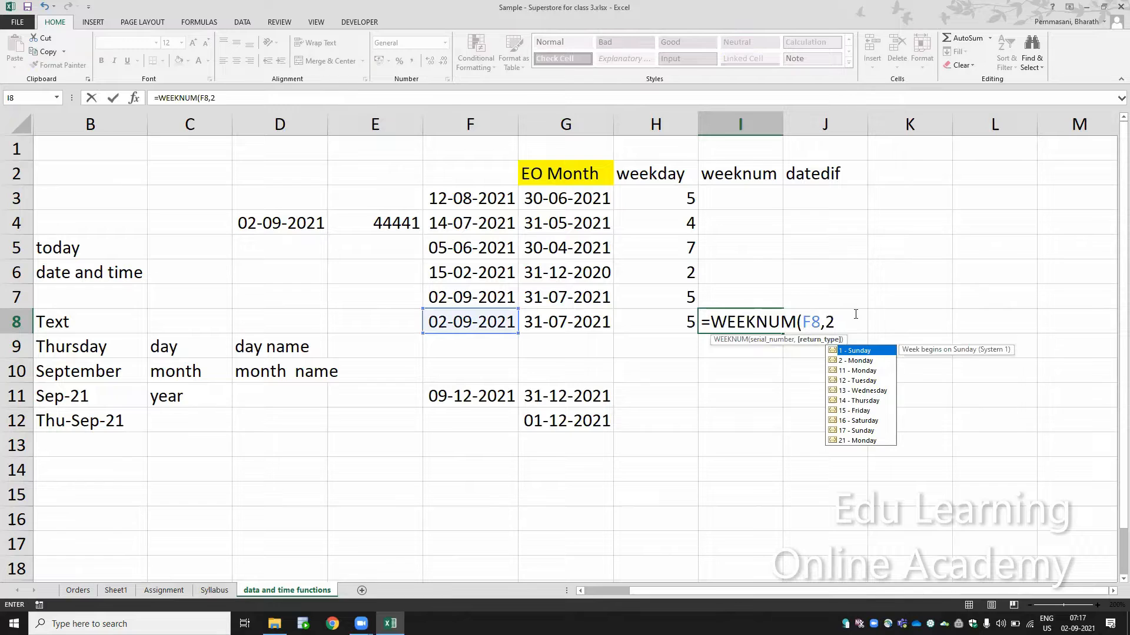
Finish the formula =WEEKNUM(F8,2) in cell I8
type(")")
key("Return")
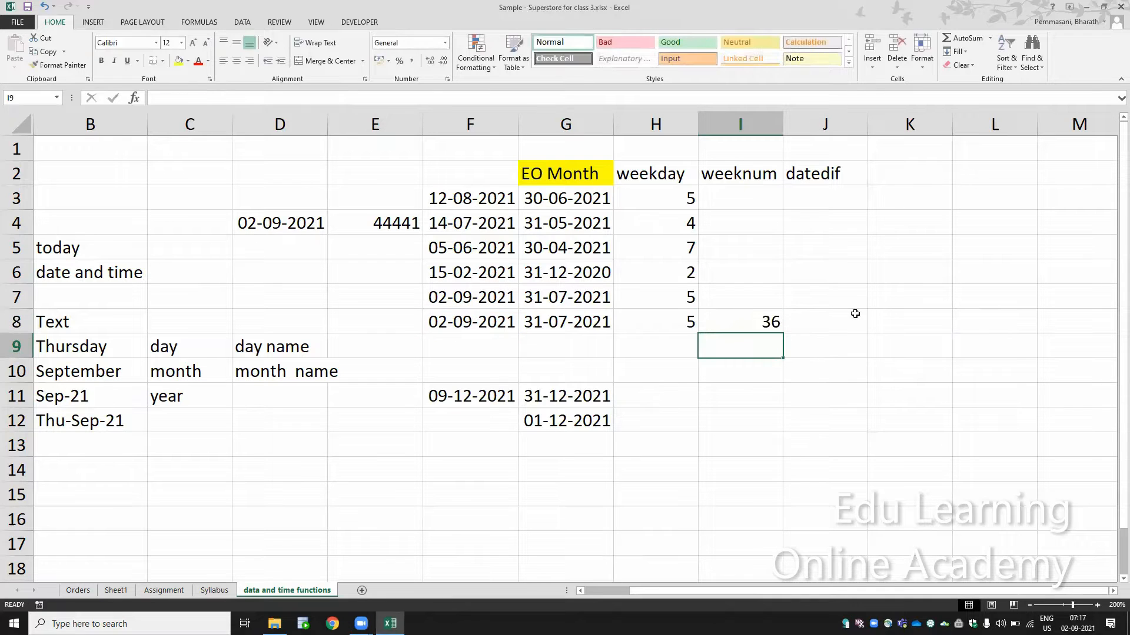
key("Up")
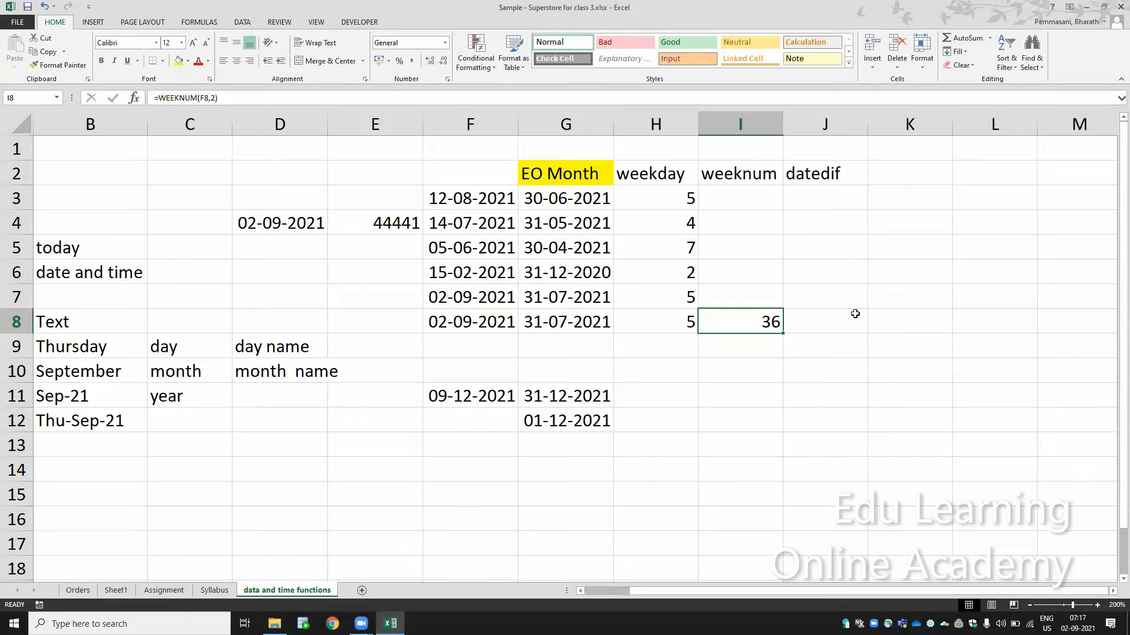
Examine the source date in F8 and the WEEKNUM formula in I8 that refers to it
key("Left")
key("Left")
key("Left")
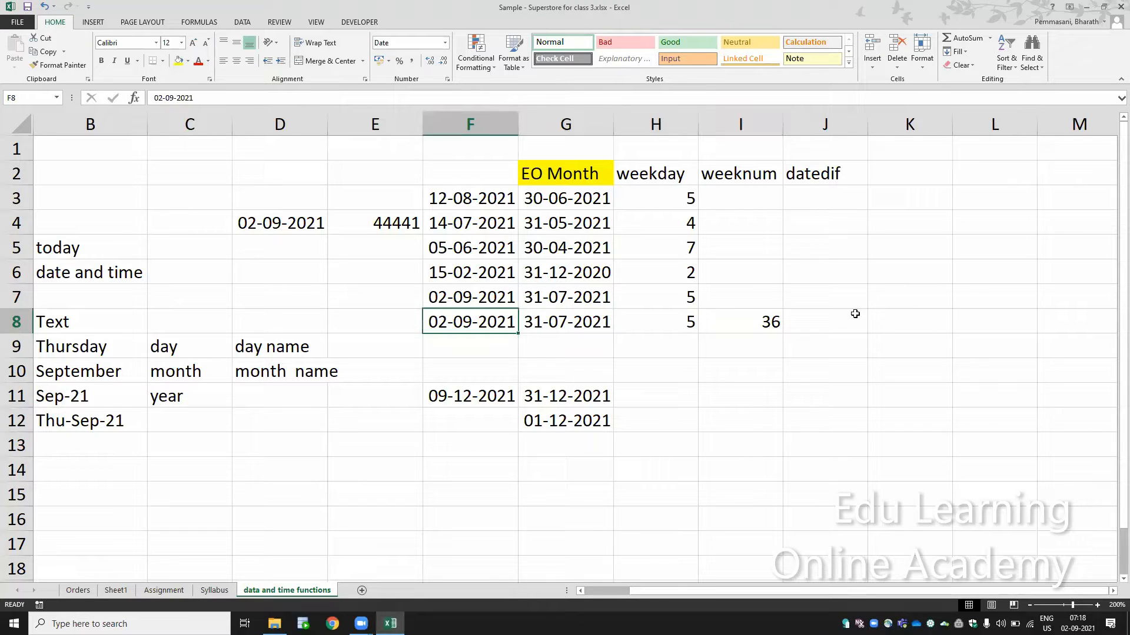
key("Right")
key("Right")
key("Right")
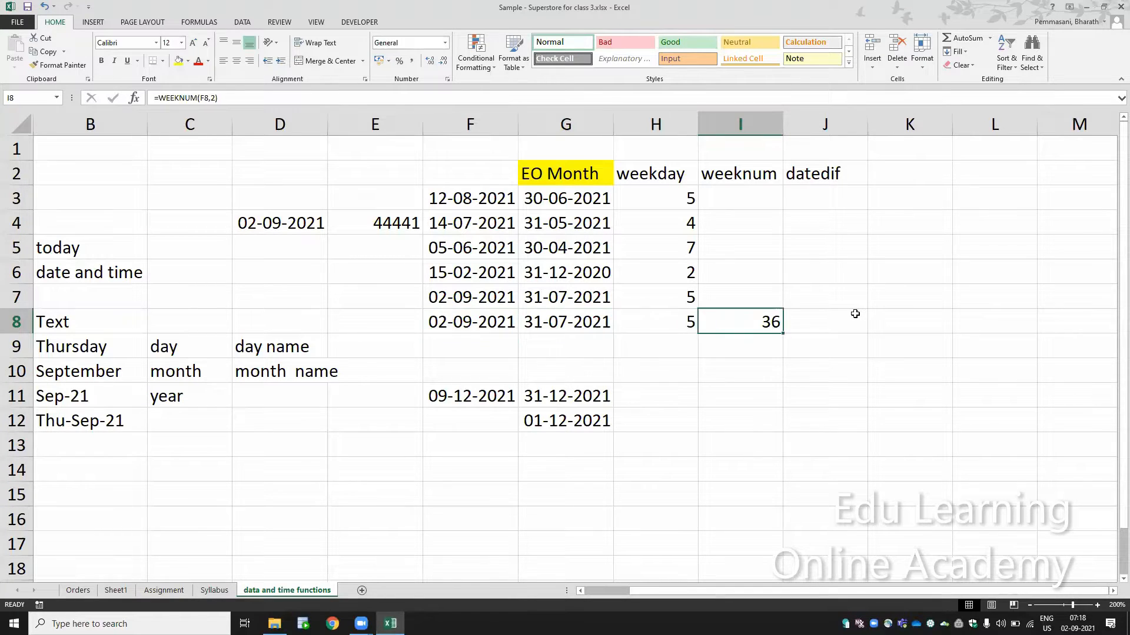
key("F2")
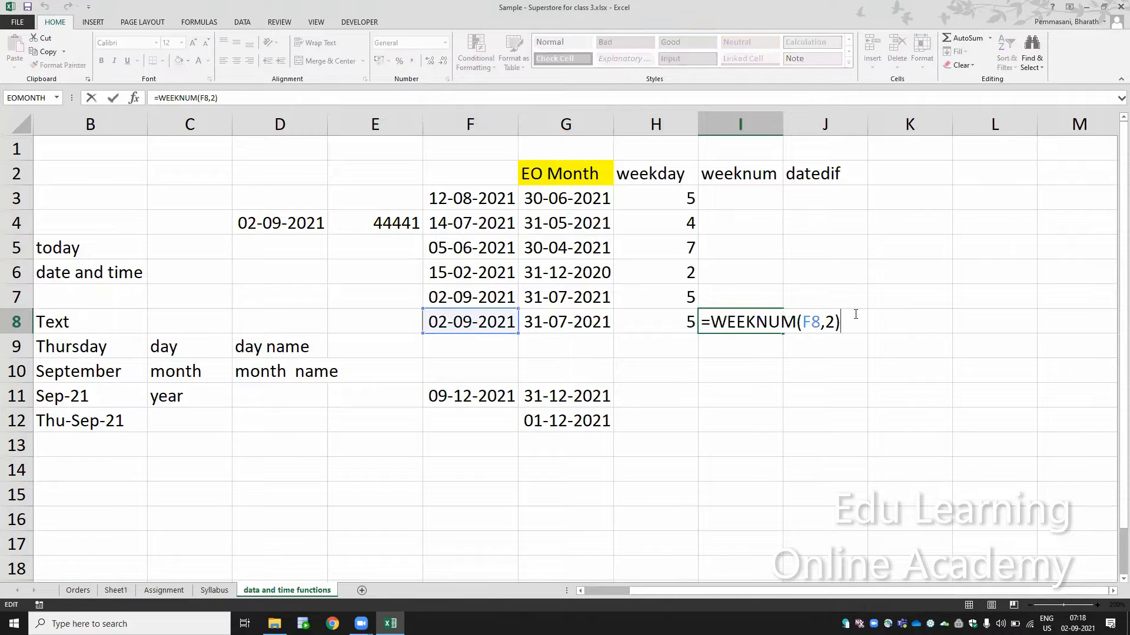
key("ctrl+Return")
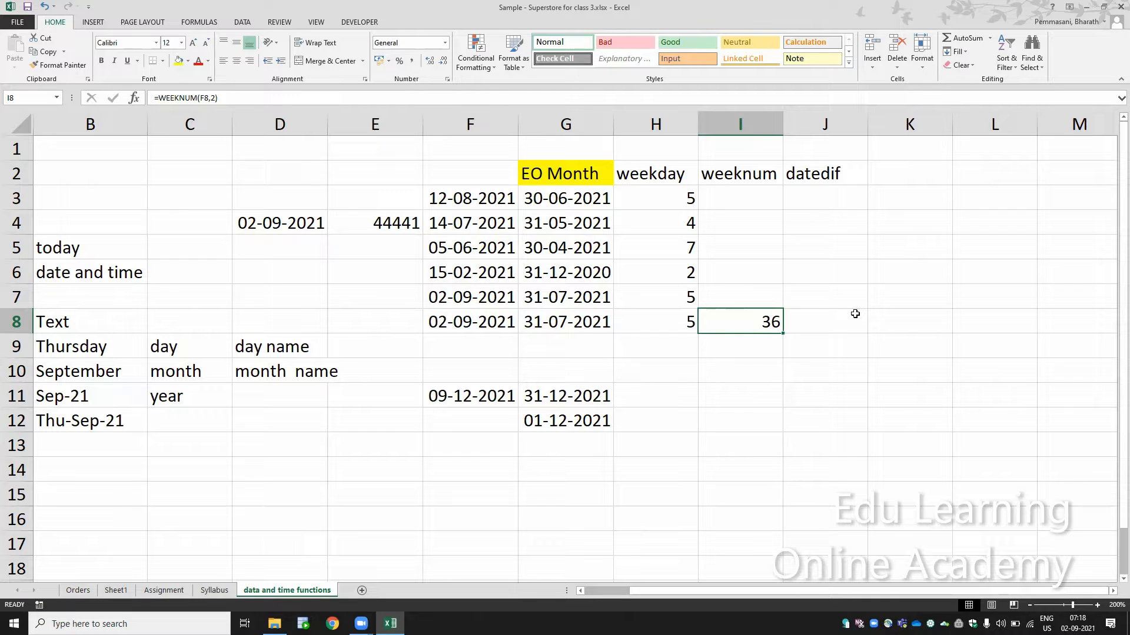
key("Up")
key("Up")
key("Up")
key("Up")
key("Up")
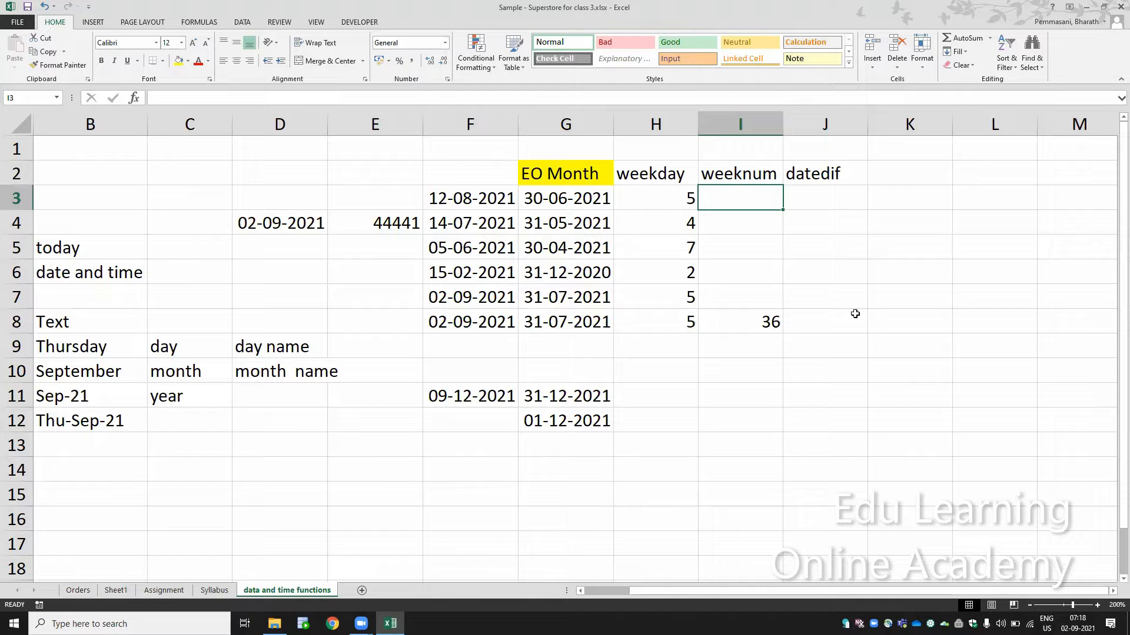
key("Down")
key("Down")
key("Down")
key("Down")
key("Down")
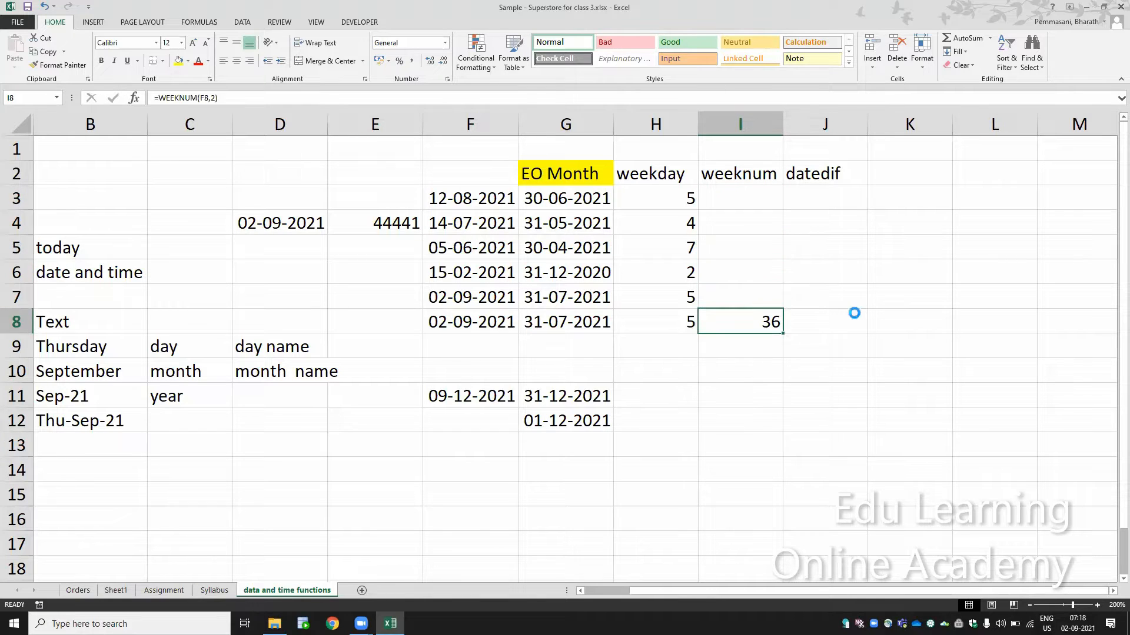
Copy the WEEKNUM formula from I8 into the weeknum cells I3 through I7
key("ctrl+c")
key("shift+Up")
key("shift+Up")
key("shift+Up")
key("shift+Up")
key("shift+Up")
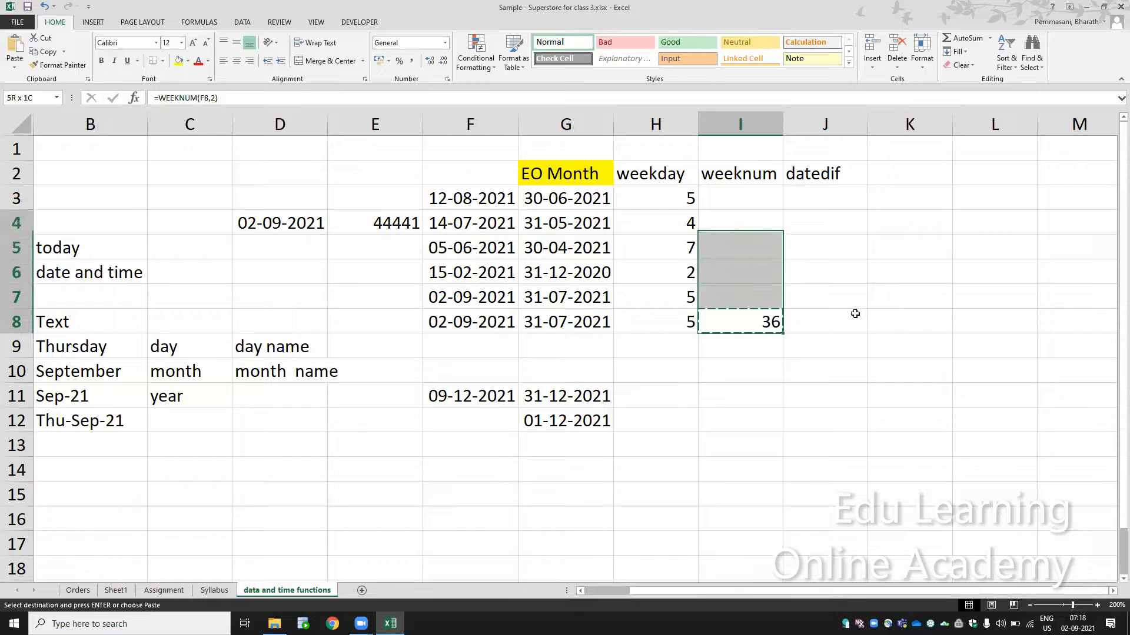
key("ctrl+v")
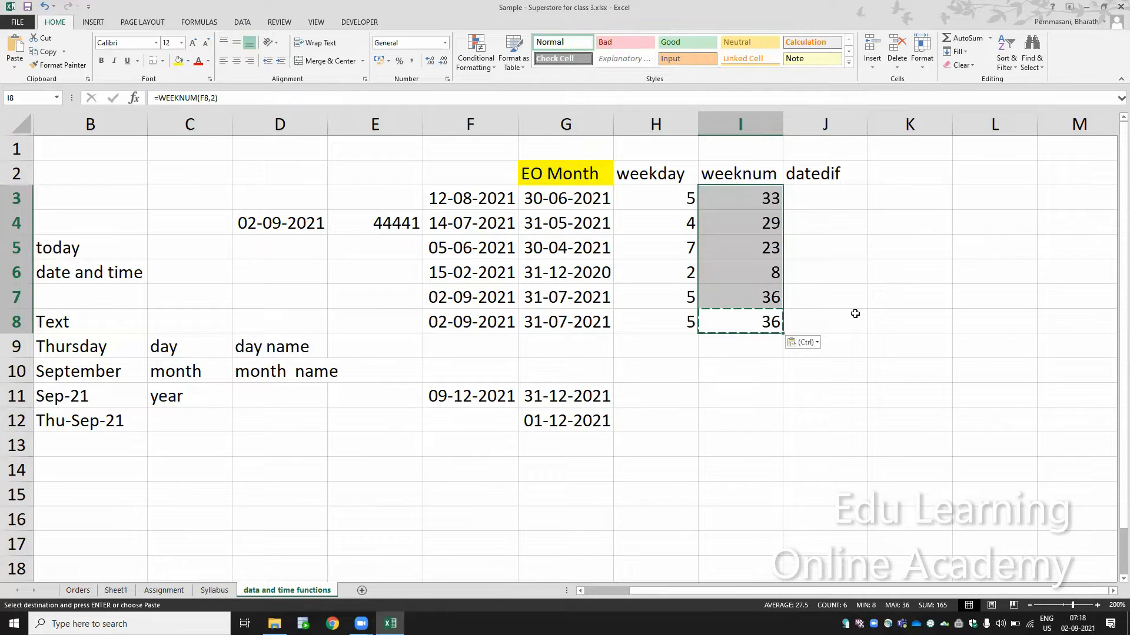
Check the cell reference in I3's copied formula and review the week numbers down to I8
key("Up")
key("Up")
key("Up")
key("Up")
key("Up")
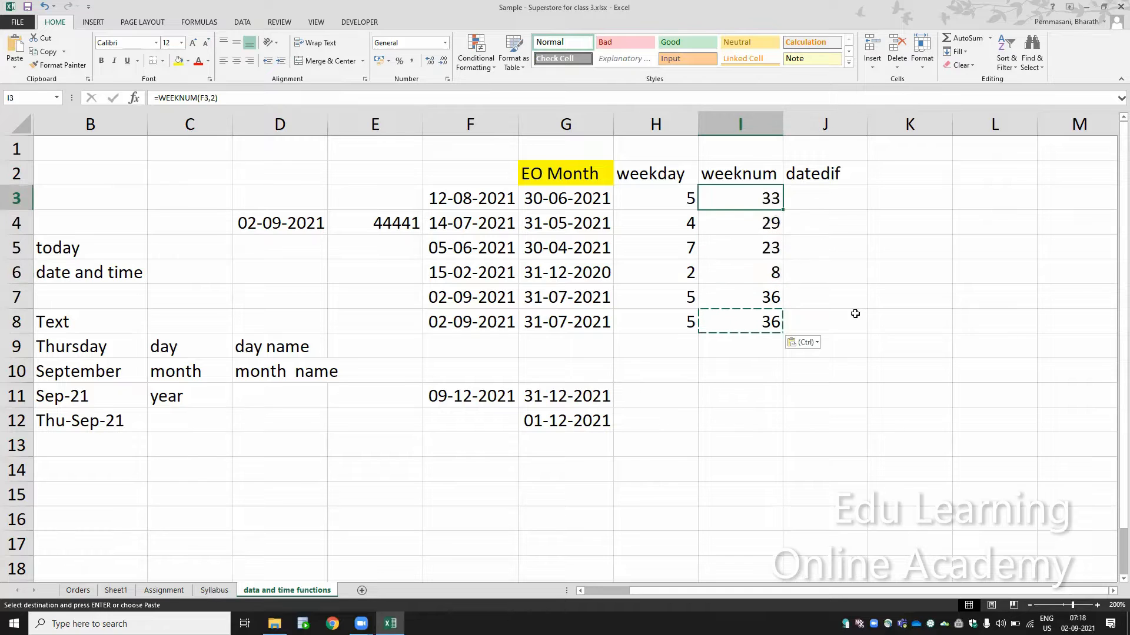
key("F2")
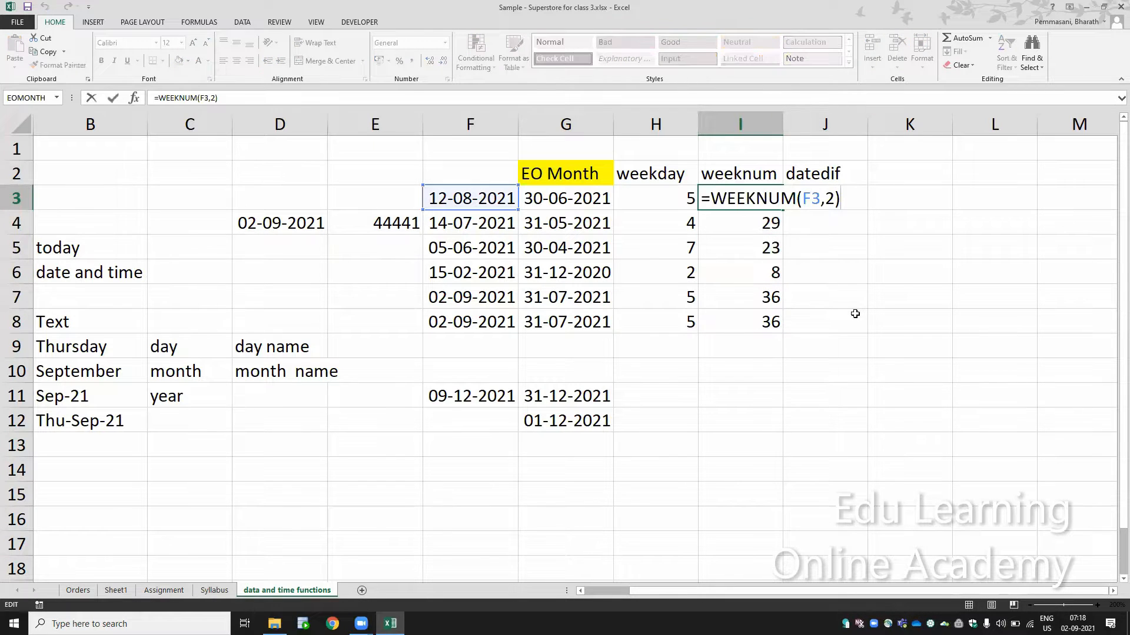
key("Escape")
key("Down")
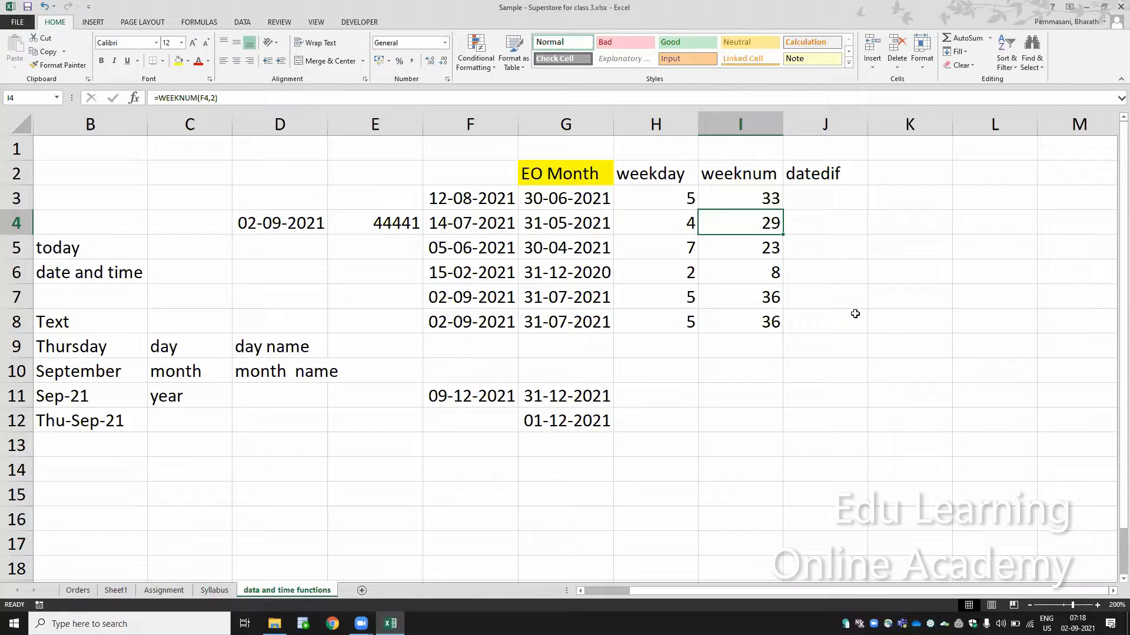
key("Down")
key("Down")
key("Down")
key("Down")
key("Down")
key("Up")
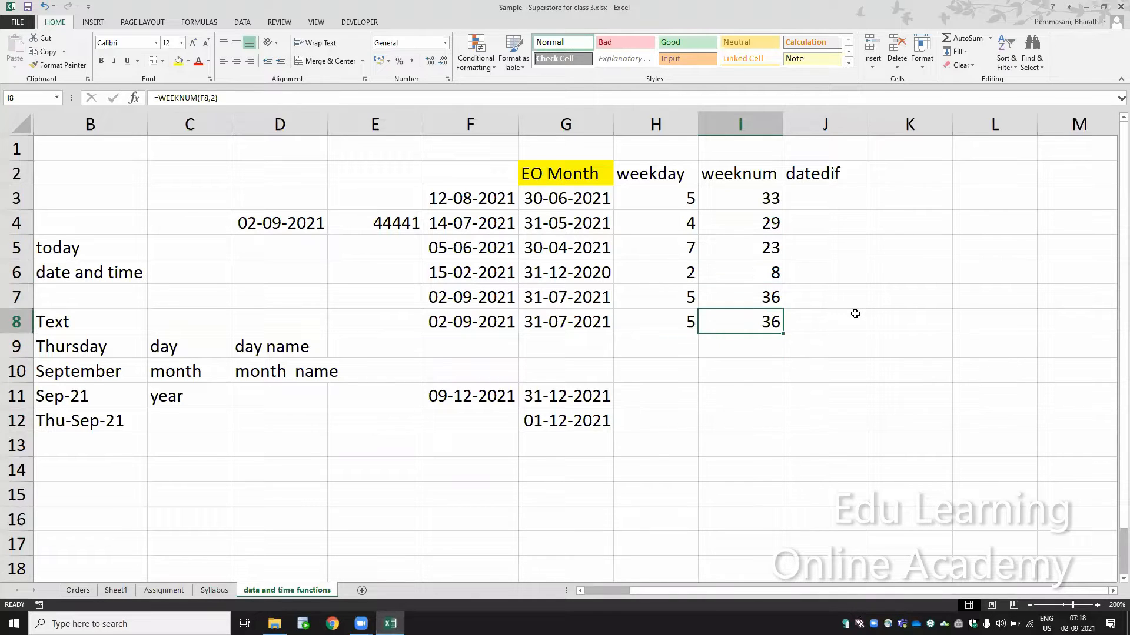
Copy the WEEKNUM formula from I8 to I11 and check that it refers to F11
key("ctrl+c")
key("Down")
key("Down")
key("Down")
key("ctrl+v")
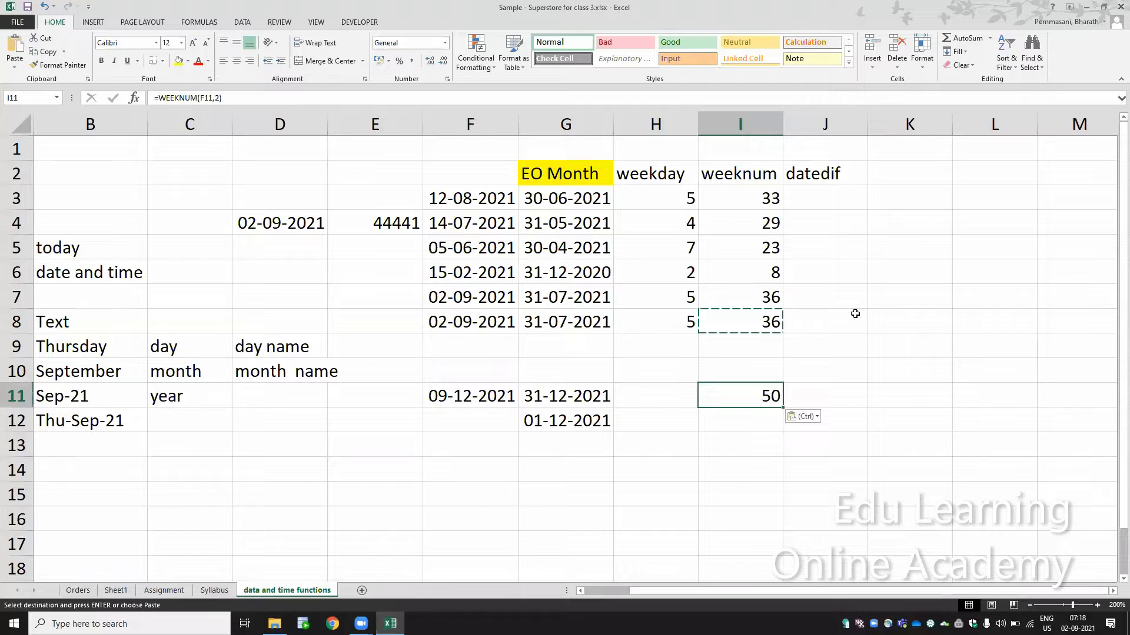
key("F2")
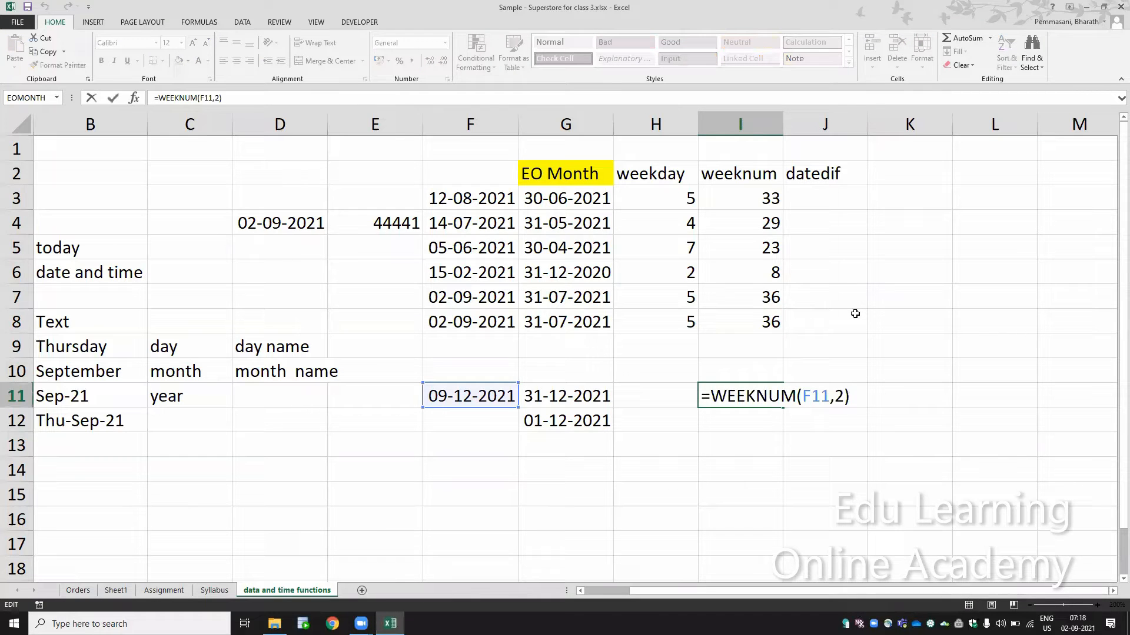
key("Escape")
Change the day in F11 so the date is 31-12-2021
key("Left")
key("Left")
key("Left")
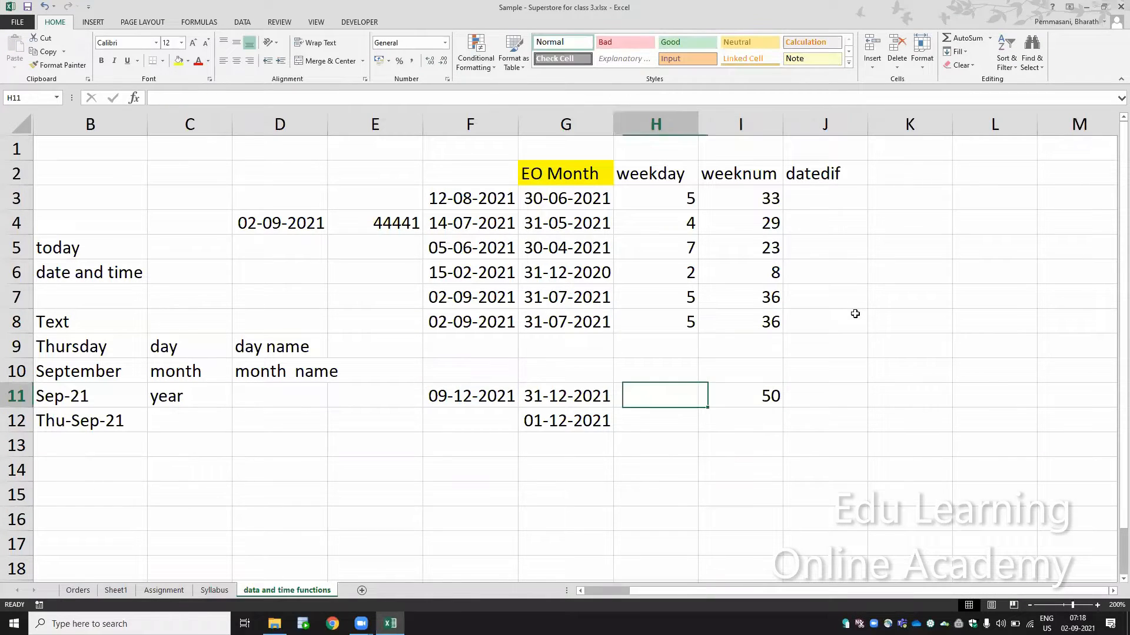
key("F2")
key("ctrl+Left")
key("ctrl+Left")
key("ctrl+Left")
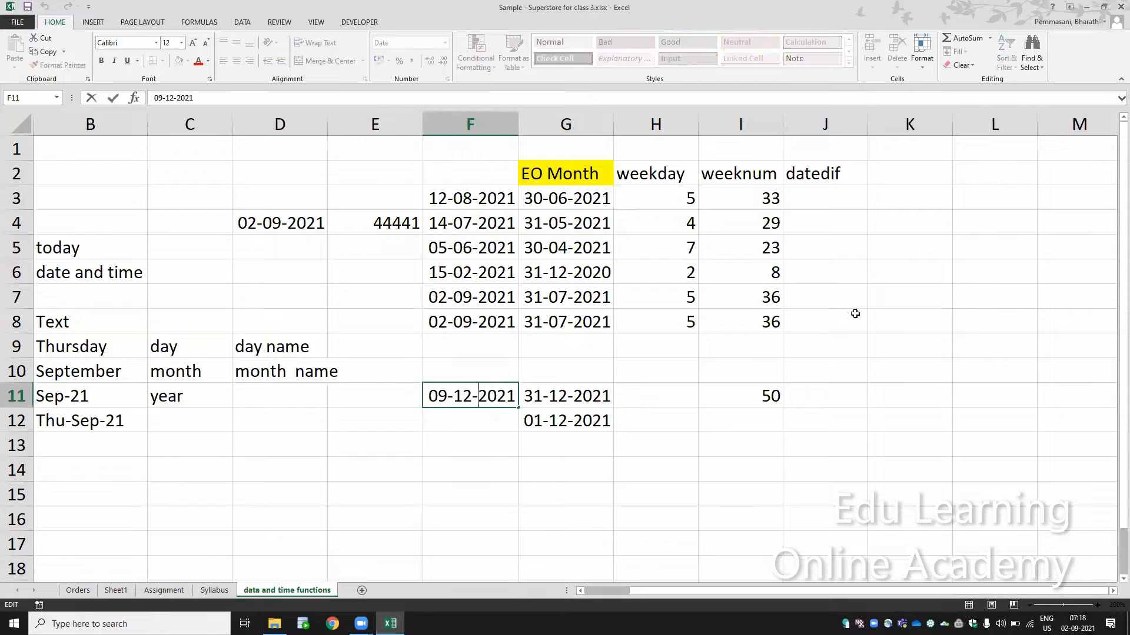
key("Delete")
key("Delete")
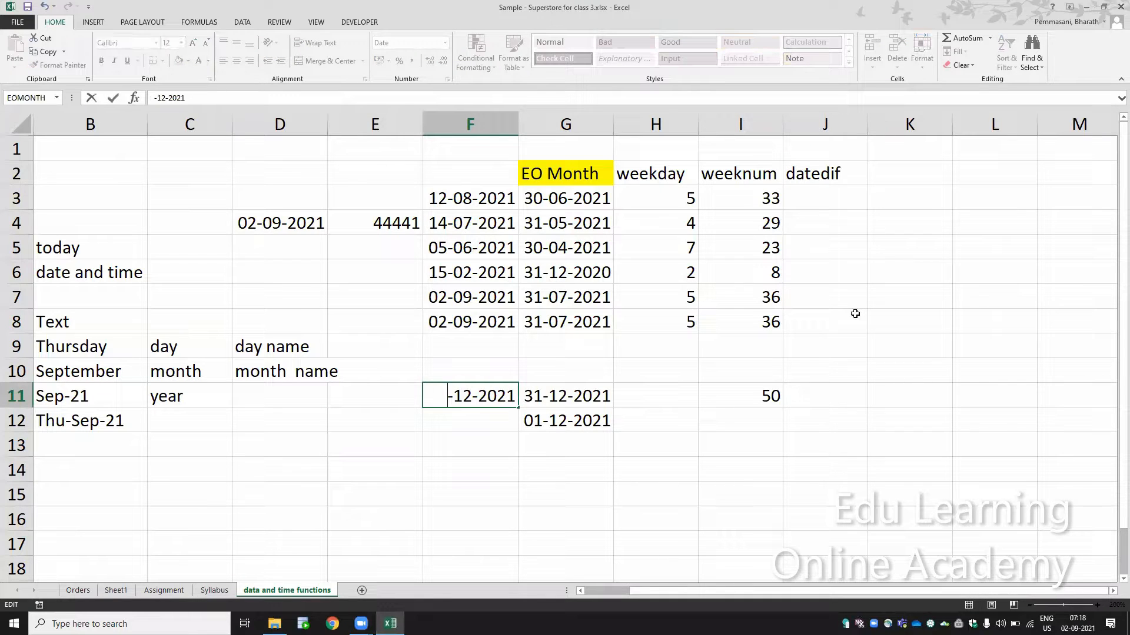
type("31")
key("Return")
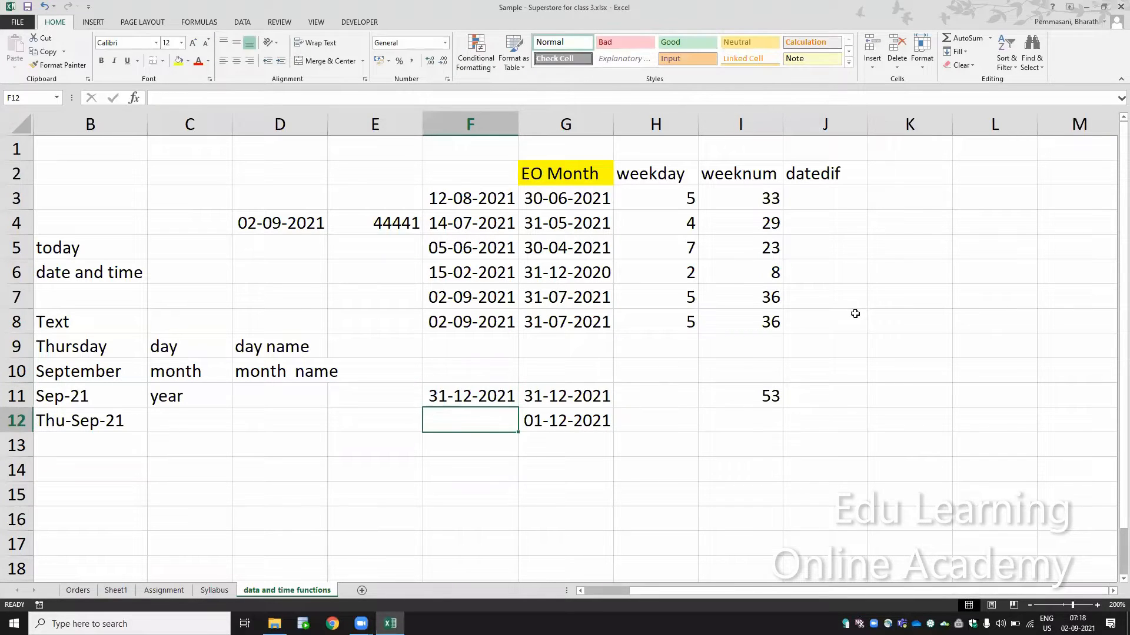
Compare the week number in I11 with the date in F11
key("Up")
key("Right")
key("Right")
key("Right")
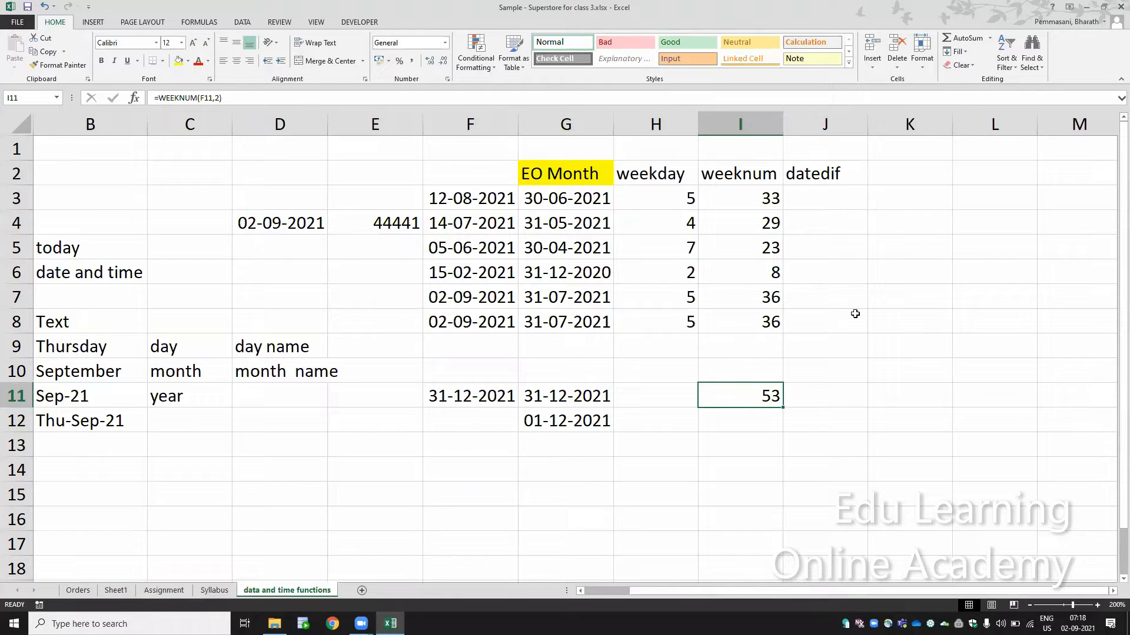
key("Left")
key("Left")
key("Left")
key("Right")
key("Right")
key("Right")
Enter the formula =DATEDIF(F3,G3,"D") in J3 under the datedif heading
key("Up")
key("Up")
key("Up")
key("Up")
key("Up")
key("Up")
key("Up")
key("Up")
key("Up")
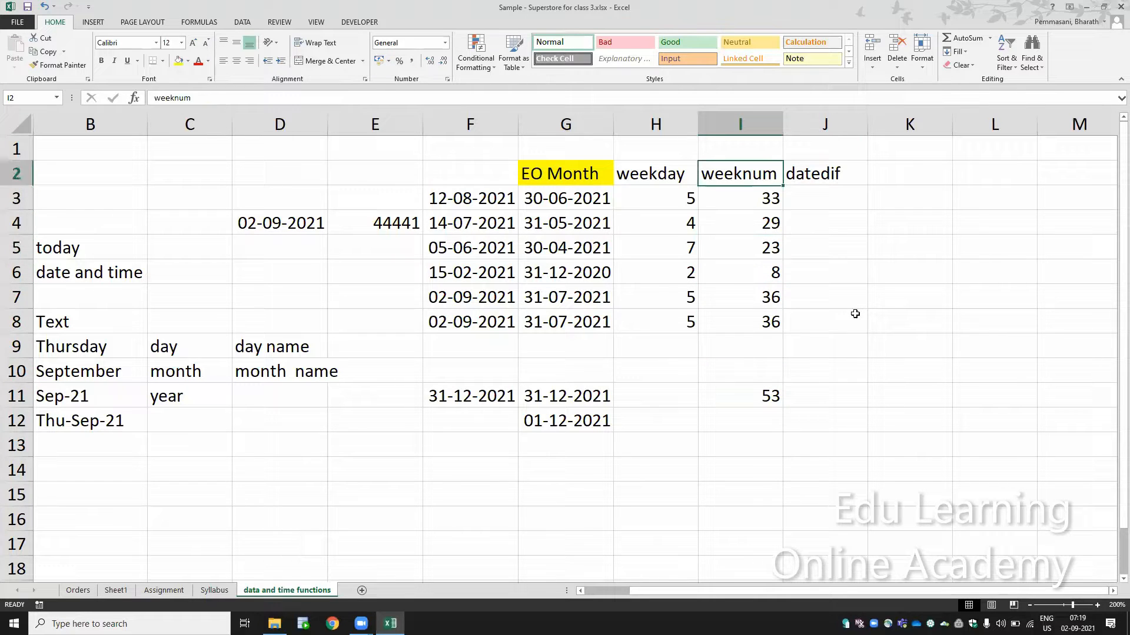
key("Right")
key("Down")
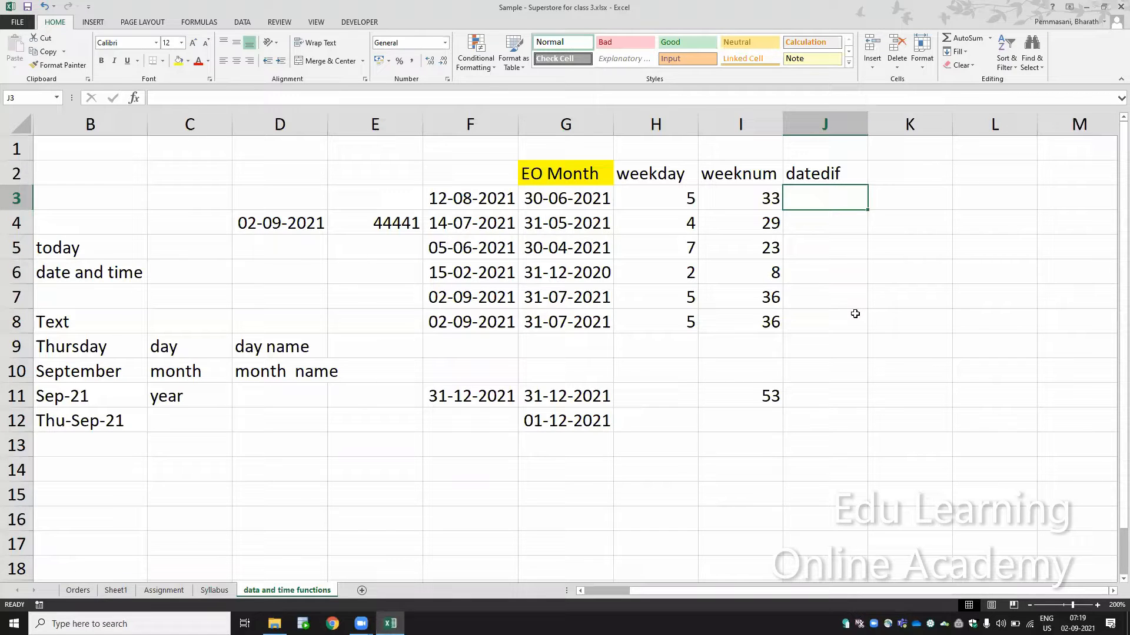
type("=d")
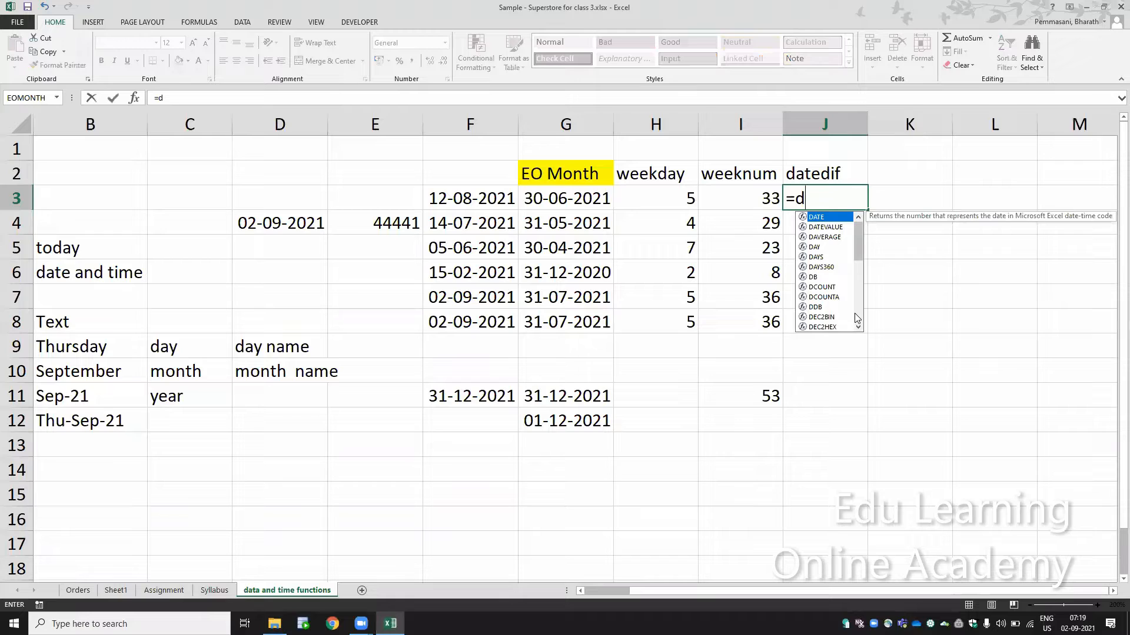
type("ated")
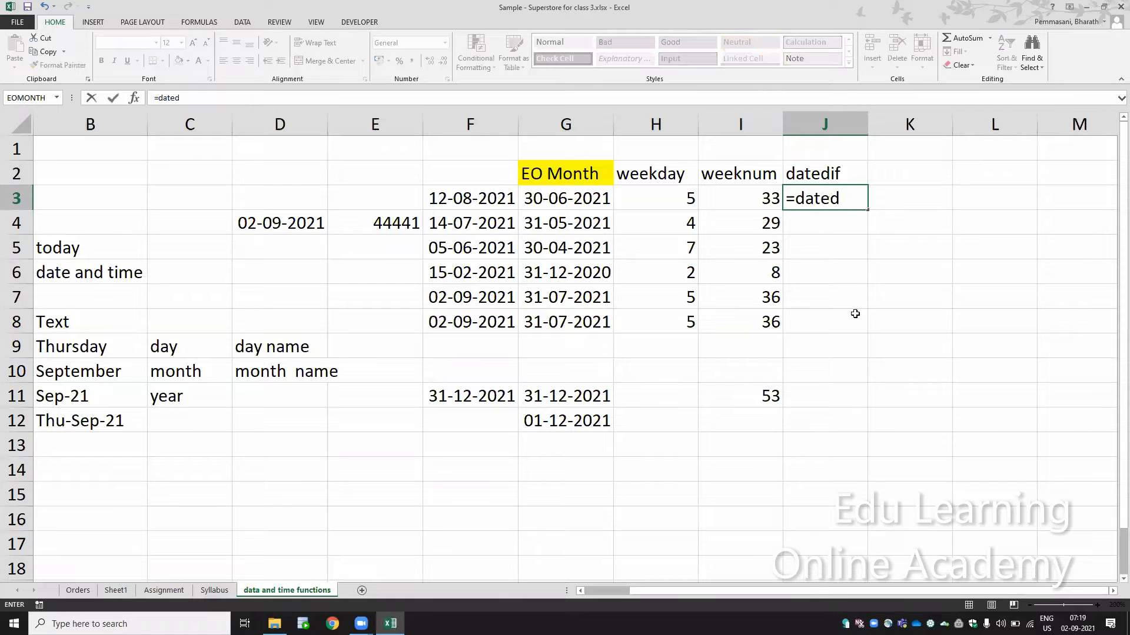
key("BackSpace")
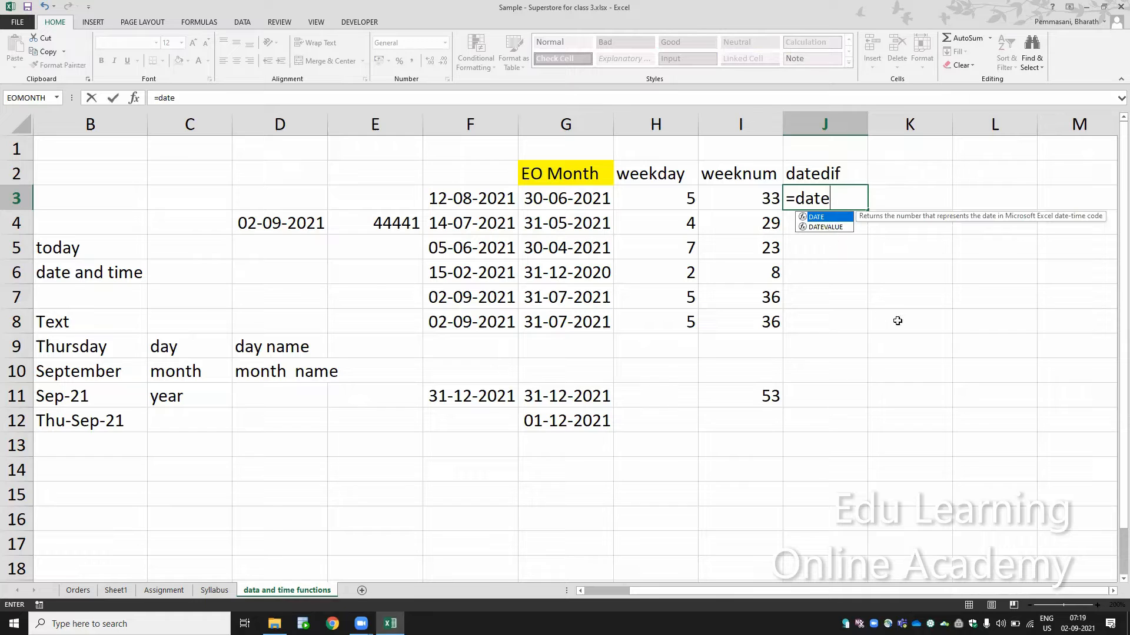
type("dif")
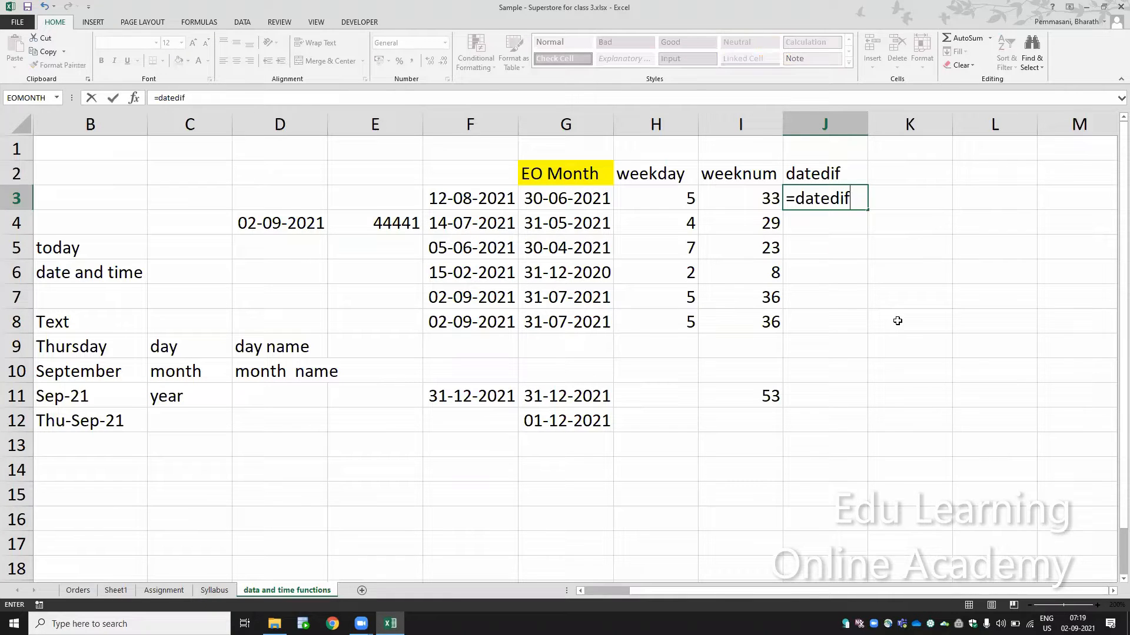
type("(")
left_click(491, 201)
type(",")
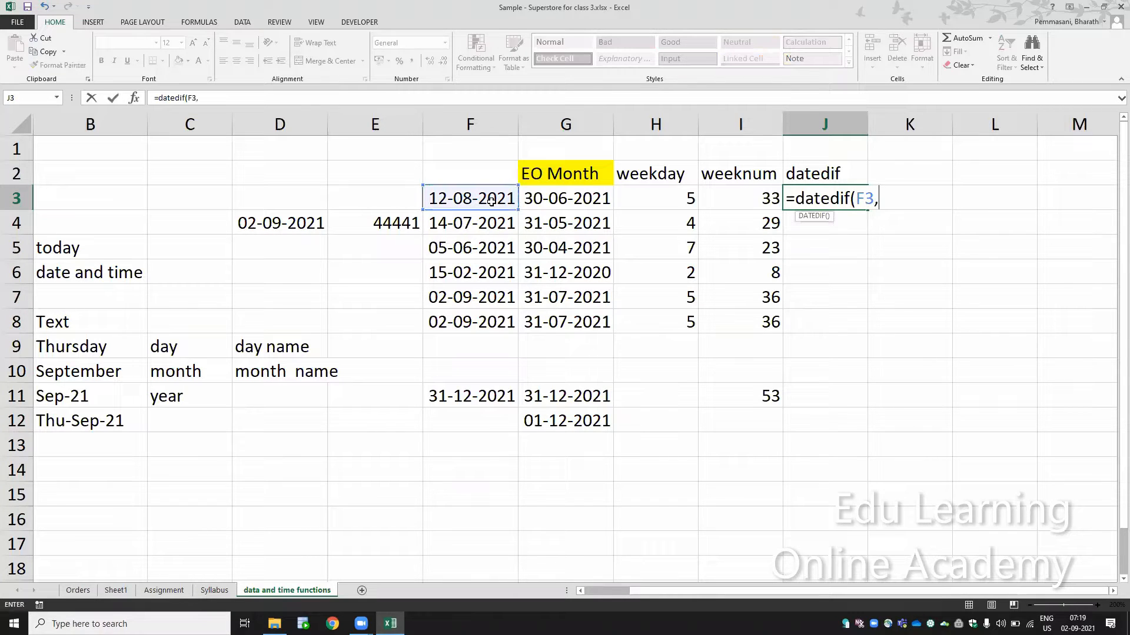
left_click(548, 199)
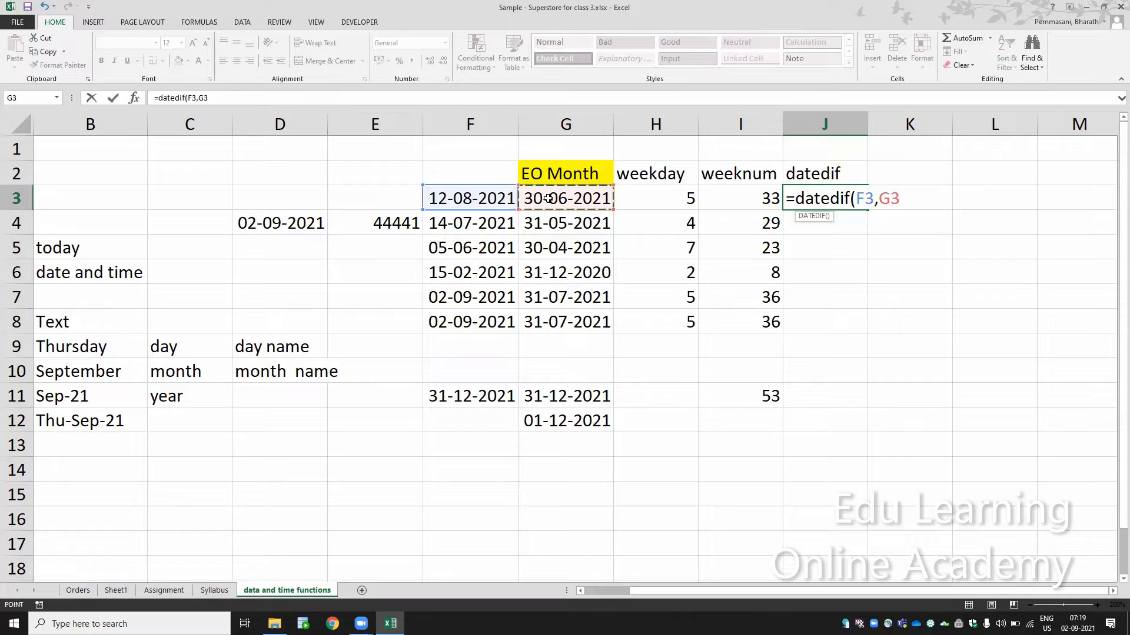
type(",\"D\")")
key("Return")
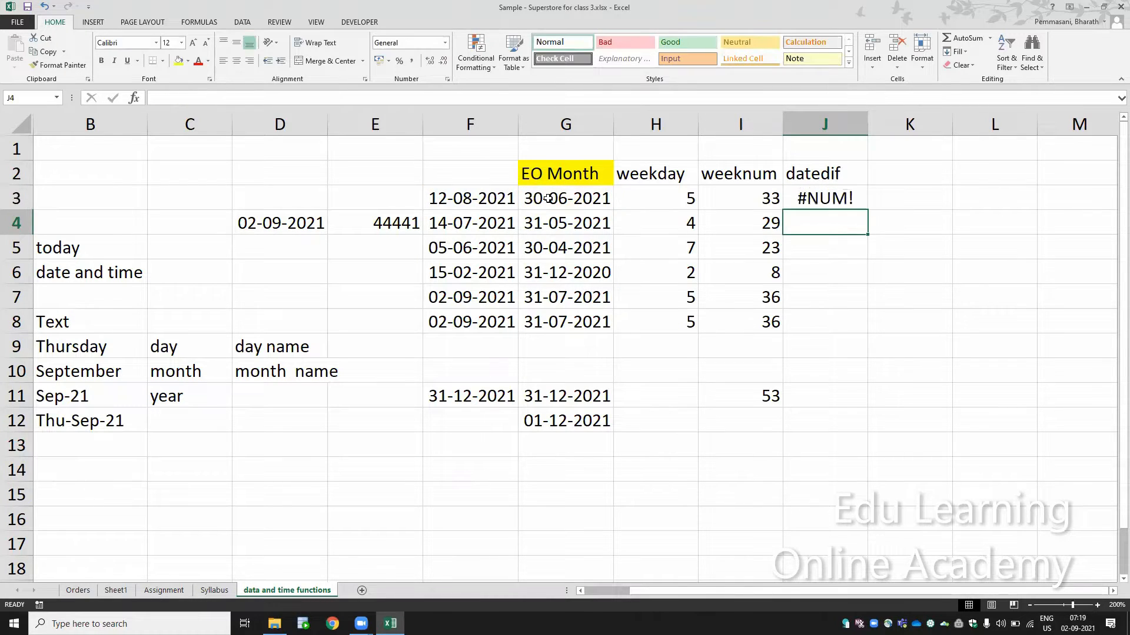
Change the unit argument of J3's DATEDIF formula to "dd" and accept the suggested parenthesis correction
key("Up")
key("F2")
key("Left")
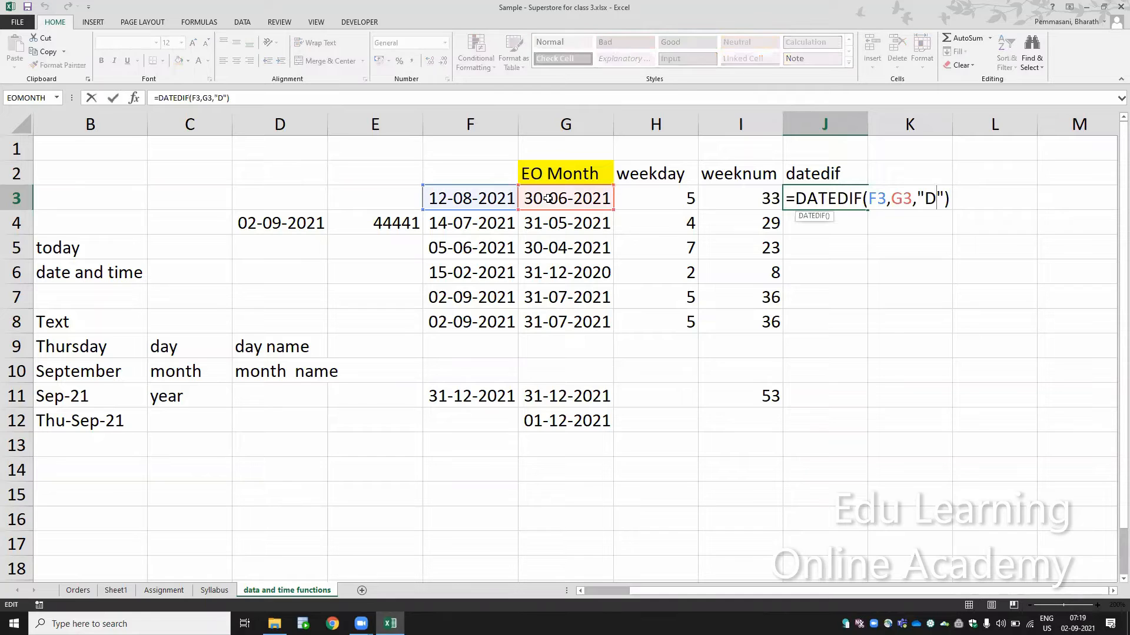
key("BackSpace")
key("BackSpace")
key("BackSpace")
type("'")
type("D")
key("BackSpace")
key("BackSpace")
type("\"dd\")")
key("Return")
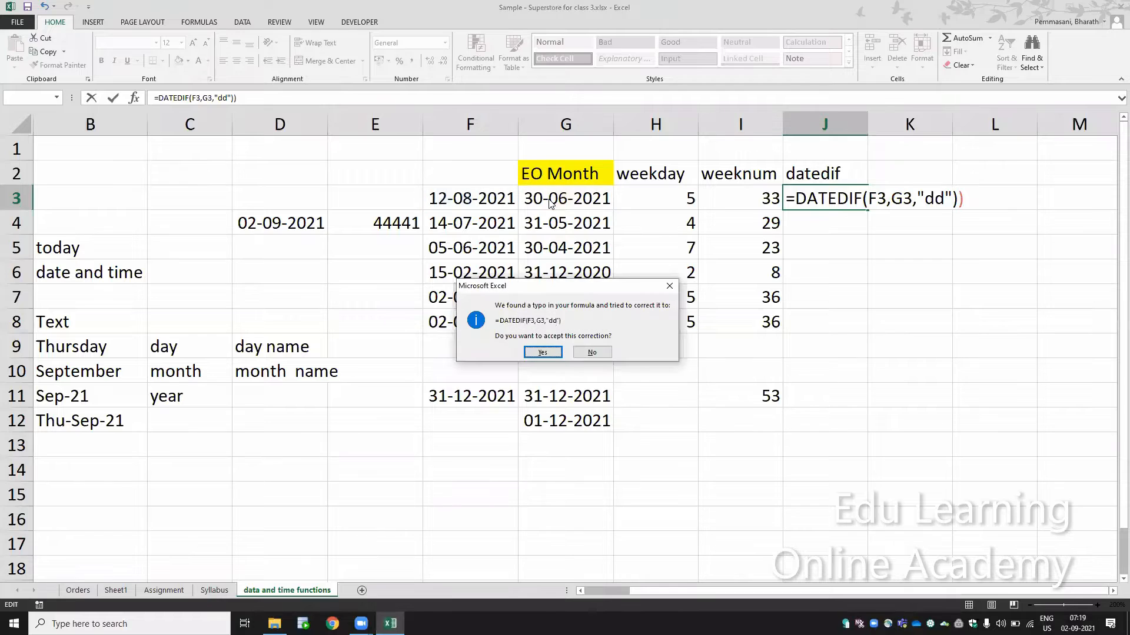
key("Return")
Copy the DATEDIF formula from J3 into J4, J5 and J6
key("Up")
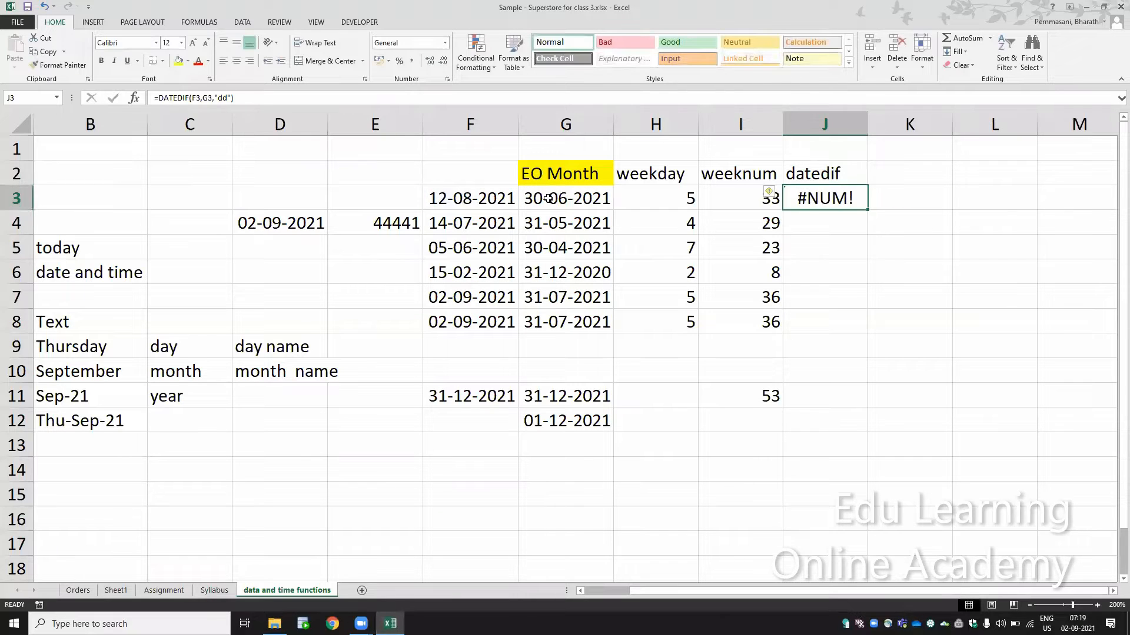
key("ctrl+c")
key("Down")
key("ctrl+v")
key("Down")
key("ctrl+v")
key("Down")
key("ctrl+v")
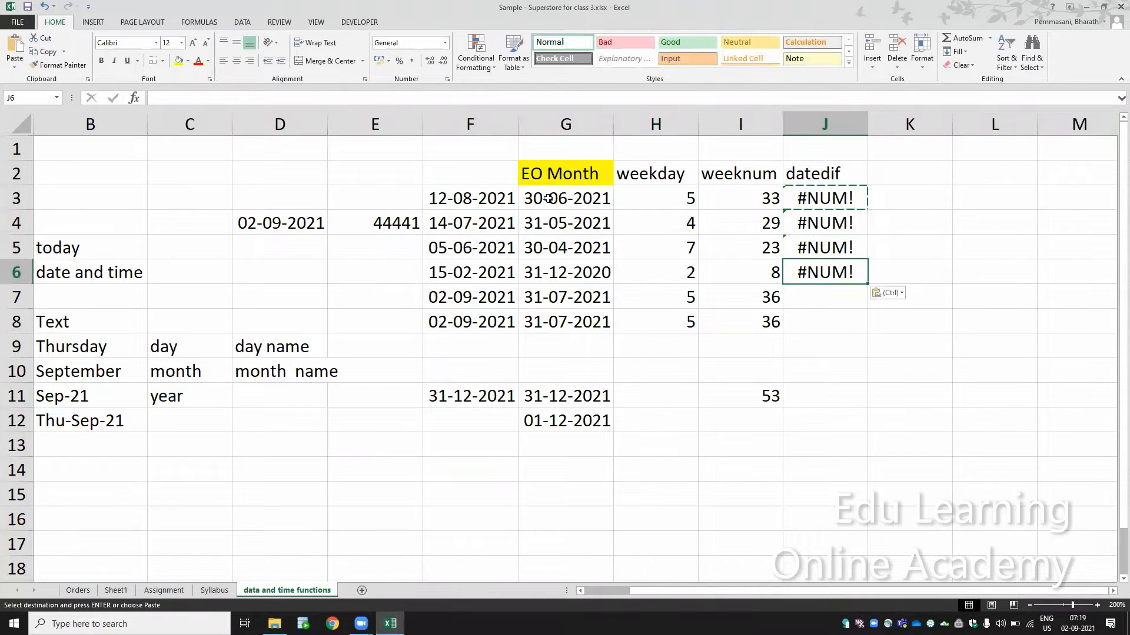
key("Escape")
Try the function name DATEDIFF in place of DATEDIF in J3's formula
key("Up")
key("Up")
key("Up")
key("F2")
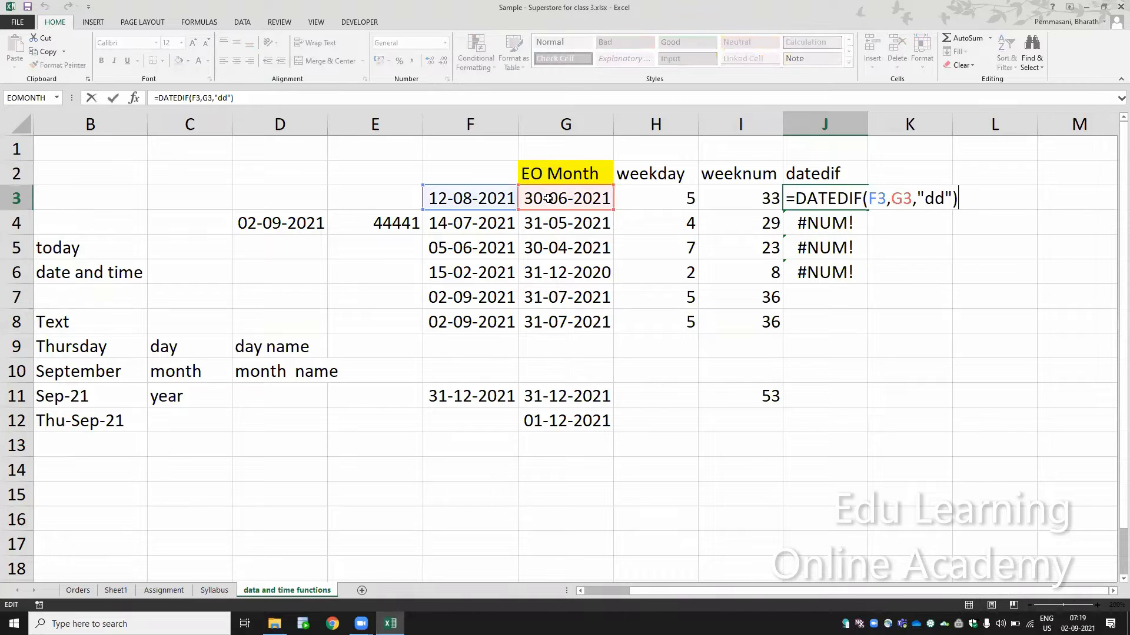
key("Left")
key("Left")
key("Left")
key("Left")
key("Left")
key("Left")
key("Left")
key("Left")
key("Left")
key("Left")
key("Left")
key("Left")
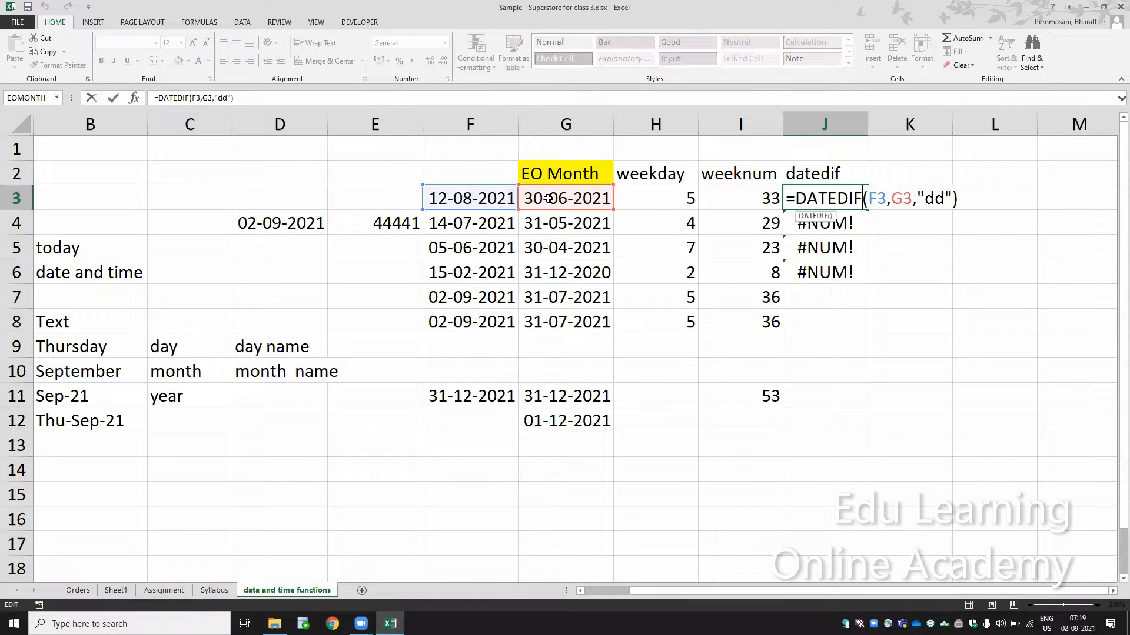
type("f")
key("Return")
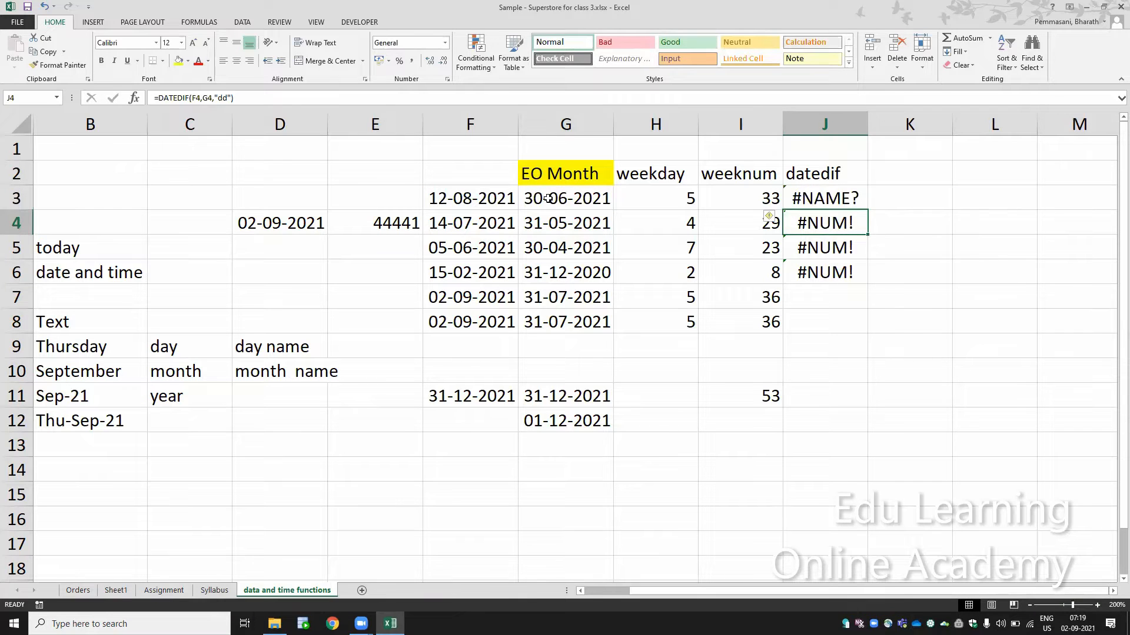
Strip J3's formula back to the bare function name =DATEDIF, without its arguments
key("Up")
key("F2")
key("BackSpace")
key("BackSpace")
key("BackSpace")
key("BackSpace")
key("BackSpace")
key("BackSpace")
key("BackSpace")
key("BackSpace")
key("BackSpace")
key("BackSpace")
key("BackSpace")
key("BackSpace")
key("BackSpace")
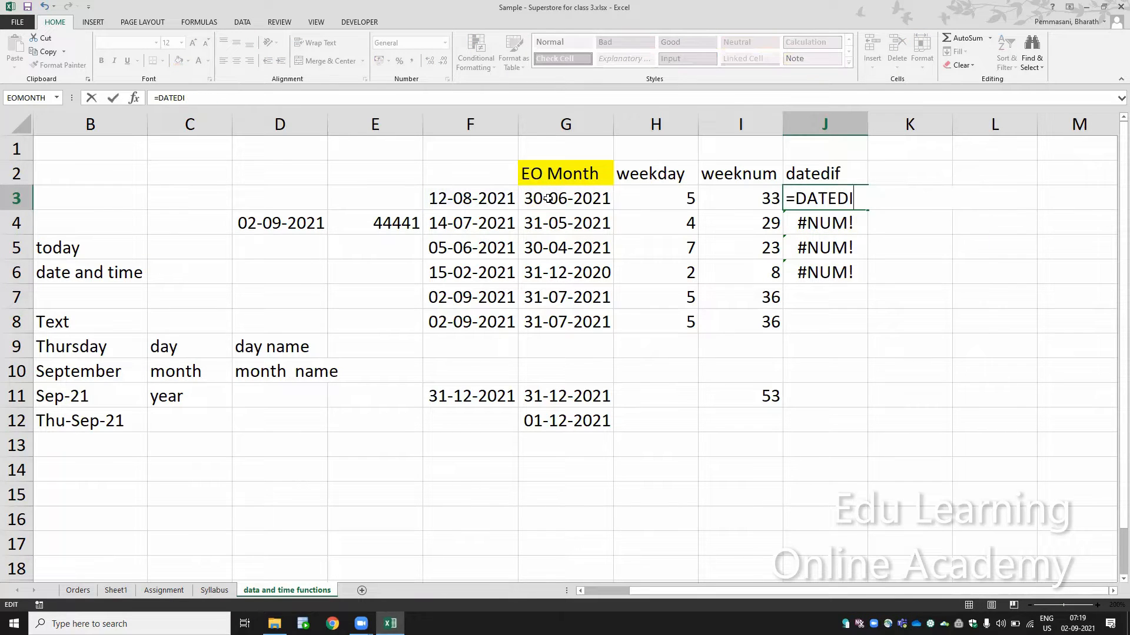
type("f")
key("Tab")
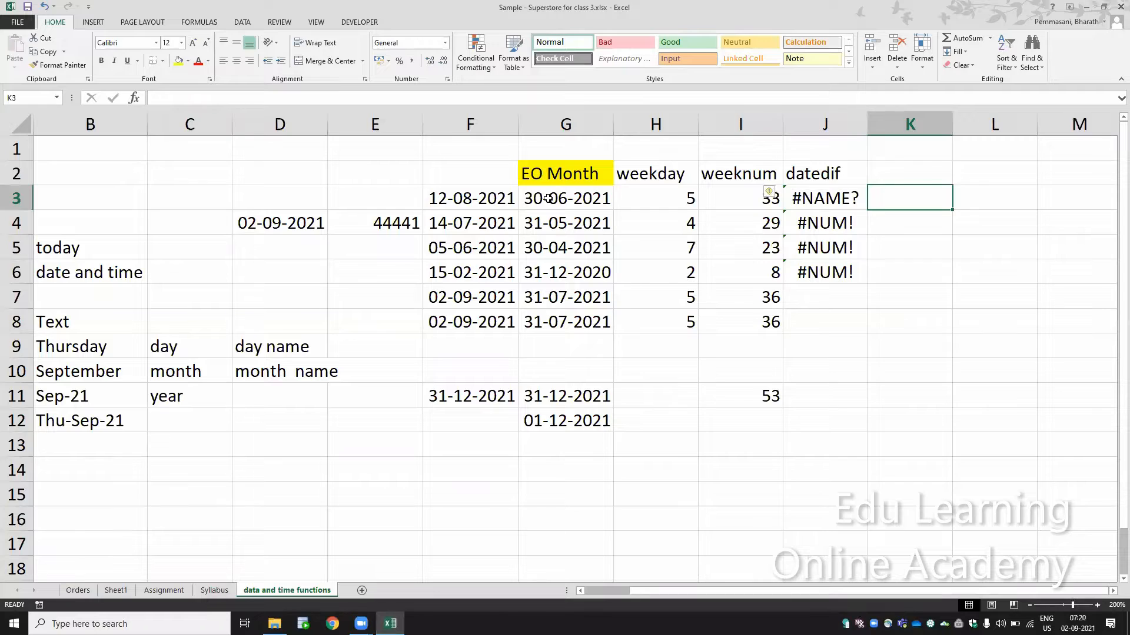
Clear the DATEDIF formulas from J3 through J6 under the datedif heading
key("Left")
key("shift+Down")
key("shift+Down")
key("shift+Down")
key("Delete")
key("Down")
key("Up")
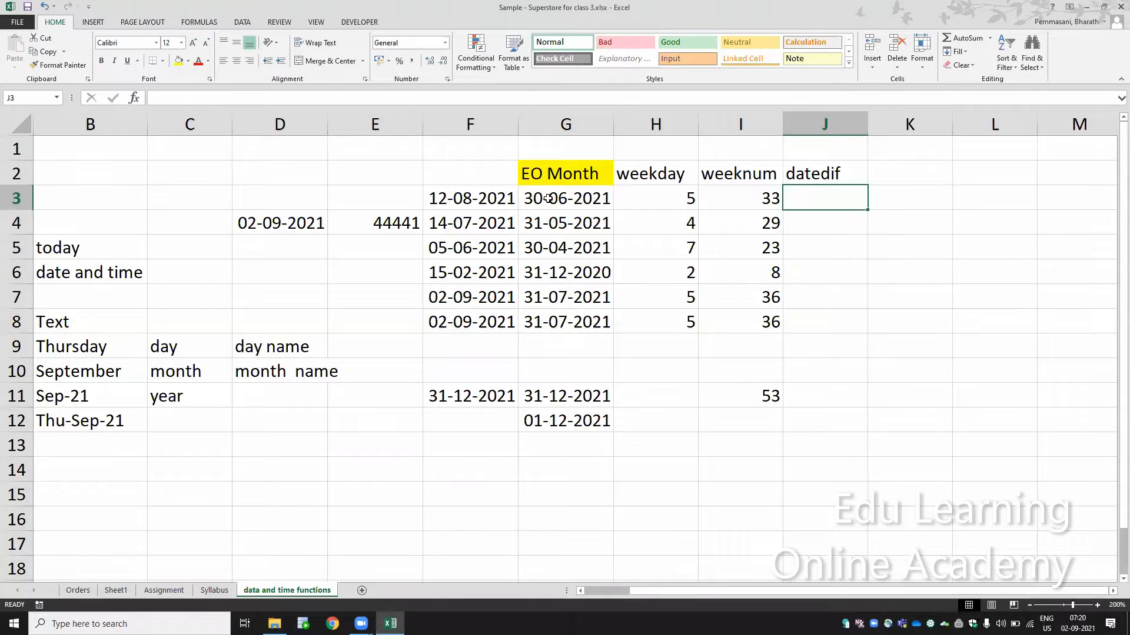
Enter the formula =datedif(F3,G3,d) in J3 under the datedif heading
type("=datedi")
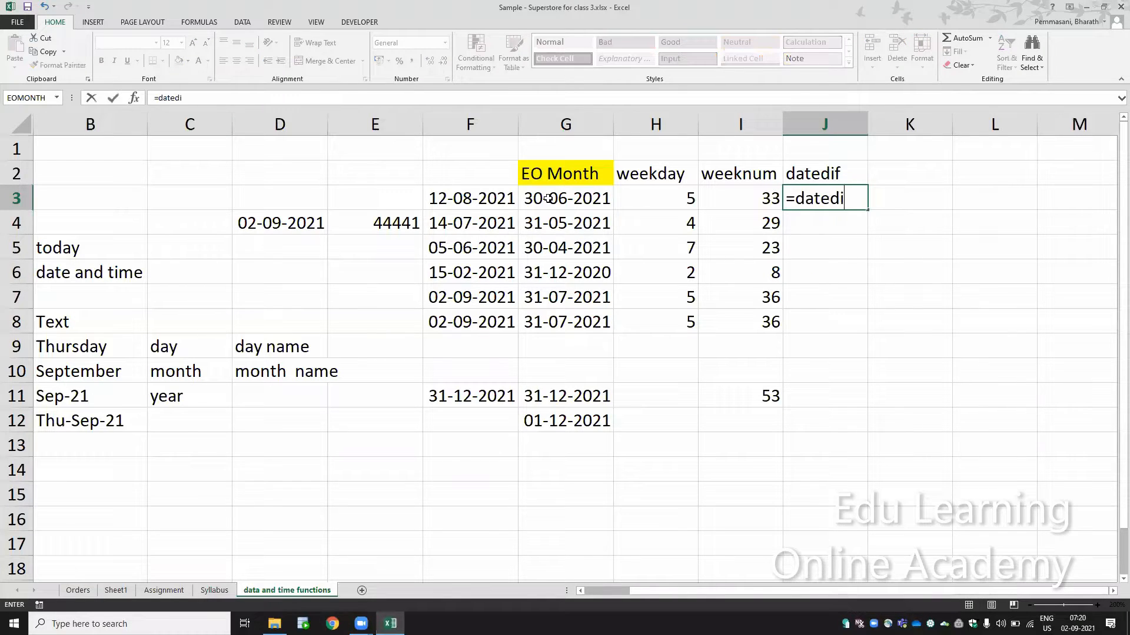
type("f(")
left_click(465, 205)
type(",")
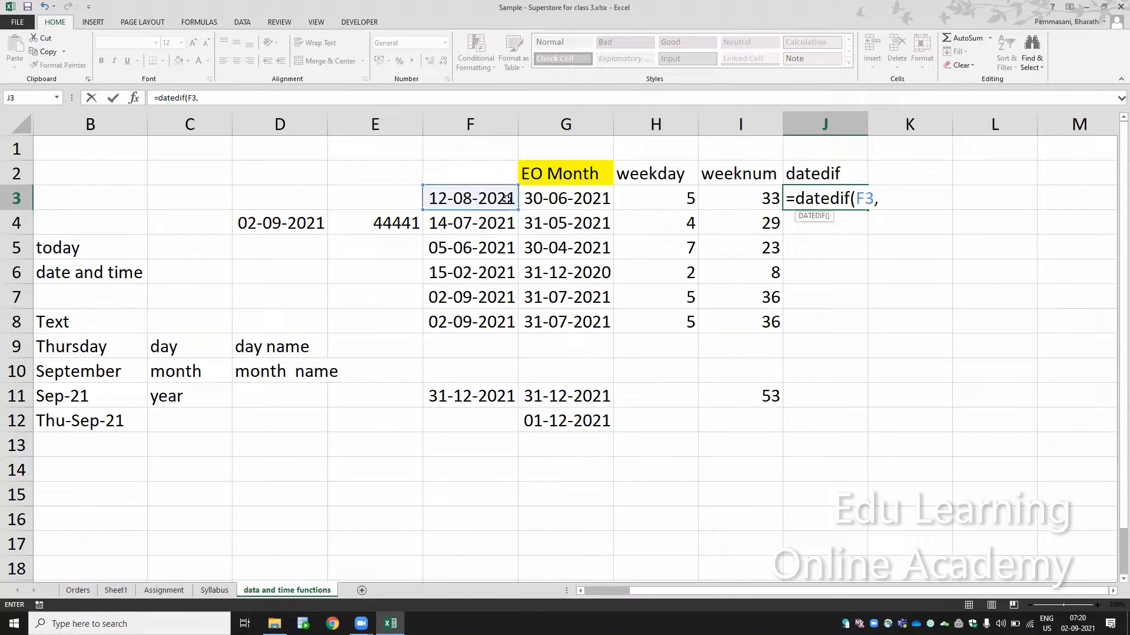
left_click(536, 200)
type(",d")
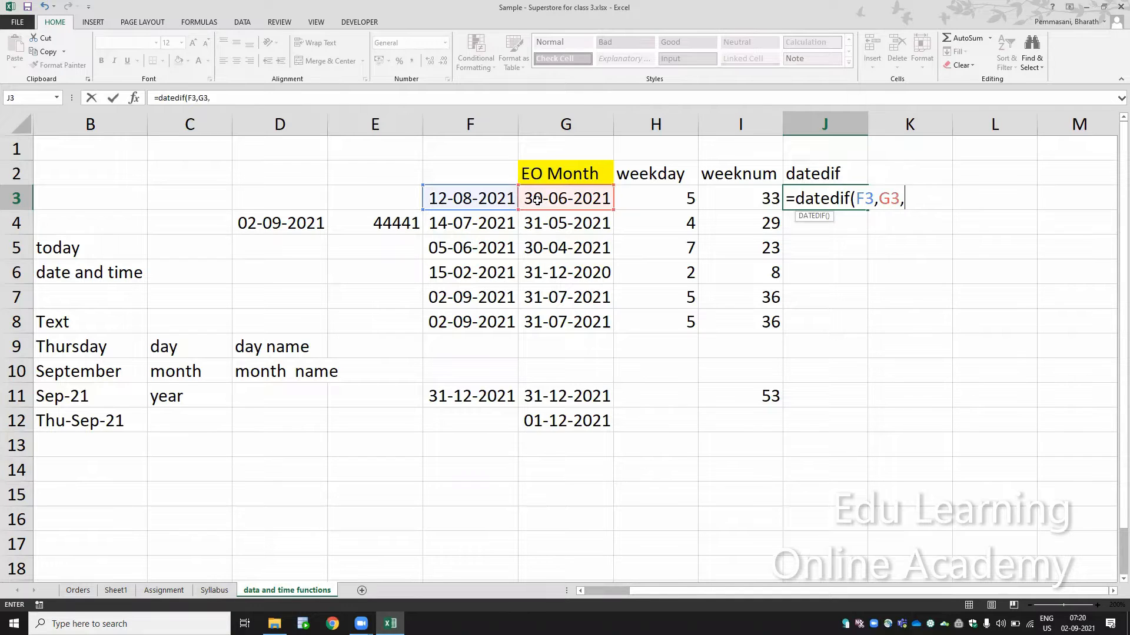
type(")")
key("Return")
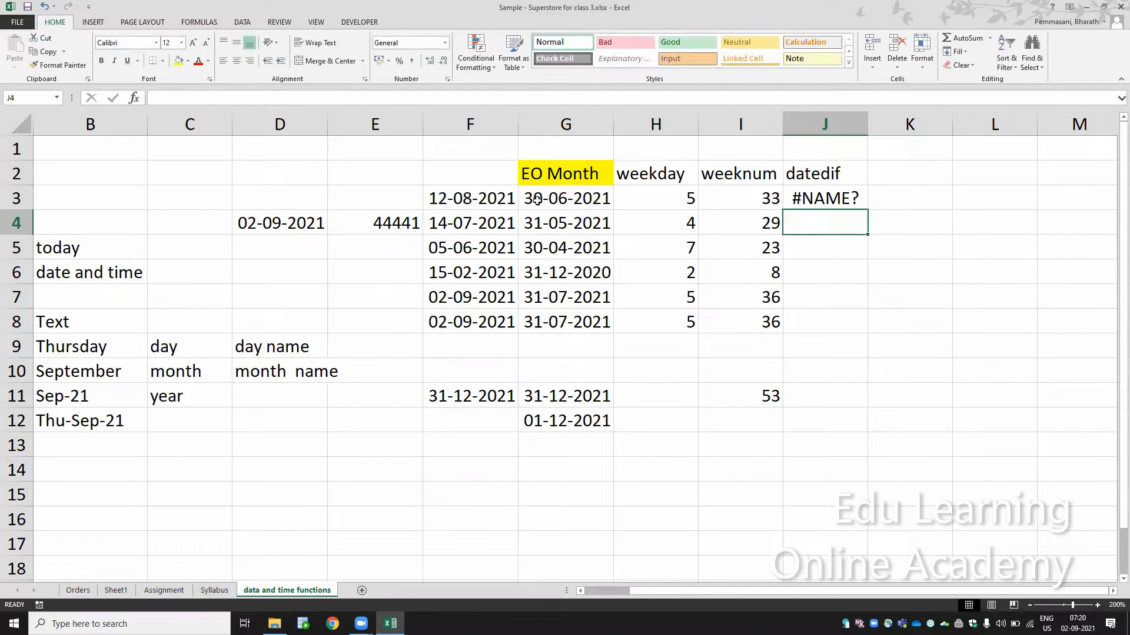
Put quotation marks around the unit argument in J3 to make it =DATEDIF(F3,G3,"d"), and recheck the formula
key("Up")
key("F2")
key("Left")
key("Left")
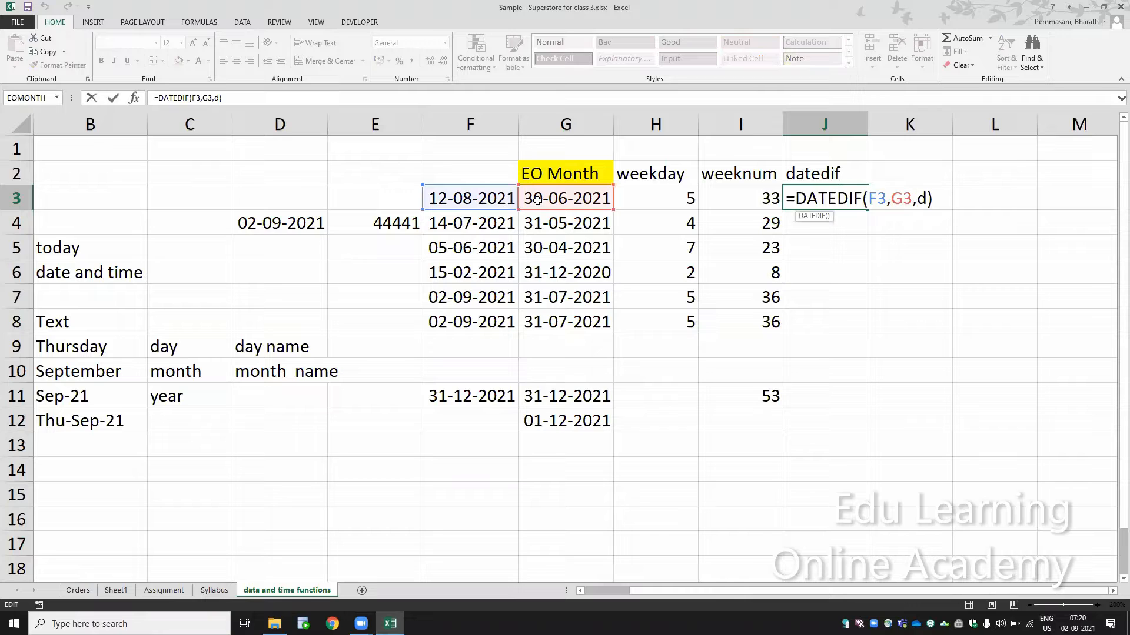
type("\"")
key("Right")
key("Right")
key("Left")
type("\"")
key("Return")
key("Up")
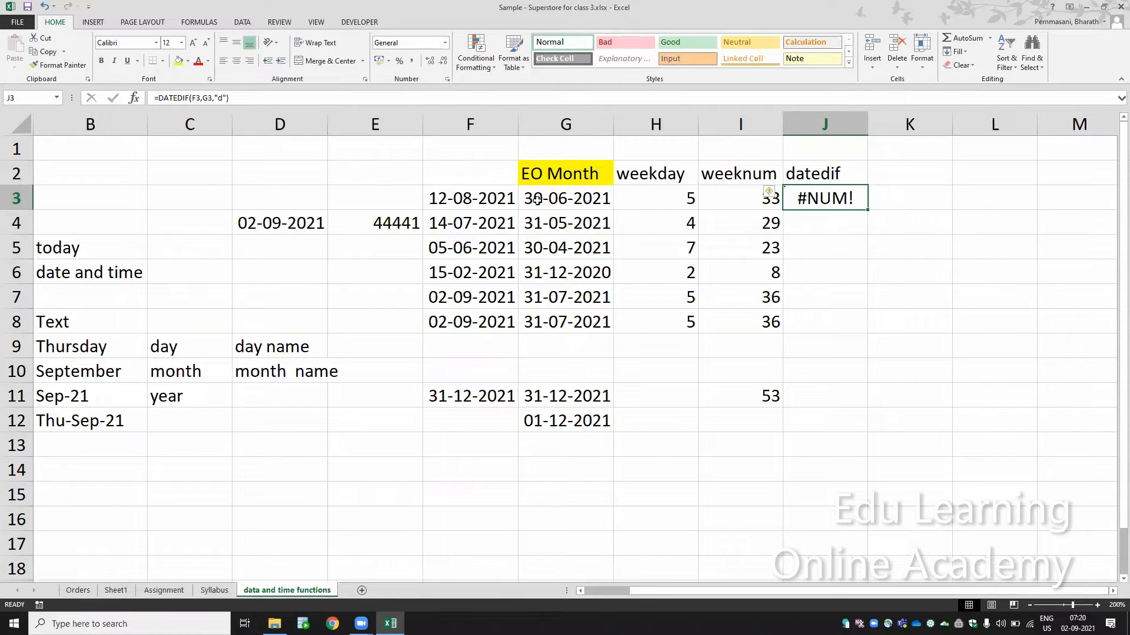
key("F2")
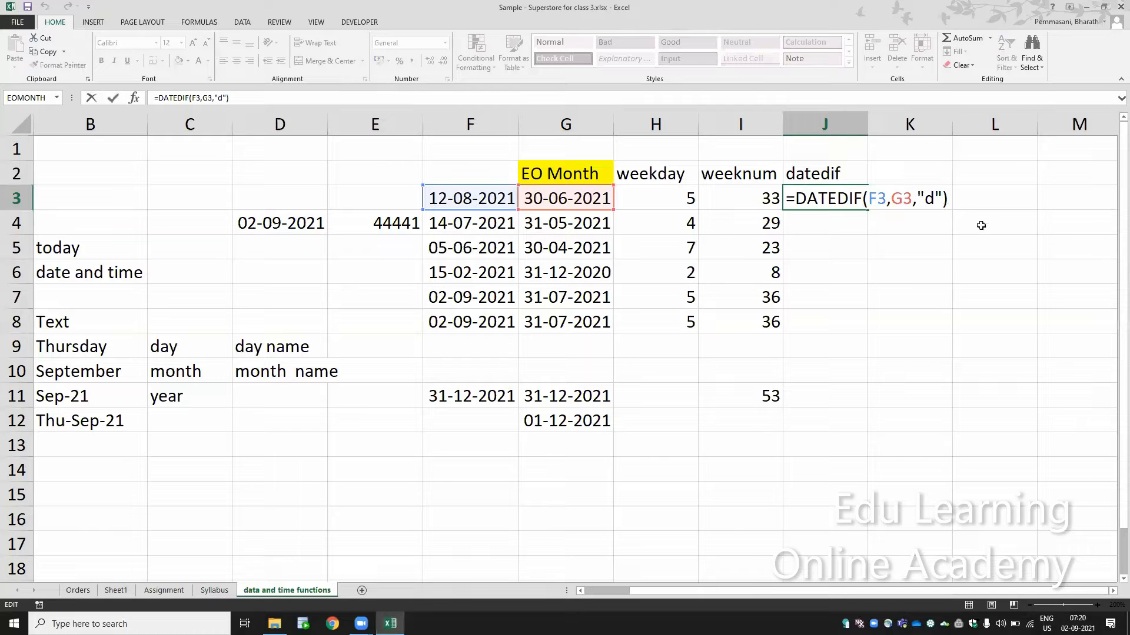
key("ctrl+Return")
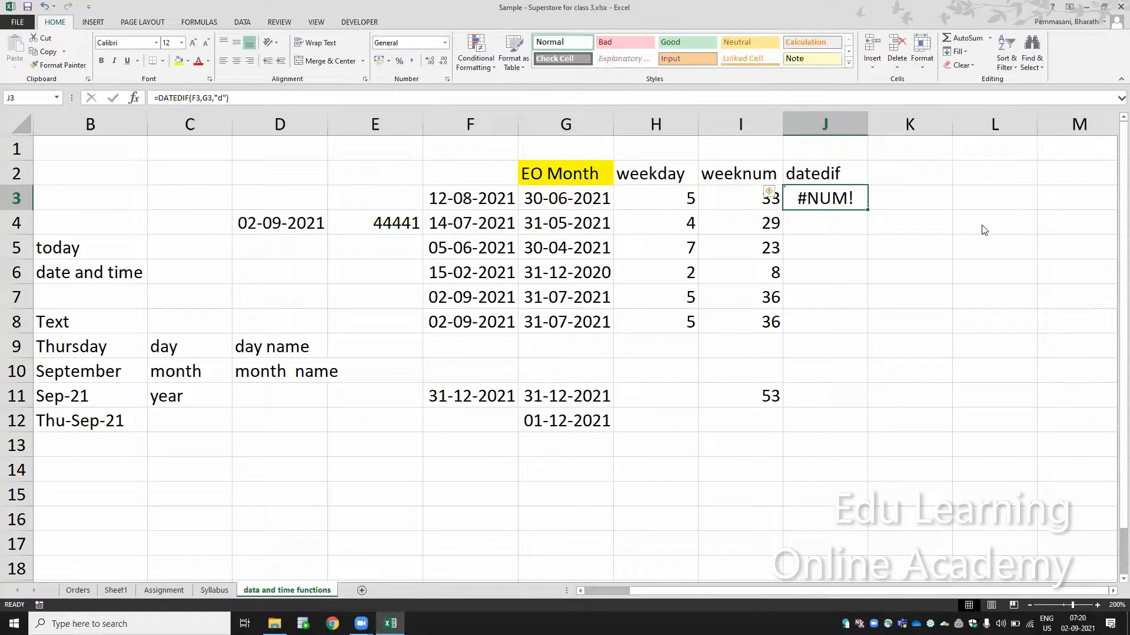
From the desktop's Training Batch 2 folder, open the Class 4 - Logical Functions and Date and time workbook in the Class 4 folder
key("super+d")
key("super+d")
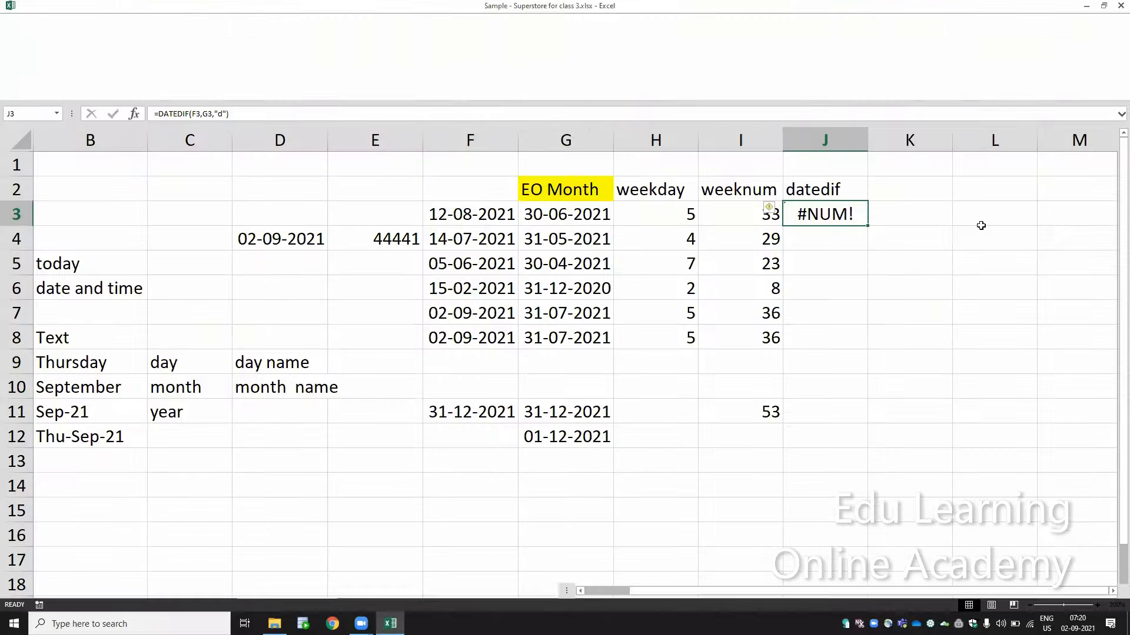
key("super+d")
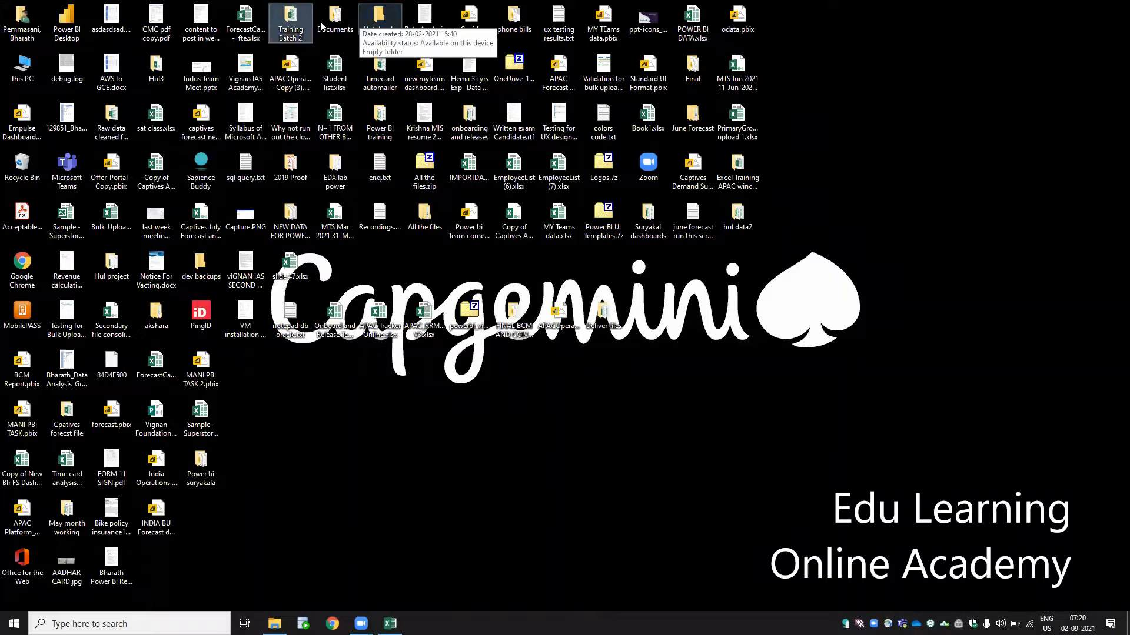
double_click(300, 25)
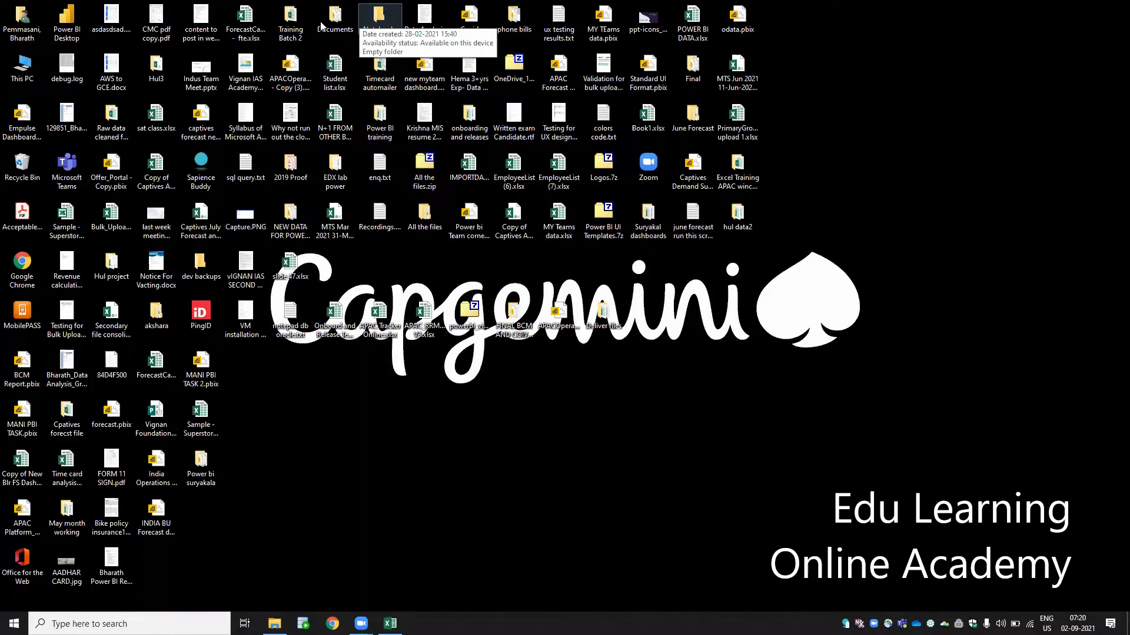
key("super+Up")
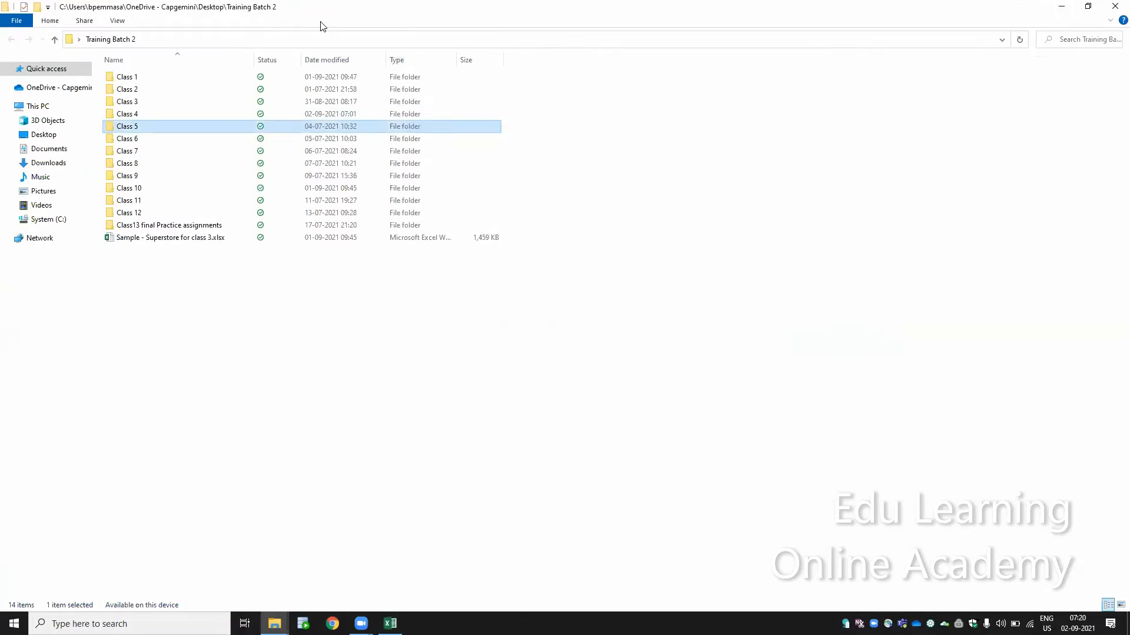
key("Up")
key("Return")
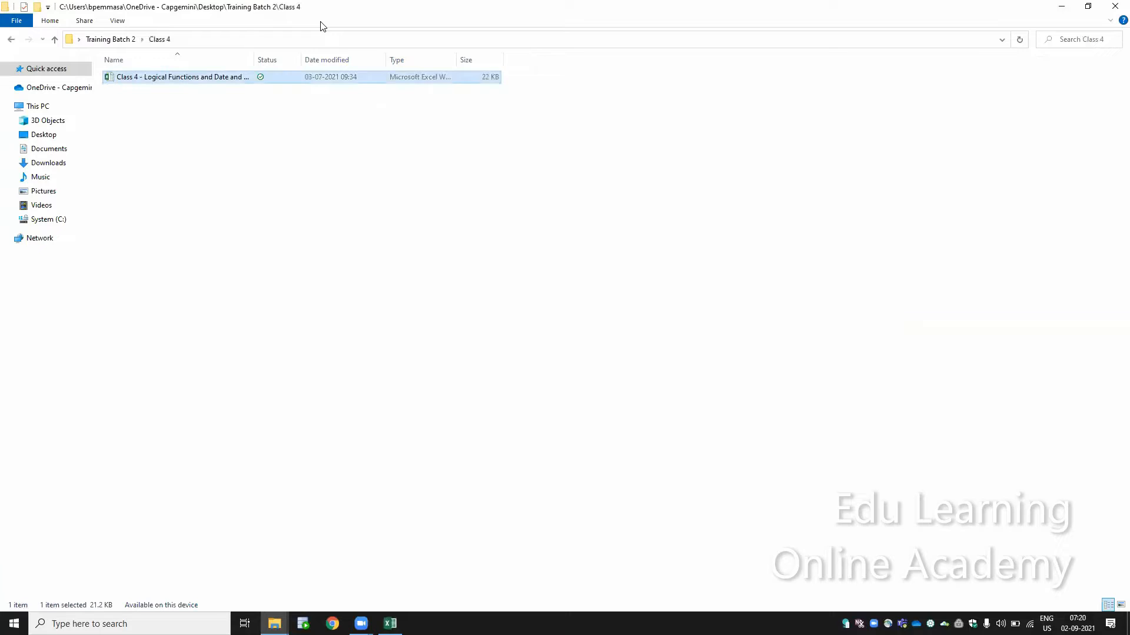
key("Return")
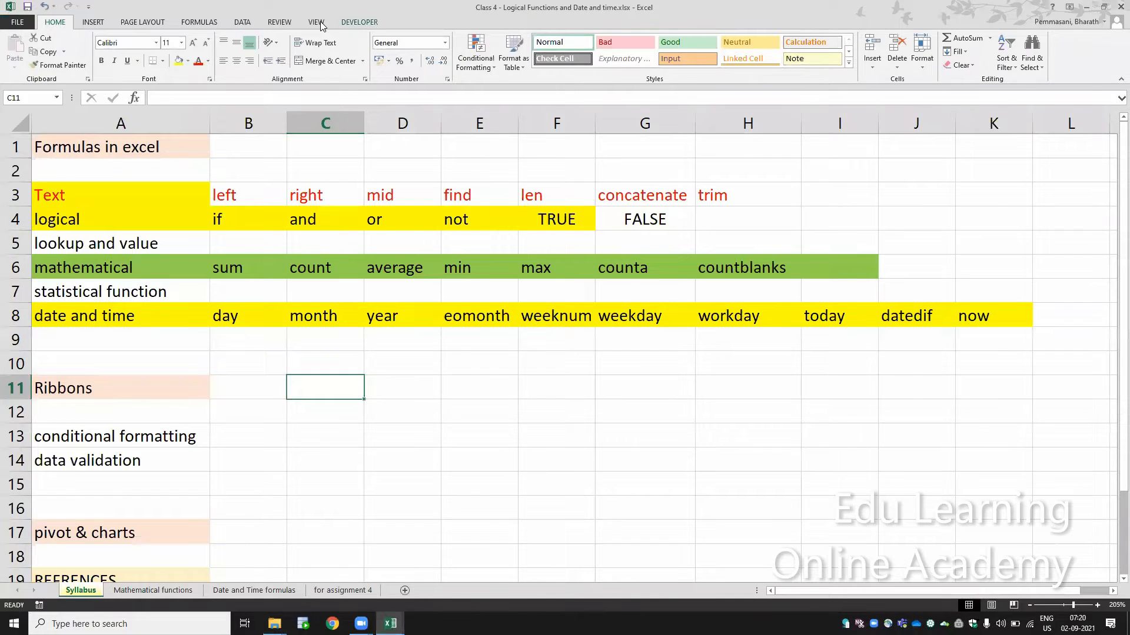
On the Date and Time formulas sheet, examine the DATEDIF formula in J2 beside the Difference column
key("ctrl+Page_Down")
key("ctrl+Page_Down")
key("Right")
key("ctrl+Up")
key("ctrl+Up")
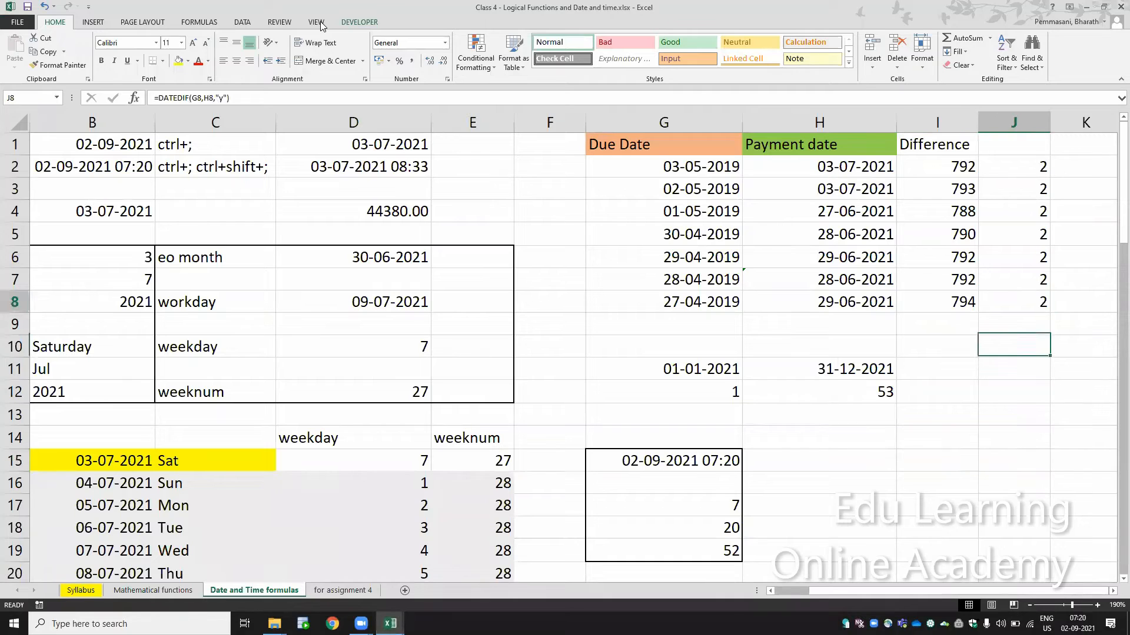
key("Left")
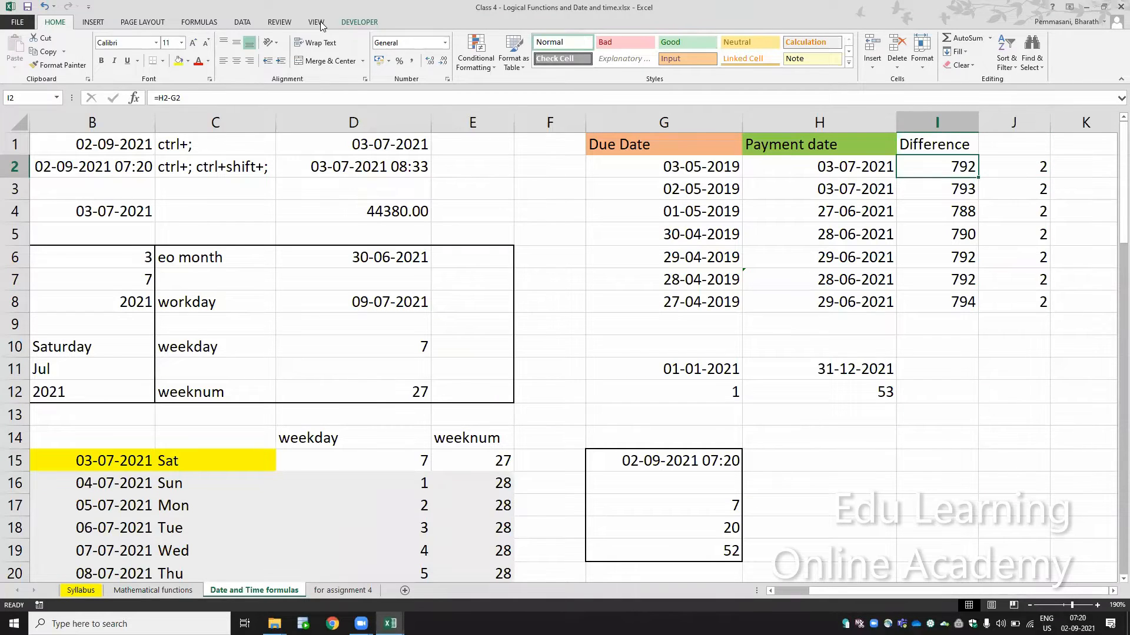
key("Right")
key("F2")
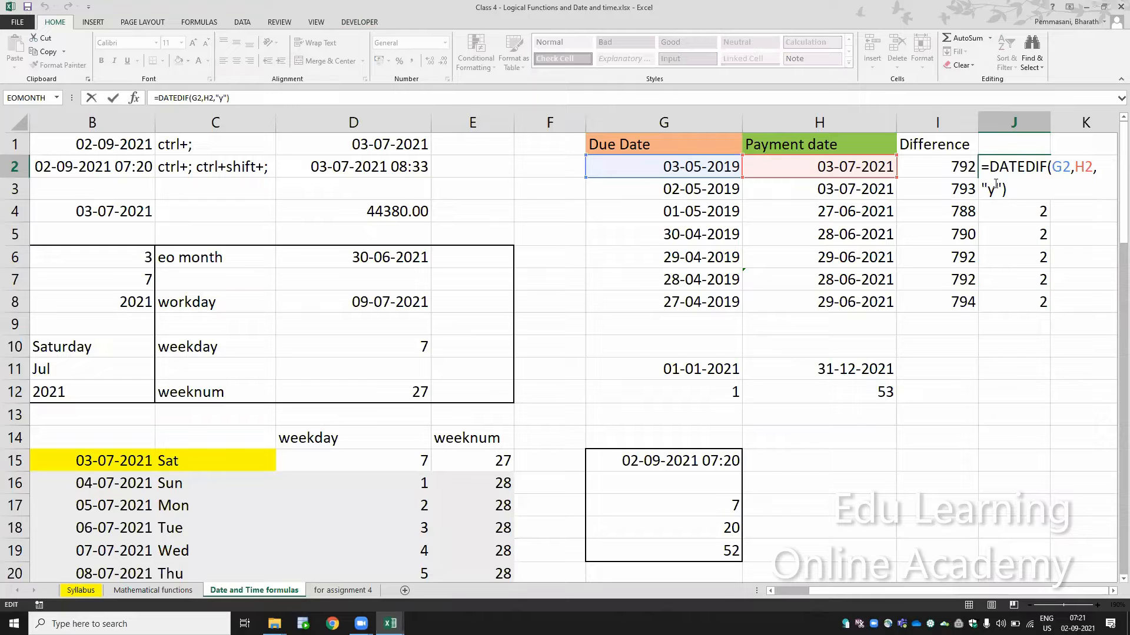
key("Return")
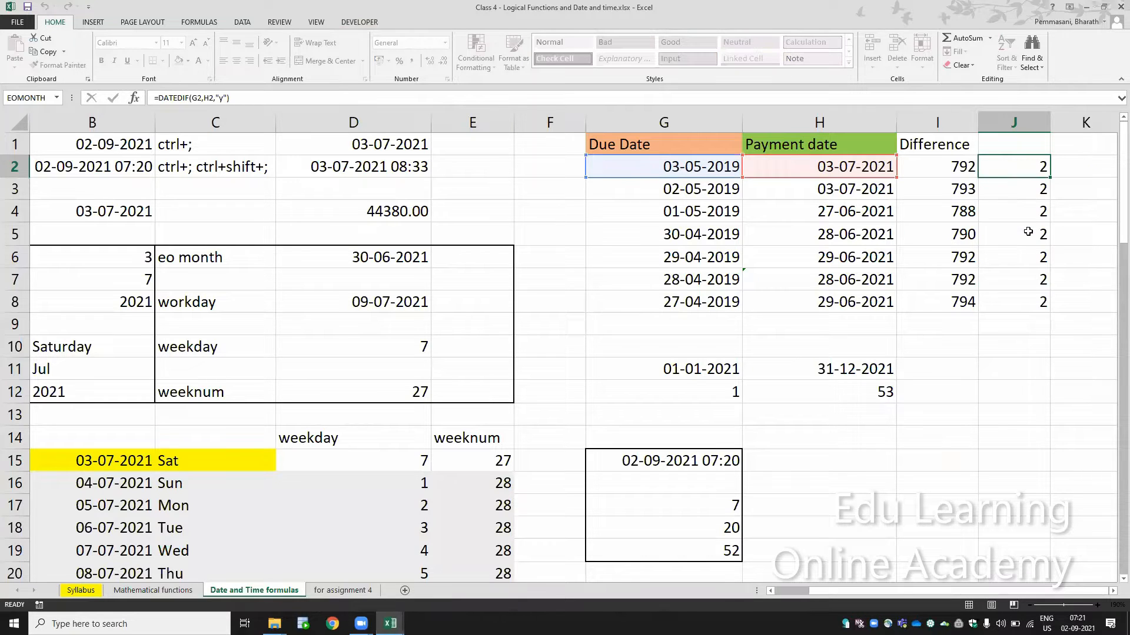
key("Up")
Return to the Sample - Superstore workbook and change the unit in J3's DATEDIF formula to "y"
key("alt+Tab")
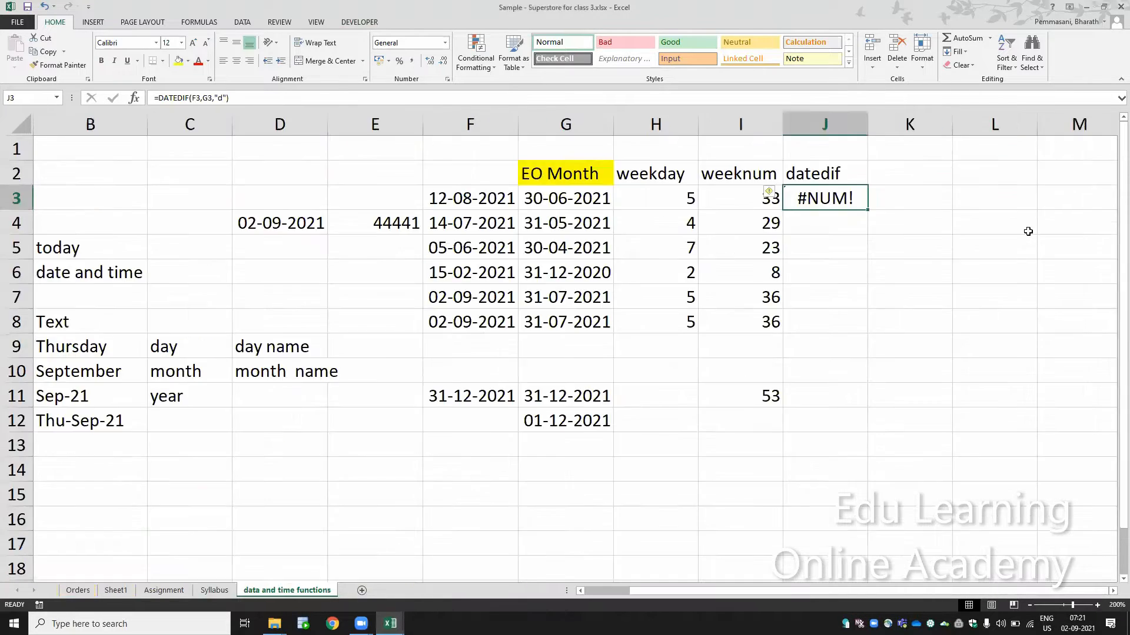
key("F2")
key("Left")
key("Left")
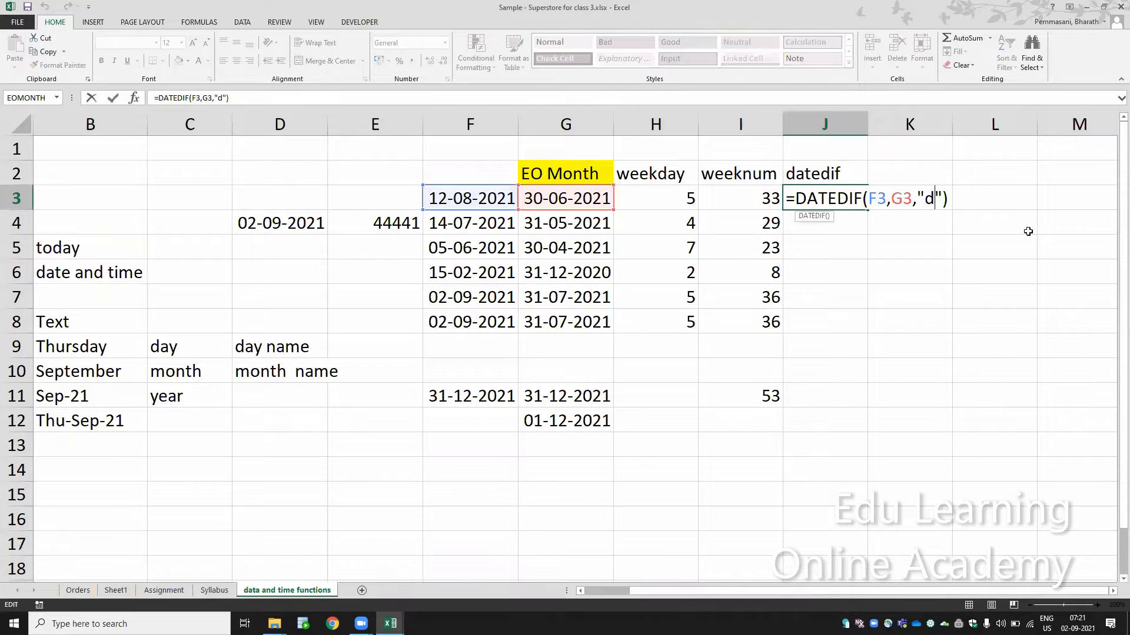
key("BackSpace")
type("y")
key("Return")
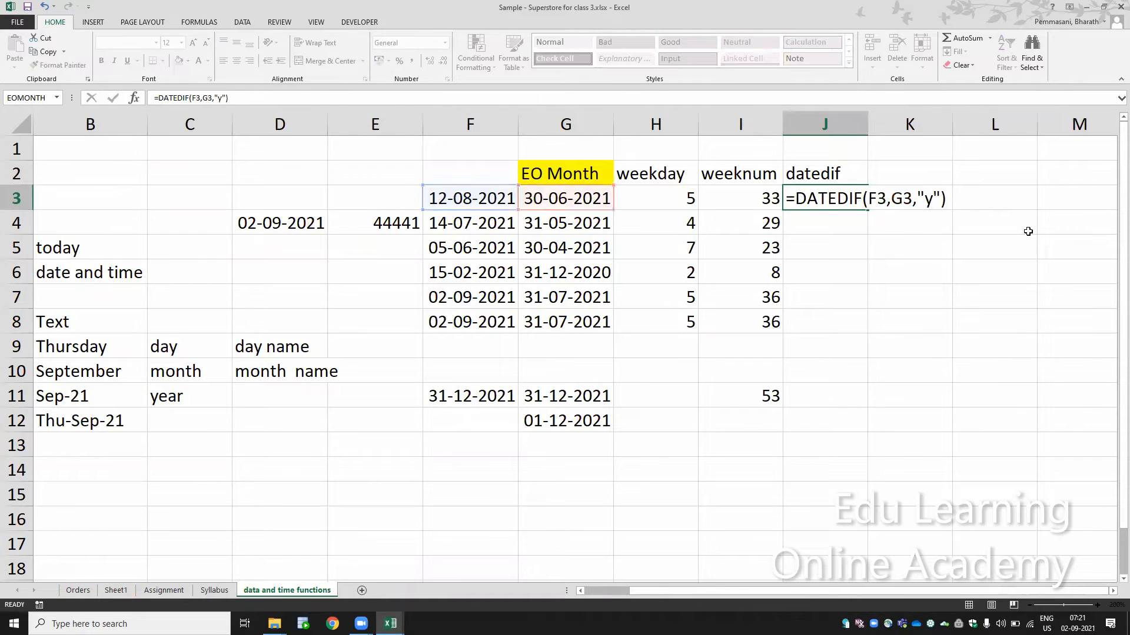
Compare the DATEDIF formulas in J2, J3 and J4 of the Class 4 workbook with their due and payment dates, then return to Sample - Superstore
key("alt+Tab")
key("F2")
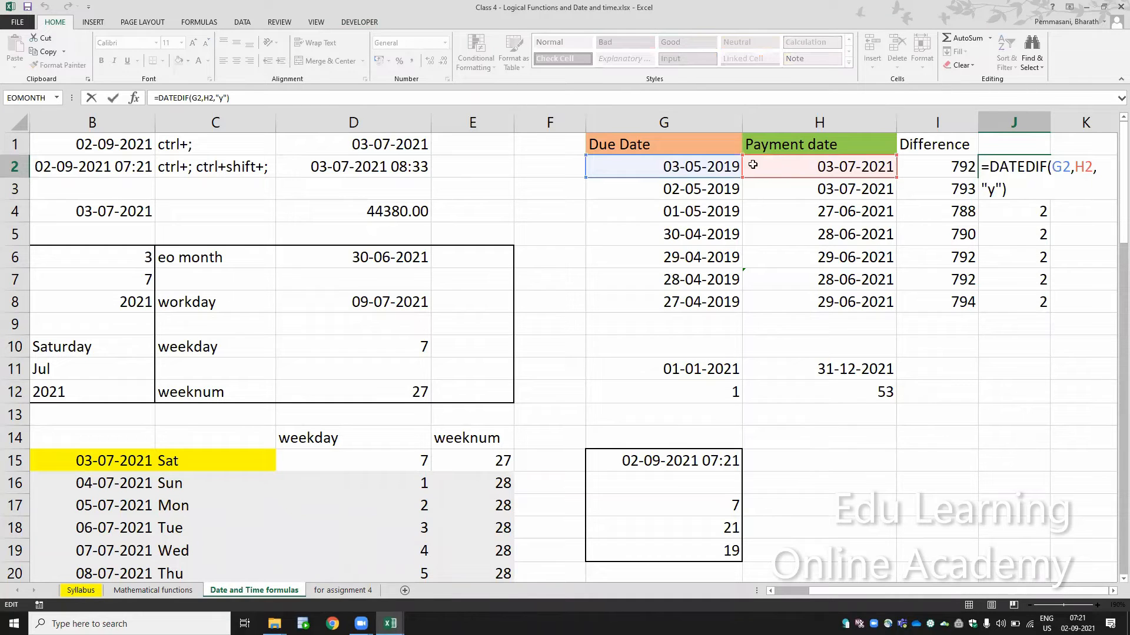
key("Escape")
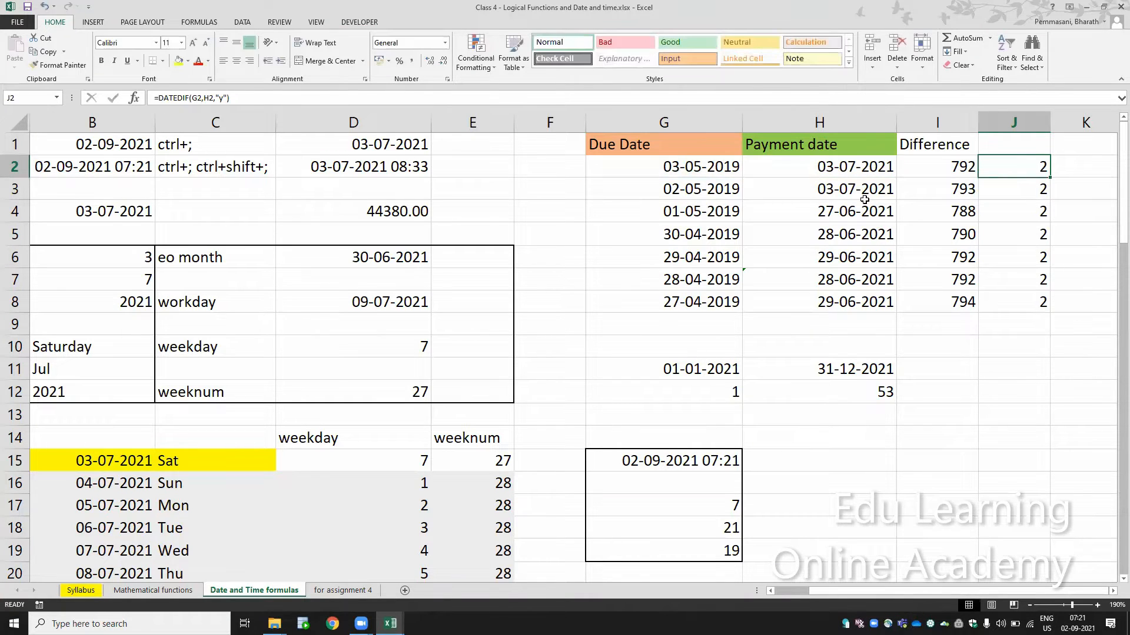
key("F2")
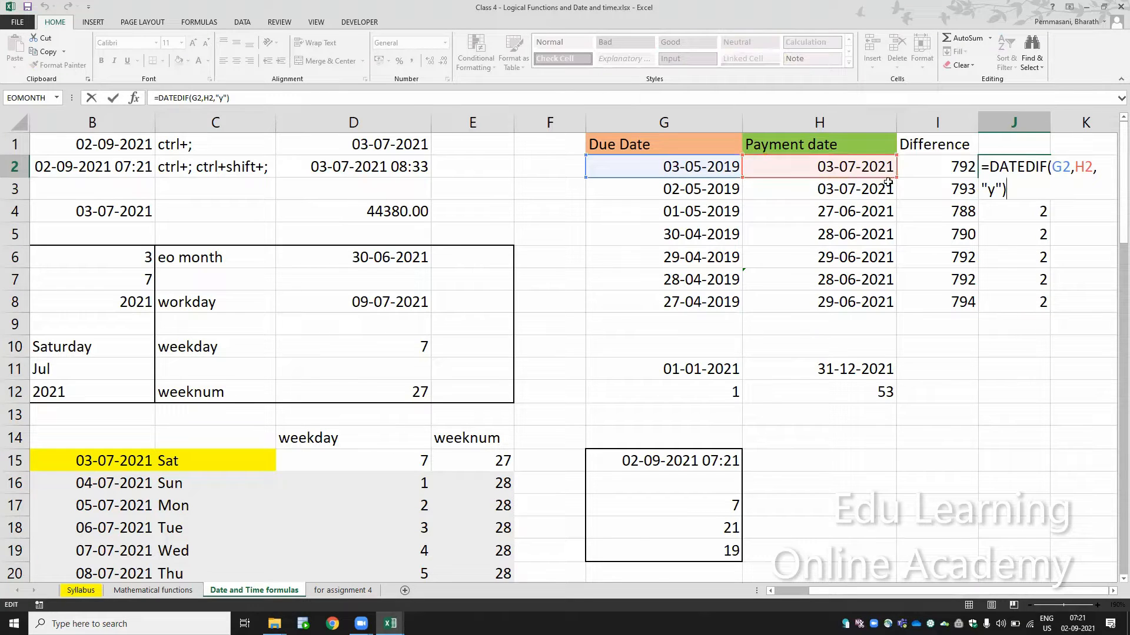
key("Escape")
key("Down")
key("F2")
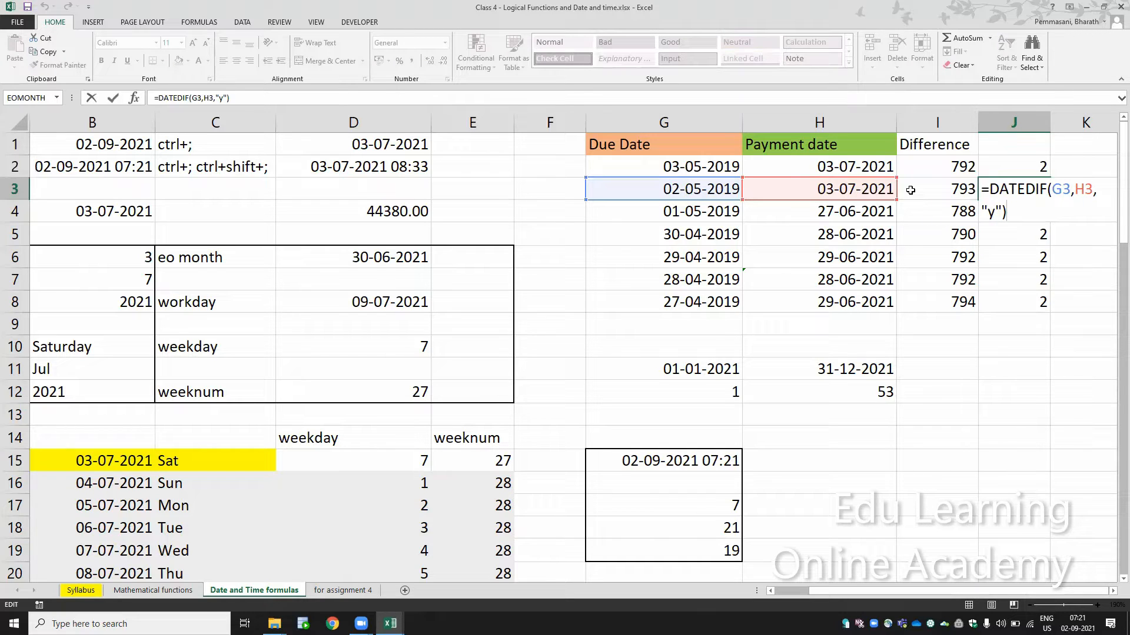
key("Return")
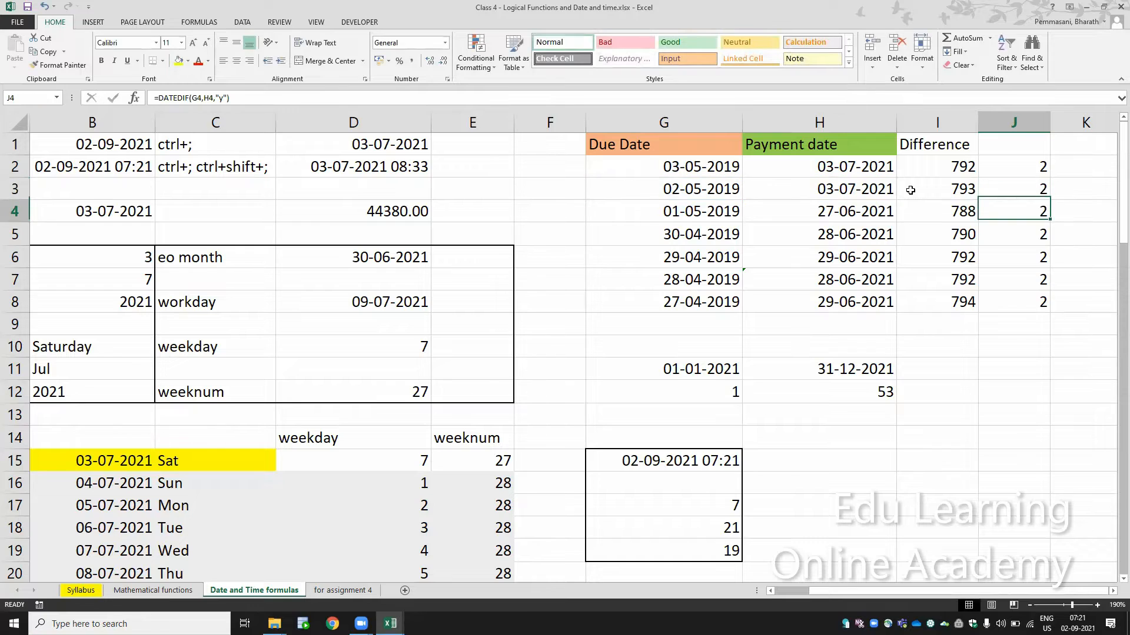
key("F2")
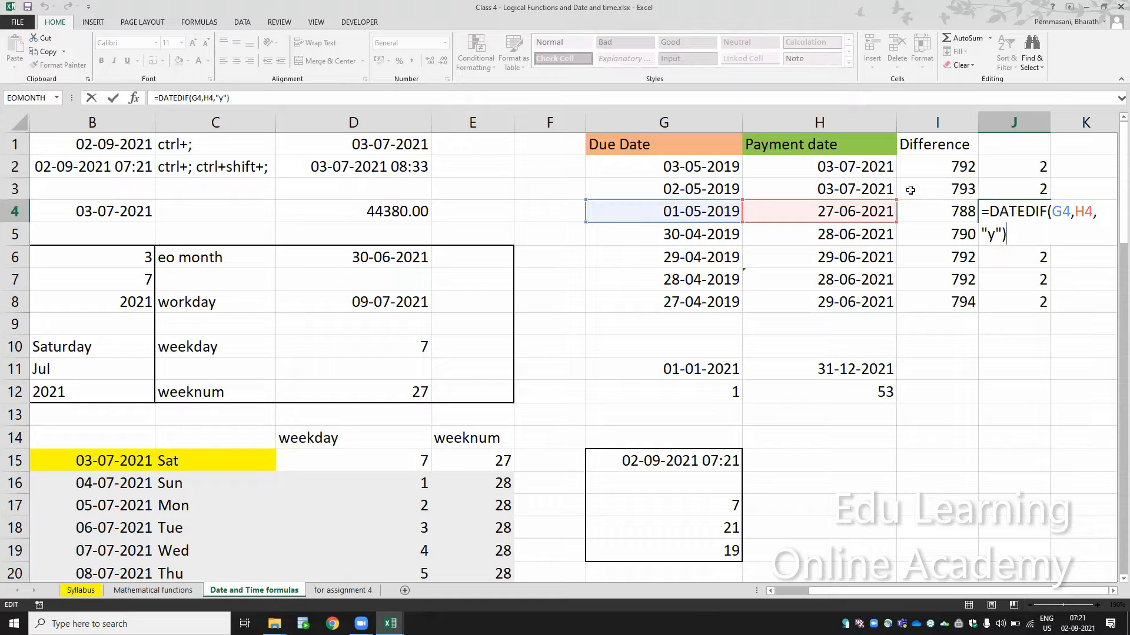
key("ctrl+Return")
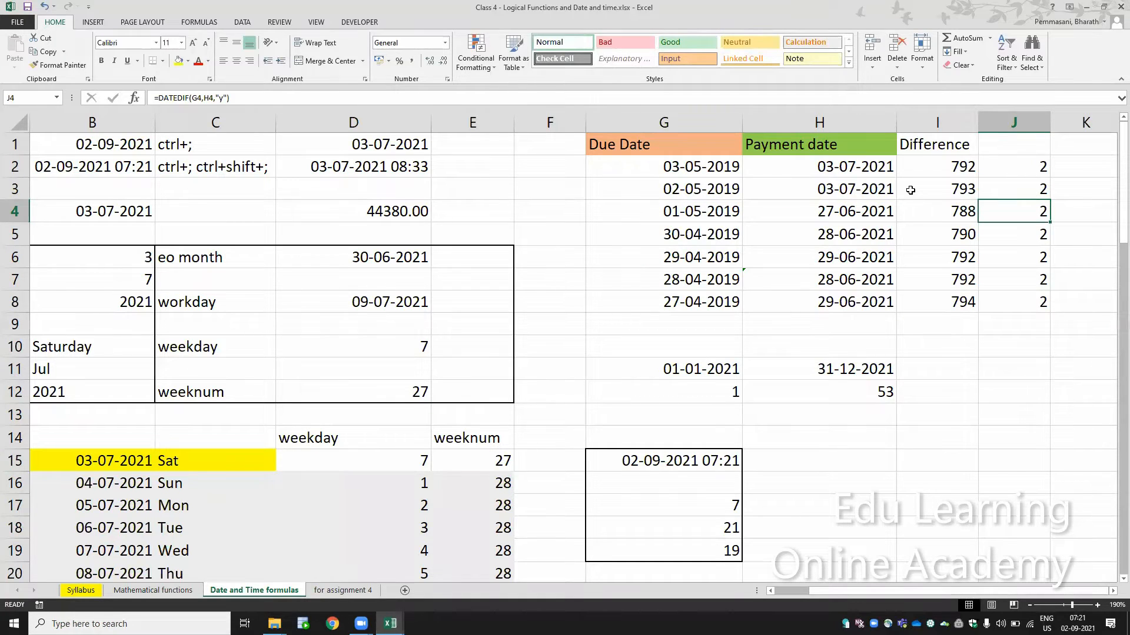
key("ctrl+Tab")
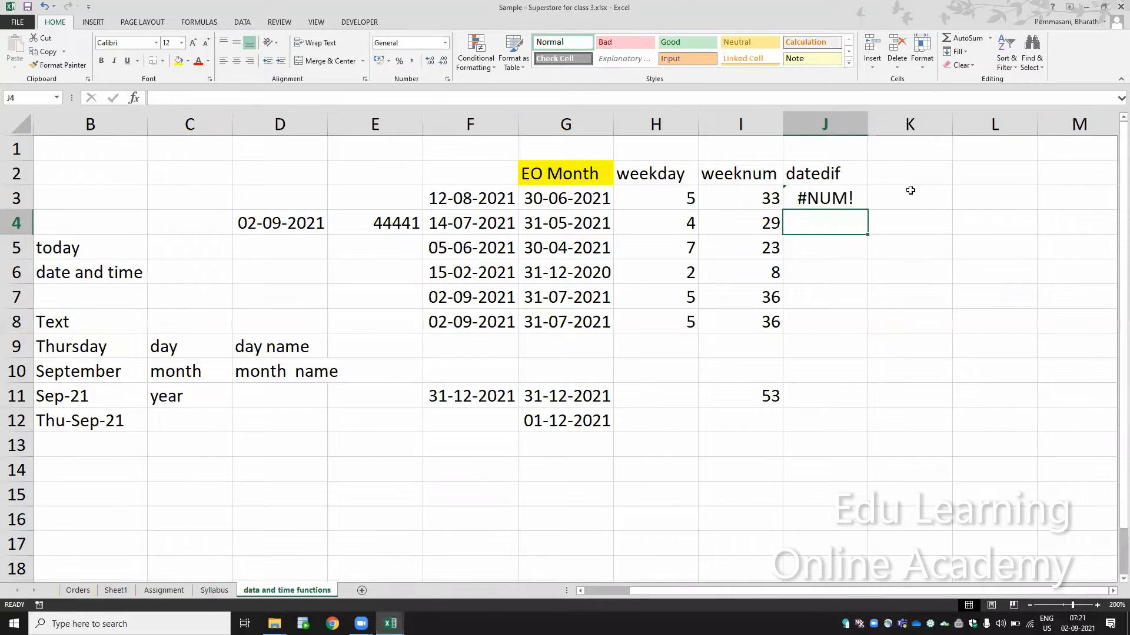
Clear the existing DATEDIF formula from J3 on the data and time functions sheet
key("Up")
key("F2")
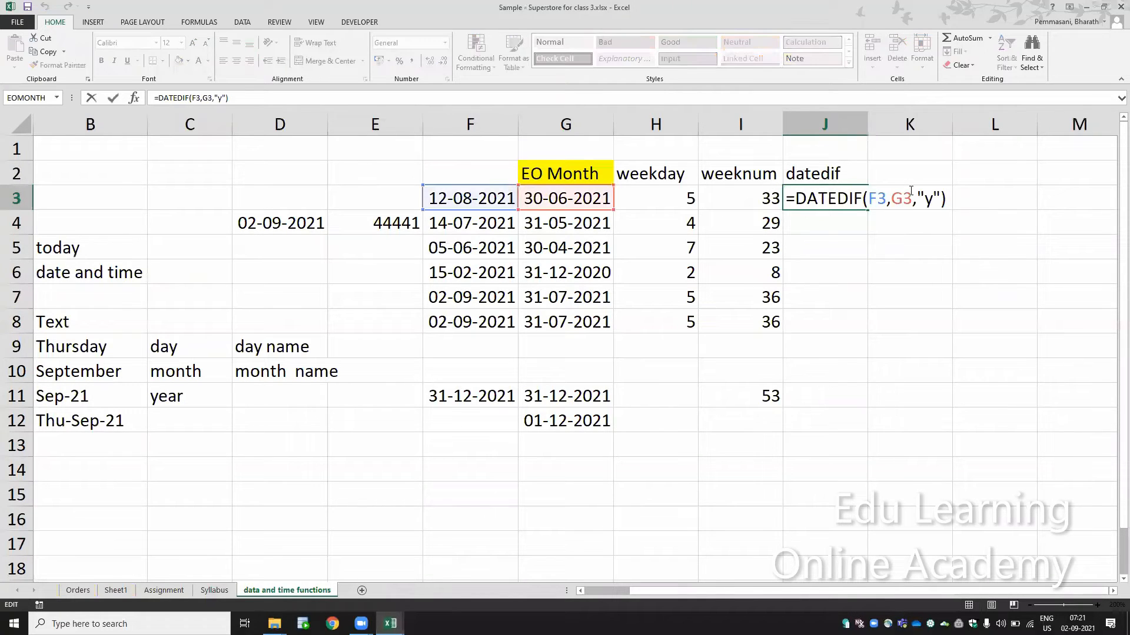
key("ctrl+Return")
key("BackSpace")
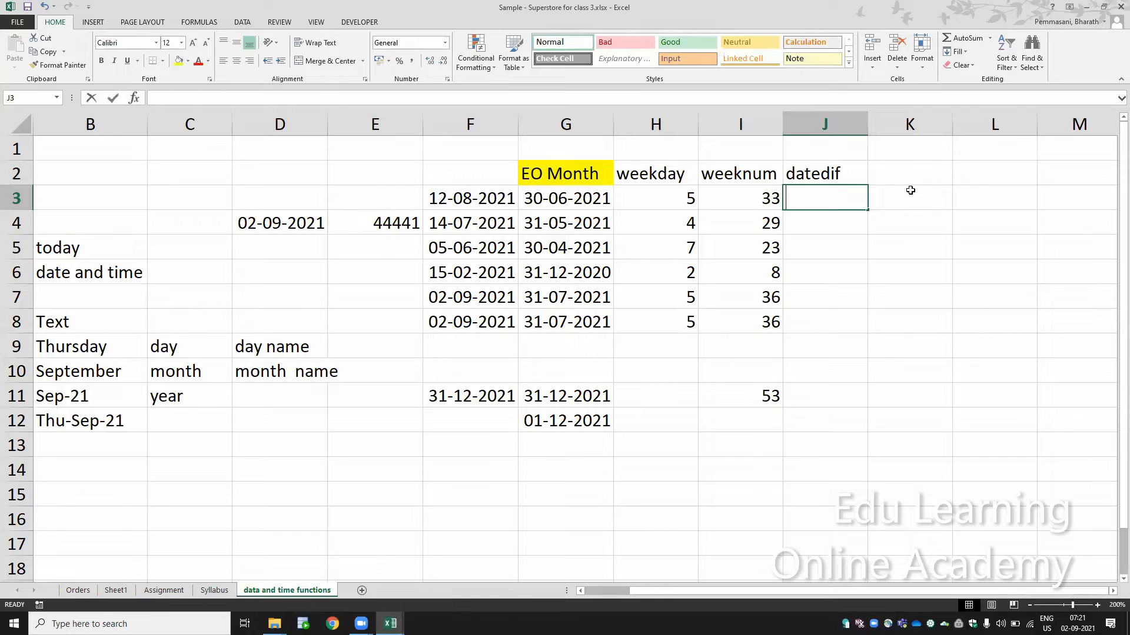
type("datedif")
key("ctrl+Return")
Switch to the Class 4 workbook and copy the text of the DATEDIF formula in J2
key("ctrl+Tab")
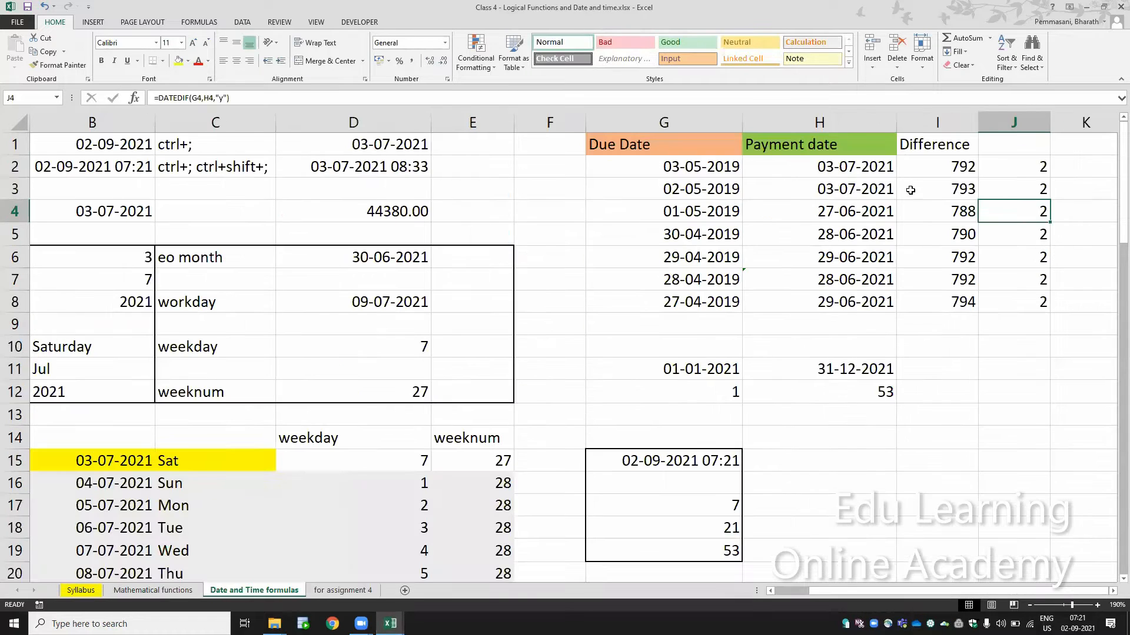
key("Up")
key("Up")
key("F2")
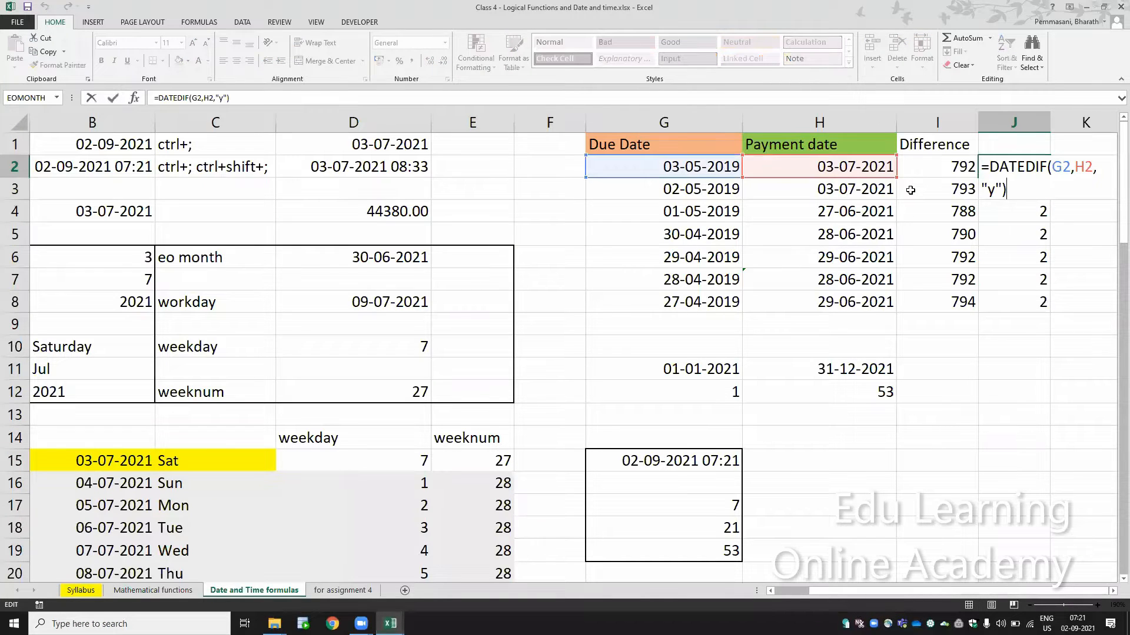
key("ctrl+shift+Home")
key("ctrl+c")
key("Escape")
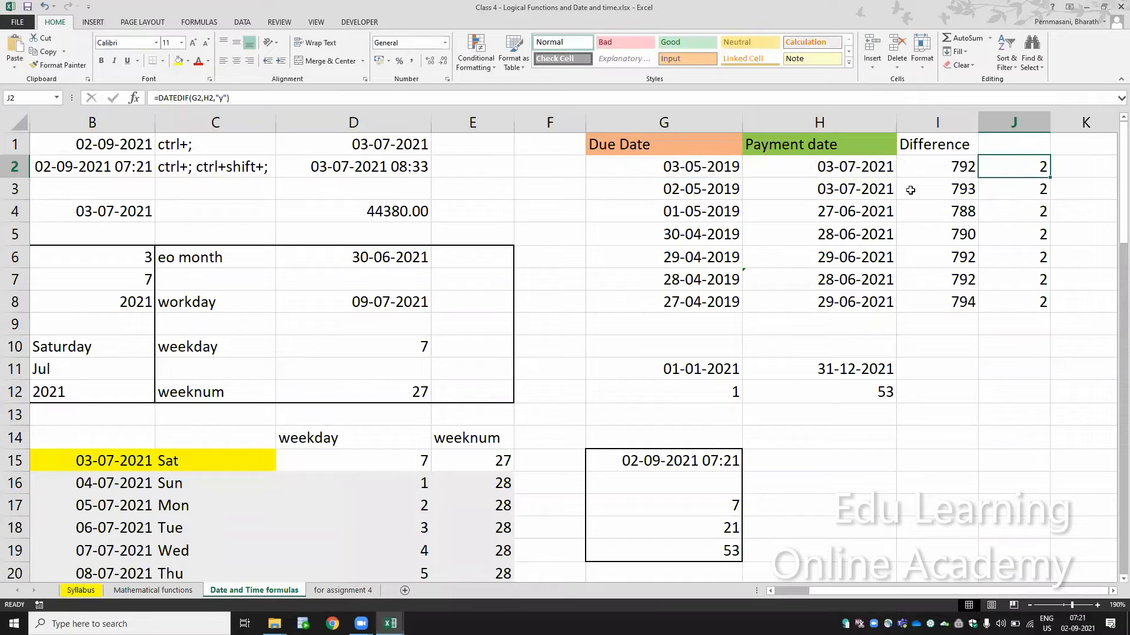
Back in Sample - Superstore, paste the copied formula into J3 and repoint its date references to F3 and G3
key("ctrl+Tab")
key("F2")
key("ctrl+v")
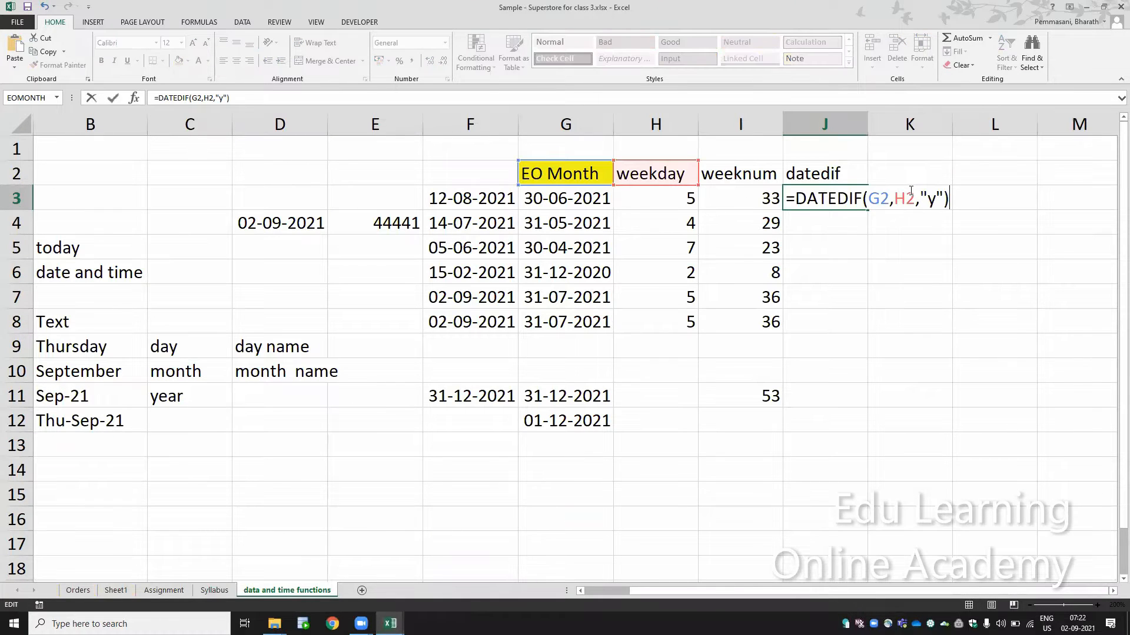
left_click_drag(559, 184, 490, 195)
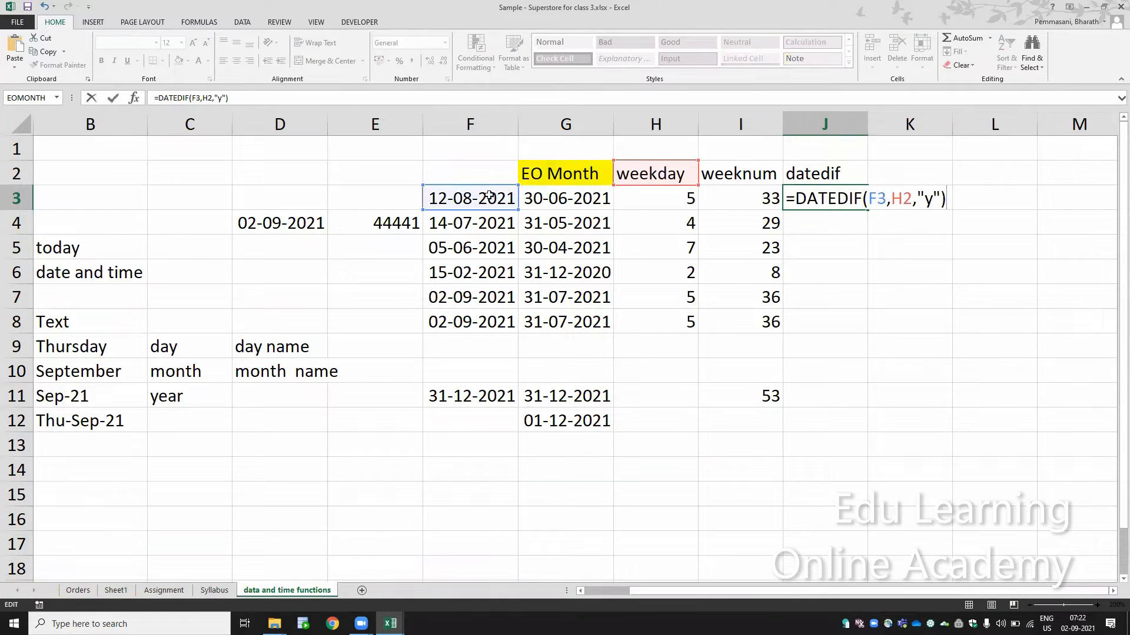
left_click_drag(652, 184, 556, 204)
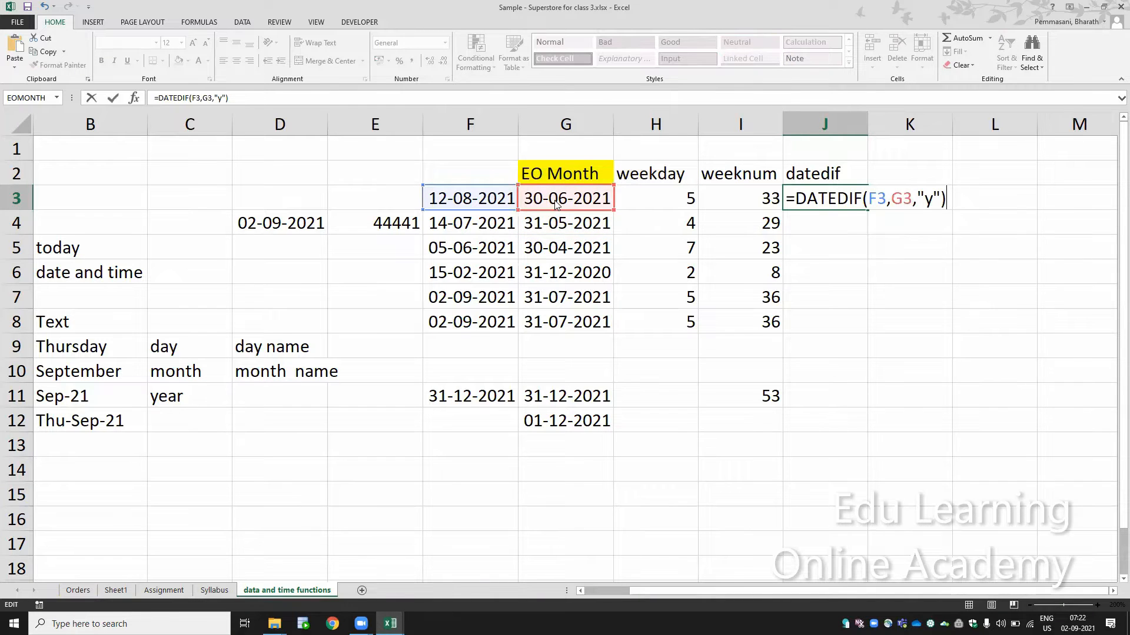
key("Return")
Set the unit in J3's DATEDIF formula to "d"
key("Up")
key("F2")
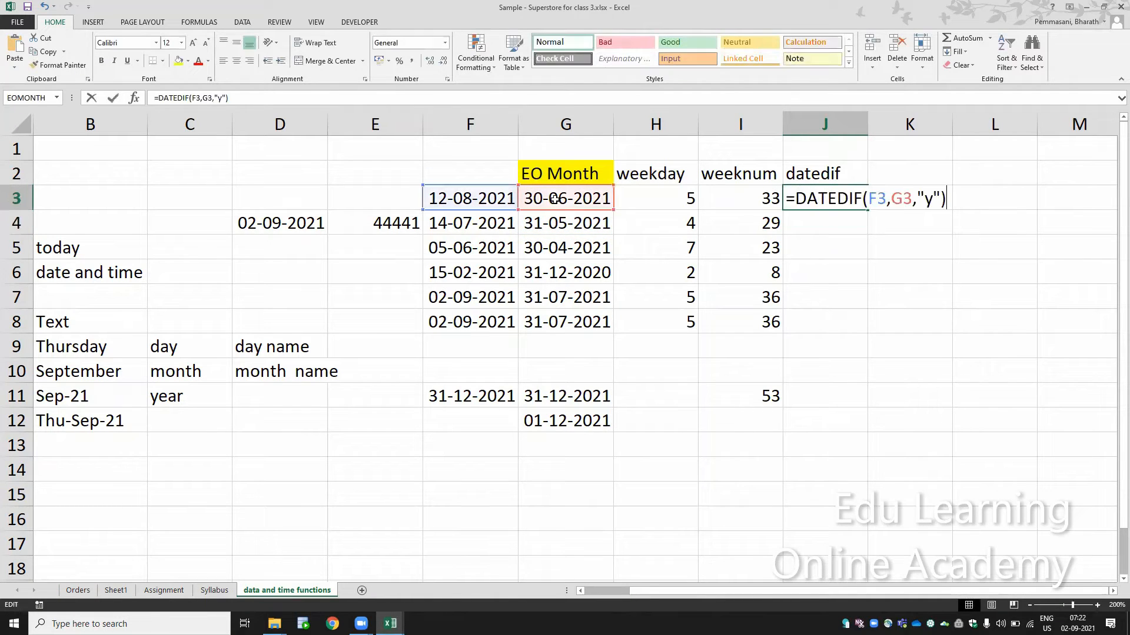
key("Left")
key("Left")
key("BackSpace")
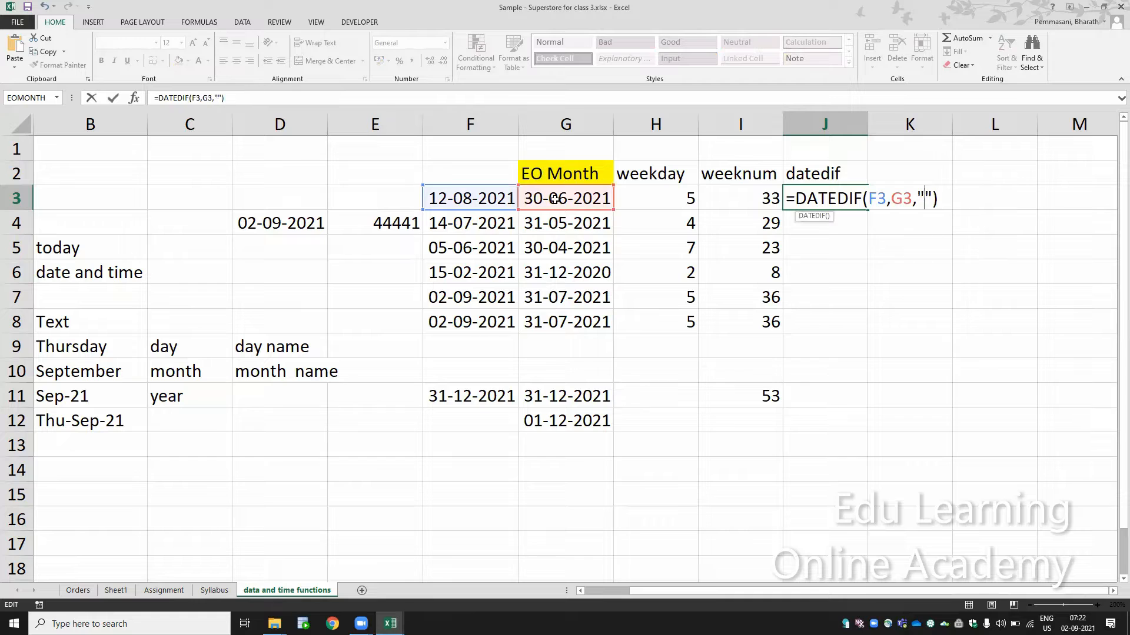
type("d")
key("Return")
key("Up")
key("F2")
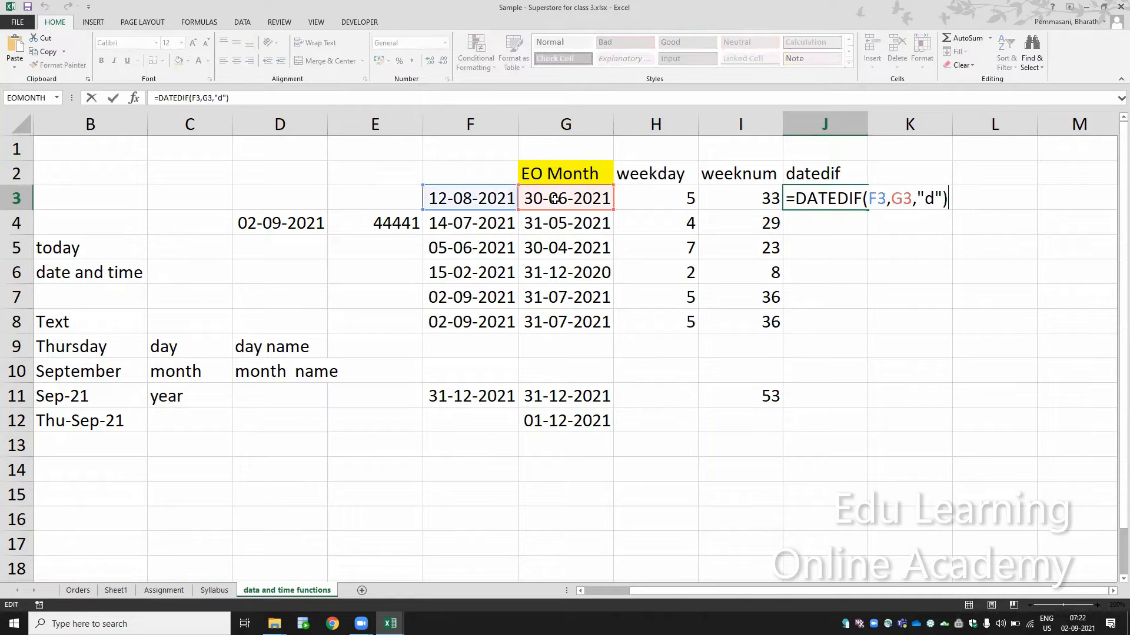
key("Left")
key("Escape")
Change the start date in F3 to 12-08-2019
key("Left")
key("Left")
key("Left")
key("Left")
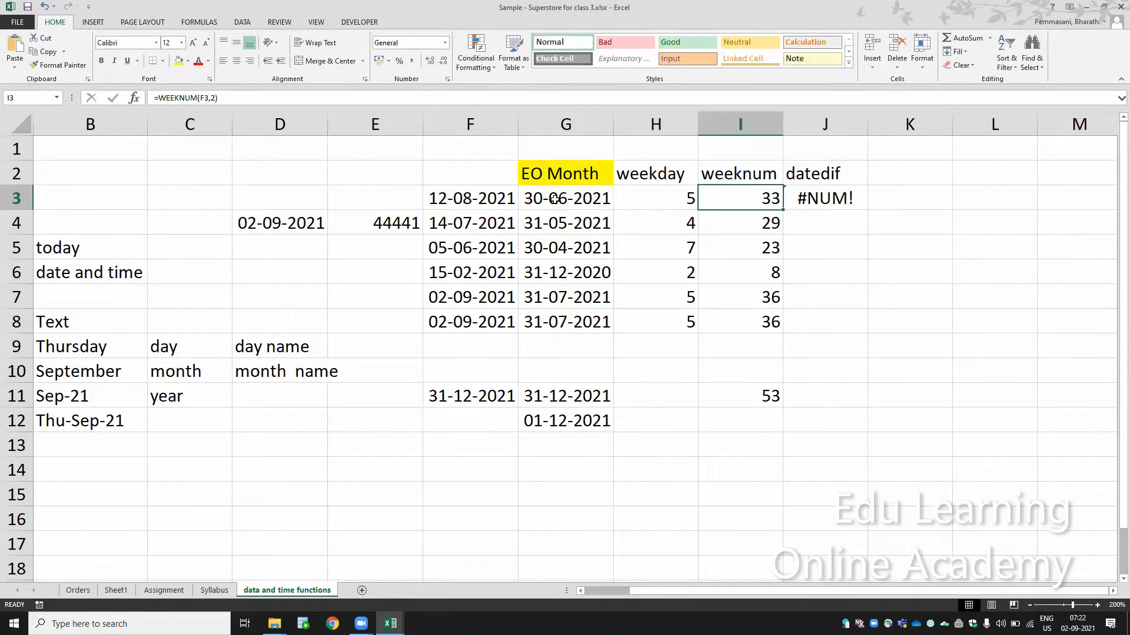
key("F2")
key("BackSpace")
key("BackSpace")
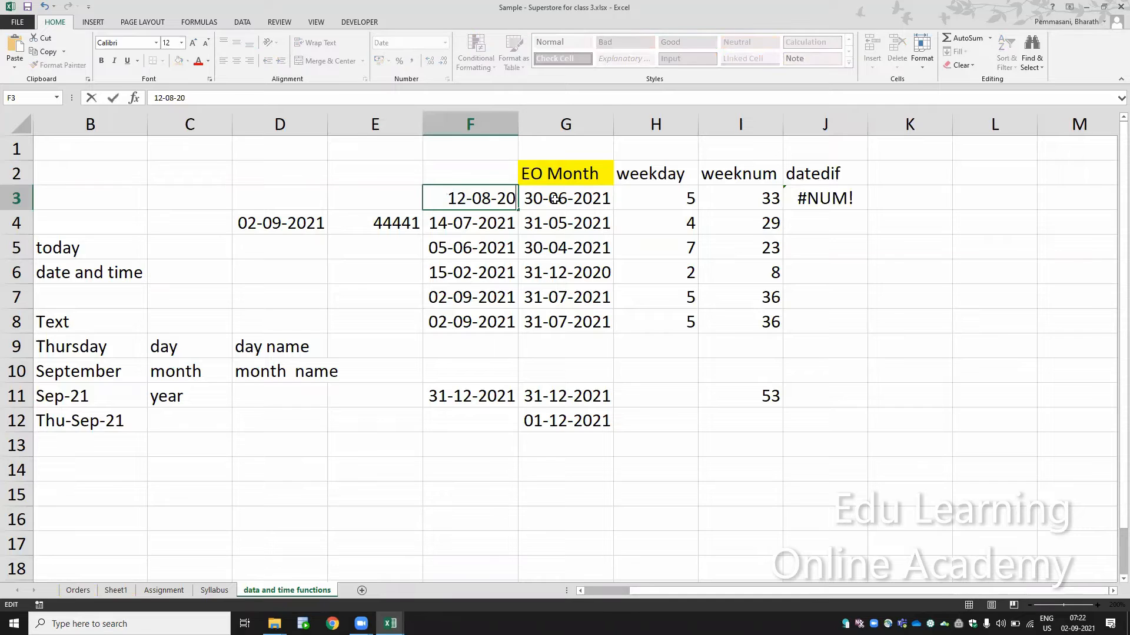
type("19")
key("Return")
Replace the EOMONTH formula in G3 with its plain value and set the date to 30-06-2021
left_click(555, 199)
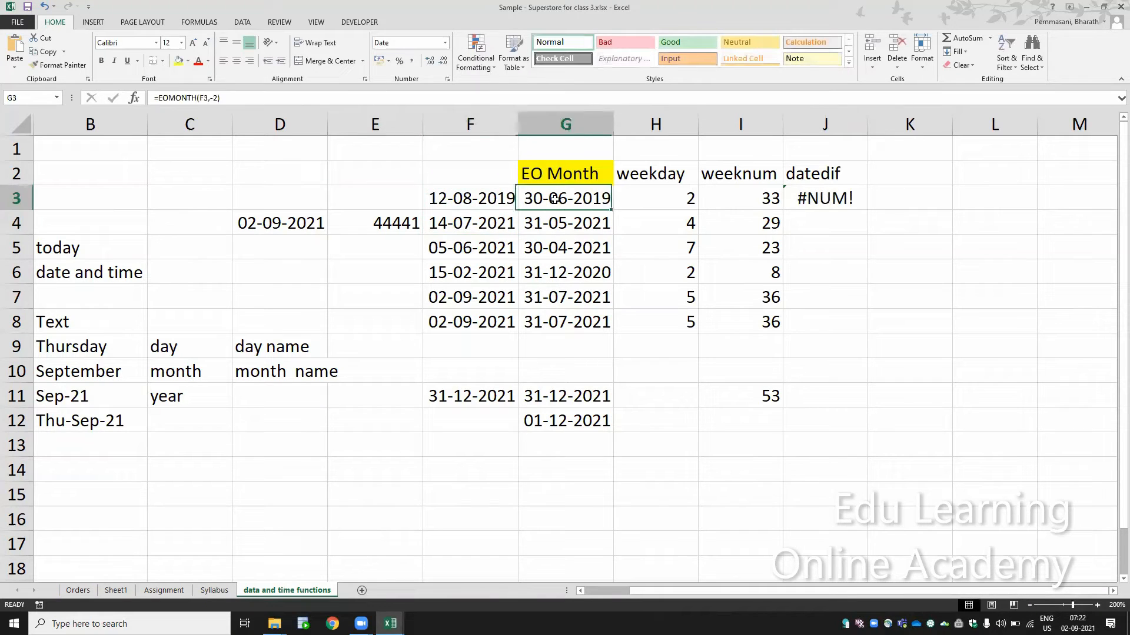
key("Right")
key("Left")
key("F2")
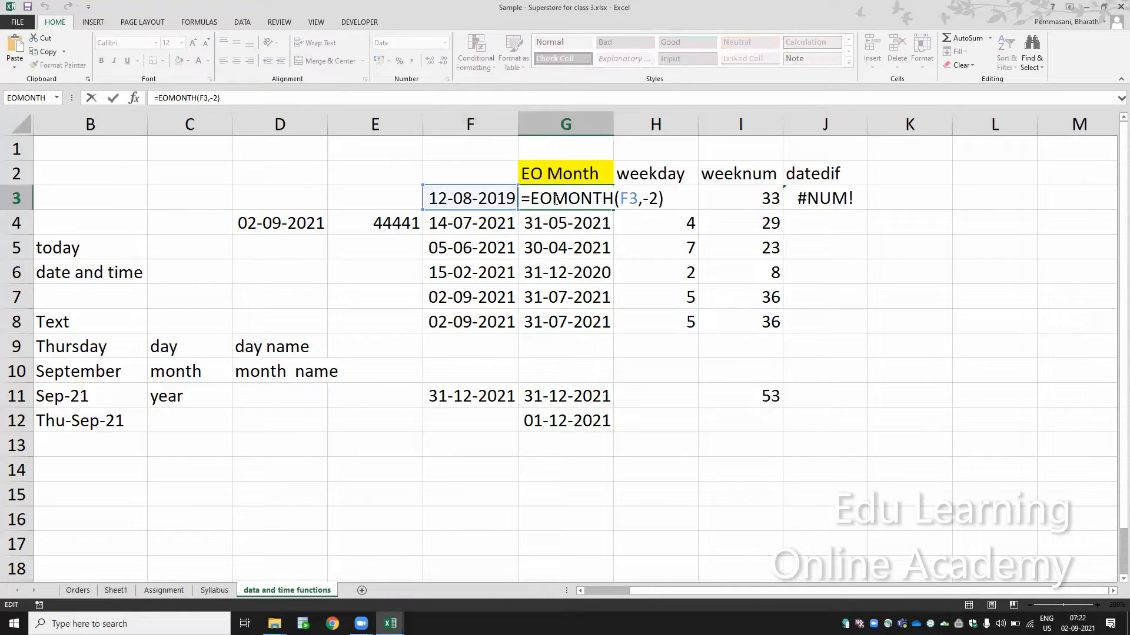
key("Escape")
key("ctrl+c")
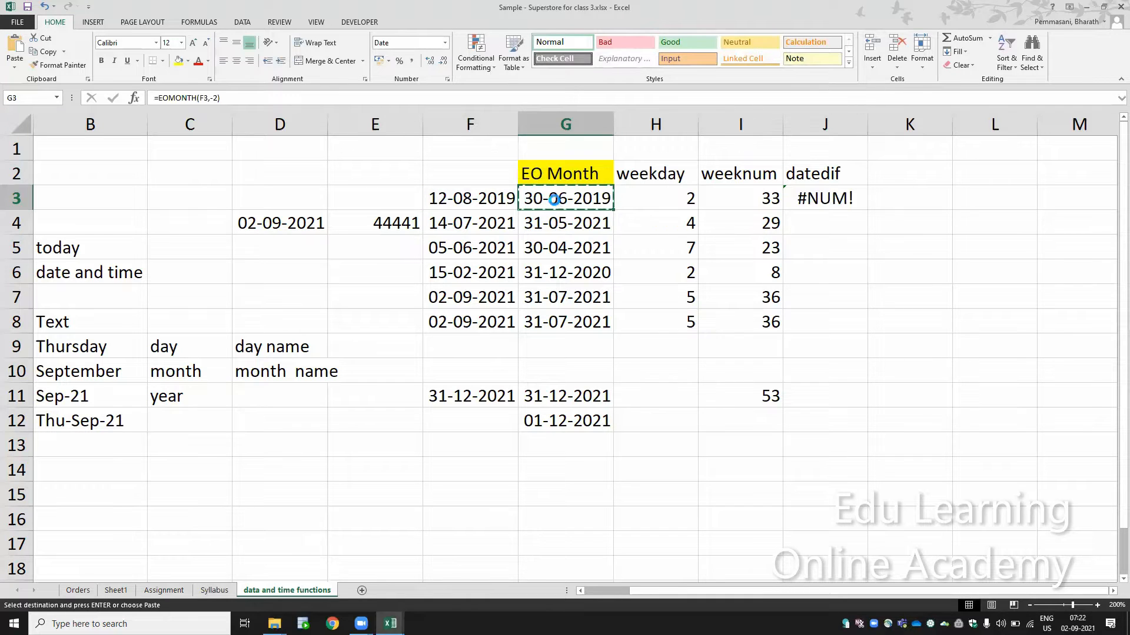
key("ctrl+v")
key("ctrl")
key("v")
key("F2")
key("Left")
key("Right")
key("BackSpace")
key("BackSpace")
type("21")
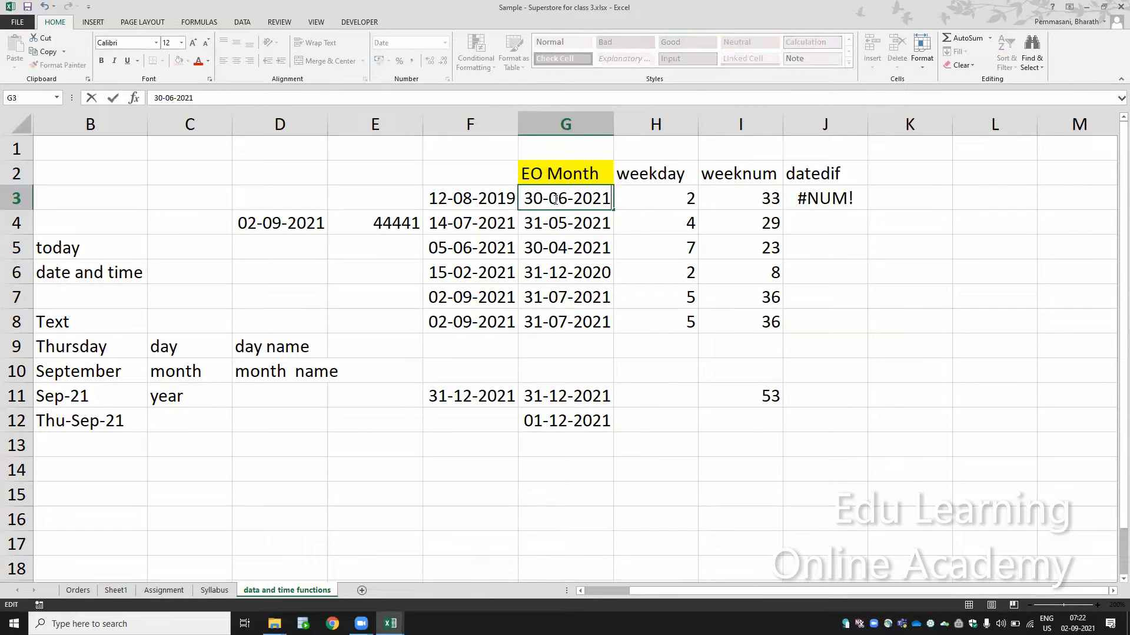
key("Return")
Examine the DATEDIF formula in J3 against the start date in F3 and the end date in G3
key("Up")
key("Right")
key("Right")
key("Right")
key("F2")
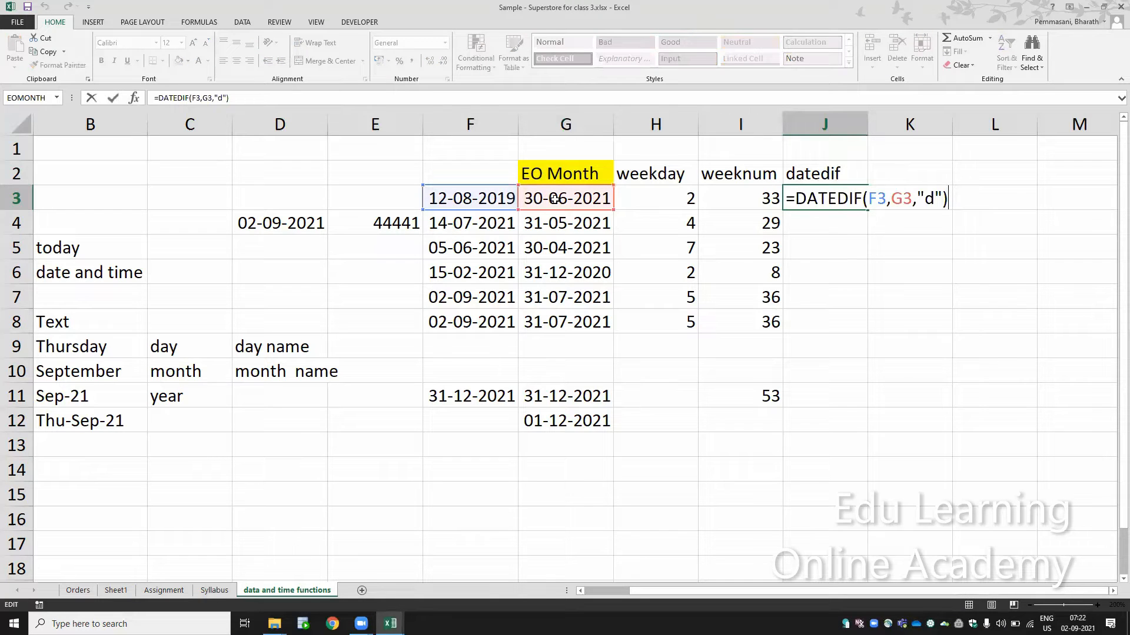
key("Escape")
key("Left")
key("Left")
key("Left")
key("Left")
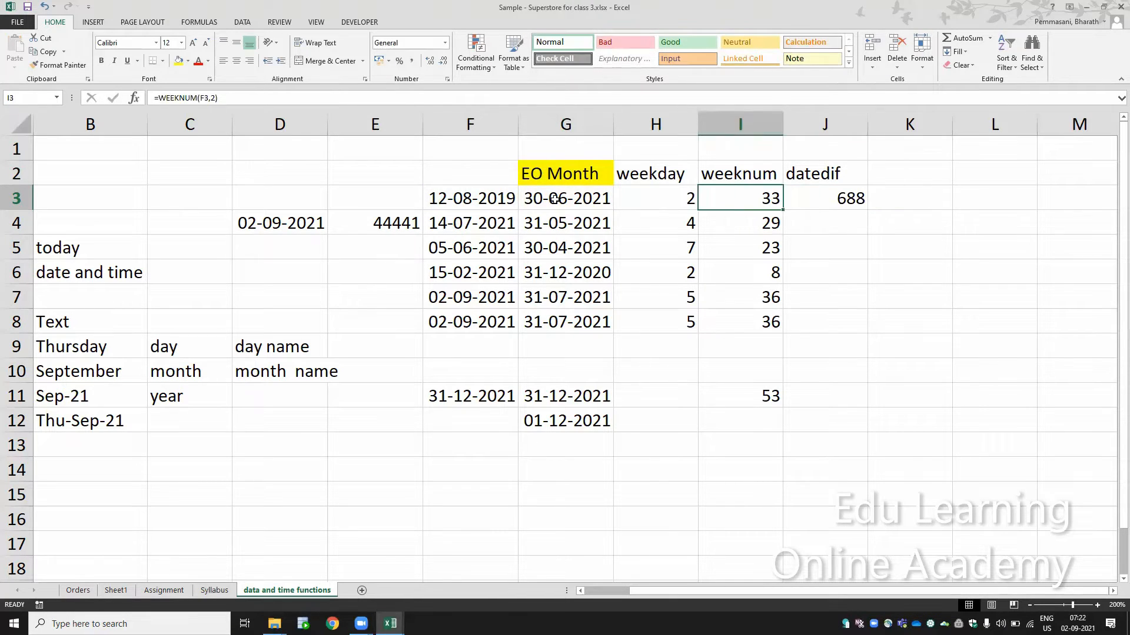
key("Right")
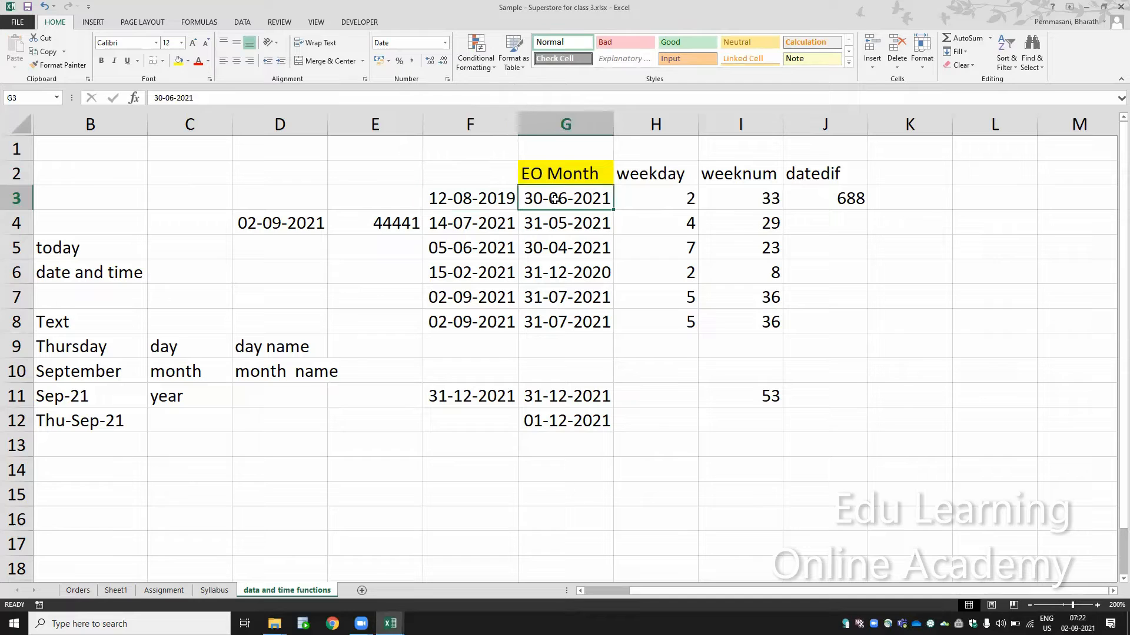
key("Left")
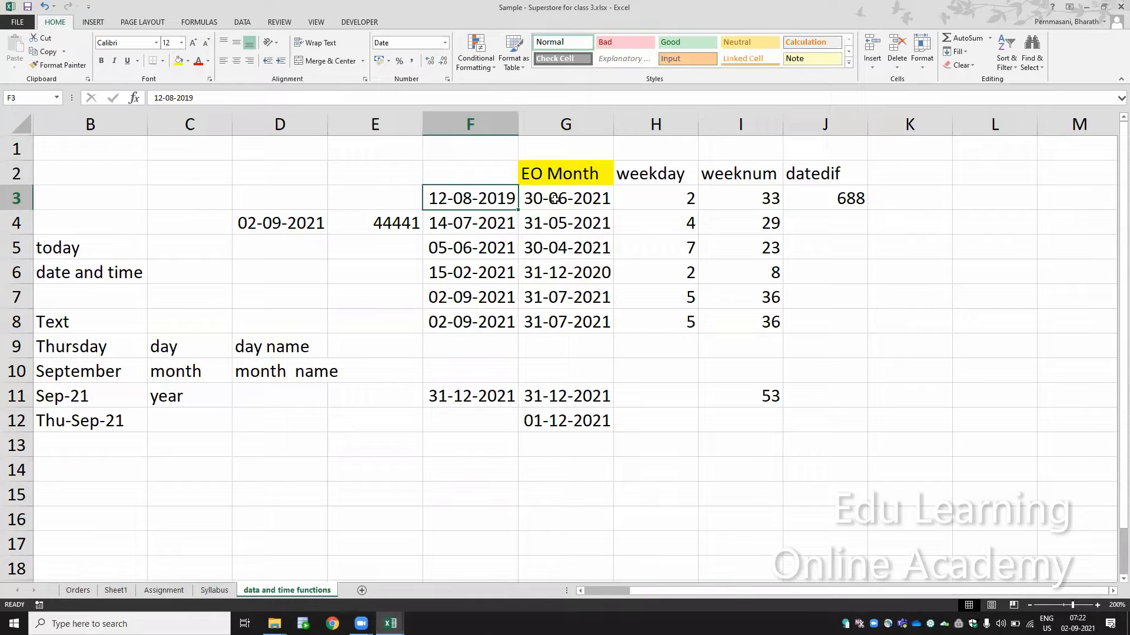
key("Right")
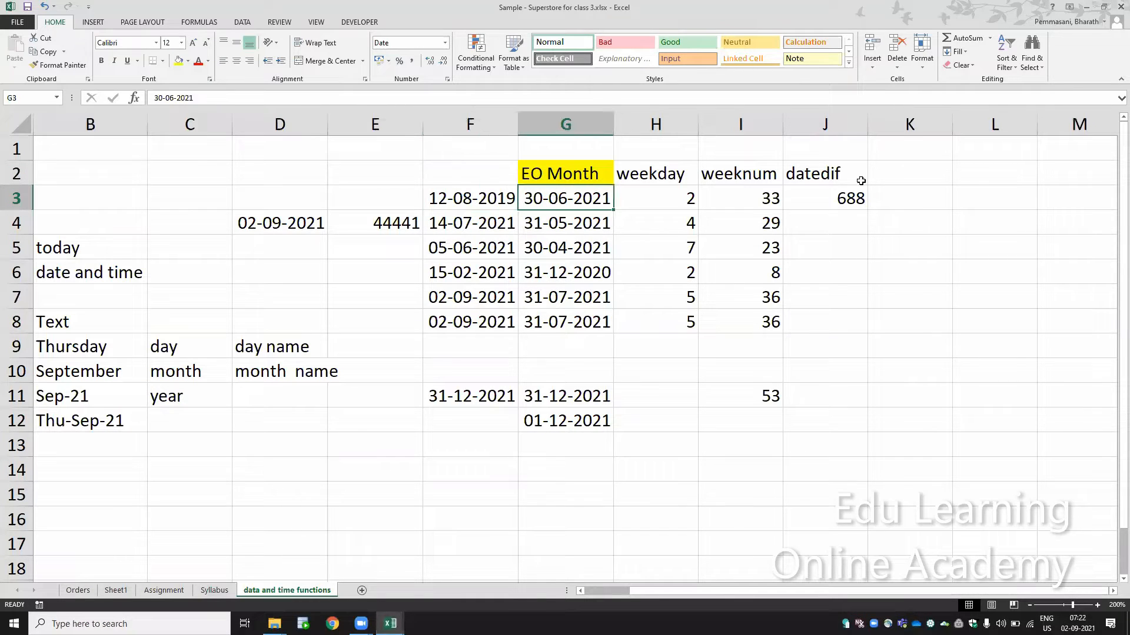
double_click(834, 198)
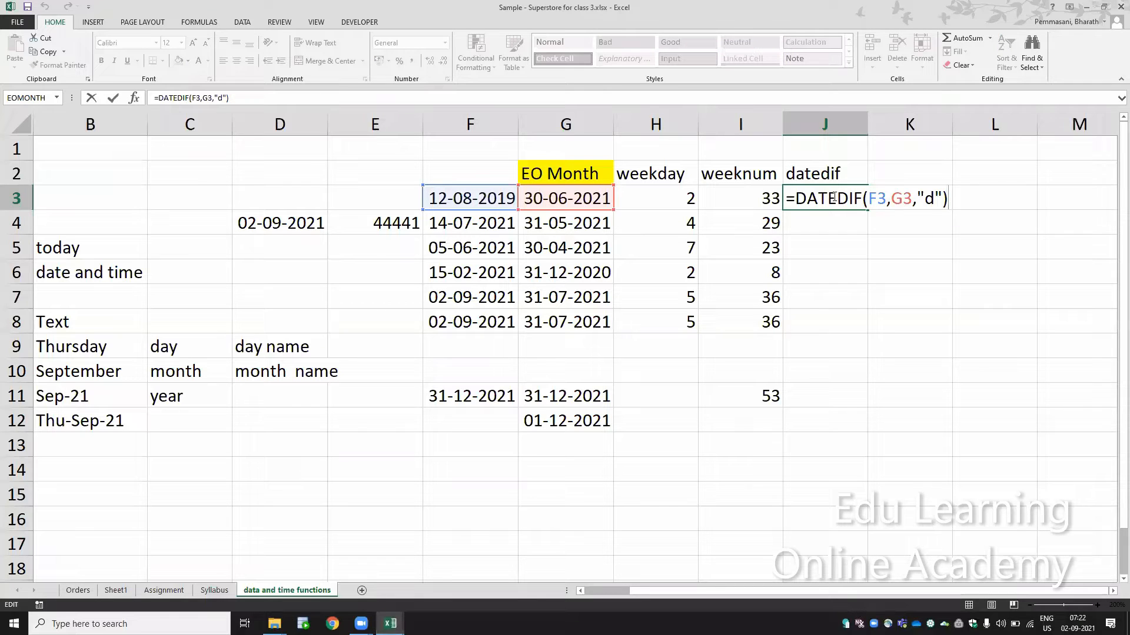
key("ctrl+Return")
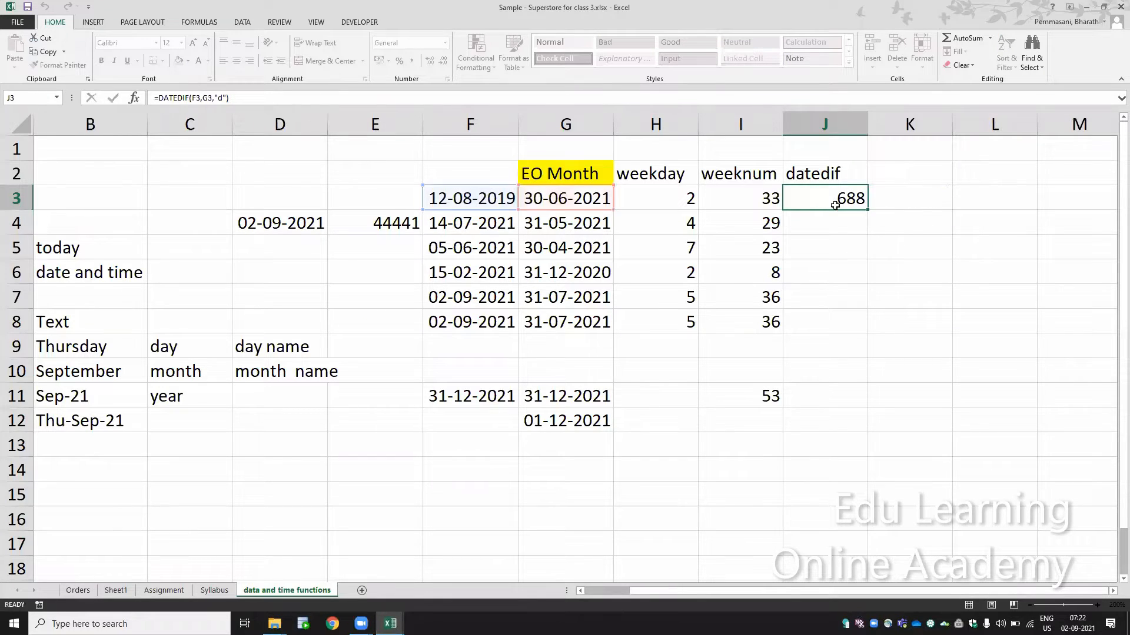
key("Right")
type("d")
key("BackSpace")
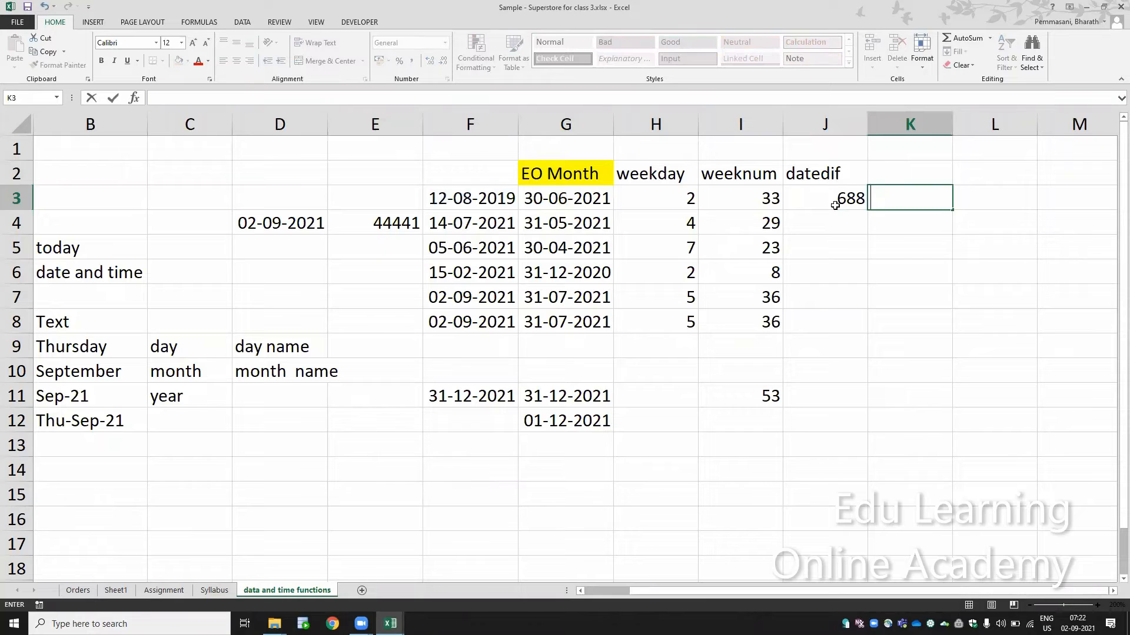
type("=date")
key("Down")
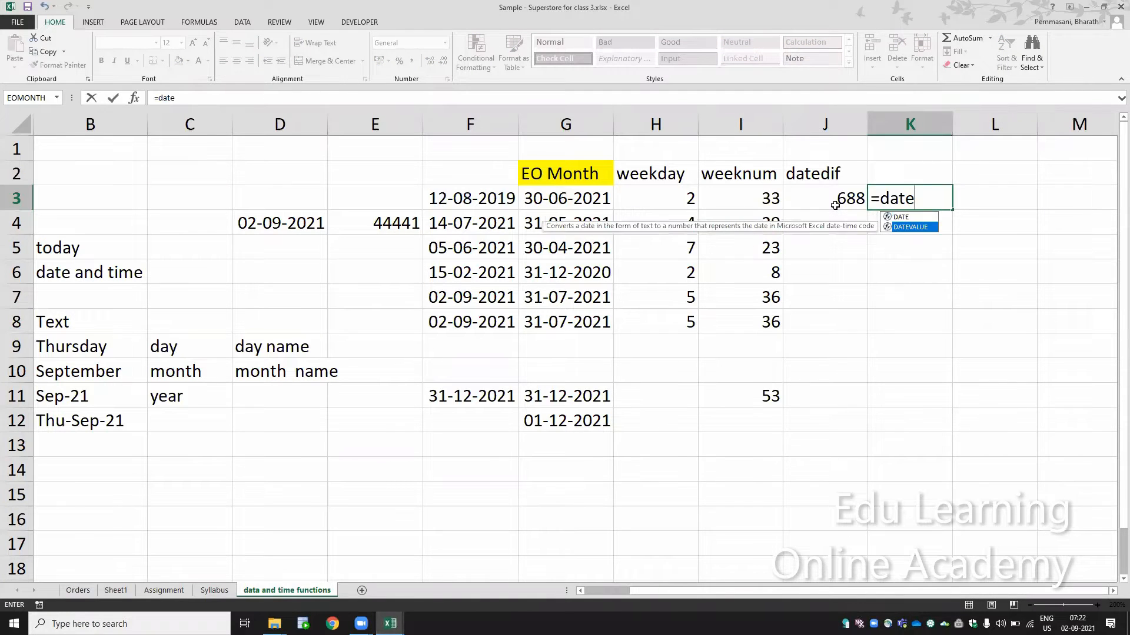
type("dif")
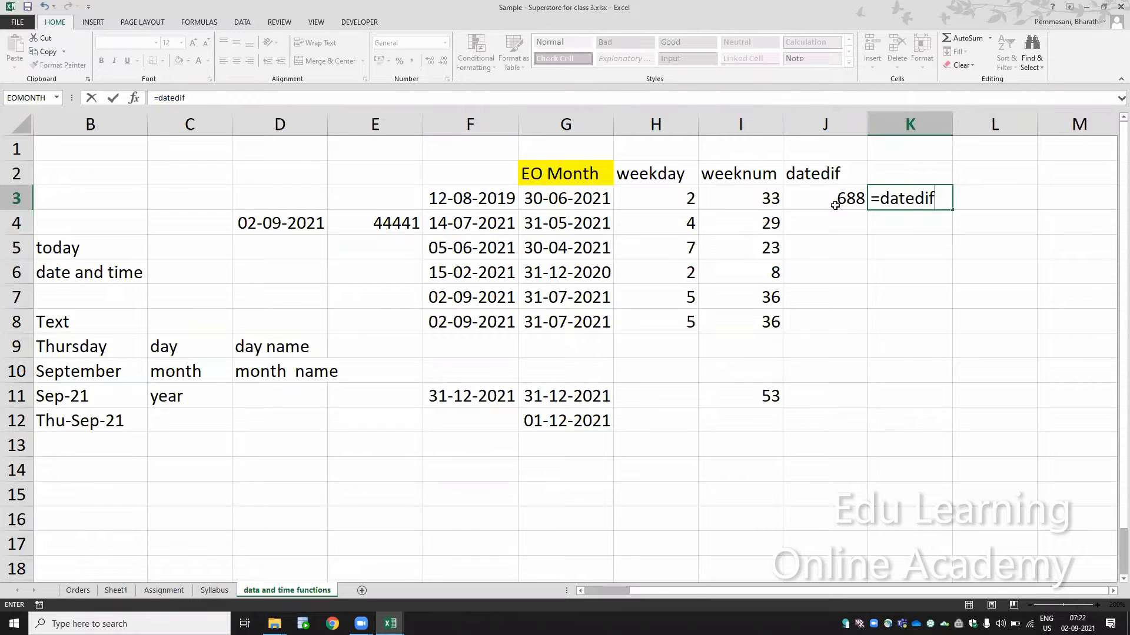
type("(")
key("Escape")
Set the unit in J3's DATEDIF formula to "m" to count the difference in months
key("Left")
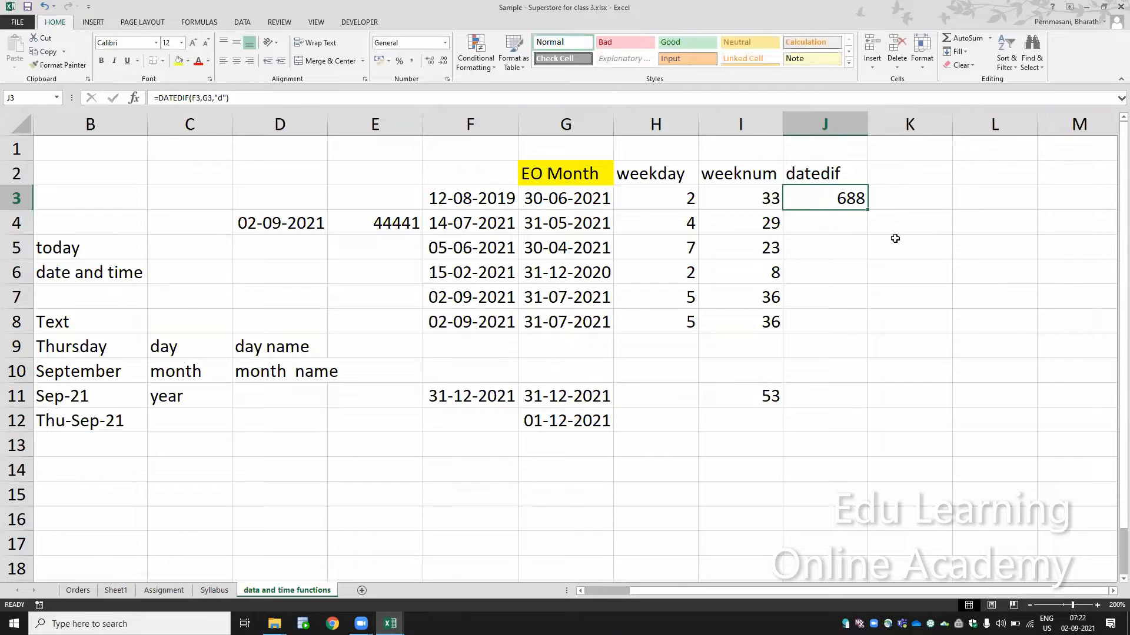
key("F2")
key("Left")
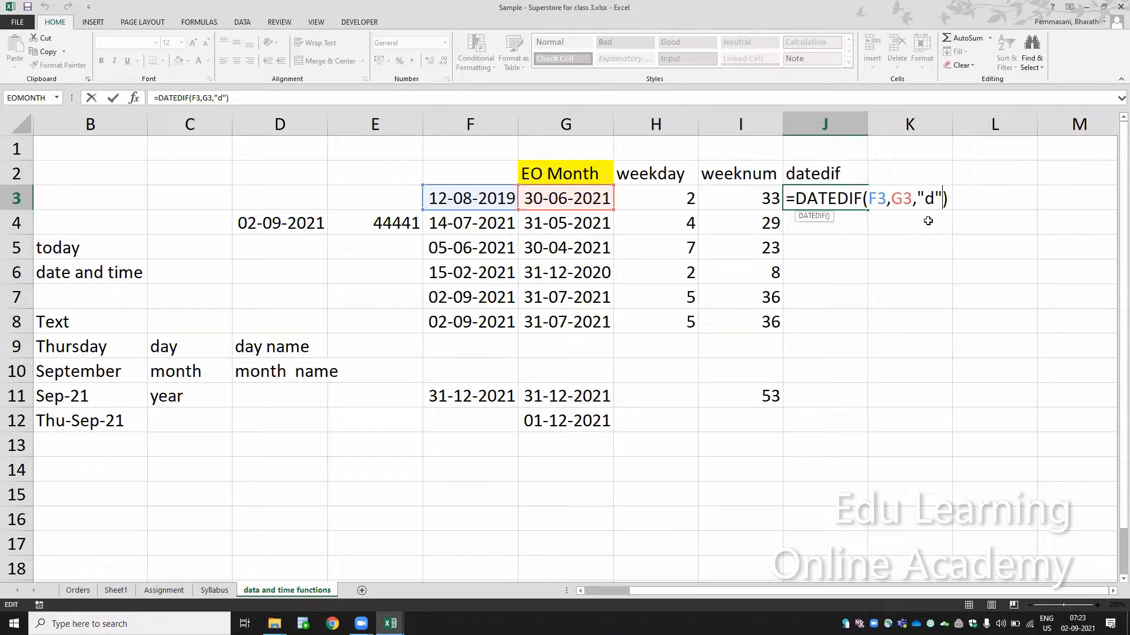
key("ctrl+Return")
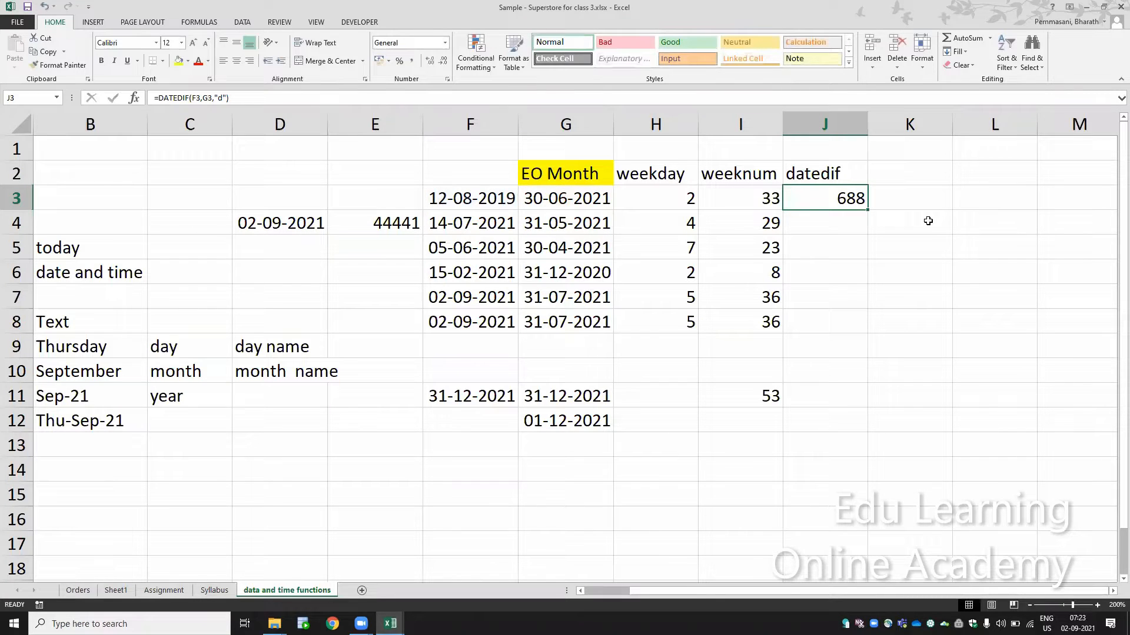
key("F2")
key("Left")
key("Left")
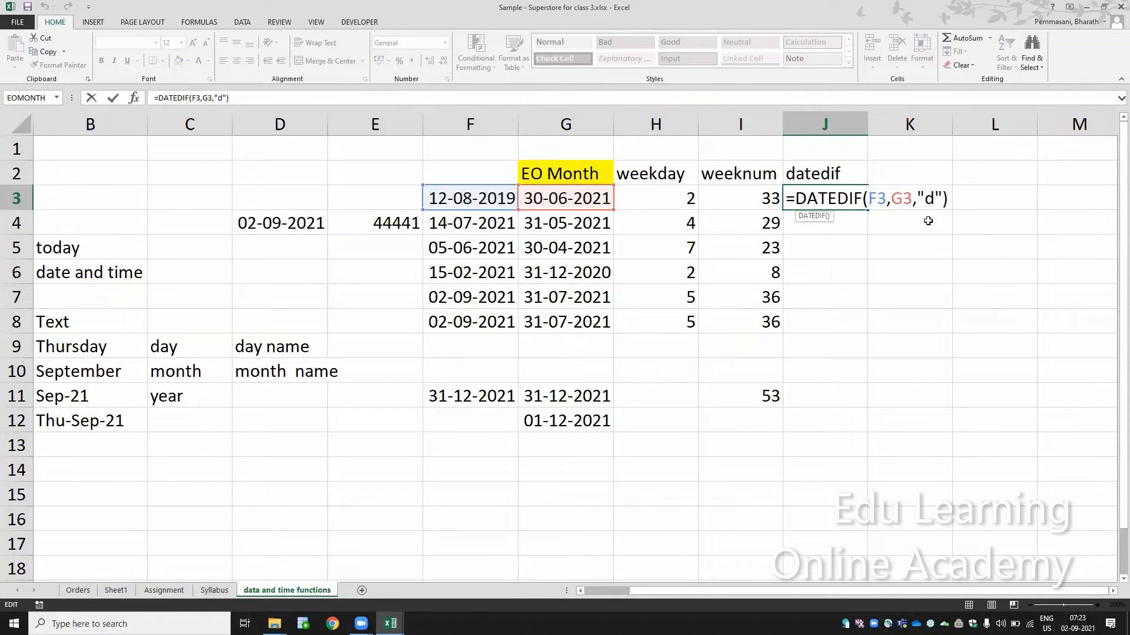
key("BackSpace")
type("m")
key("Return")
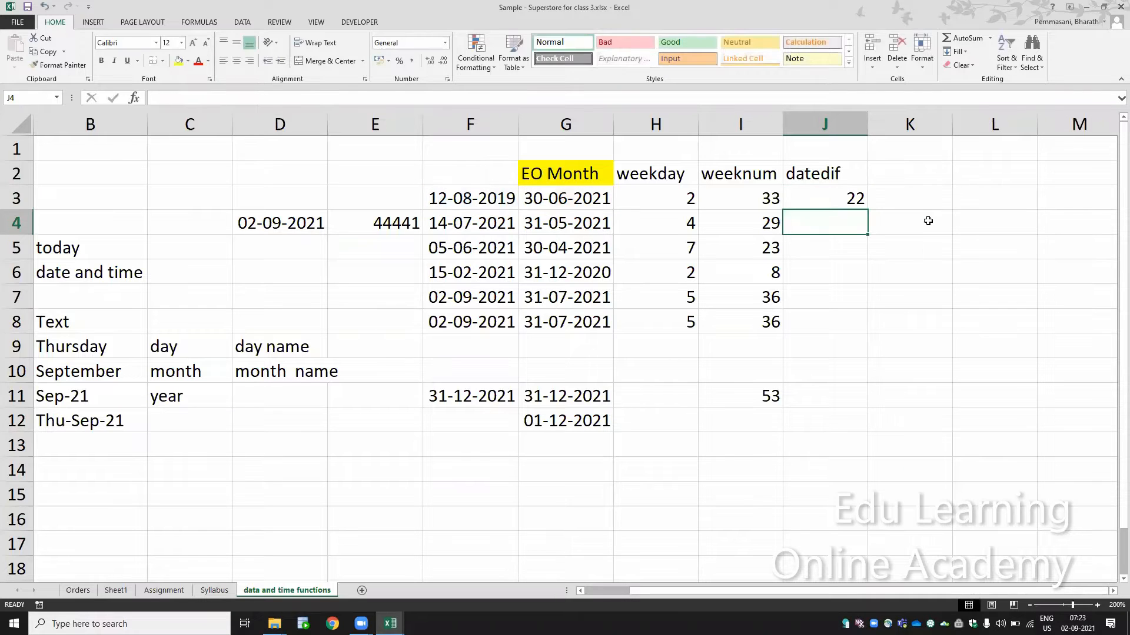
Set the unit in J3's DATEDIF formula to "y" to count the difference in years
key("Up")
key("F2")
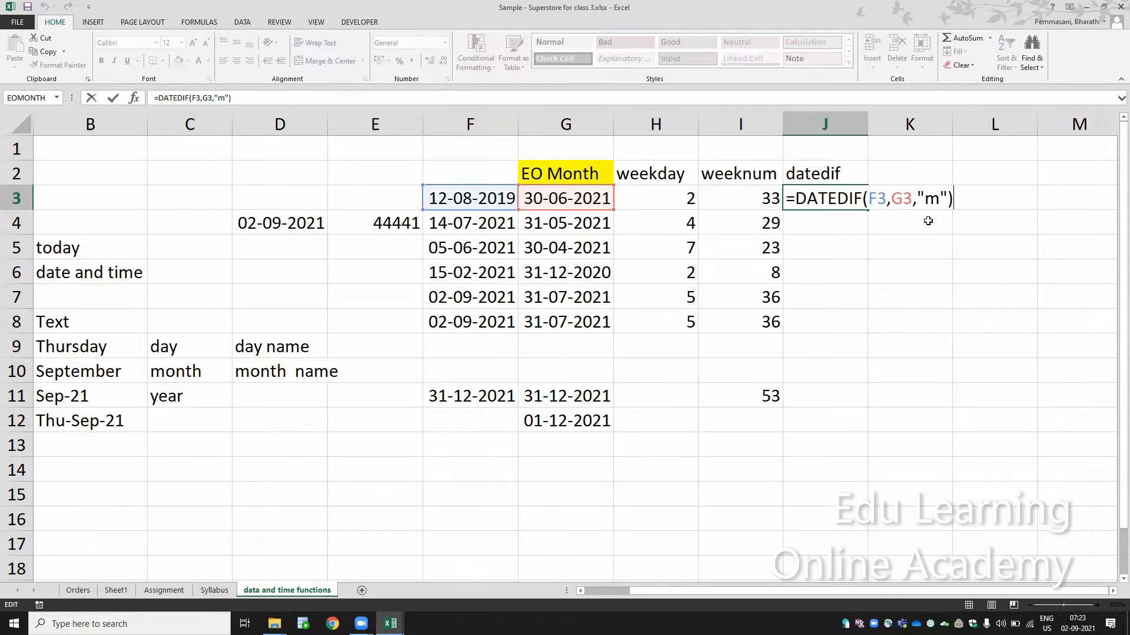
key("Left")
key("Left")
key("BackSpace")
type("y")
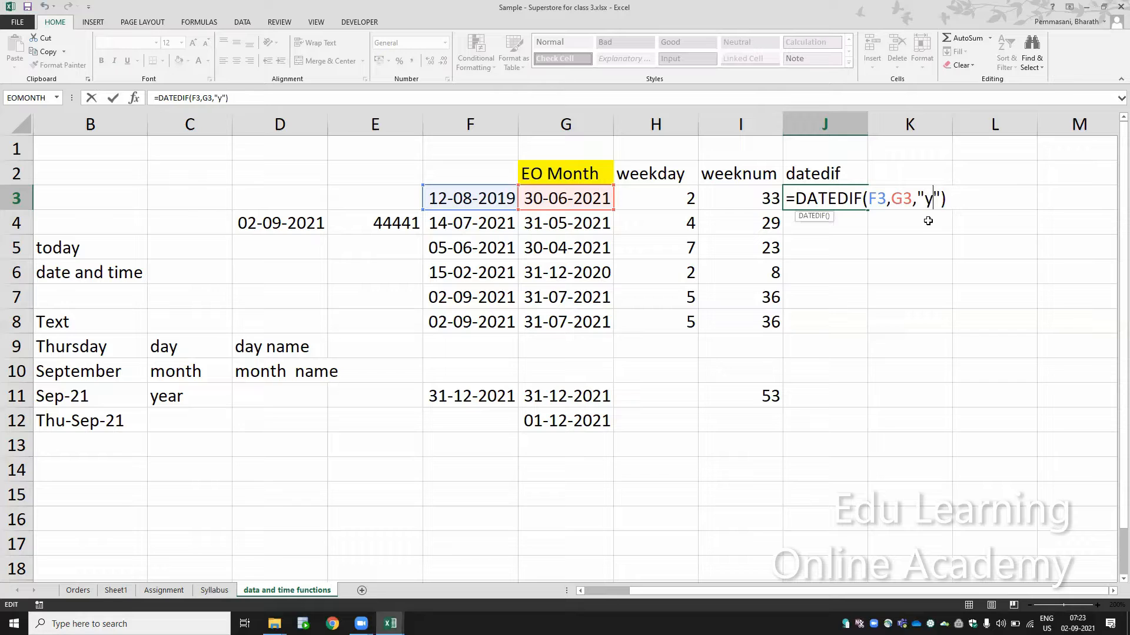
key("Return")
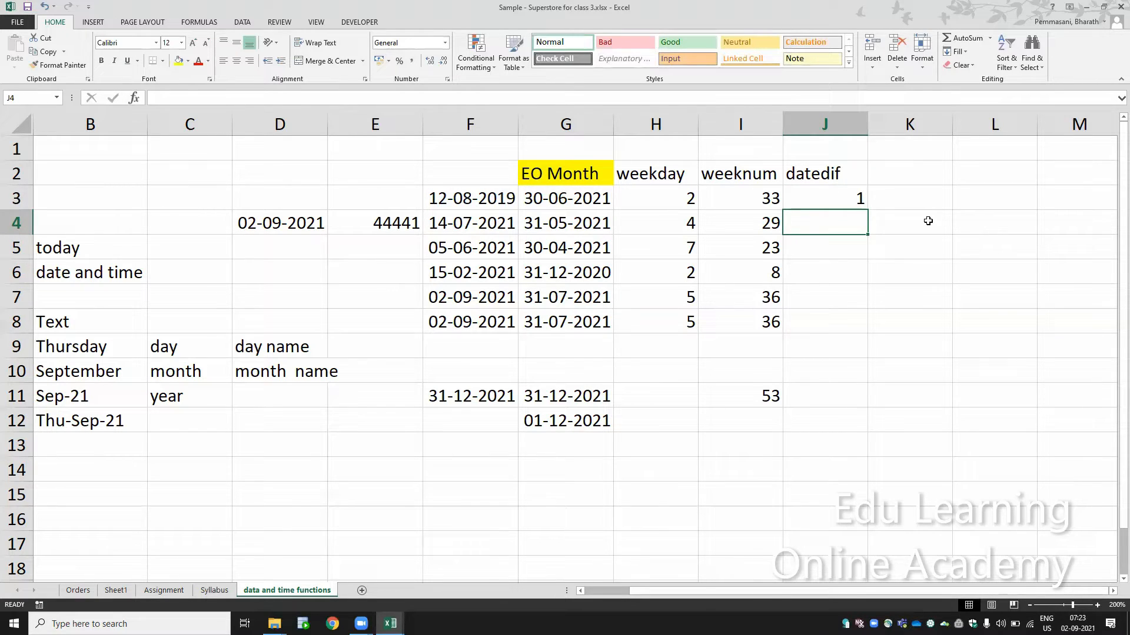
Try showing J3's DATEDIF result with extra decimal places, then remove the decimals again
key("Up")
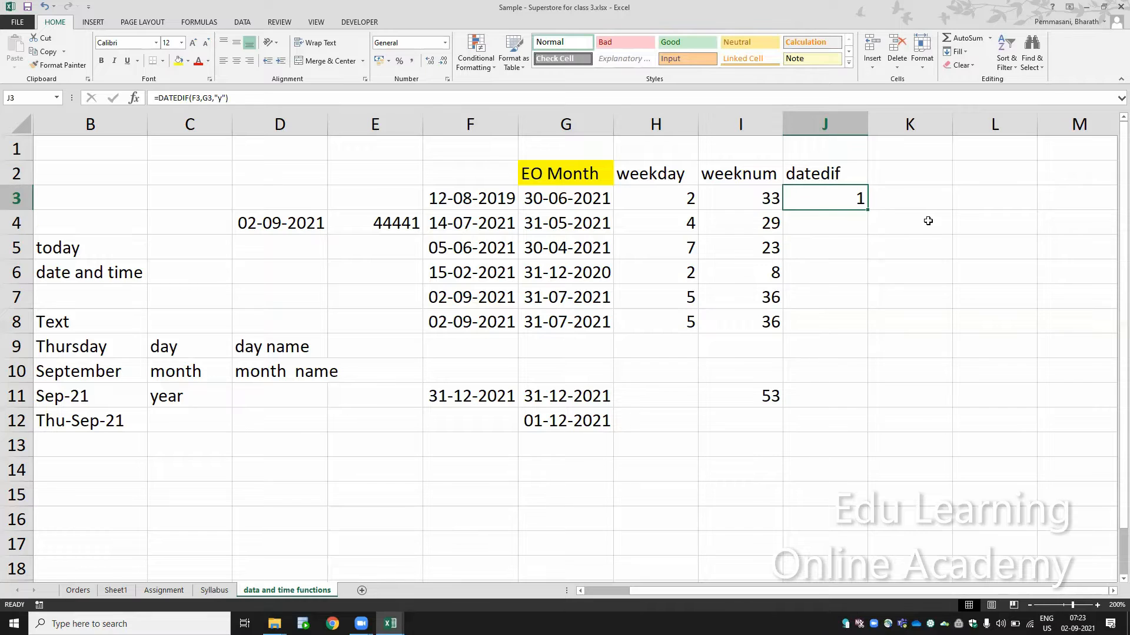
left_click(436, 69)
left_click(436, 68)
left_click(442, 62)
left_click(442, 62)
Change the month of the start date in F3 so the date is 12-06-2019
key("Left")
key("Left")
key("Left")
key("Left")
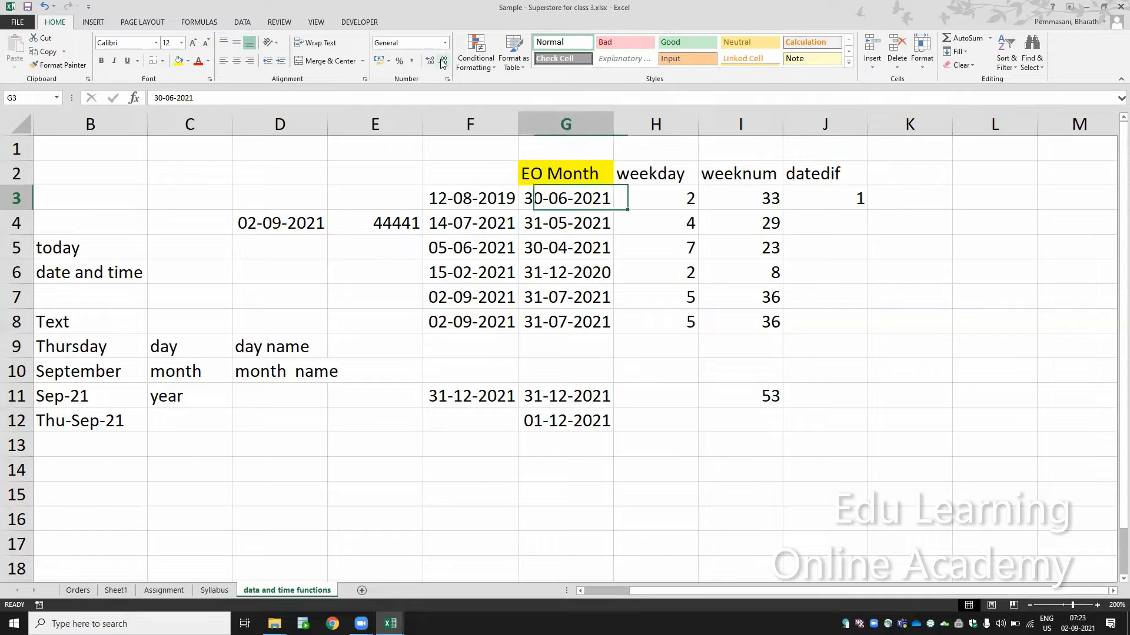
key("F2")
key("Left")
key("Left")
key("Left")
key("Left")
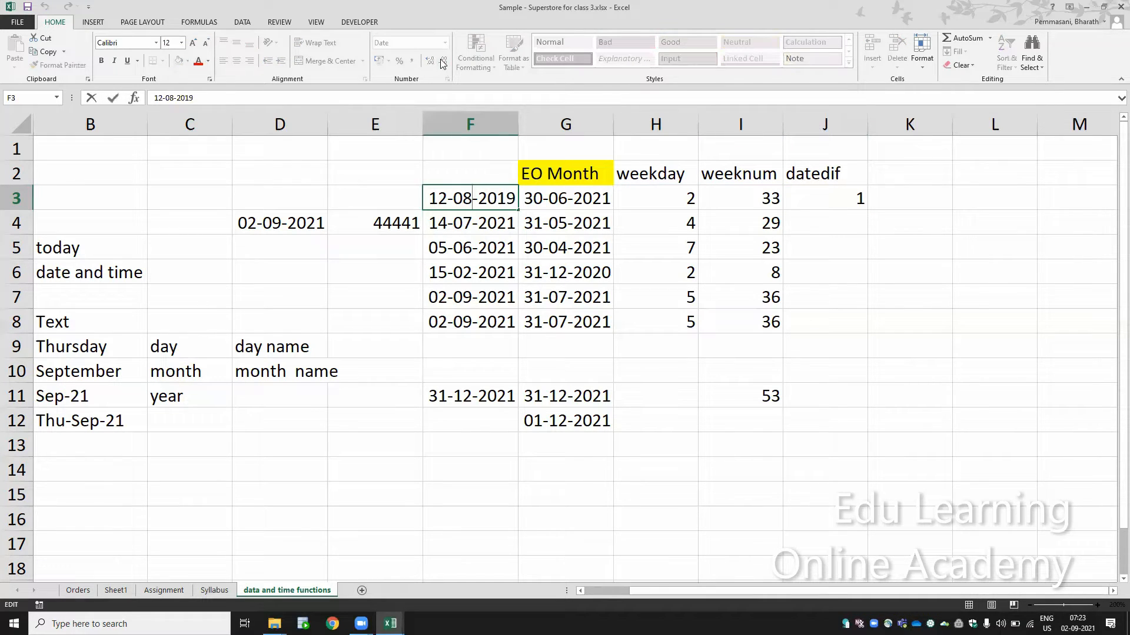
key("BackSpace")
type("6")
key("ctrl+Return")
key("Down")
key("Right")
key("Right")
key("Right")
key("Right")
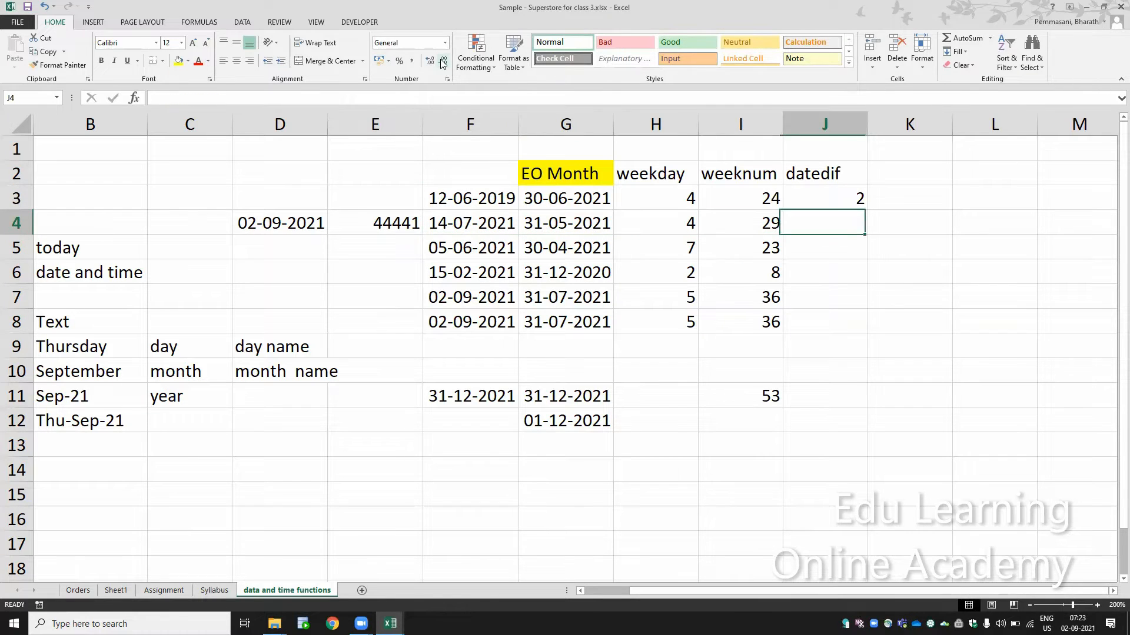
Examine J3's DATEDIF formula and its year count against the start date in F3 and end date in G3
key("Up")
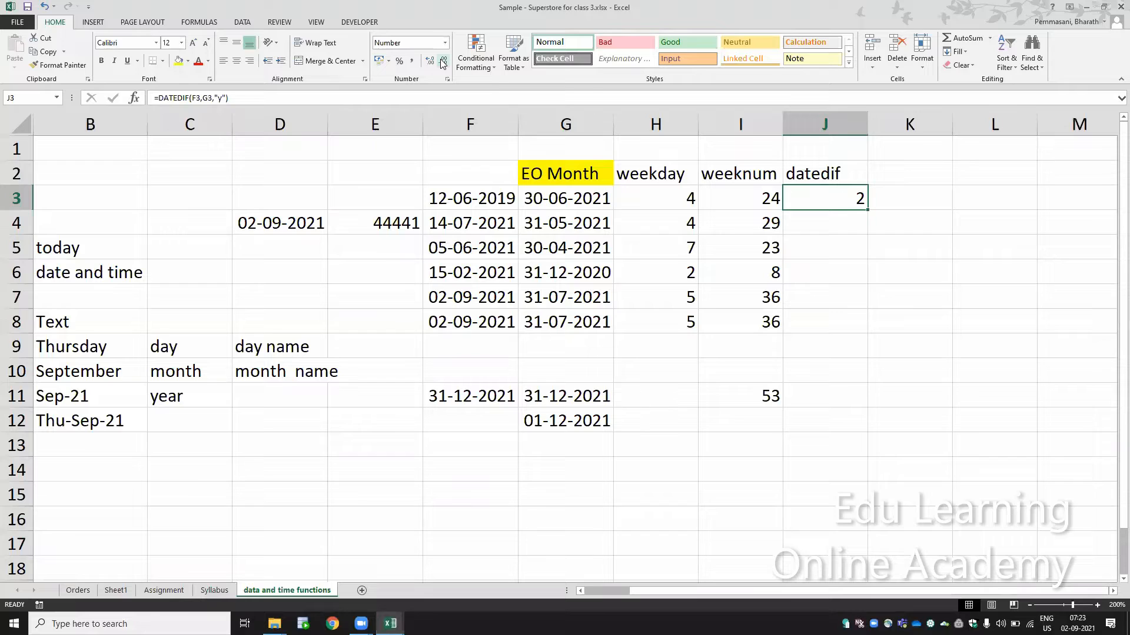
key("Down")
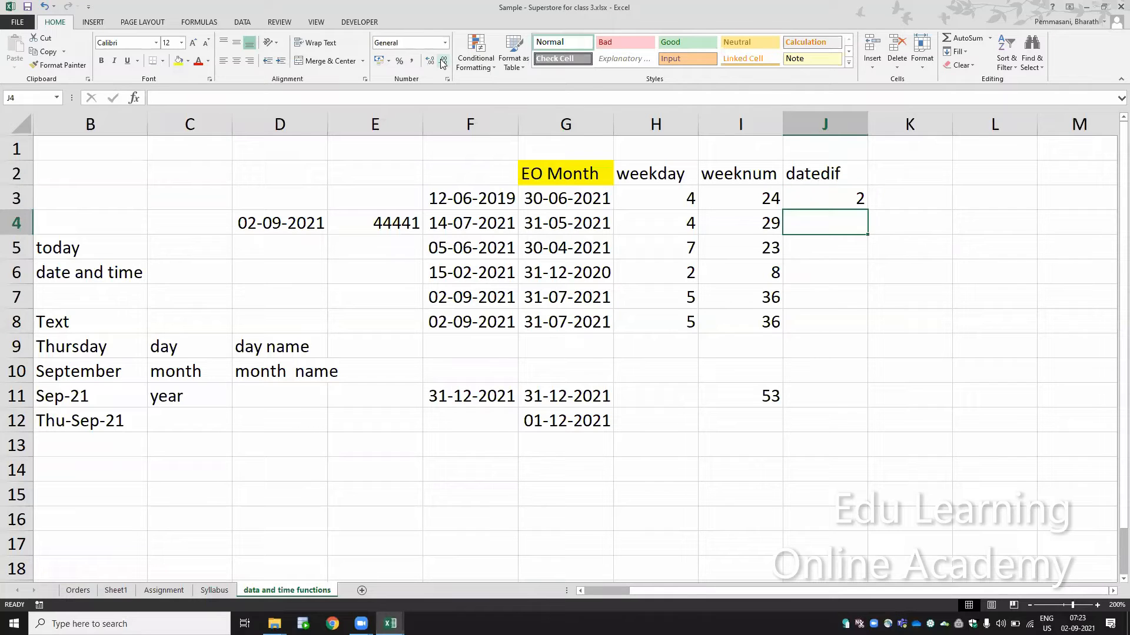
key("Left")
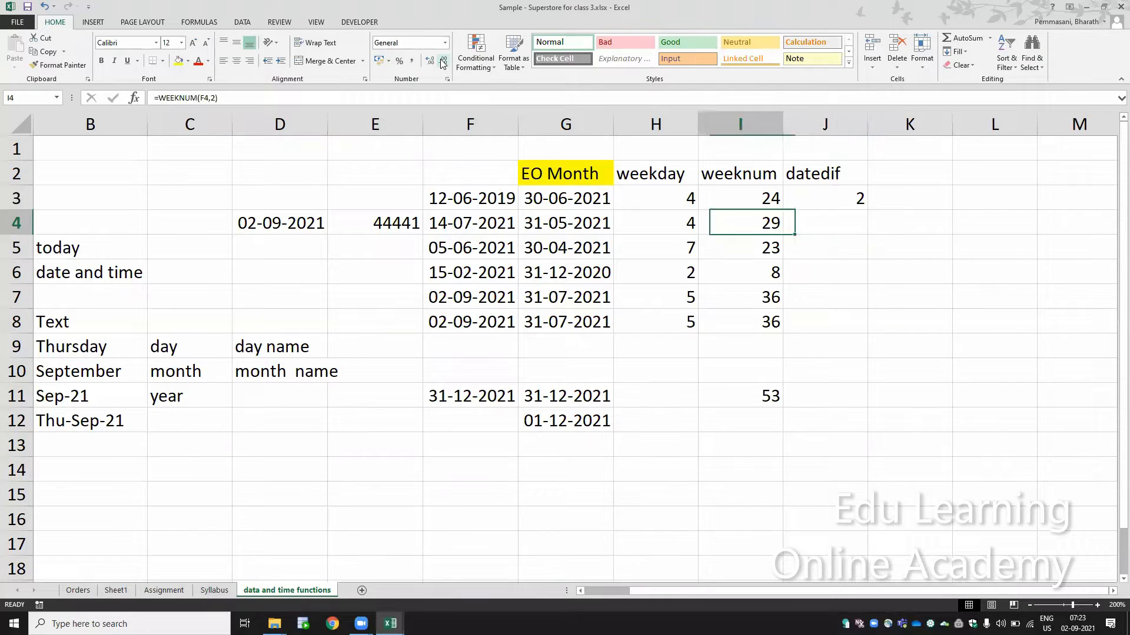
key("Left")
key("Right")
key("Right")
key("Up")
key("F2")
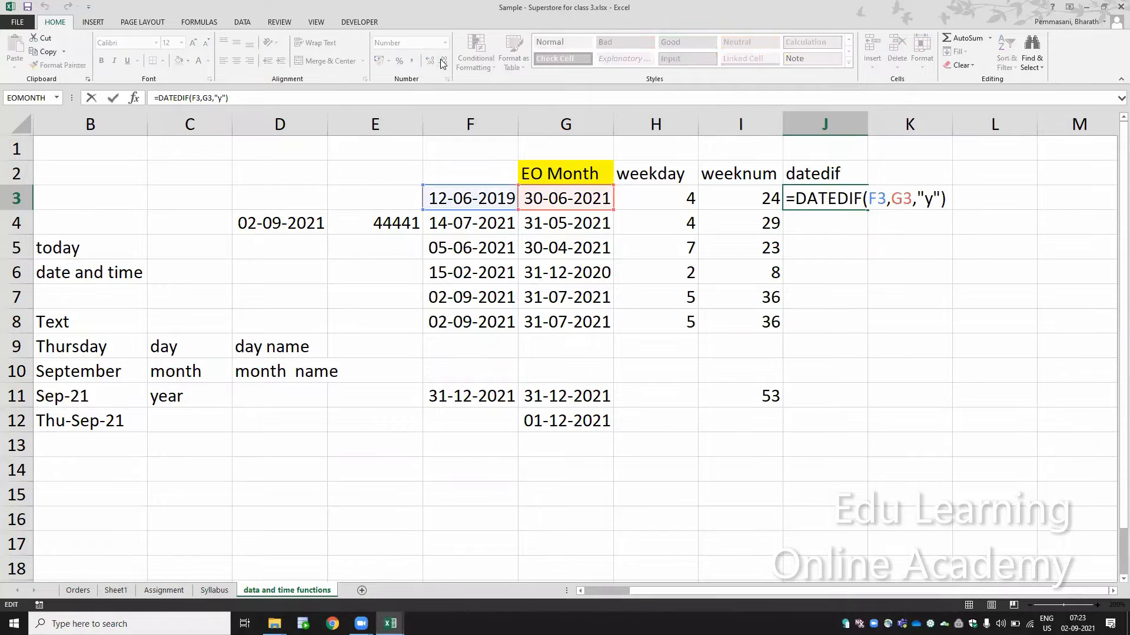
key("Escape")
Copy the datedif heading from J2 into K2
key("Up")
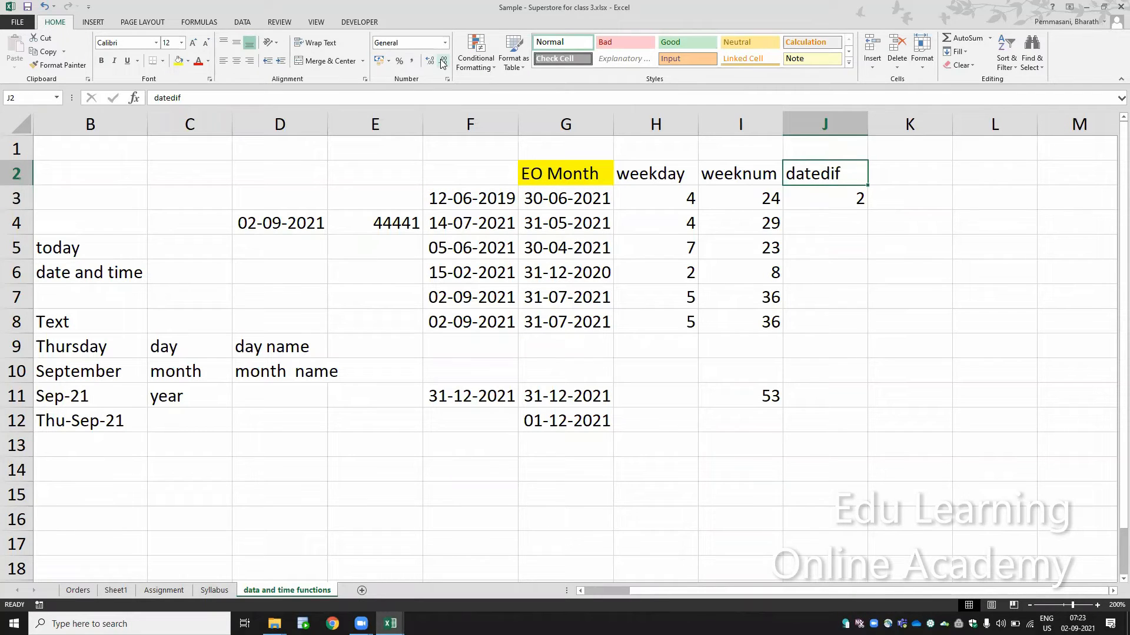
key("ctrl+c")
key("Right")
key("ctrl+v")
Try the subtraction formula =F3-G3 in K3 under the second datedif heading
key("Down")
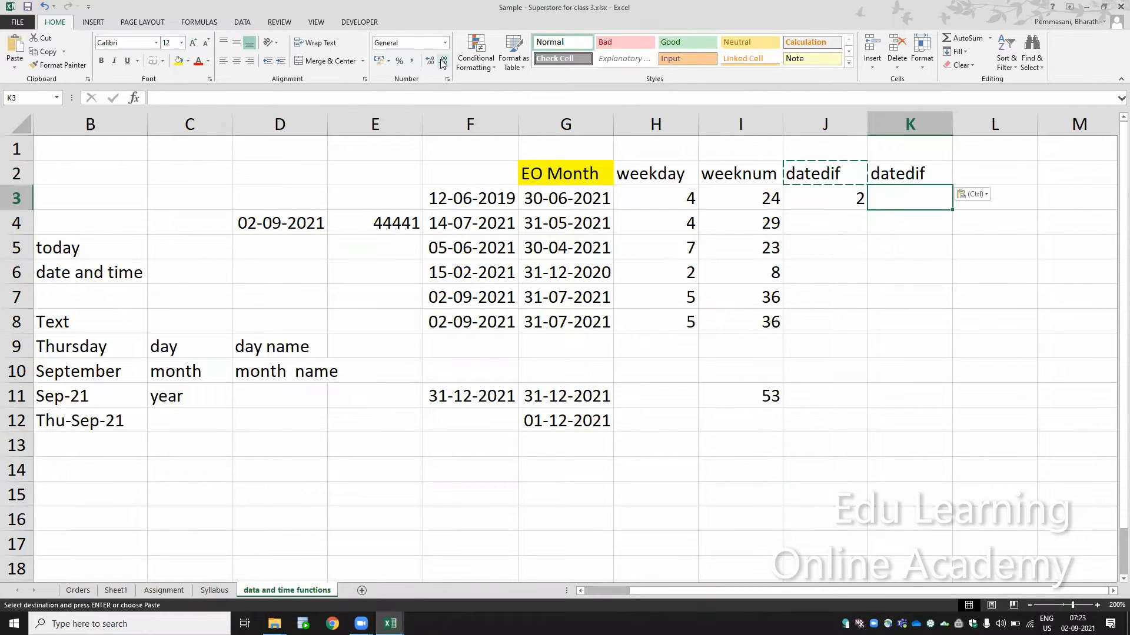
type("=")
key("Left")
key("Left")
key("Left")
key("Left")
key("Left")
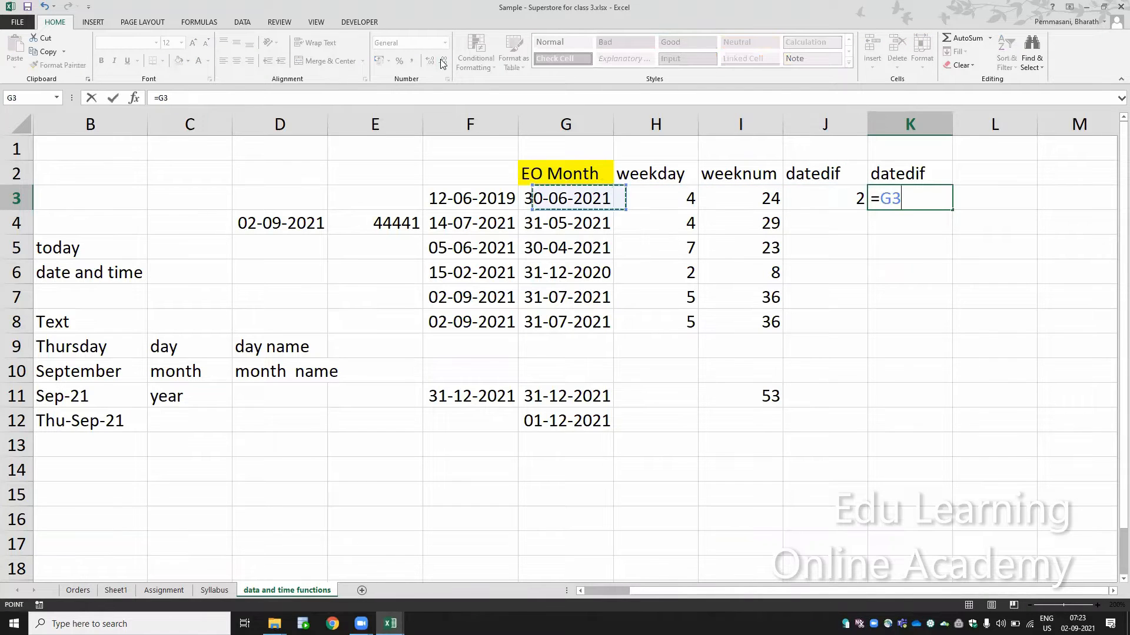
type("-")
key("Left")
key("Left")
key("Left")
key("Left")
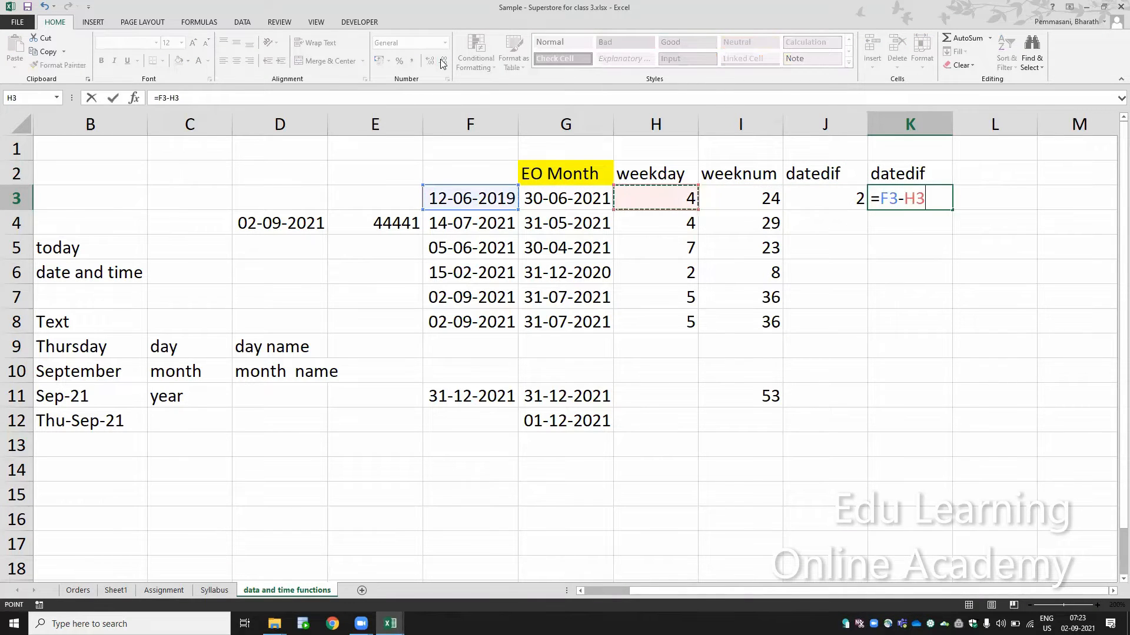
key("Return")
Replace K3's formula with =G3-F3 to get the number of days between the two dates
key("Up")
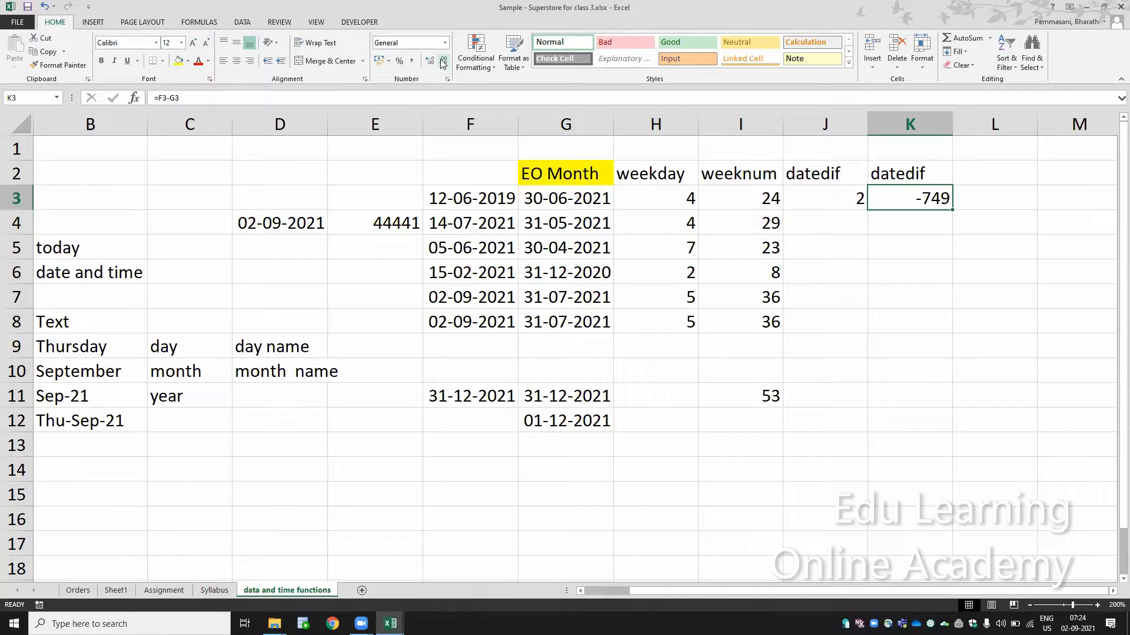
type("=")
key("Left")
key("Left")
key("Left")
key("Left")
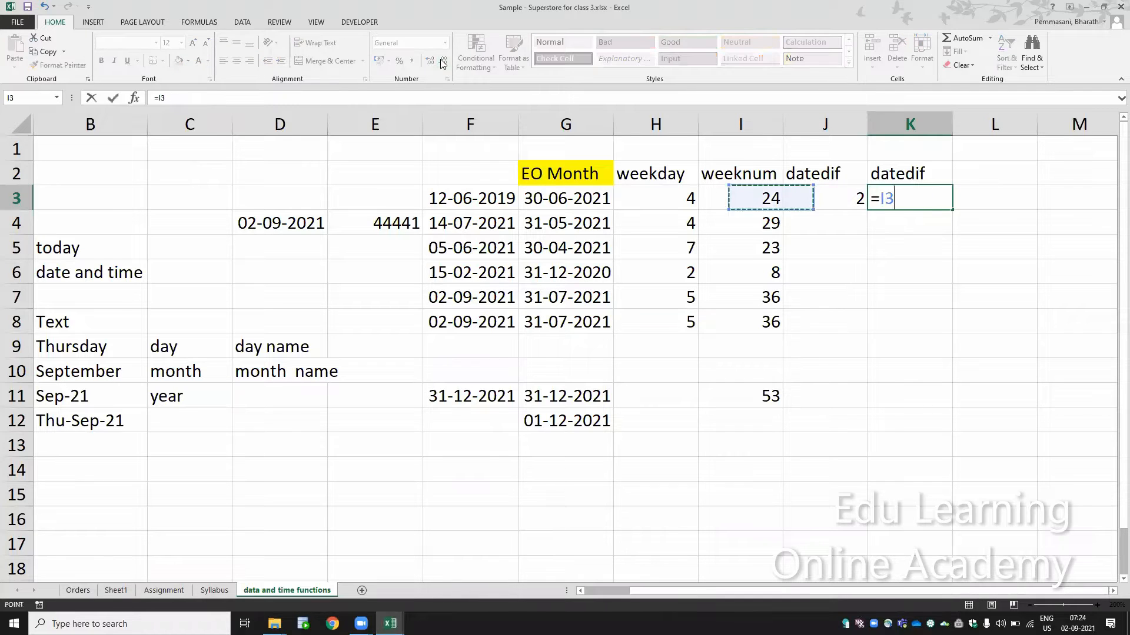
type("-")
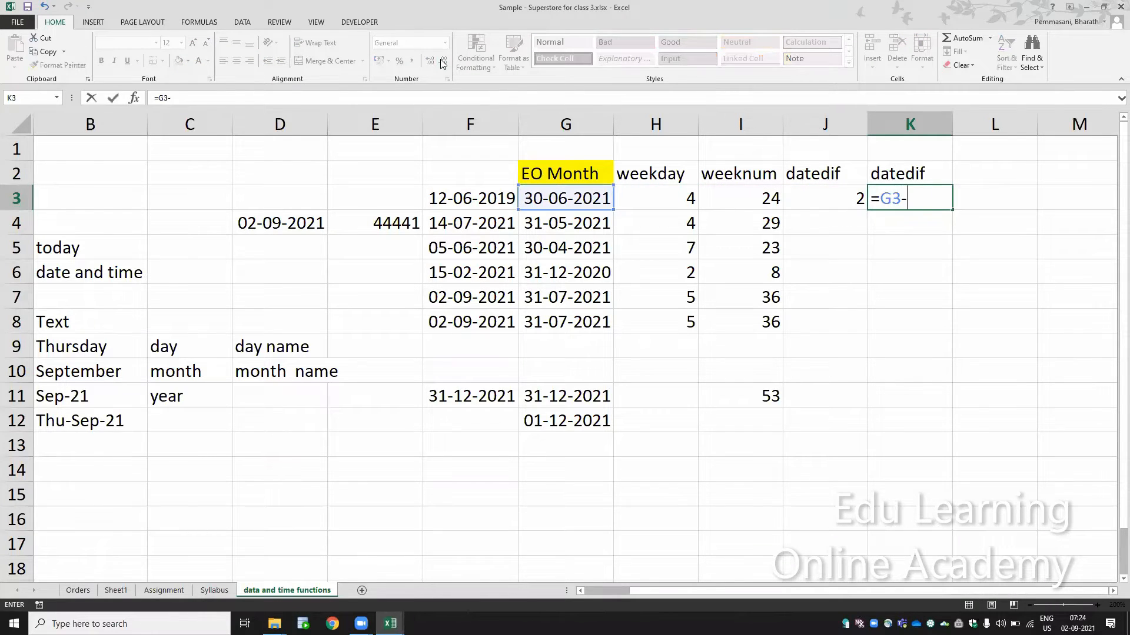
key("Left")
key("Left")
key("Left")
key("Left")
key("Left")
key("Return")
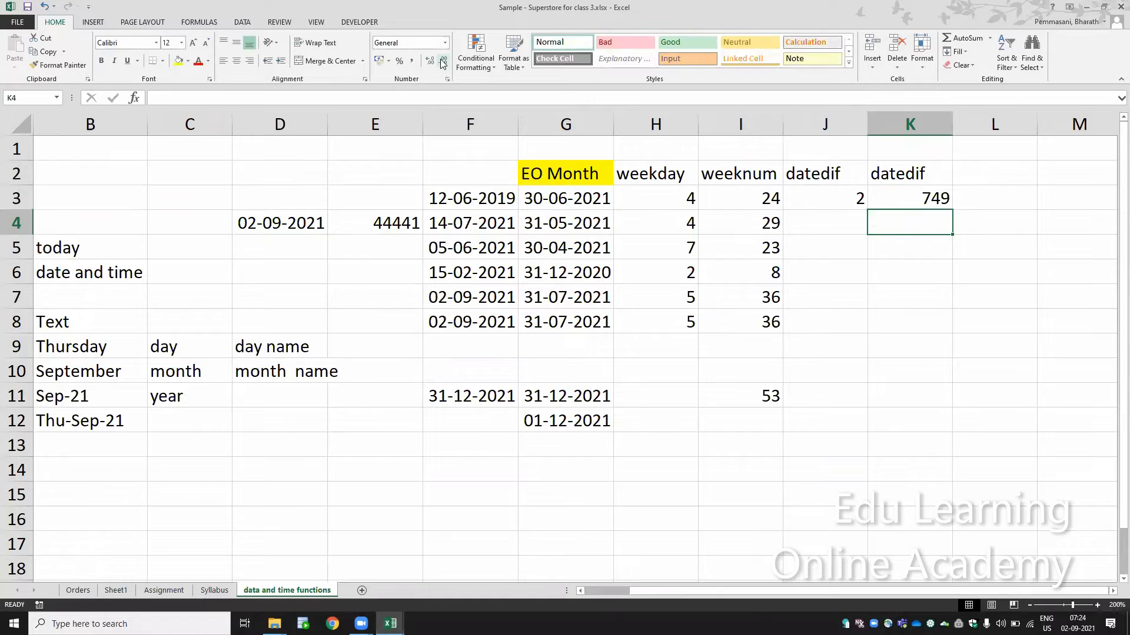
Extend K3's formula to =(G3-F3)/30 to express the date difference in months
key("Up")
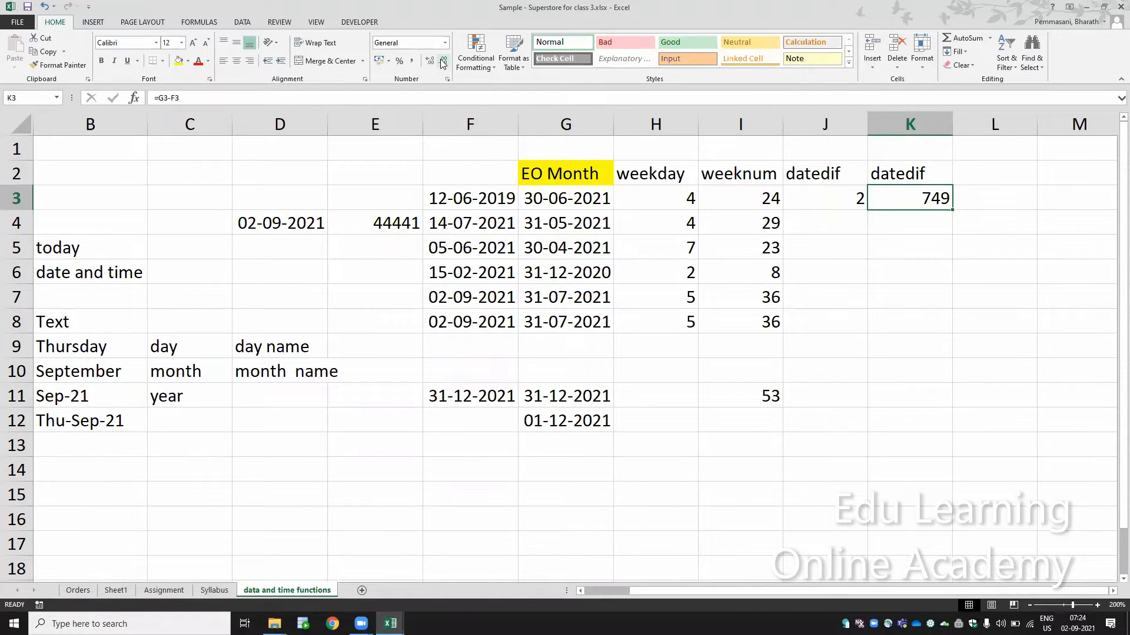
key("F2")
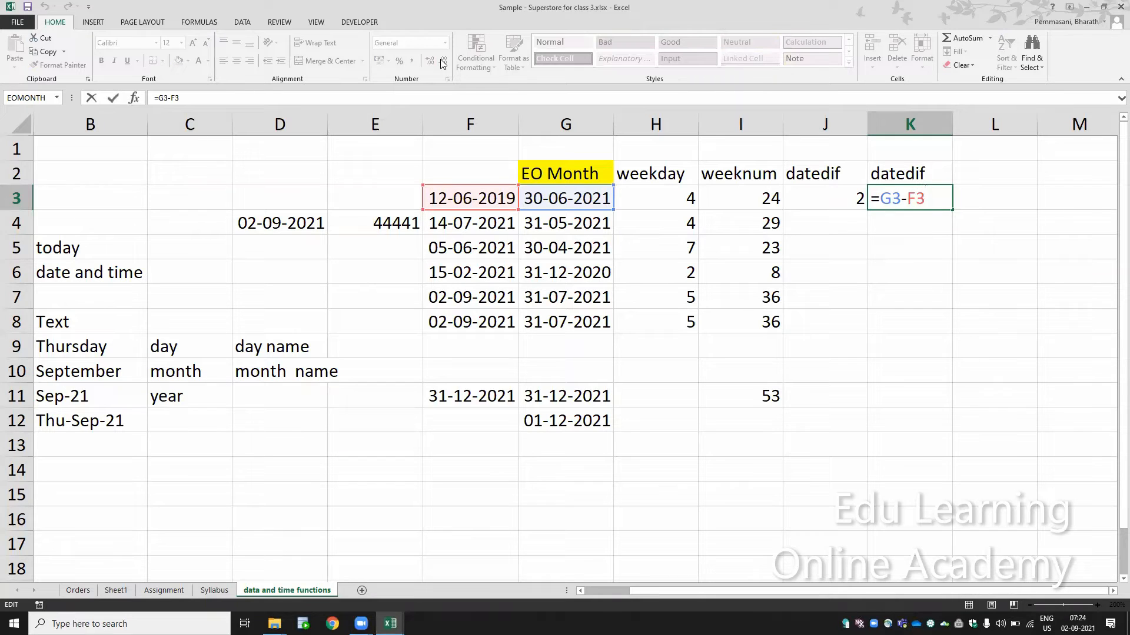
type("/30")
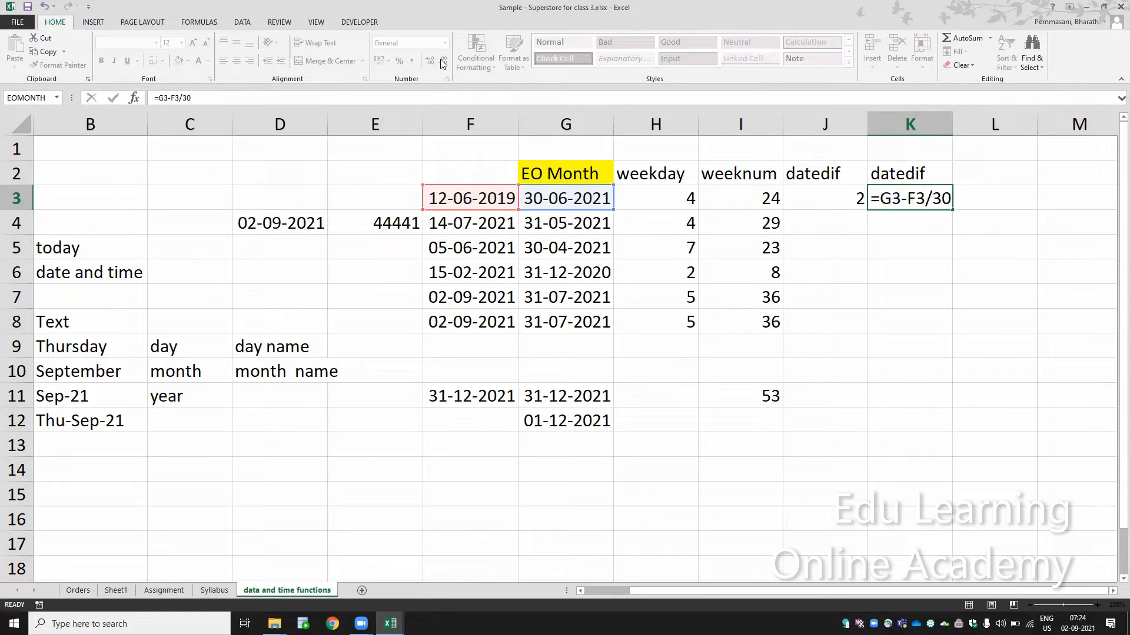
key("Return")
key("Up")
key("F2")
key("Left")
key("Left")
key("Left")
type(")")
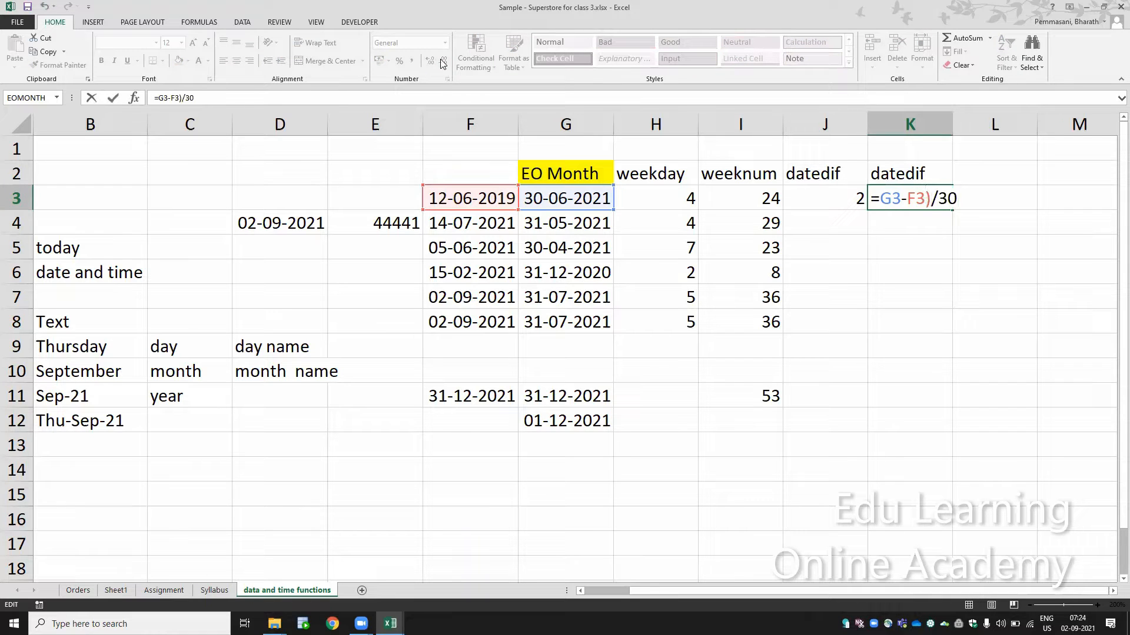
type("(")
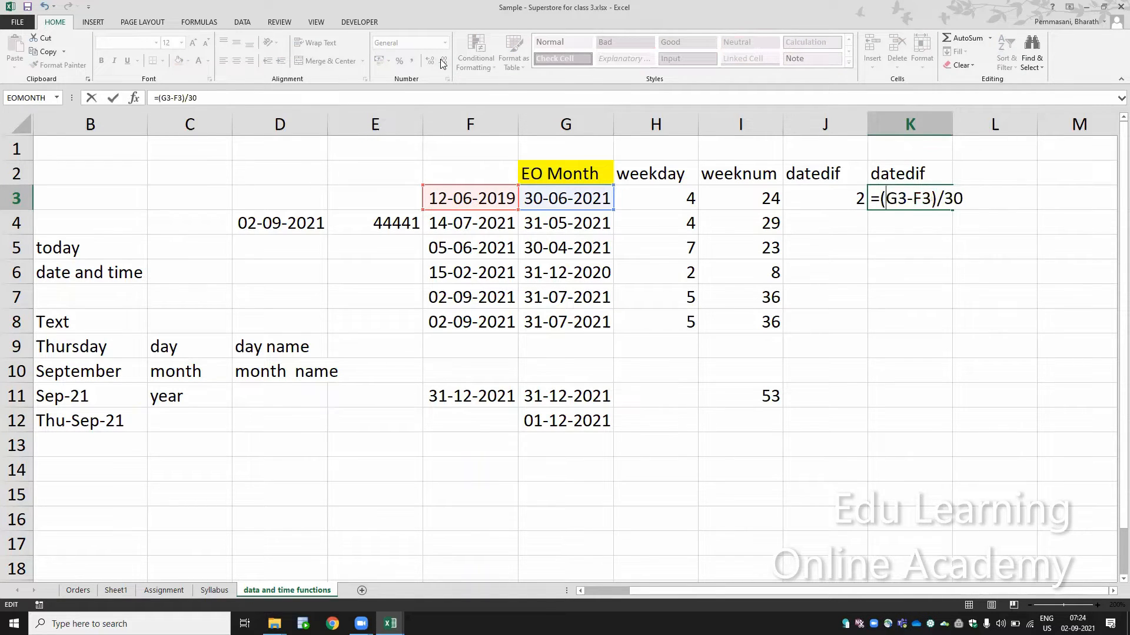
key("Return")
key("Up")
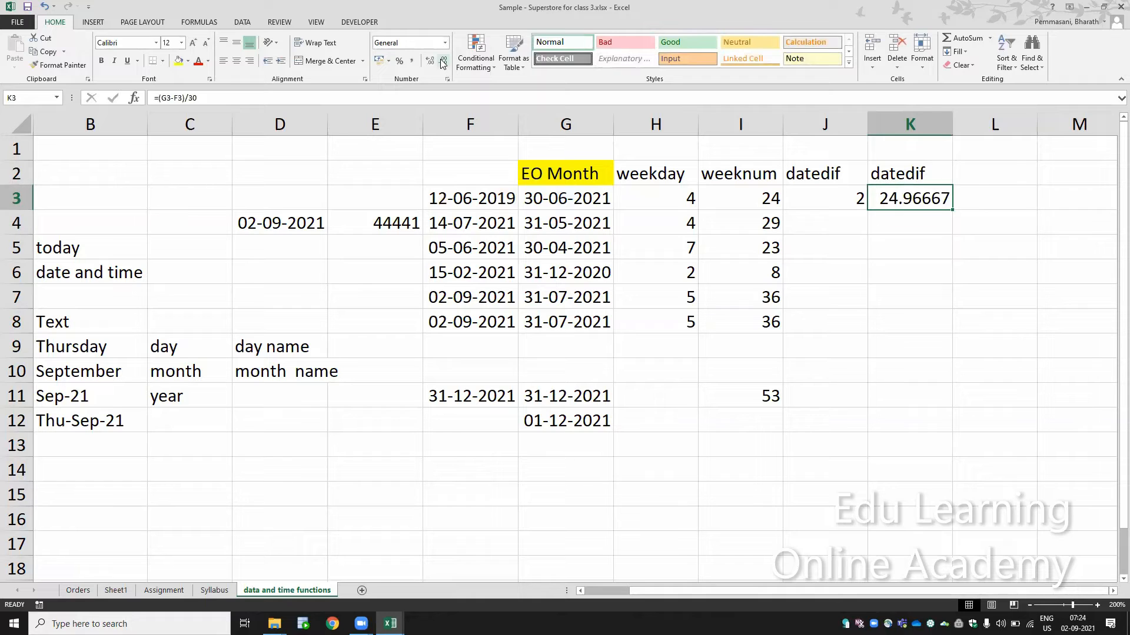
Change the divisor in K3's formula to 365 to express the date difference in years
key("F2")
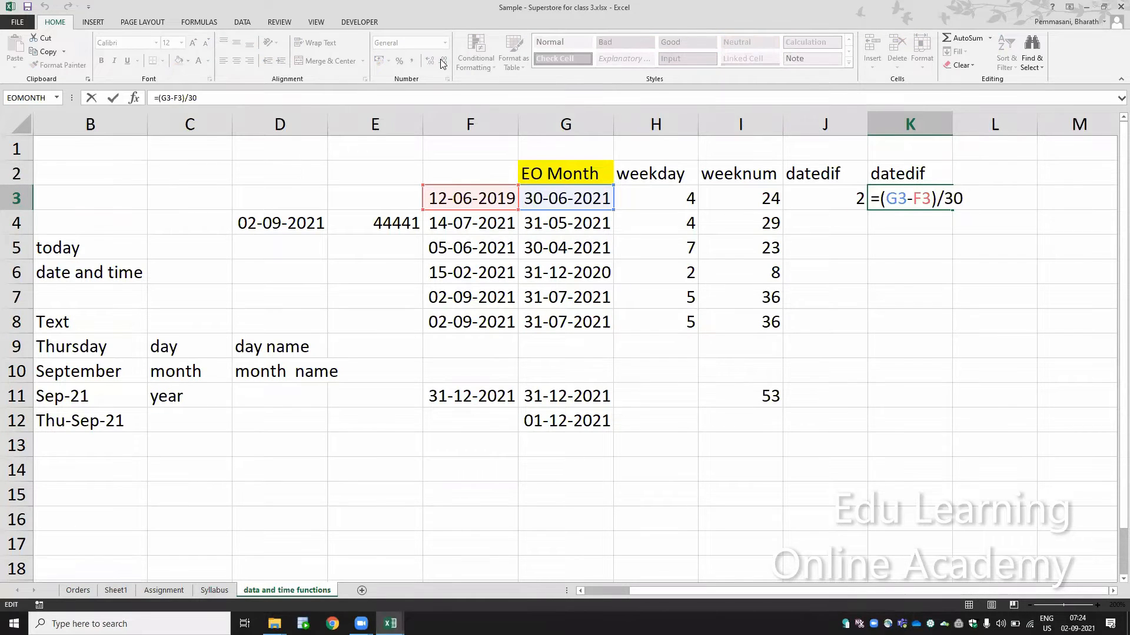
key("BackSpace")
type("65")
key("Return")
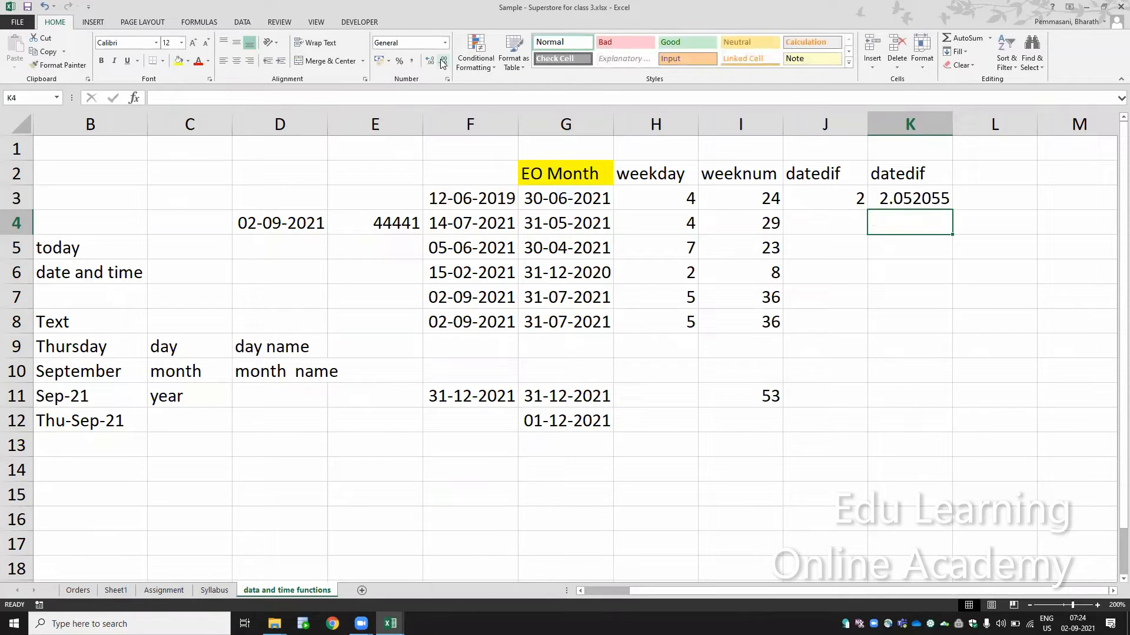
Compare the subtraction formula in K3 with the DATEDIF formula in J3 and the start date in F3
key("Up")
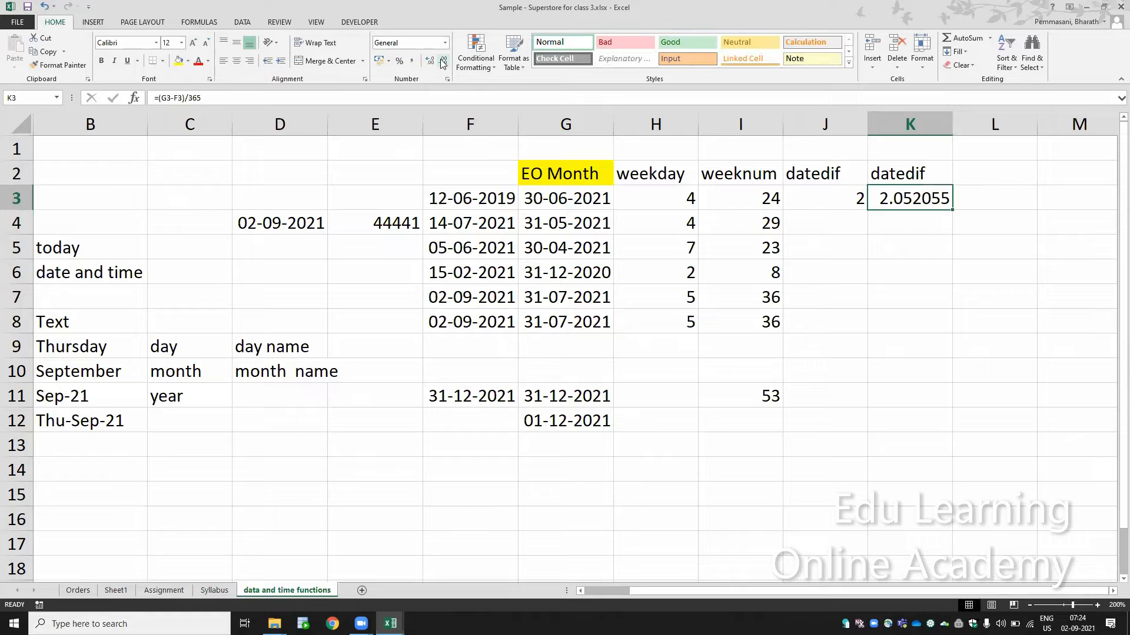
key("F2")
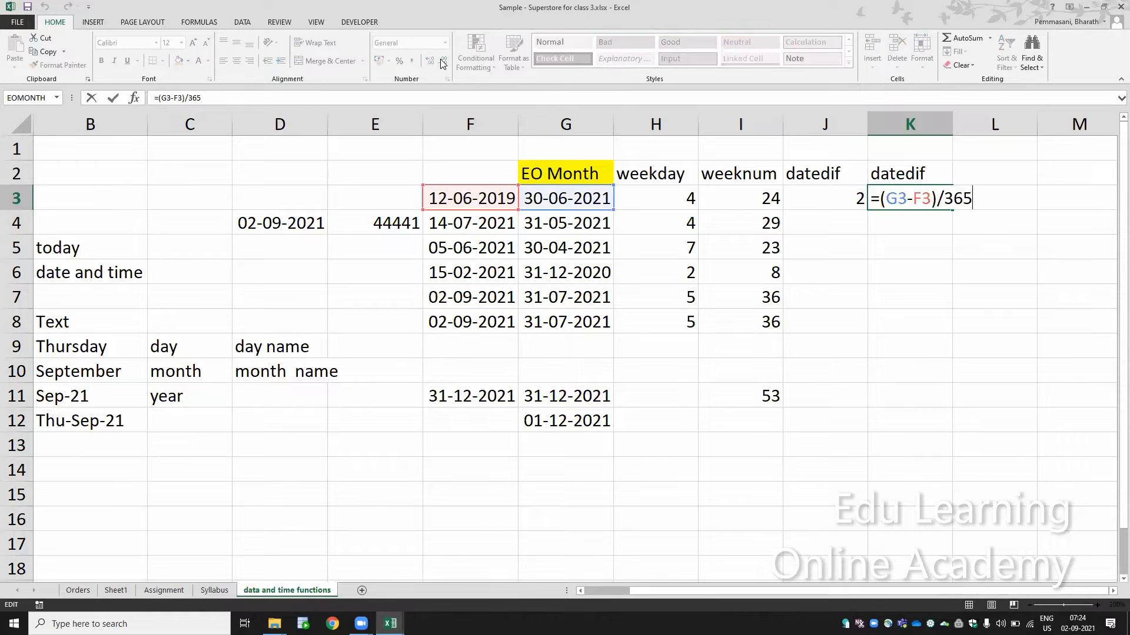
key("Escape")
key("Left")
key("F2")
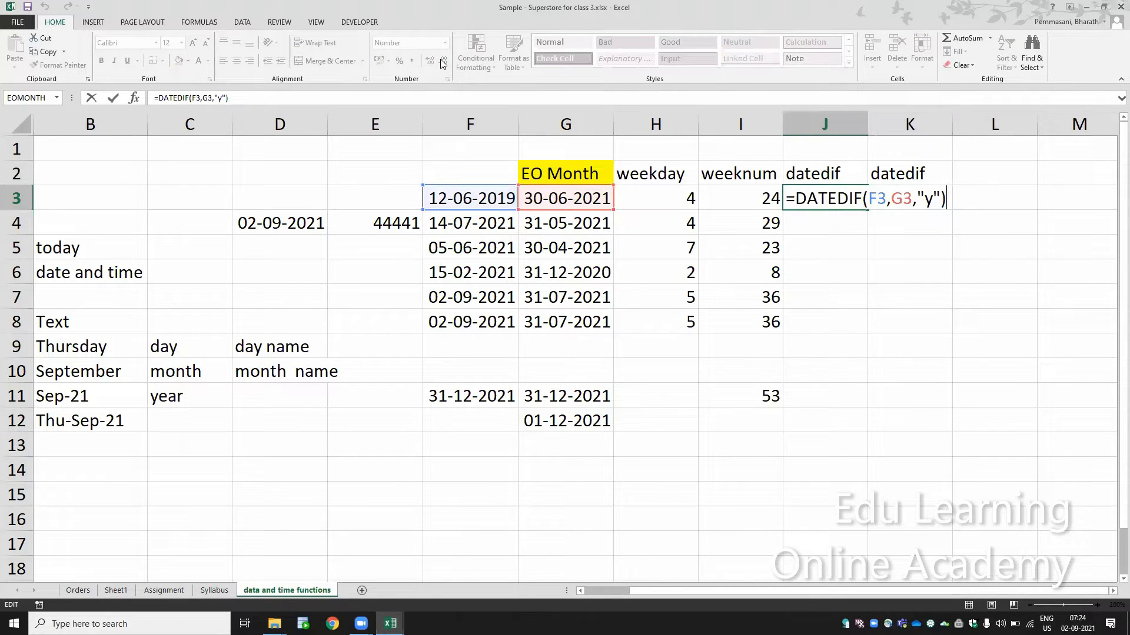
key("Escape")
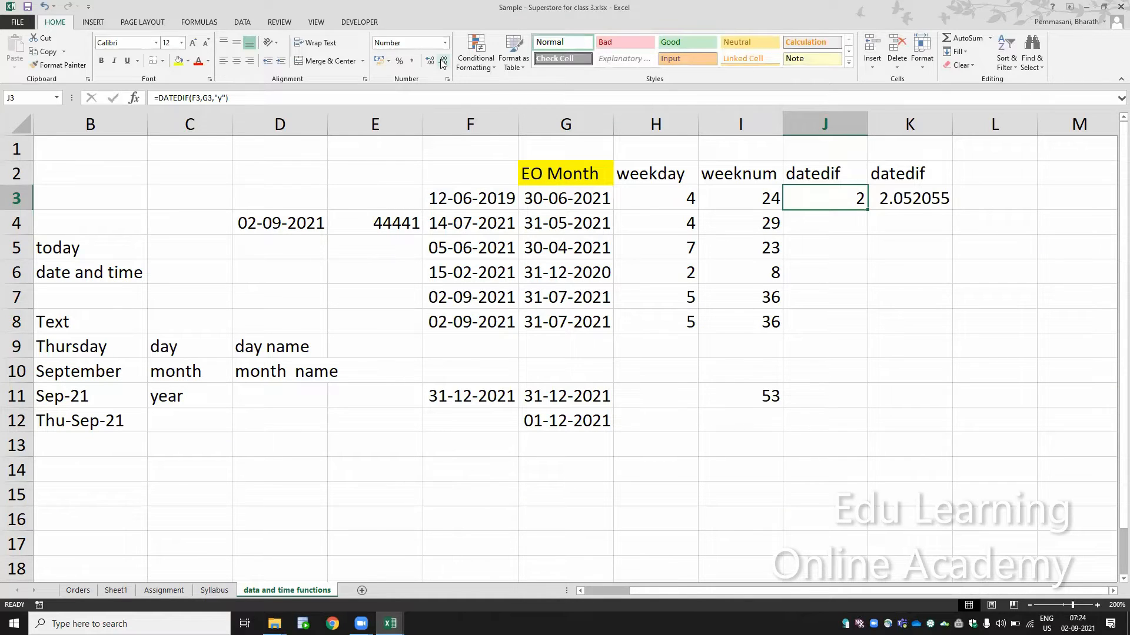
key("Left")
key("Left")
key("Left")
key("Left")
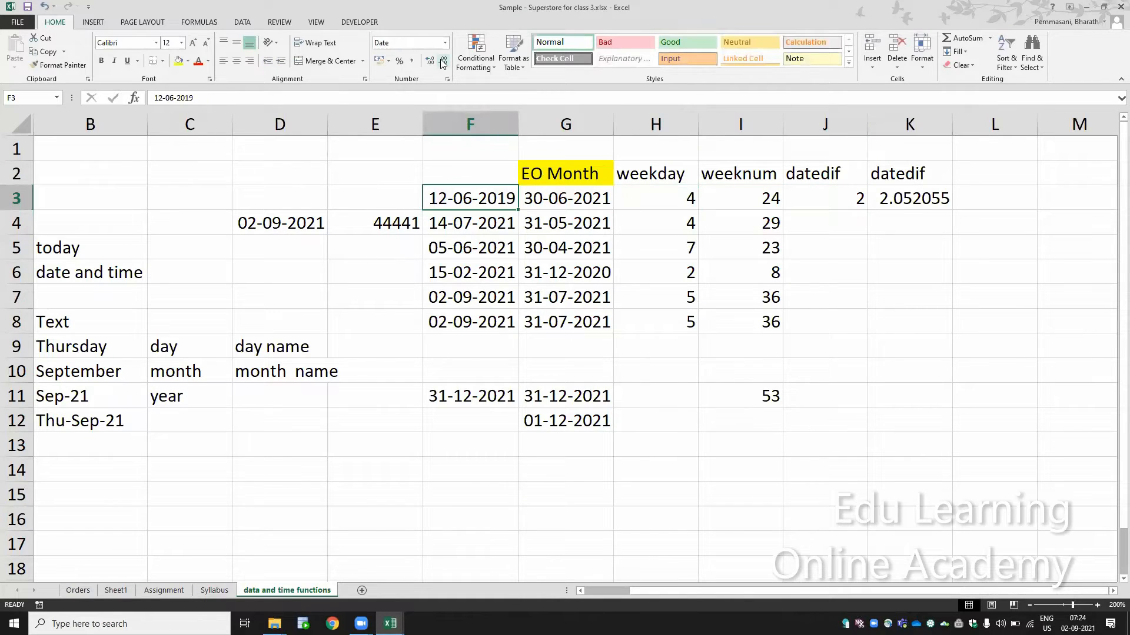
Switch to the Class 4 - Logical Functions and Date and time workbook and copy the Due Date and Payment date columns, G1:H8
key("alt+Tab")
key("Left")
key("Left")
key("Left")
key("Up")
key("ctrl+shift+Down")
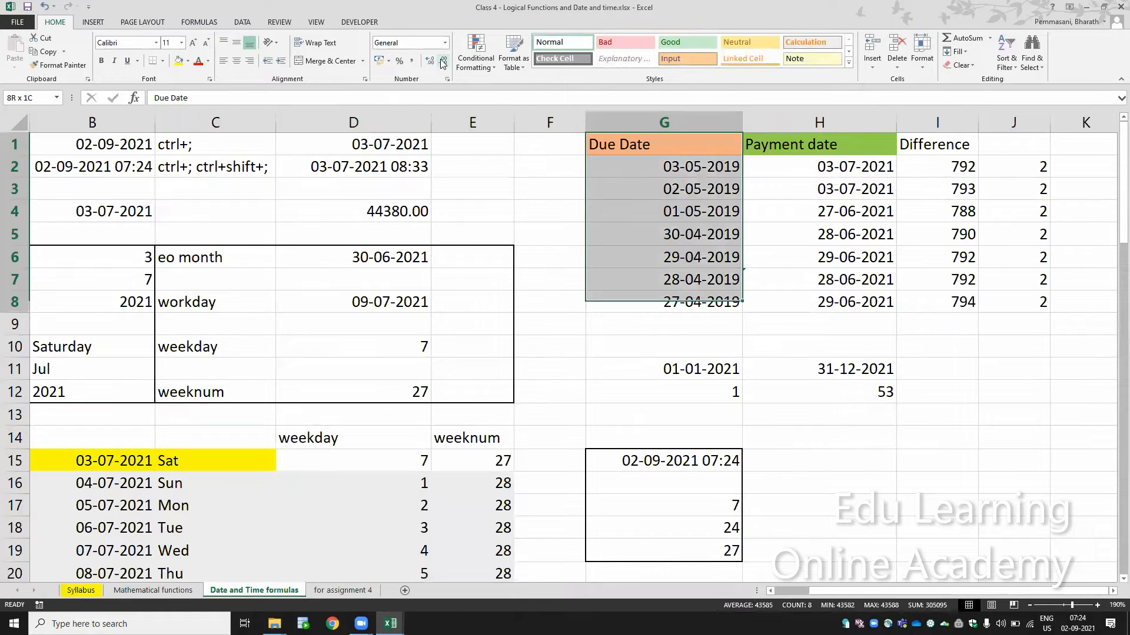
key("ctrl+shift+Right")
key("ctrl+q")
key("Escape")
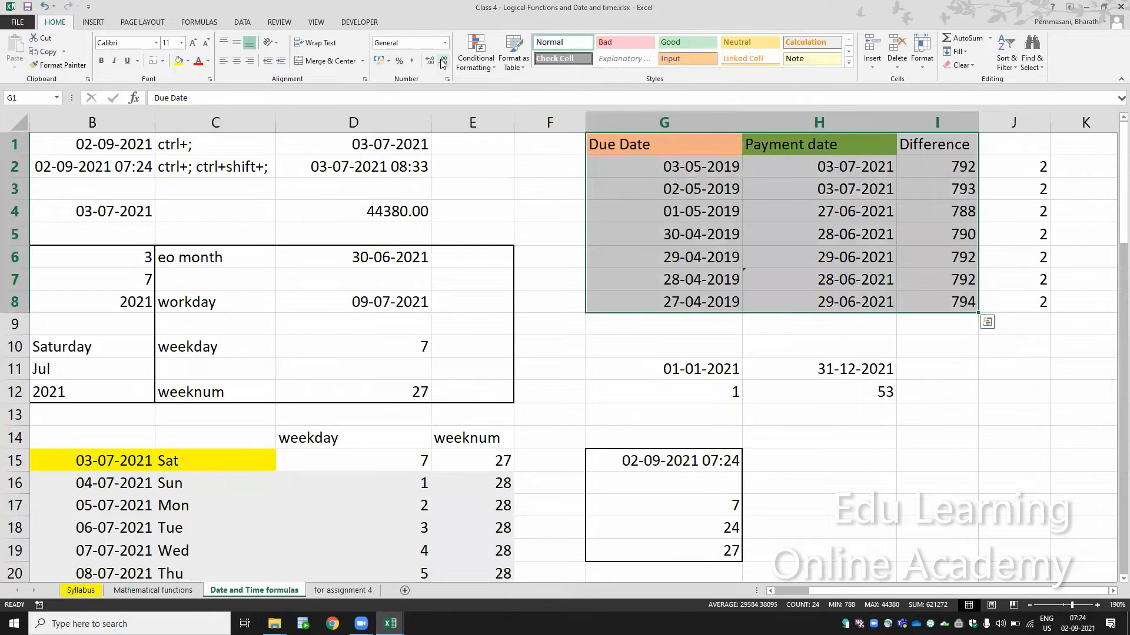
key("shift+Left")
key("ctrl+c")
Return to the Sample - Superstore for class 3 workbook and paste the copied dates at M2 of the data and time functions sheet
key("alt+Tab")
key("Right")
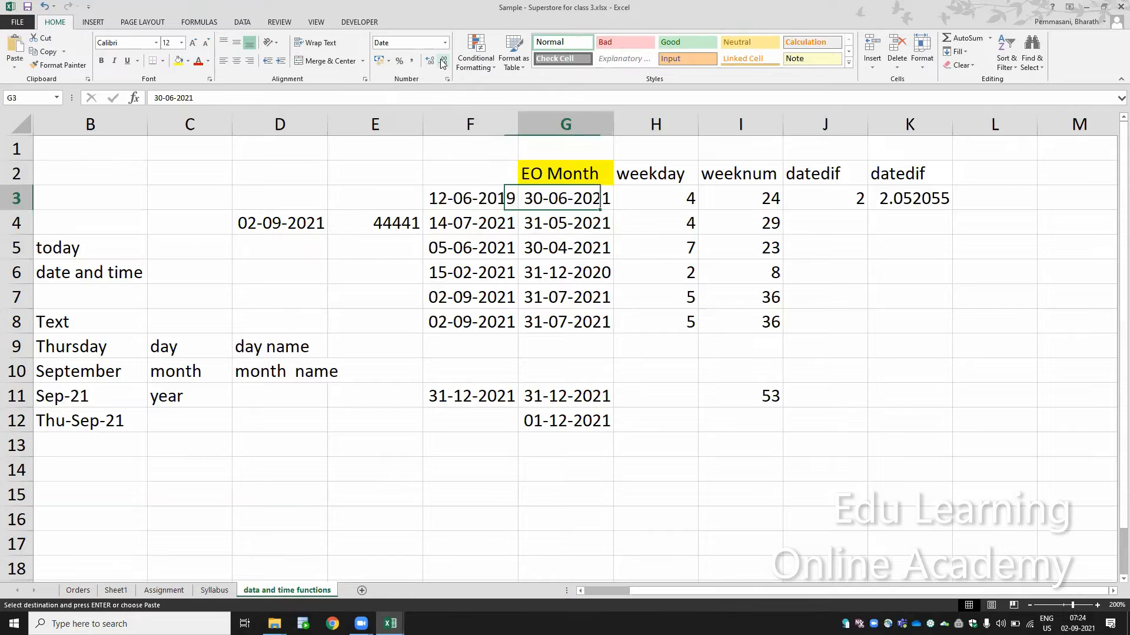
key("Right")
key("Right")
key("Right")
key("Right")
key("Right")
key("Right")
key("Right")
key("Right")
key("Right")
key("Right")
key("Right")
key("Right")
key("Right")
key("Right")
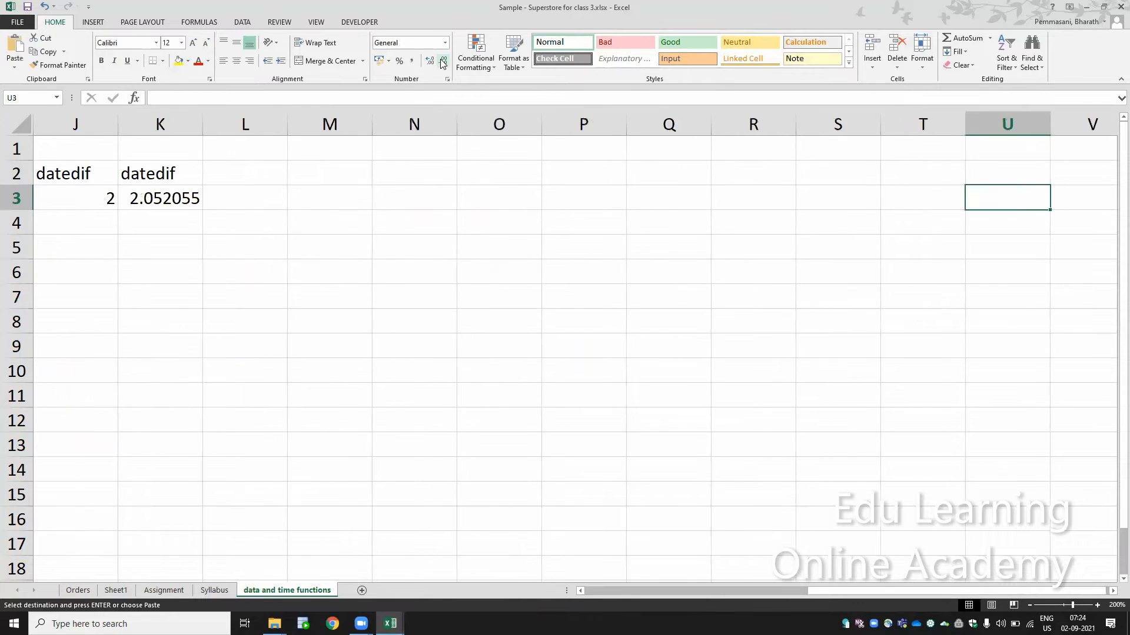
key("Left")
key("Left")
key("Left")
key("Left")
key("Left")
key("Left")
key("Left")
key("Left")
key("Up")
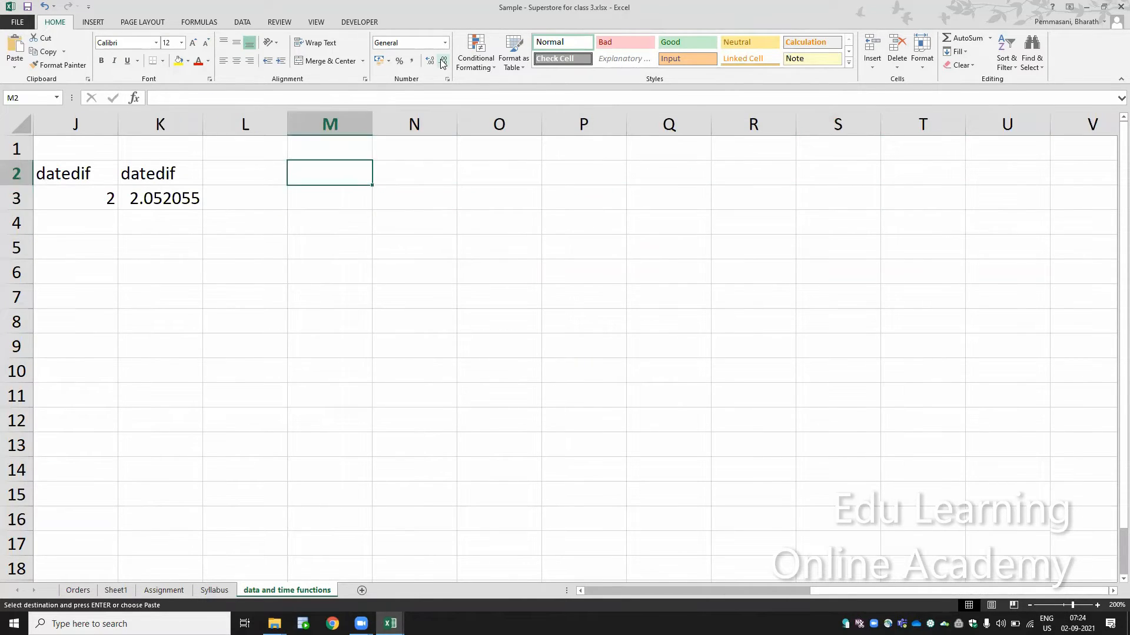
key("ctrl+v")
AutoFit the widths of columns M and N to the pasted Due Date and Payment date values
key("alt+h")
key("o")
key("i")
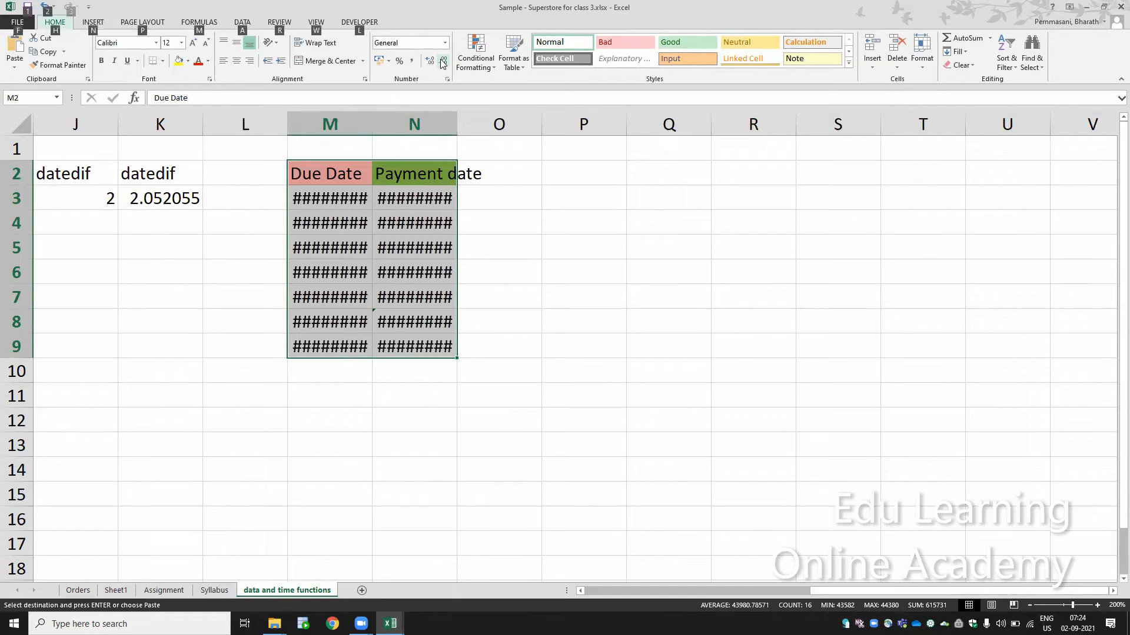
Examine the pasted due dates and payment dates in the first rows of columns M and N
key("Right")
key("Left")
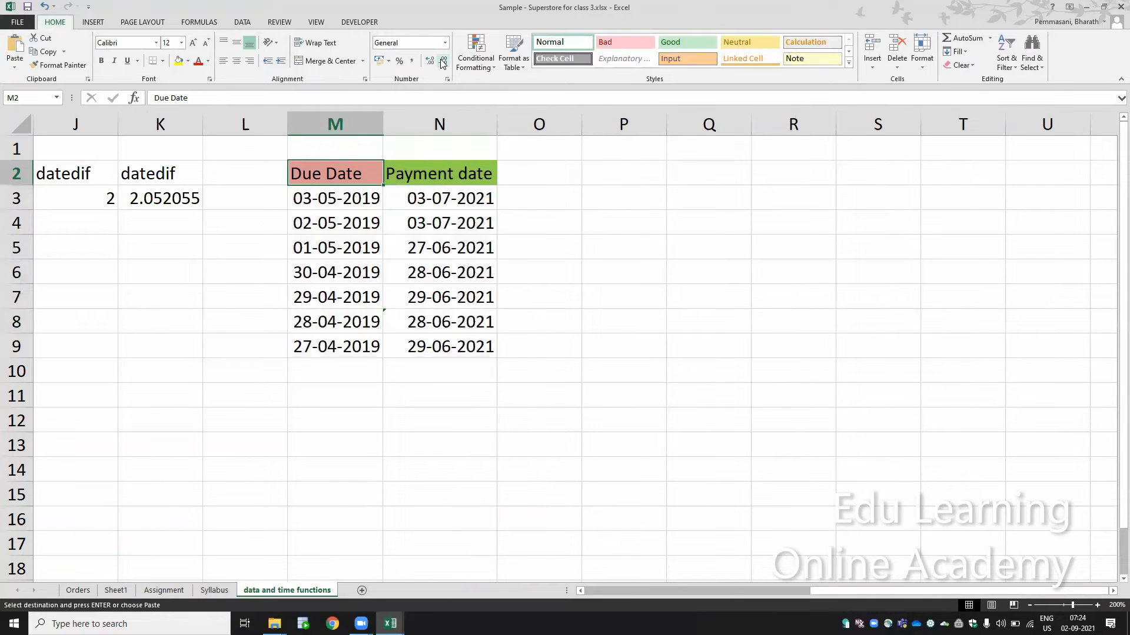
key("Down")
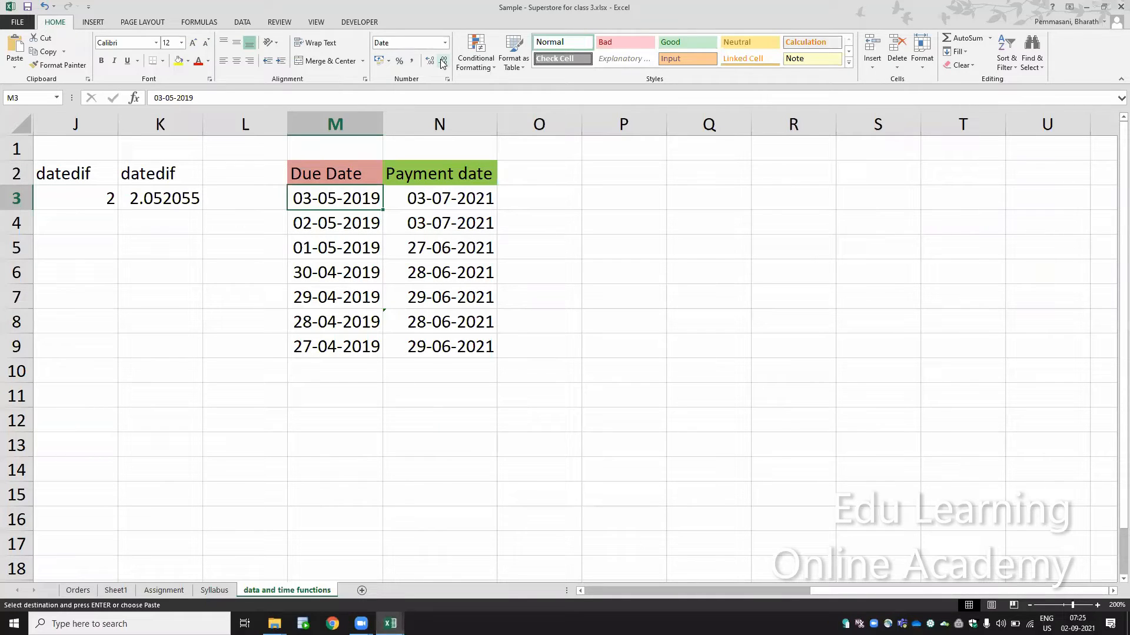
key("Right")
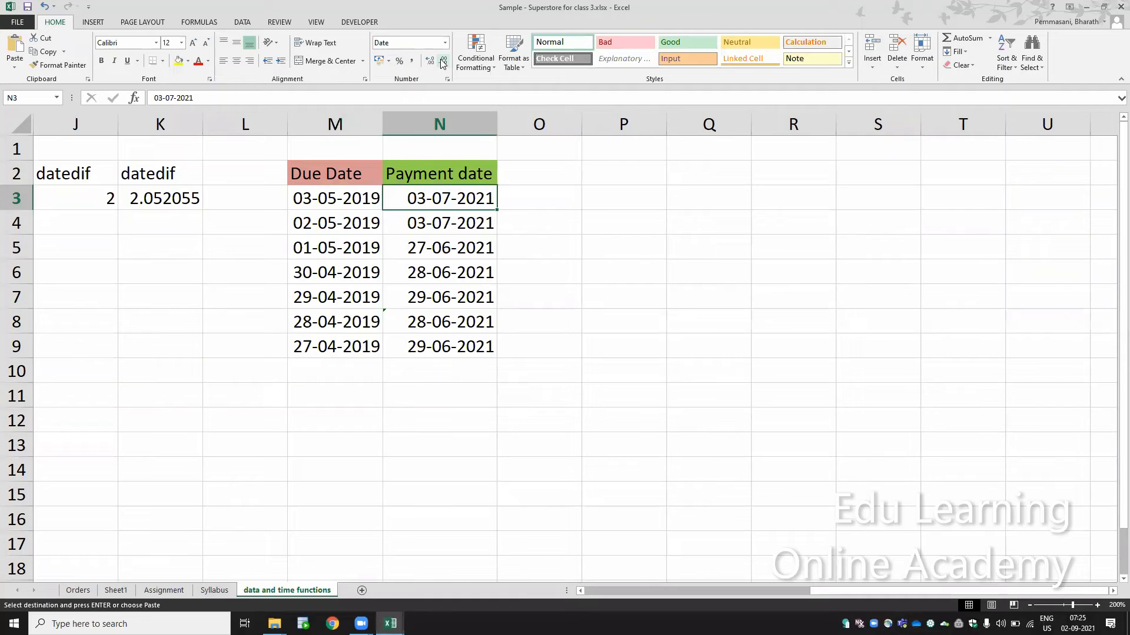
key("Down")
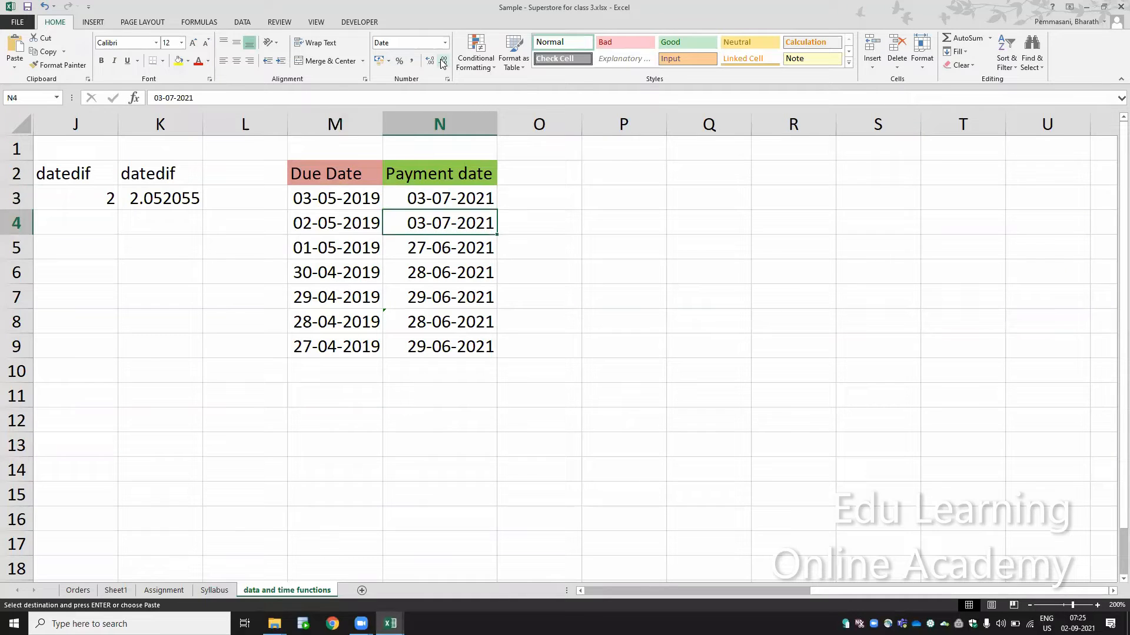
key("Up")
key("Down")
key("Left")
key("Right")
key("Left")
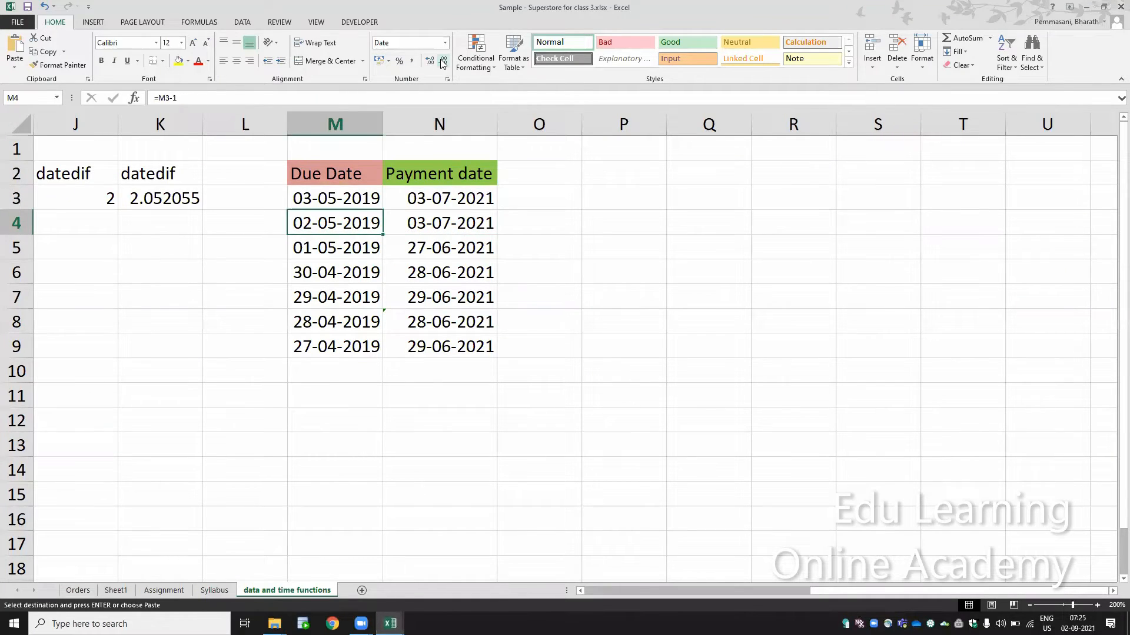
key("Down")
key("Right")
key("Left")
key("Up")
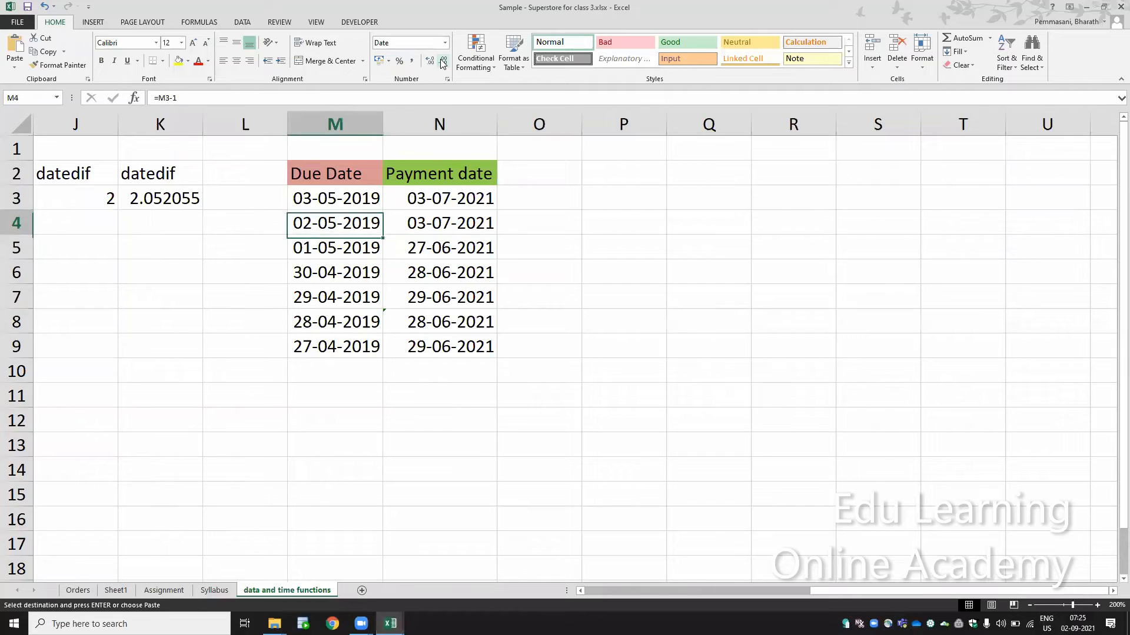
Add the header "Ontime payment" in O2, beside the Payment date column
key("Up")
key("Up")
key("Right")
key("Right")
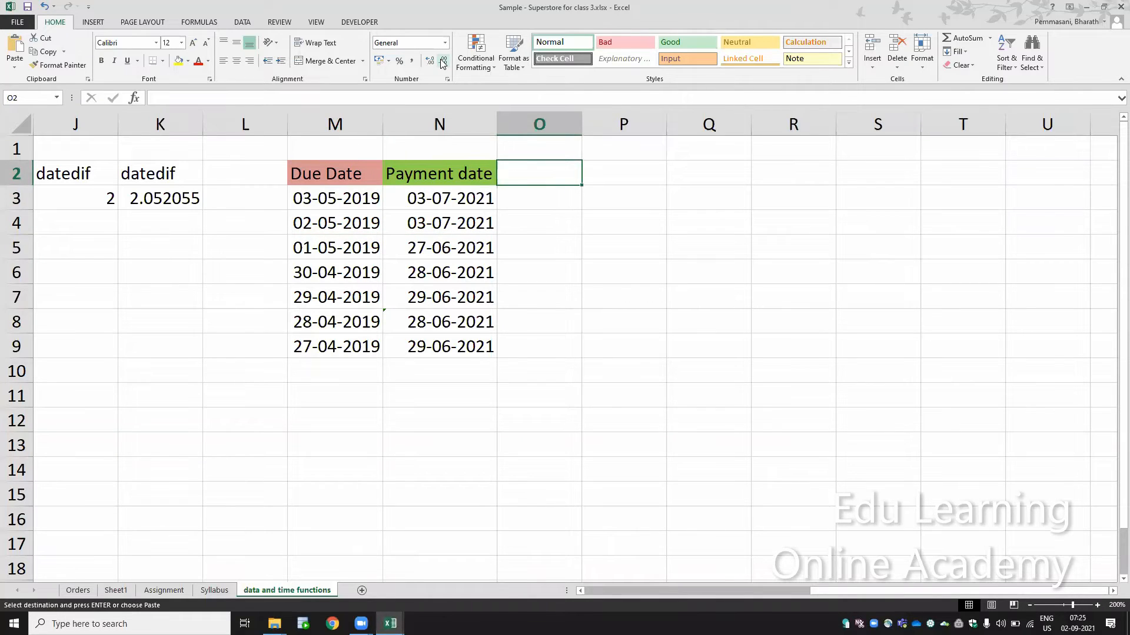
type("Onti")
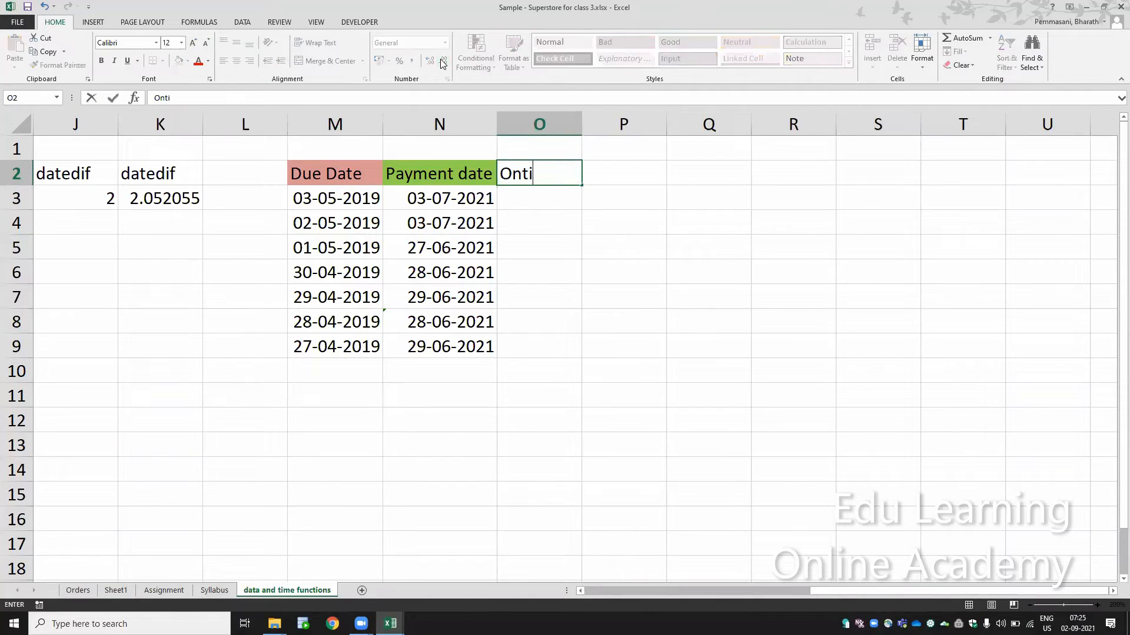
type("me payment")
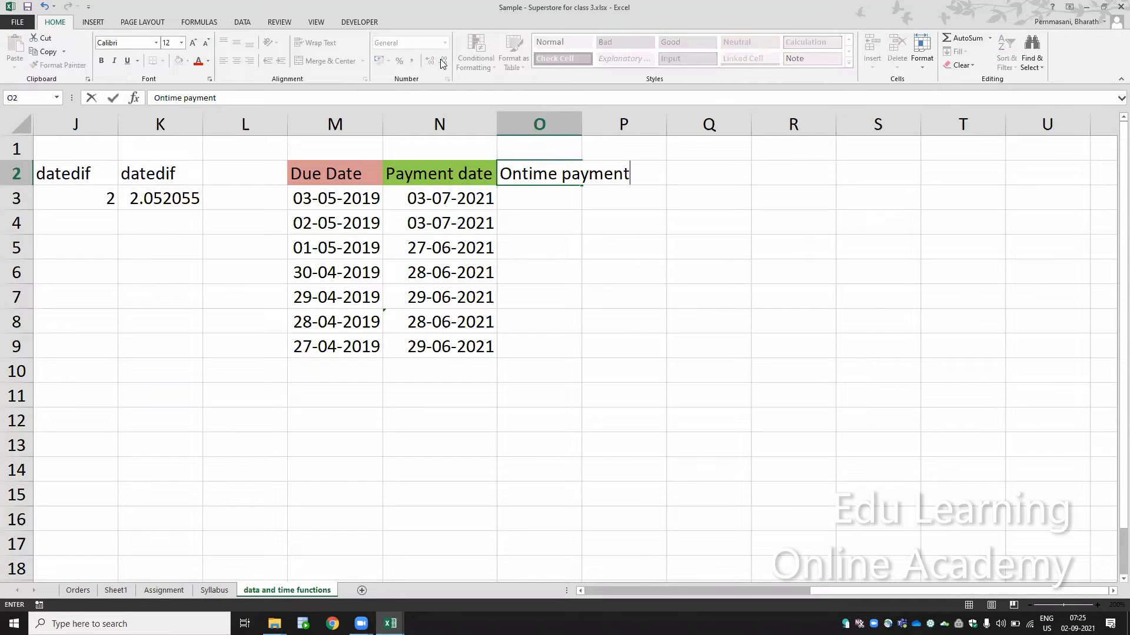
key("Return")
Enter the formula =N3-M3 in O3 to subtract the due date from the payment date
type("=")
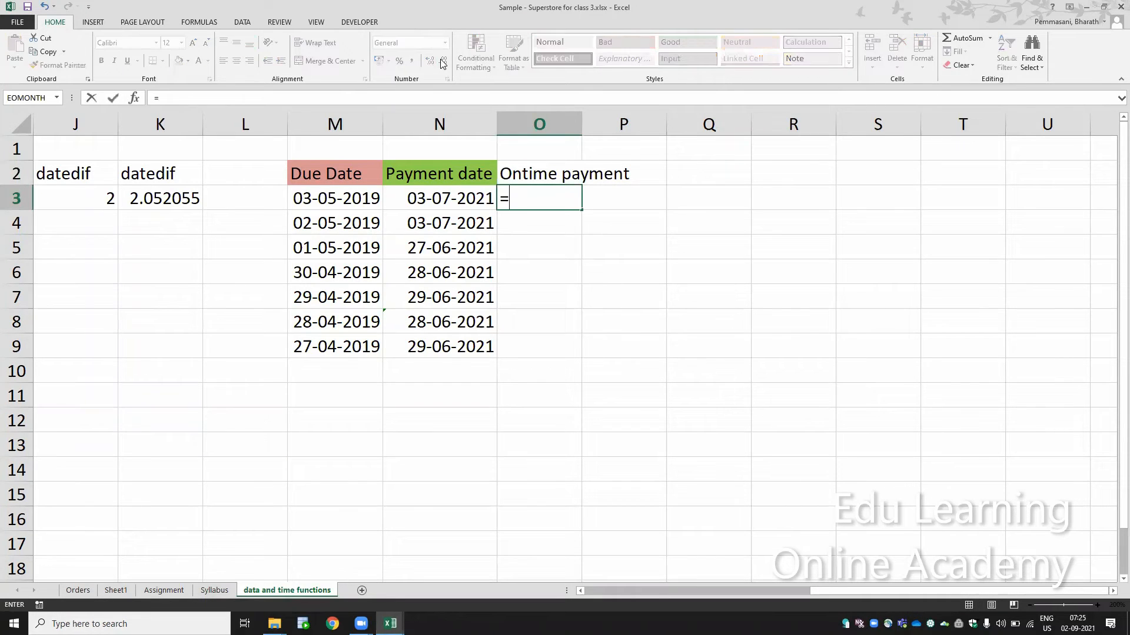
key("Left")
type("-")
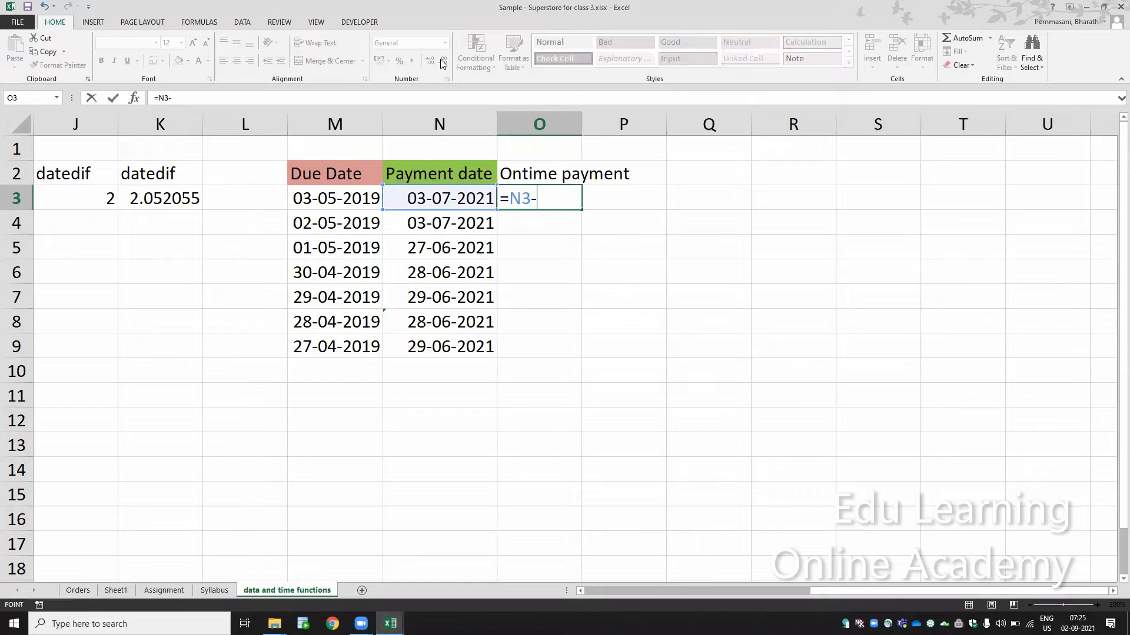
key("Left")
key("Left")
key("Return")
key("Up")
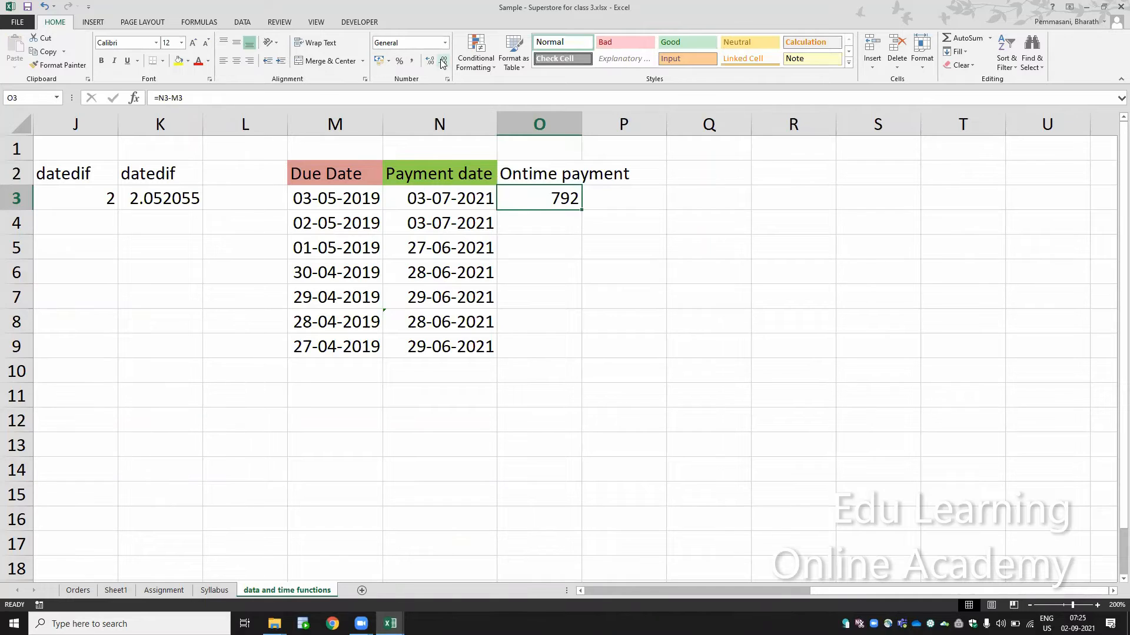
Change the year of the due date in M3 so that it reads 03-05-2021
key("Left")
key("Left")
key("Right")
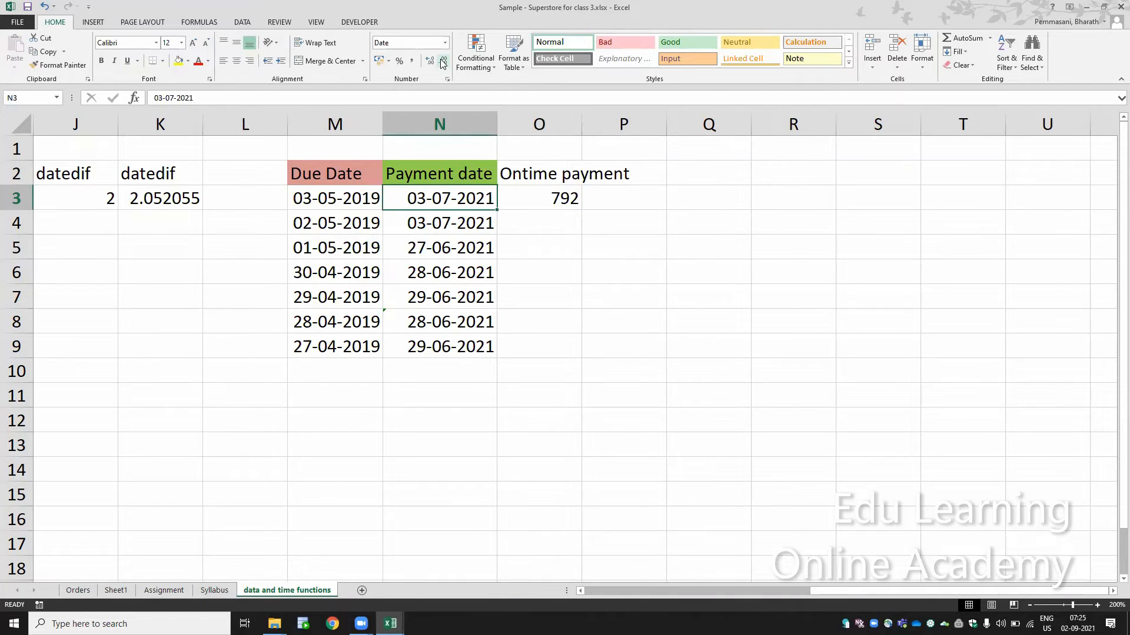
key("Left")
key("F2")
key("BackSpace")
key("BackSpace")
type("21")
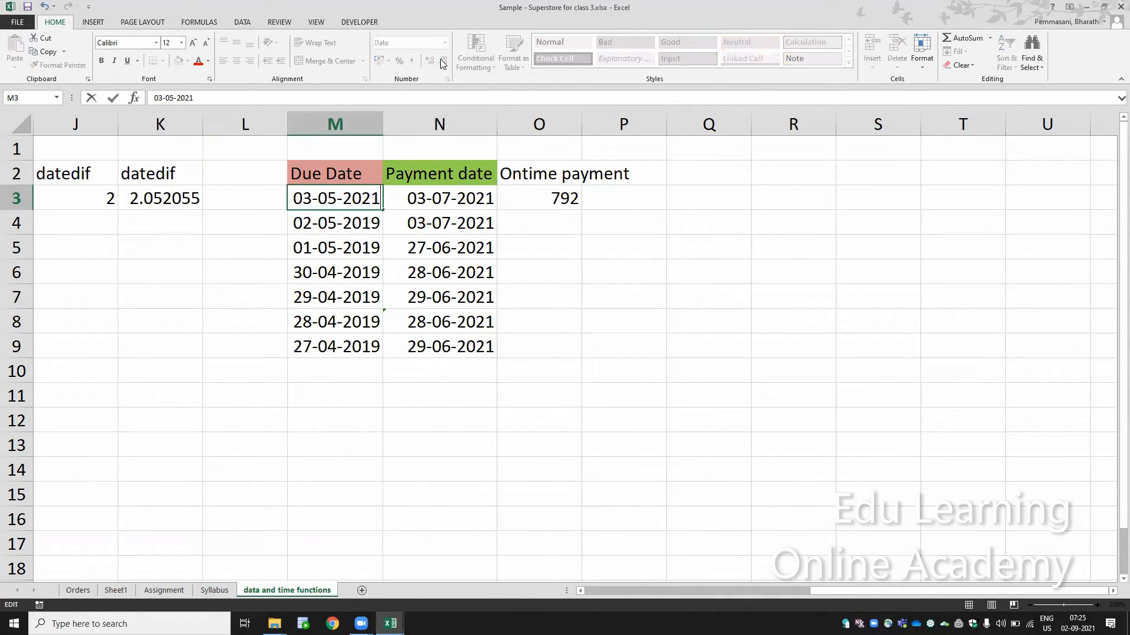
key("Return")
key("Right")
key("Right")
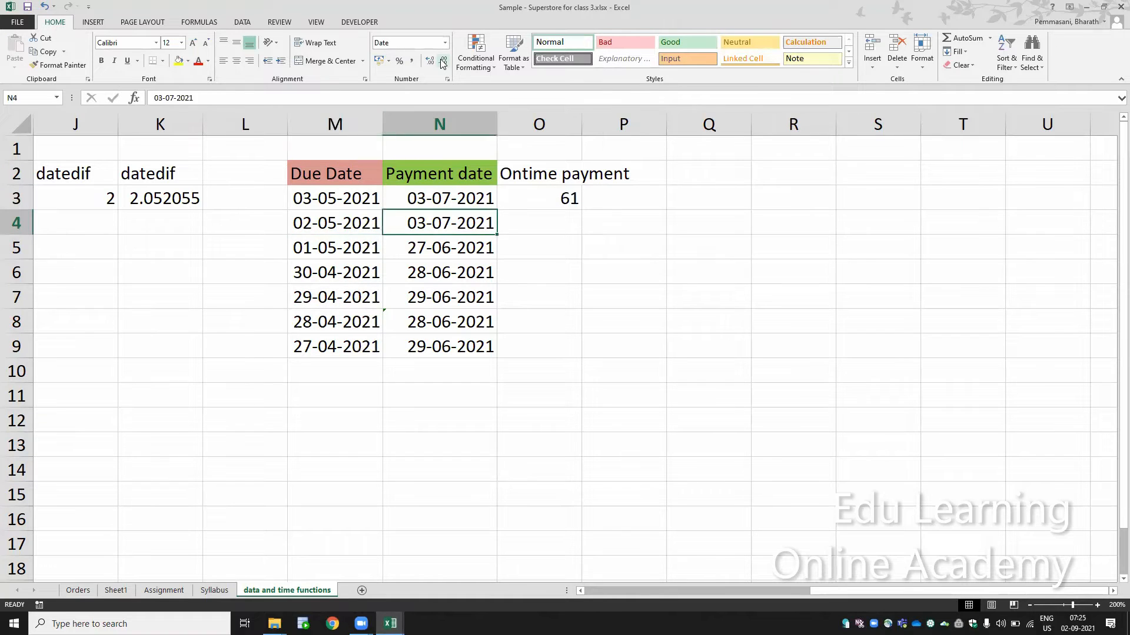
key("Up")
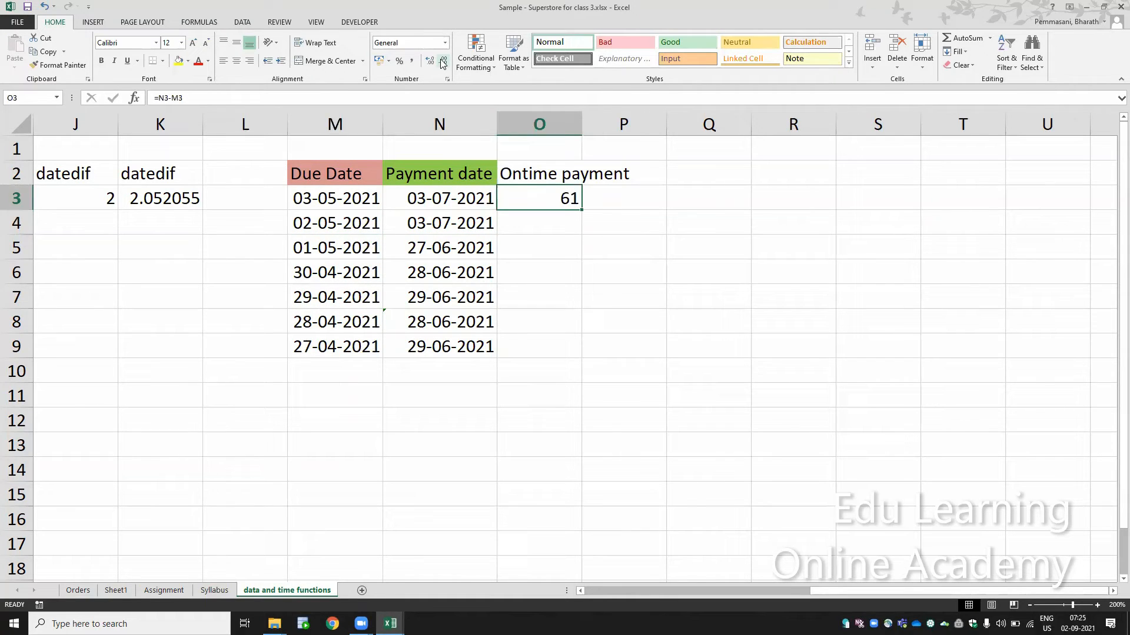
Check the subtraction formula in O3 and copy it down through O9
key("F2")
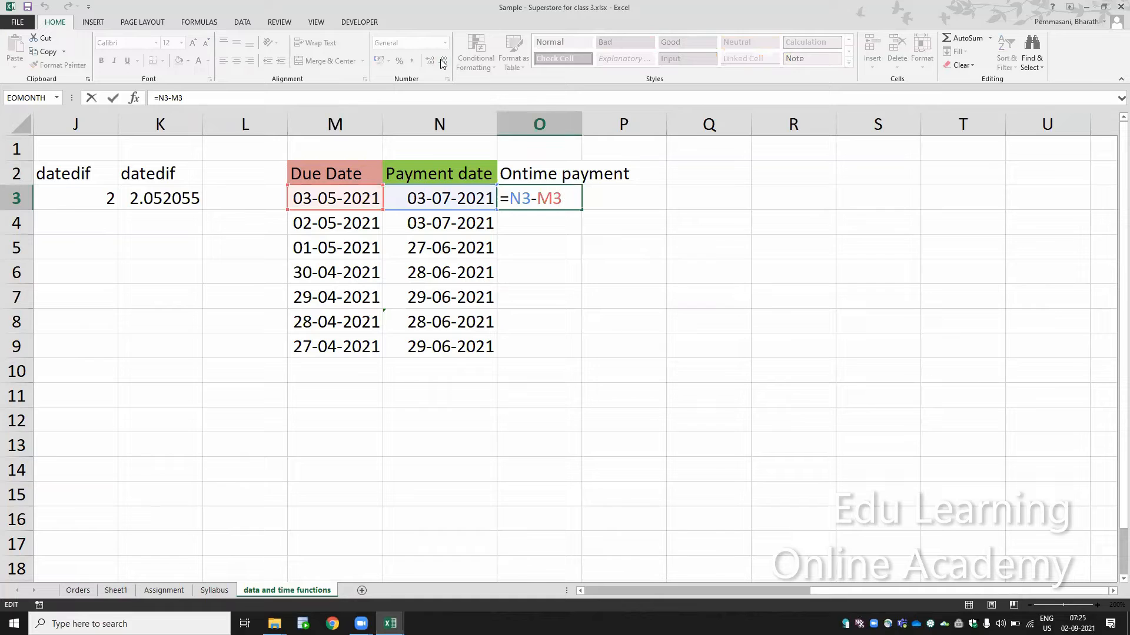
key("Escape")
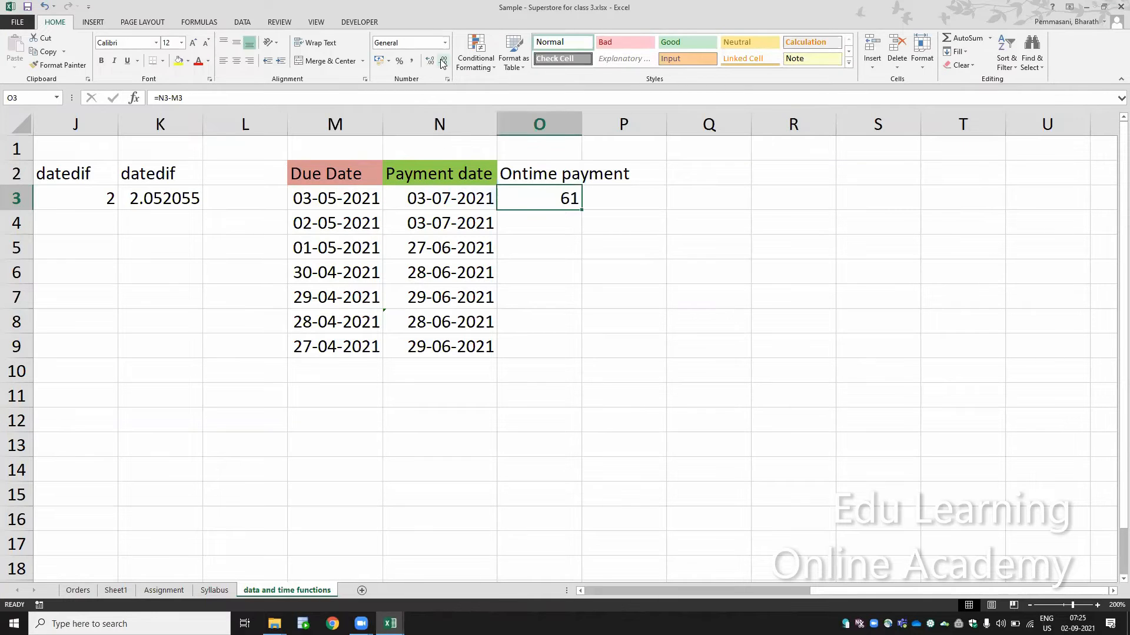
key("ctrl+c")
key("shift+Down")
key("shift+Down")
key("shift+Down")
key("shift+Down")
key("shift+Down")
key("shift+Down")
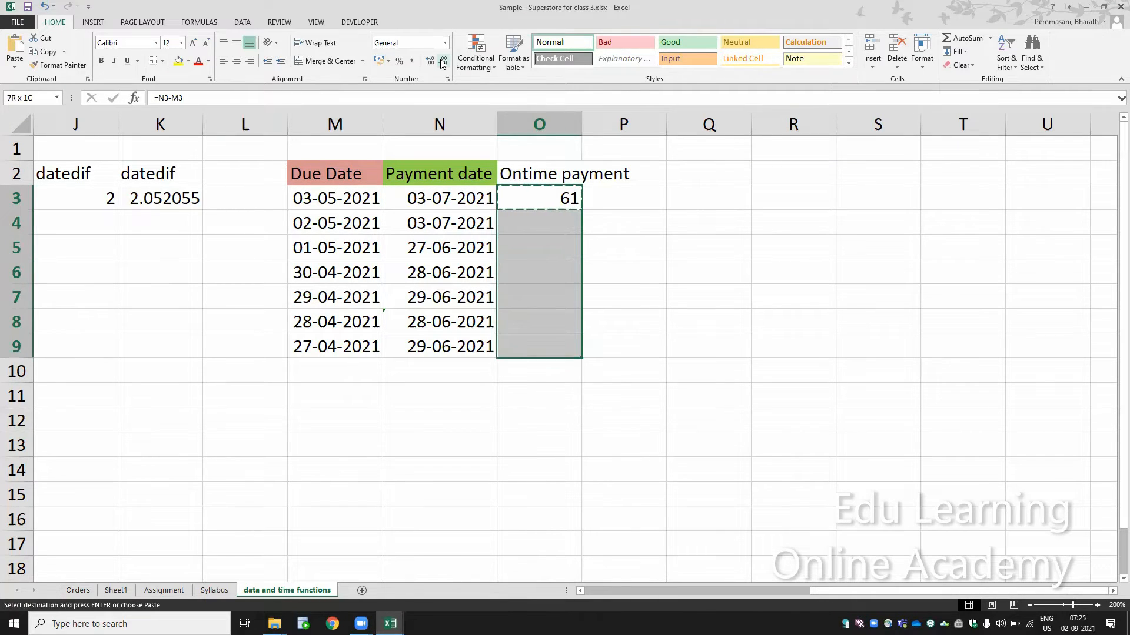
key("ctrl+v")
Inspect the copied formulas in O4 and O6 and the date formulas in N6 and M6
key("Down")
key("F2")
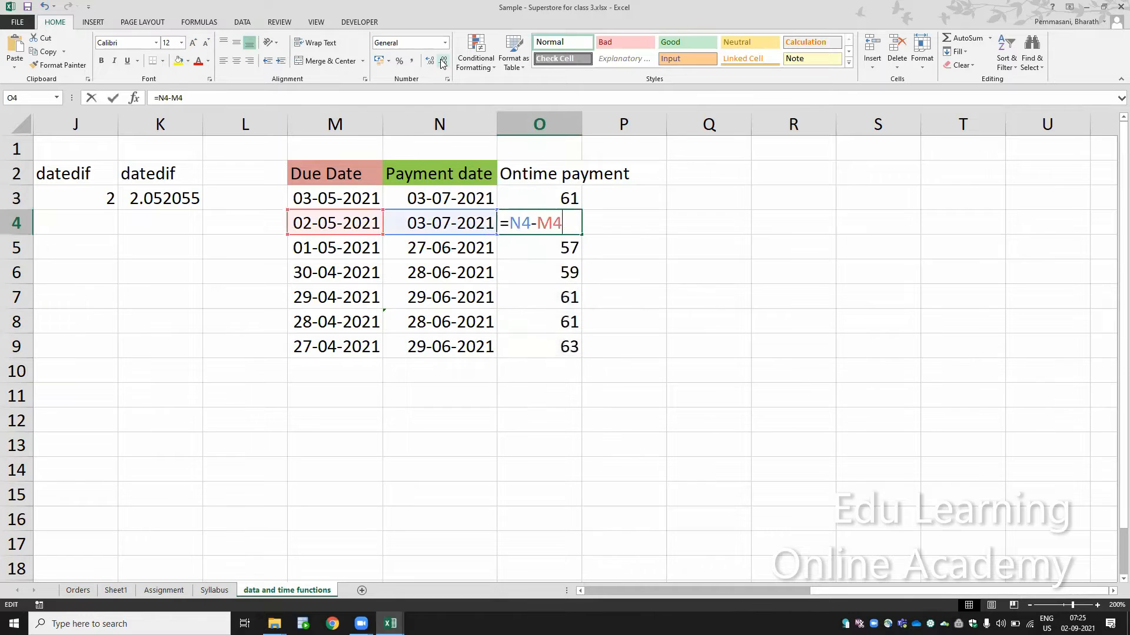
key("Escape")
key("Down")
key("Down")
key("F2")
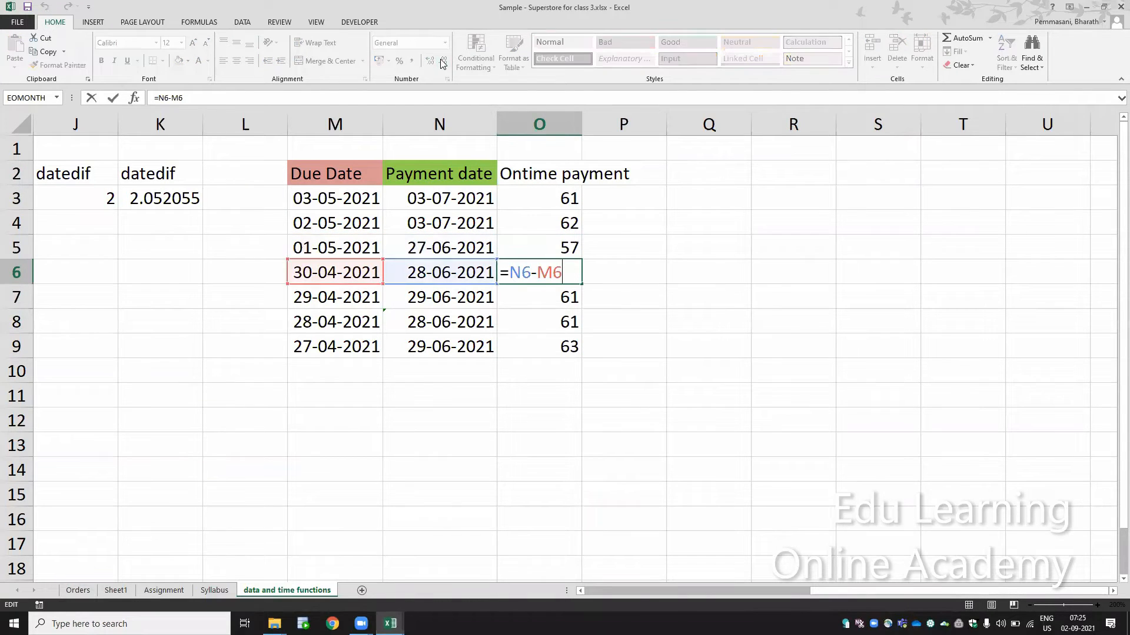
key("Escape")
key("Left")
key("F2")
key("Escape")
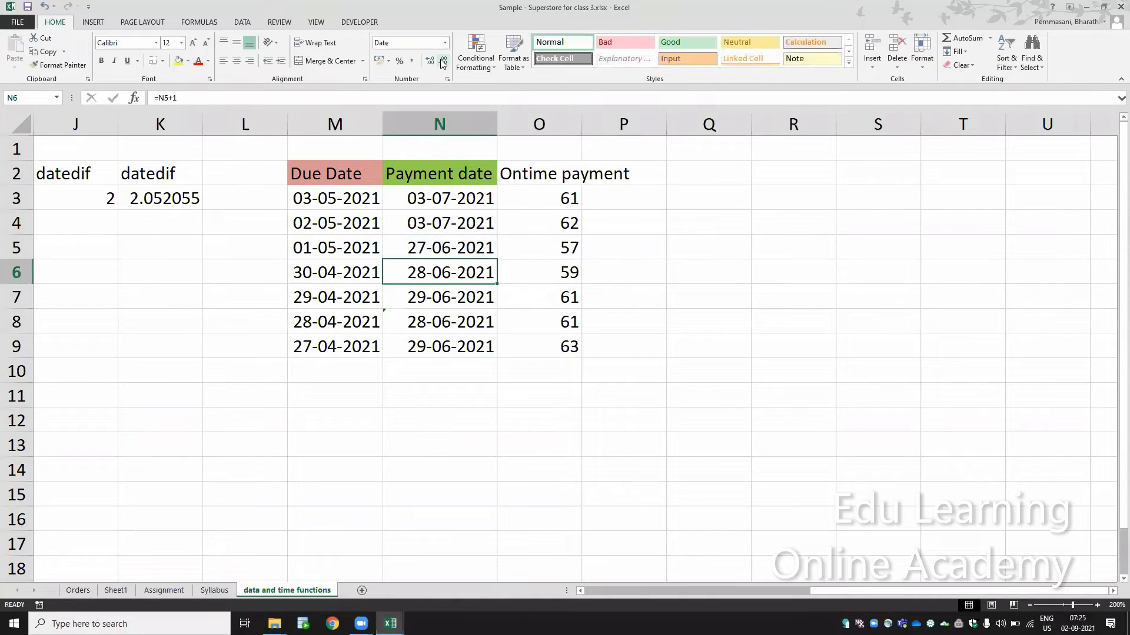
key("Right")
key("Left")
key("Left")
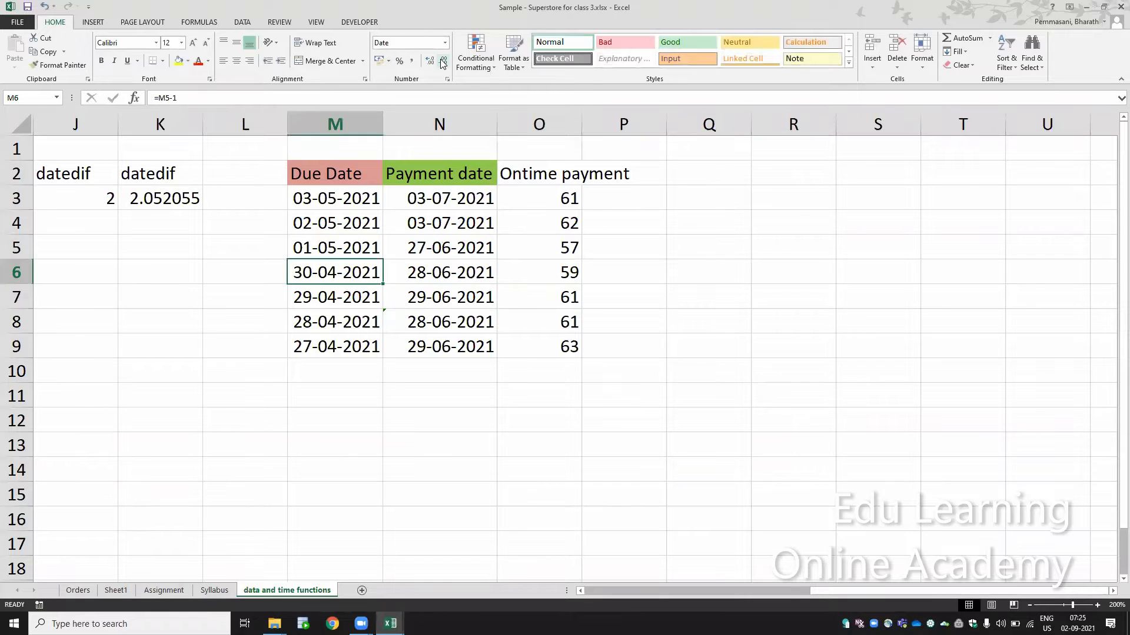
Set the due date in M3 to 02-07-2021
key("Up")
key("Up")
key("Up")
key("F2")
key("Left")
key("Left")
key("Left")
key("Left")
key("Left")
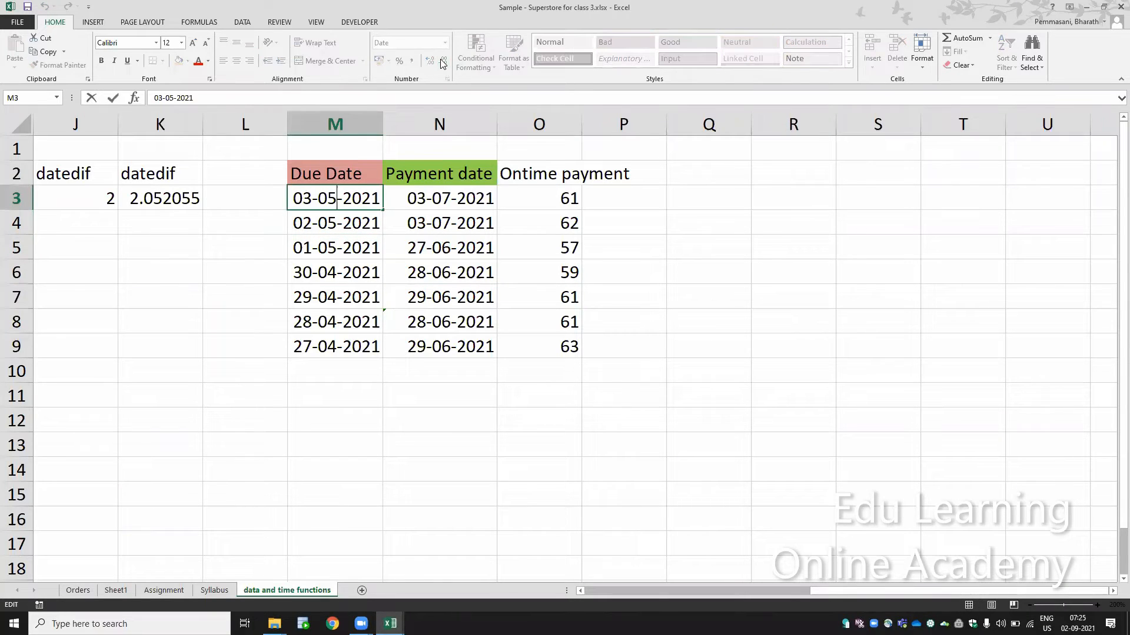
key("BackSpace")
type("7")
key("Left")
key("Left")
key("Left")
key("BackSpace")
type("2")
key("Return")
Compare the due dates with the payment dates and inspect the difference formulas in O5 and O6
key("Down")
key("Down")
key("Down")
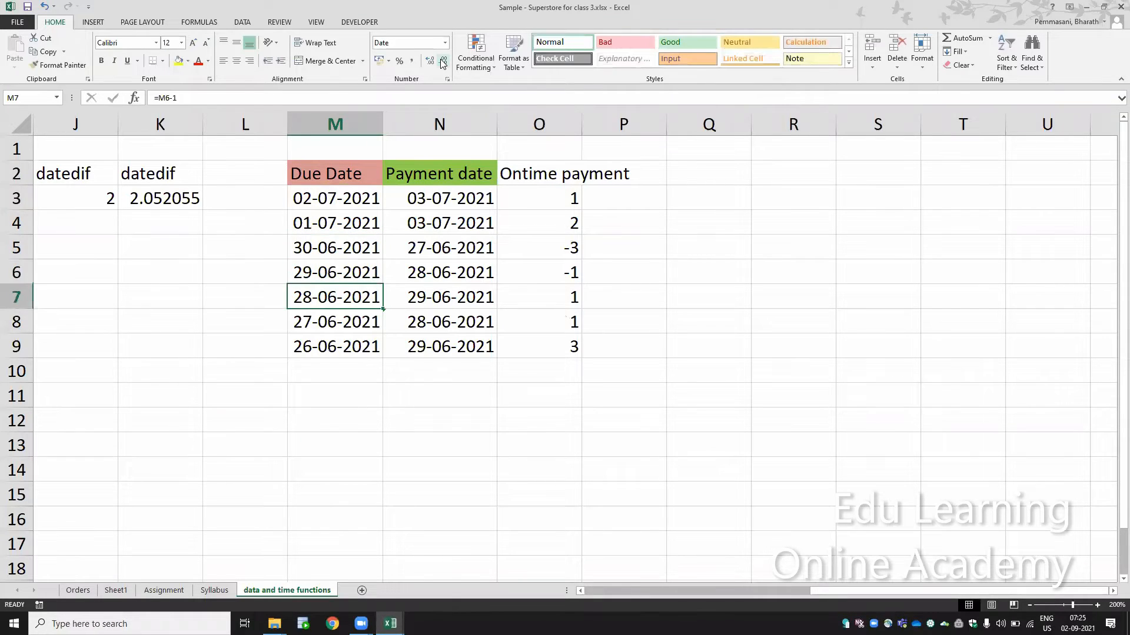
key("Up")
key("Up")
key("Up")
key("Up")
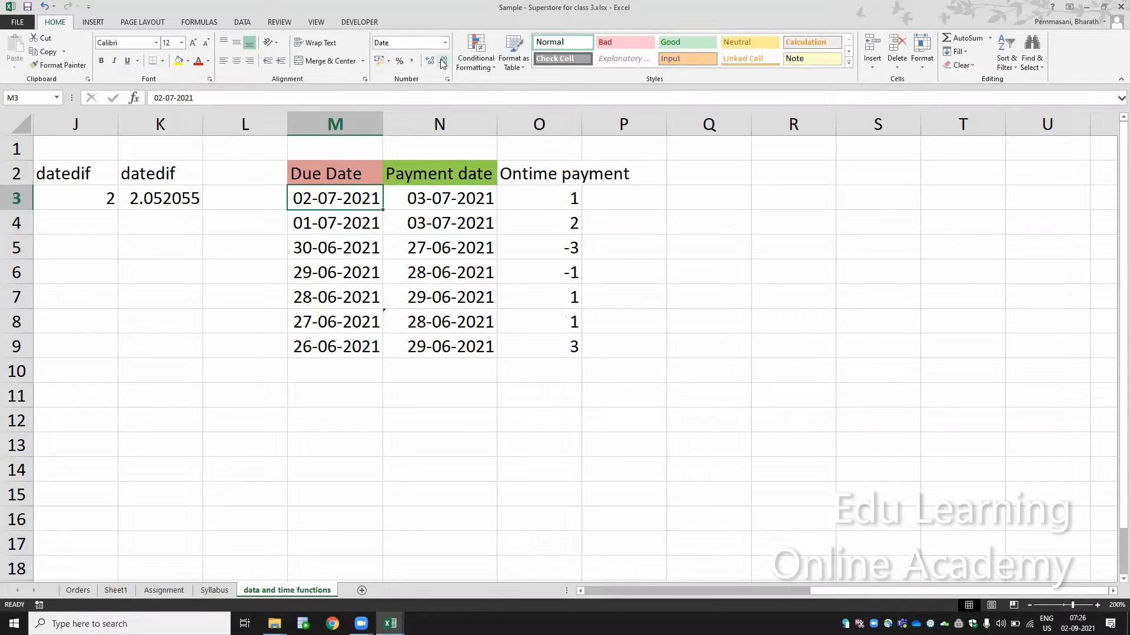
key("Right")
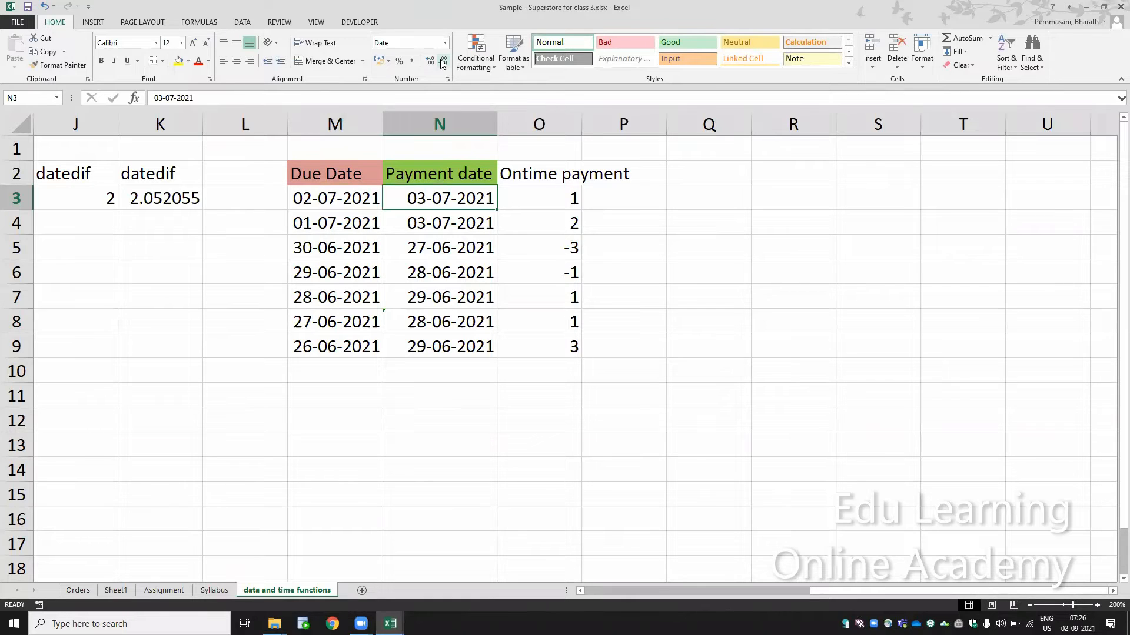
key("Right")
key("Down")
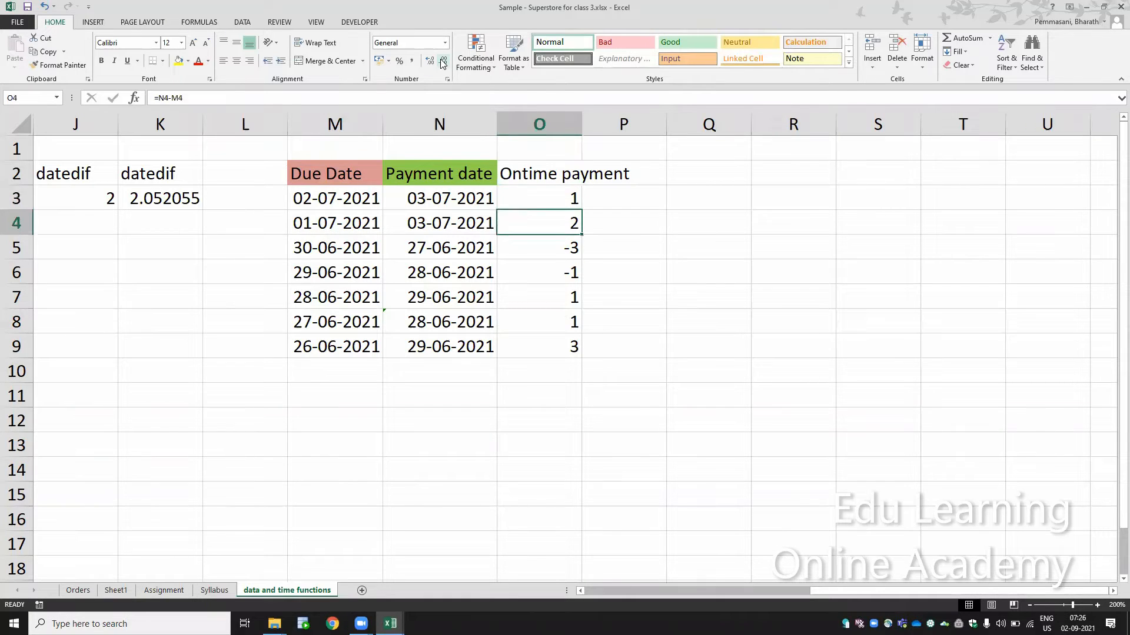
key("Down")
key("F2")
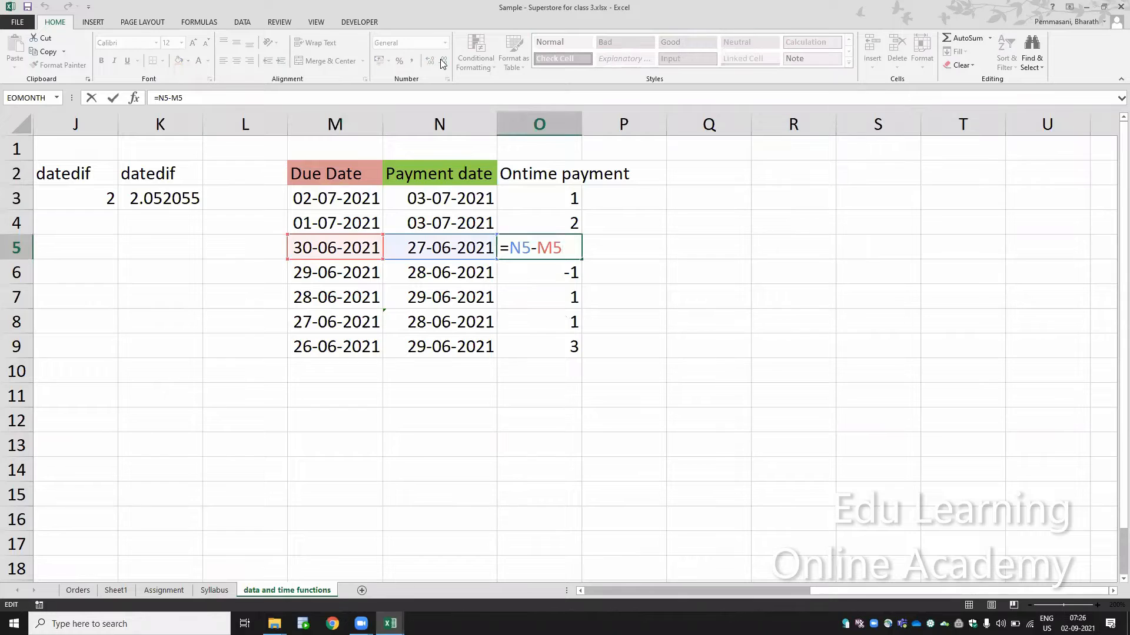
key("Return")
key("F2")
key("Escape")
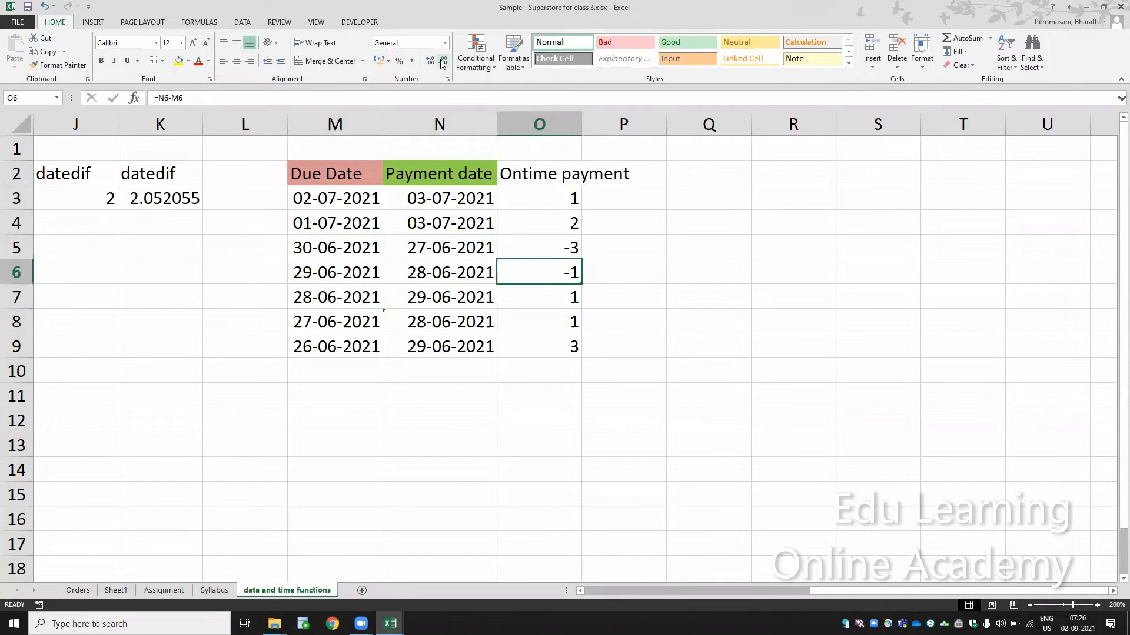
Review the day differences down the Ontime payment column from O3 to O9
key("Down")
key("Down")
key("Down")
key("Down")
key("Up")
key("Up")
key("Up")
key("Up")
key("Up")
key("Up")
key("Up")
key("Up")
key("Down")
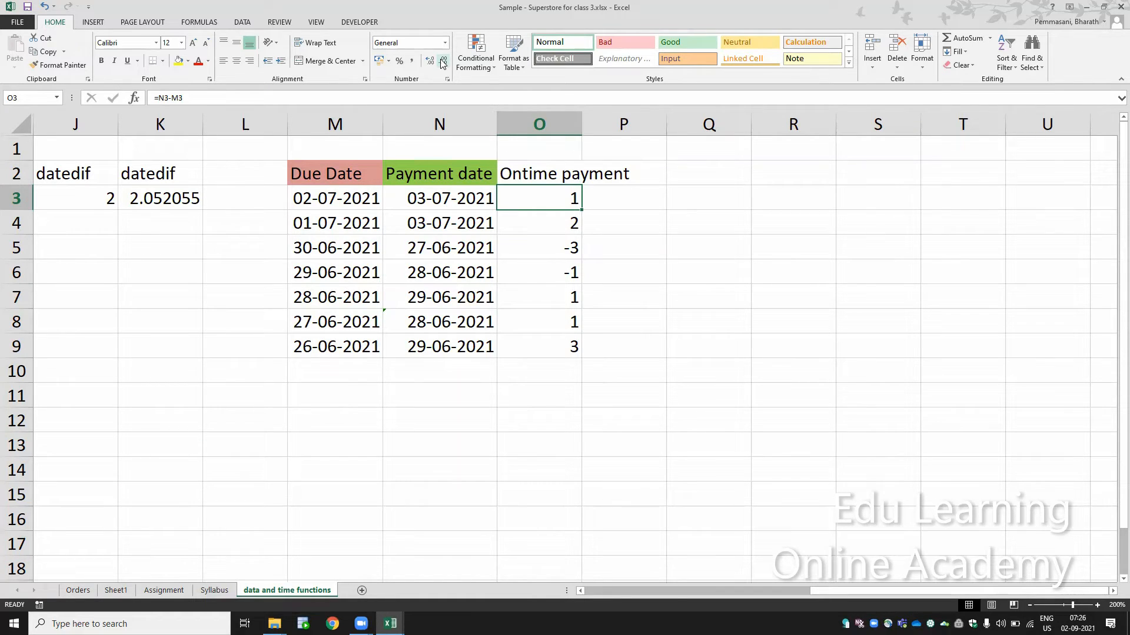
Replace the formula =M4-1 in M5 with its date value using Paste Special Values
key("Down")
key("Down")
key("Left")
key("Left")
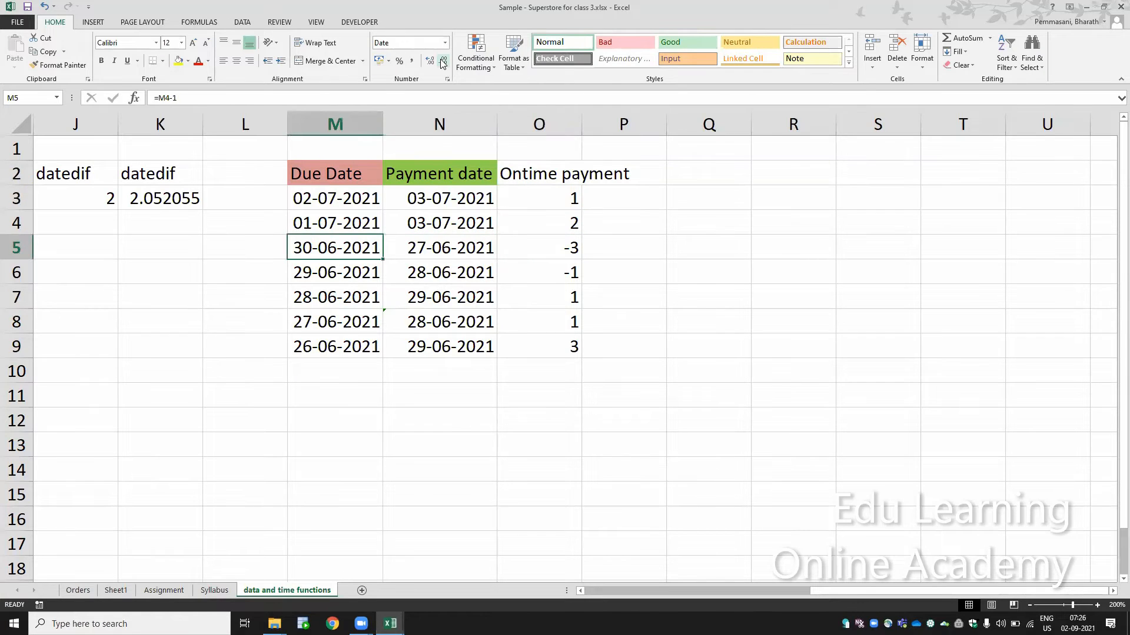
type("=M4-1")
key("ctrl+Return")
key("ctrl+c")
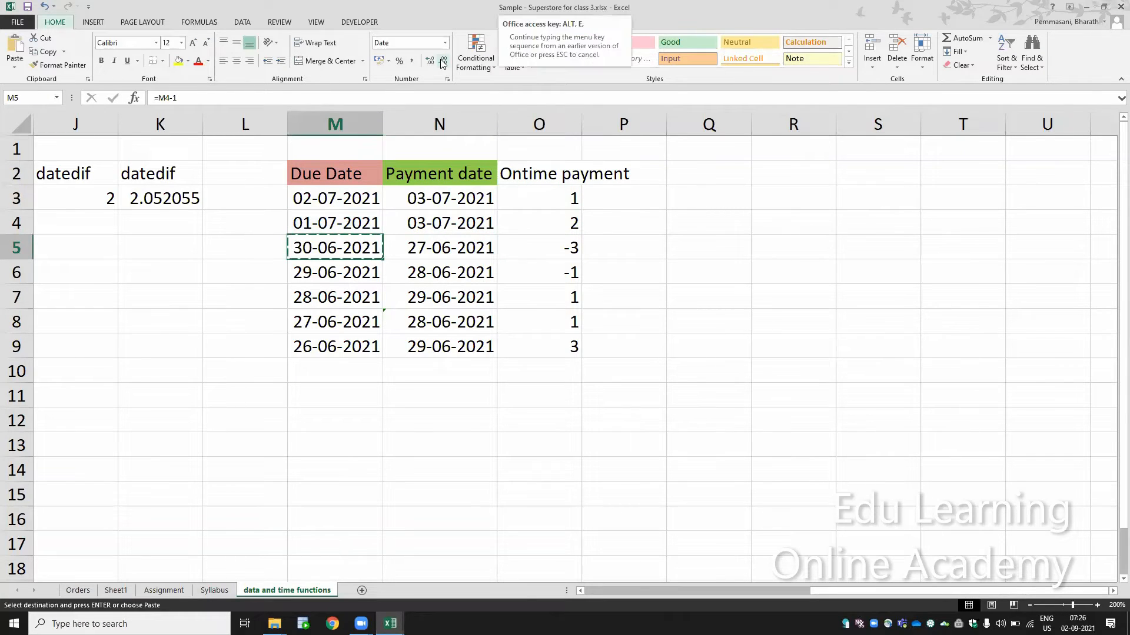
key("ctrl+alt+v")
key("v")
key("Return")
Set the due date in M5 to 30-07-2021
key("F2")
key("Left")
key("Left")
key("Left")
key("Left")
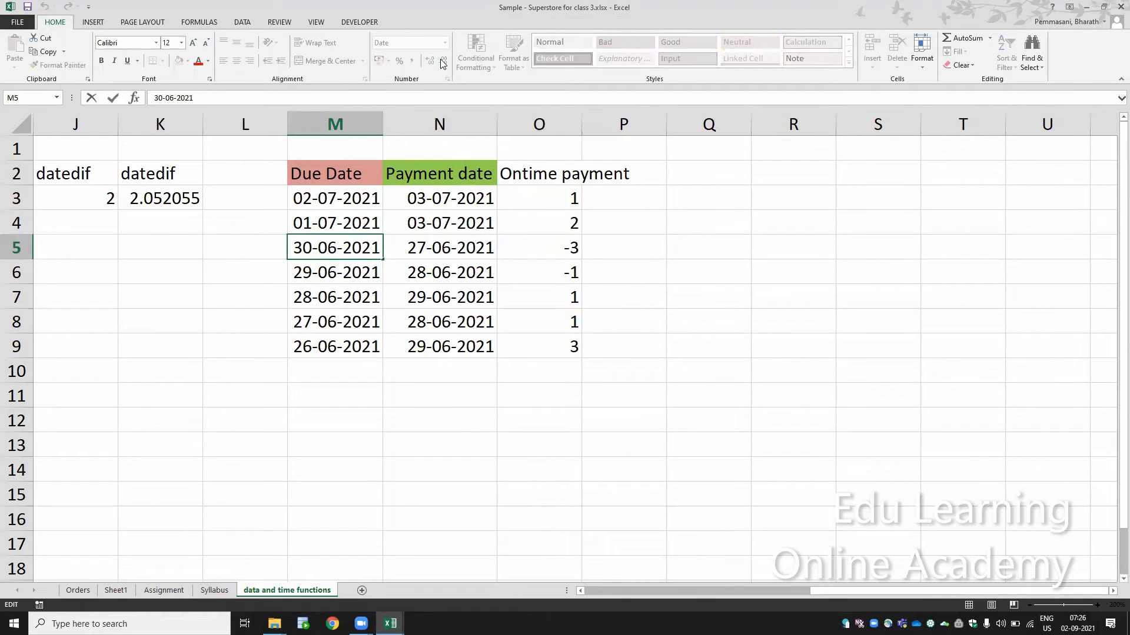
key("Left")
key("Left")
key("Right")
key("Right")
key("Right")
key("BackSpace")
type("7")
key("Return")
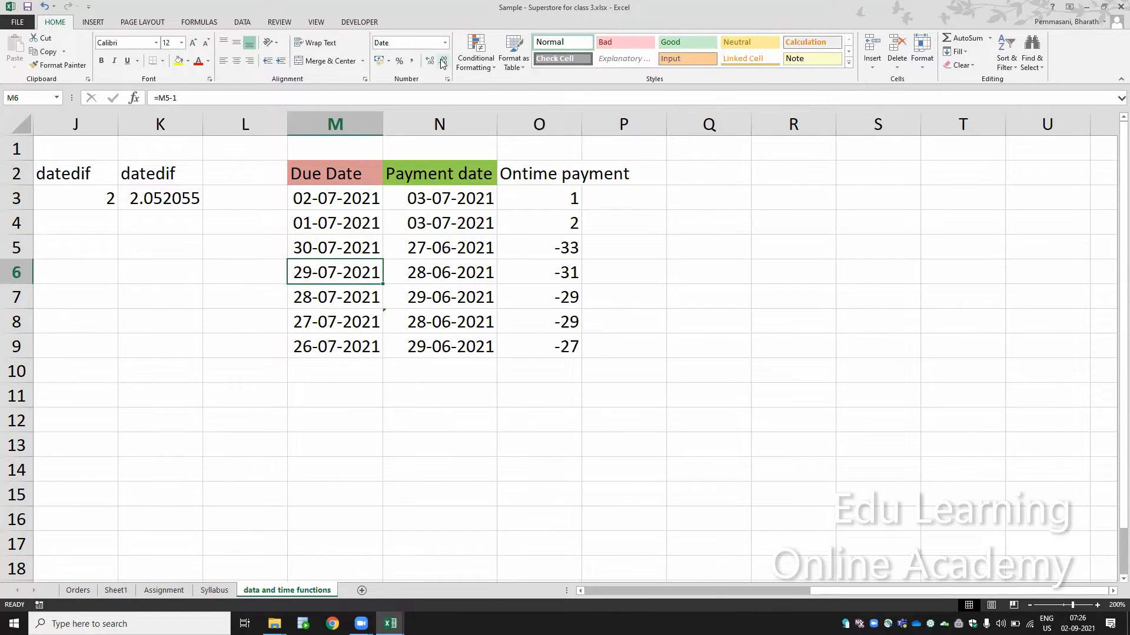
Replace the formula =M6-1 in M7 with its date value using Paste Special Values
key("Down")
key("F2")
key("Escape")
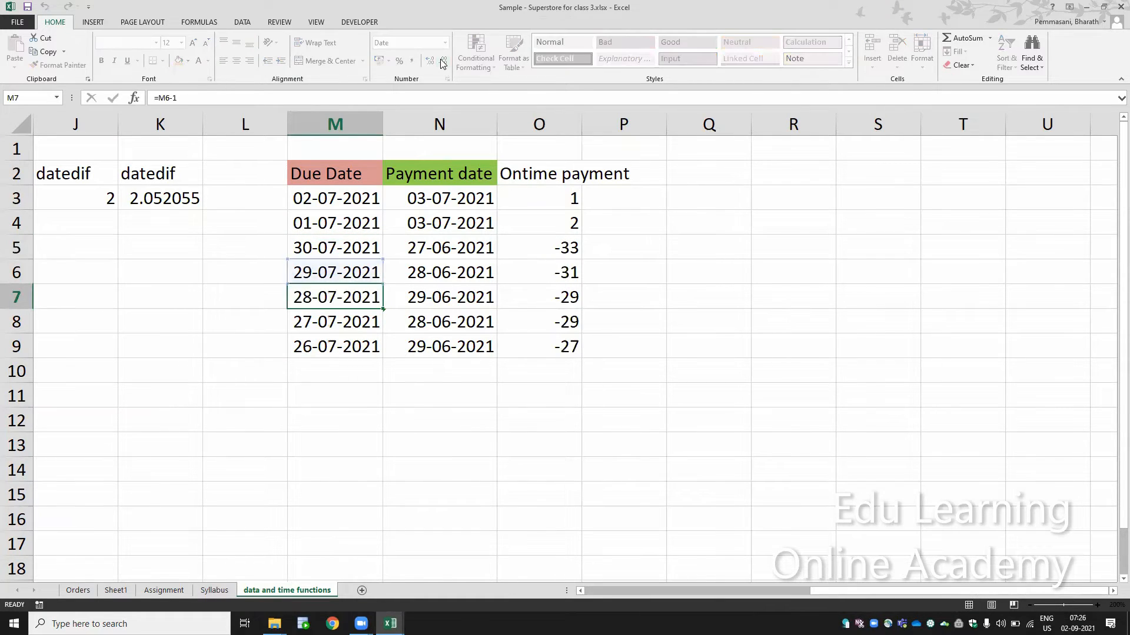
key("ctrl+c")
key("ctrl+alt+v")
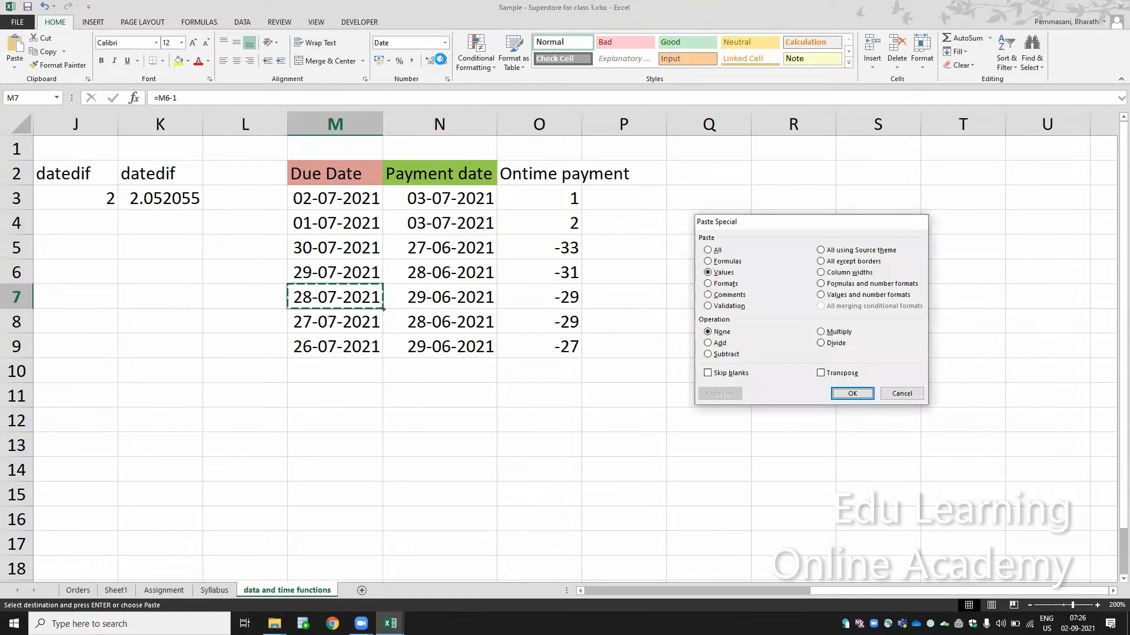
key("Return")
Set the due date in M7 to 28-06-2021
key("F2")
key("Left")
key("Left")
key("Left")
key("Left")
key("Left")
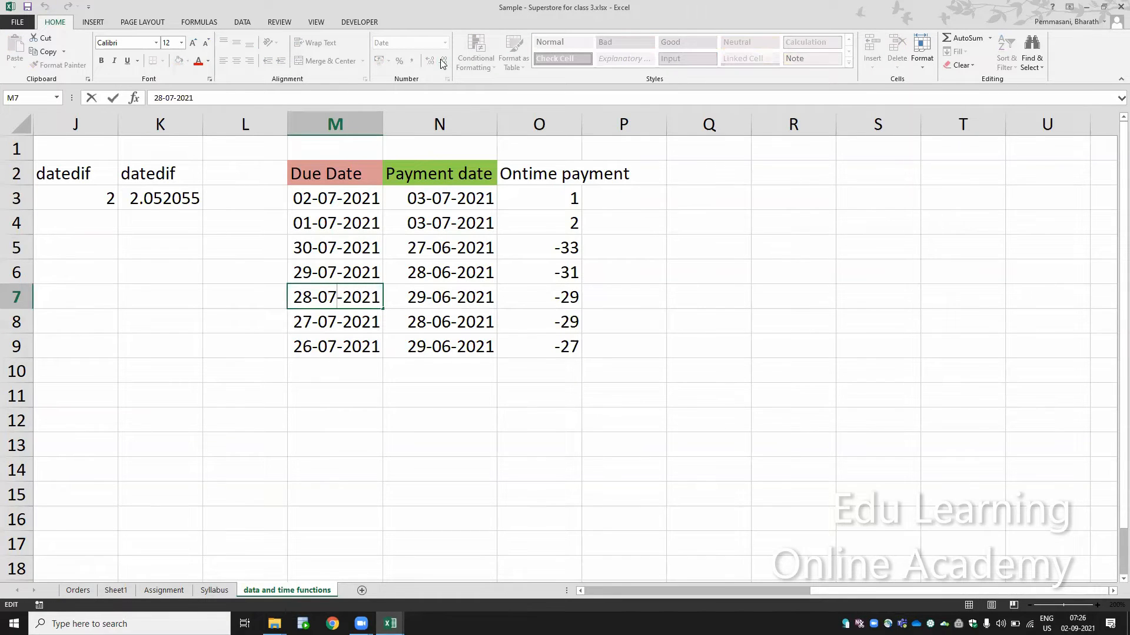
key("BackSpace")
type("6")
key("Return")
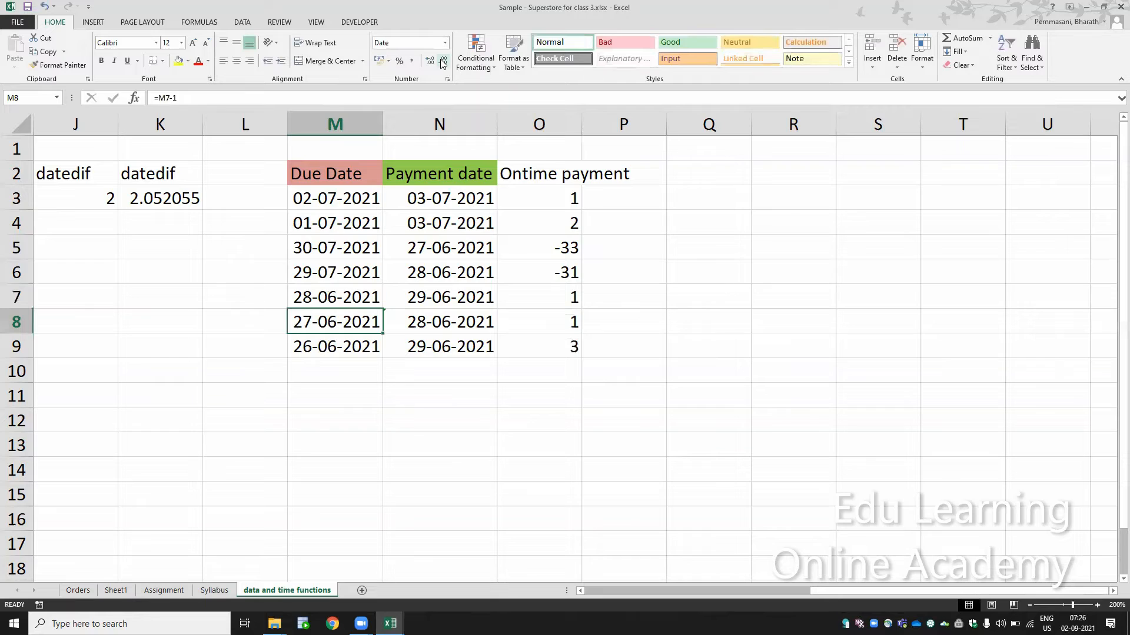
Check the formula in M8, and convert the due dates in M3:M9 to fixed values with Paste Special Values
key("Up")
key("Down")
key("F2")
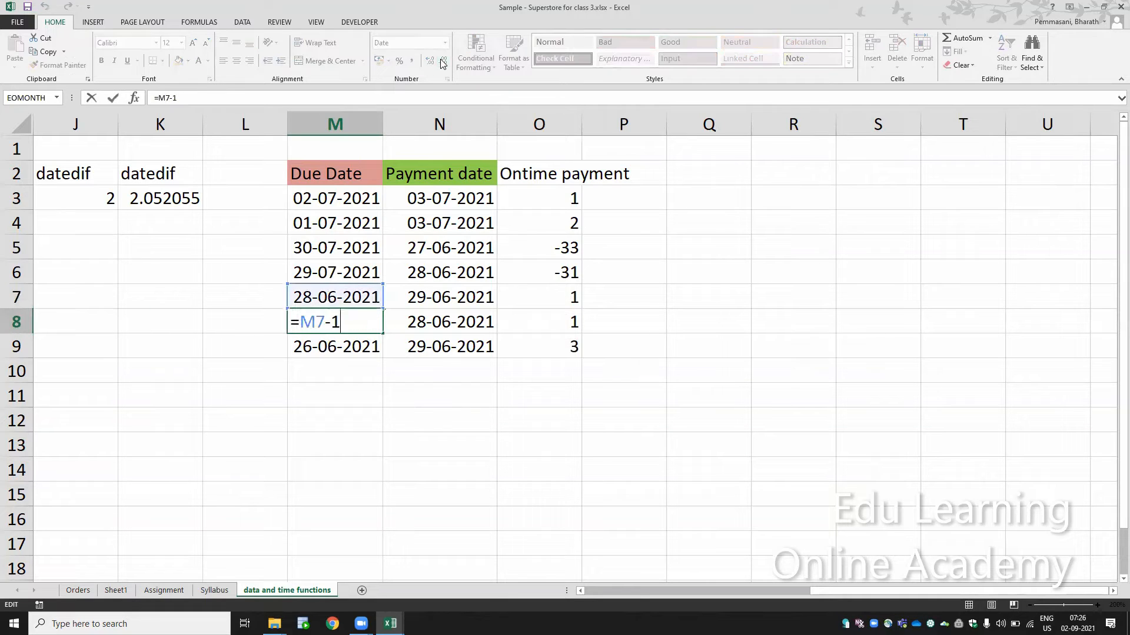
key("Escape")
key("Down")
key("Down")
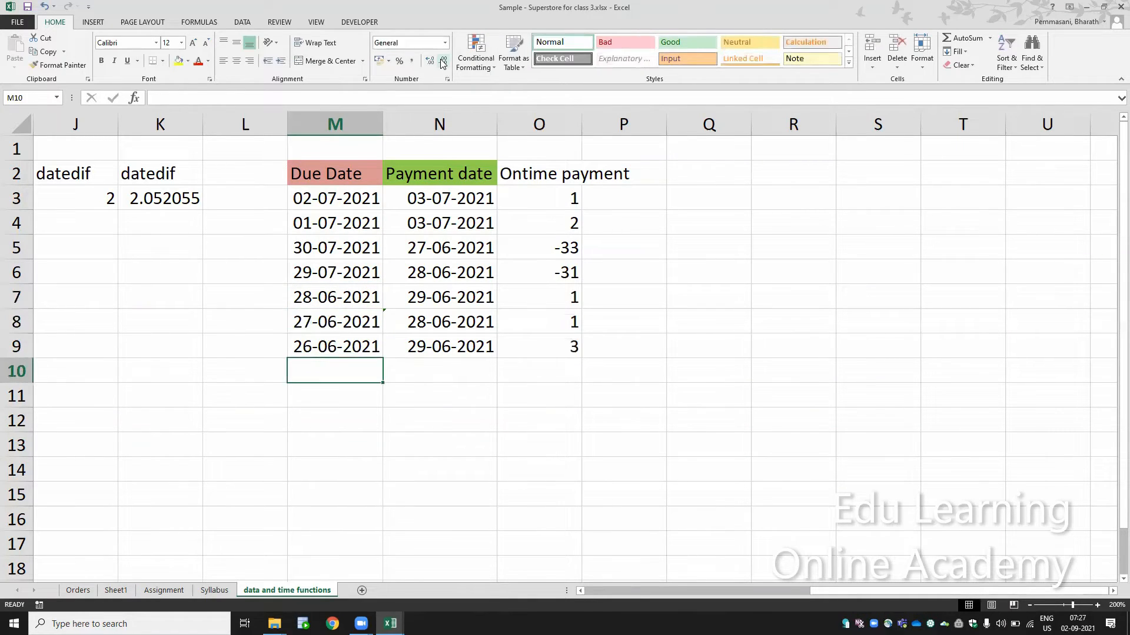
key("Up")
key("shift+Up")
key("shift+Up")
key("shift+Up")
key("shift+Up")
key("shift+Up")
key("shift+Up")
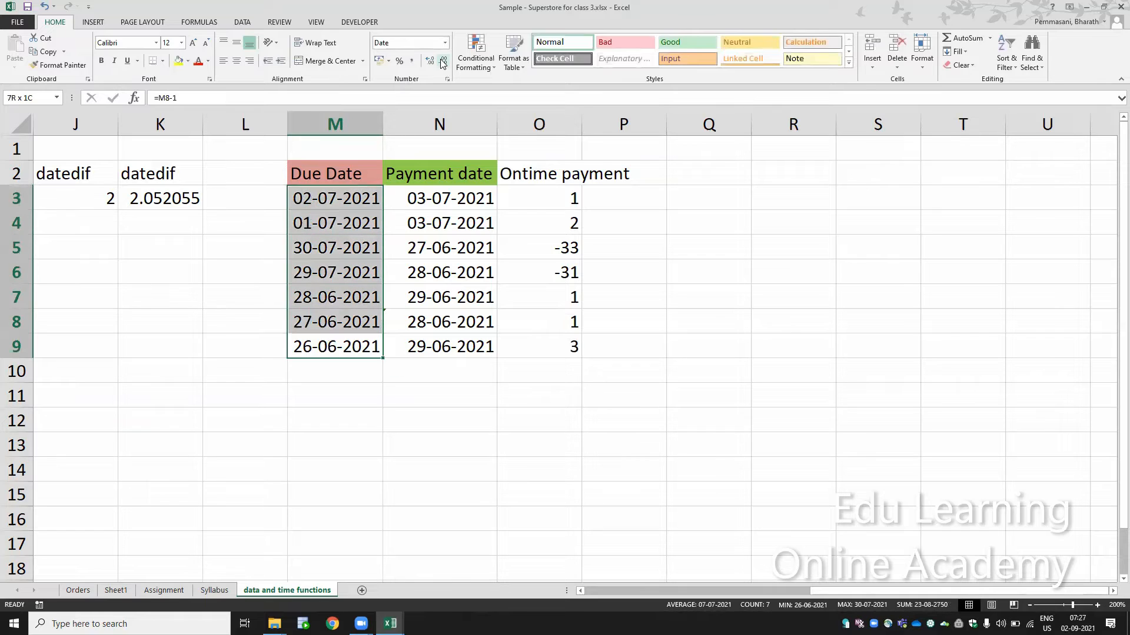
key("ctrl+c")
key("v")
key("Return")
key("Escape")
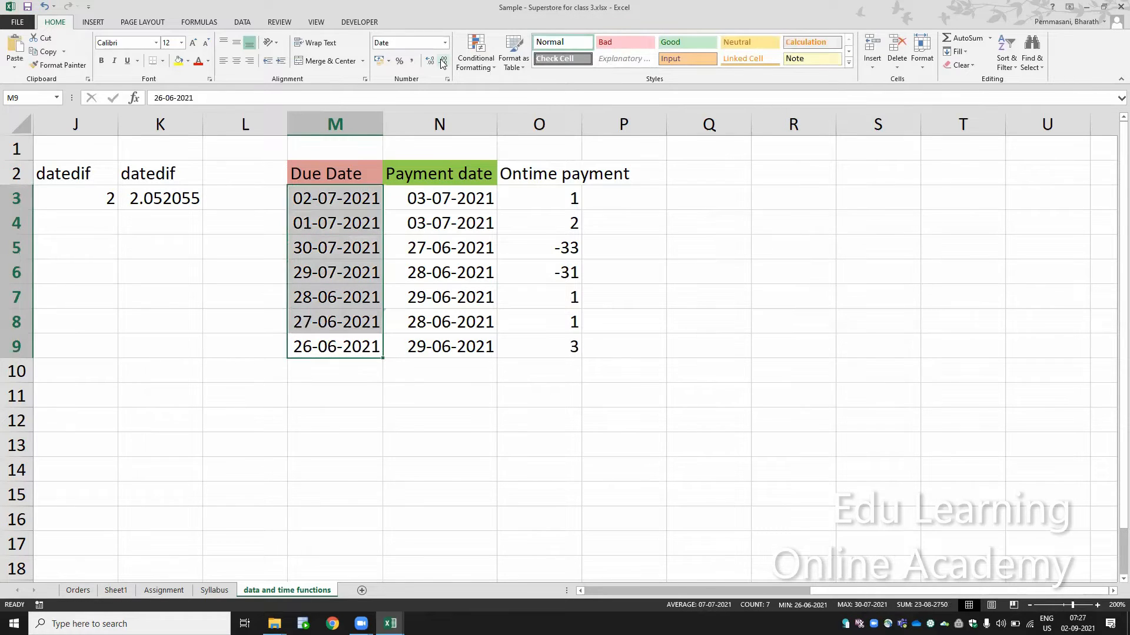
Set the due date in M9 to 29-06-2021
key("Down")
key("Down")
key("Up")
key("Up")
key("F2")
key("Left")
key("Left")
key("Left")
key("Left")
key("Left")
key("Left")
key("Left")
key("Left")
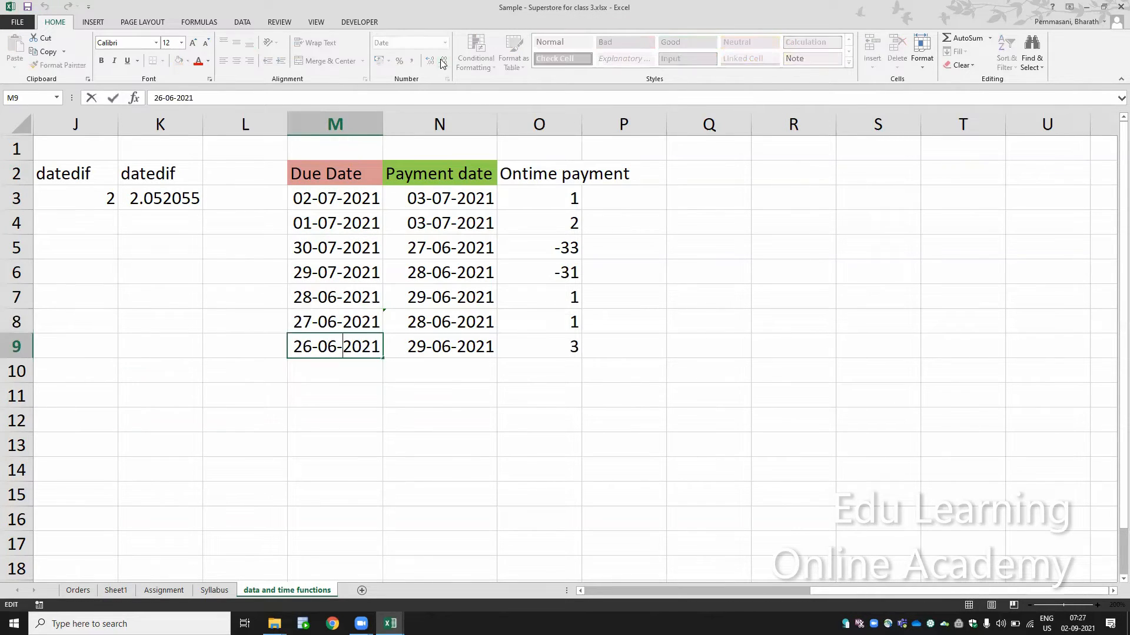
key("BackSpace")
type("9")
key("Return")
key("Up")
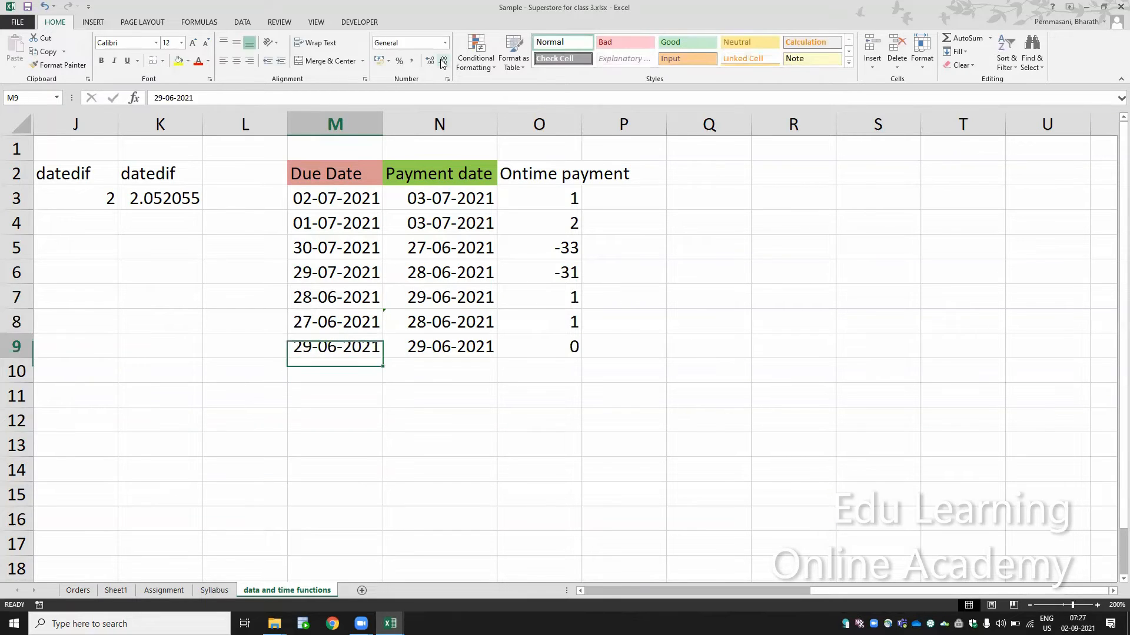
Set the due date in M9 to 21-06-2021
key("F2")
key("Left")
key("Left")
key("Left")
key("Left")
key("Left")
key("Left")
key("Left")
key("Left")
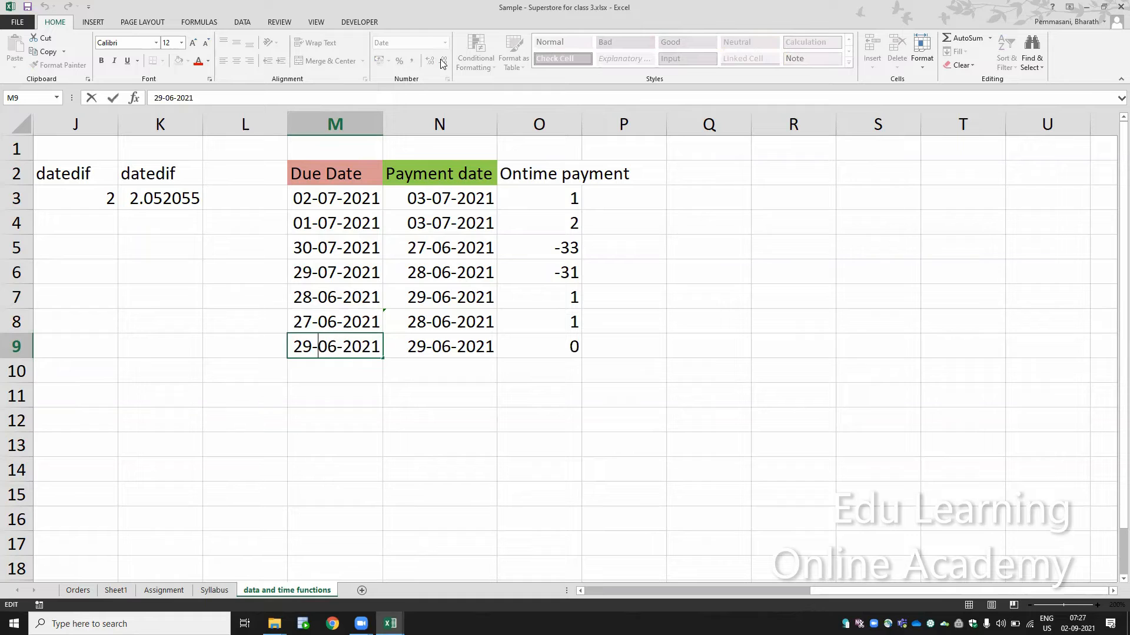
key("BackSpace")
type("1")
key("Return")
key("Up")
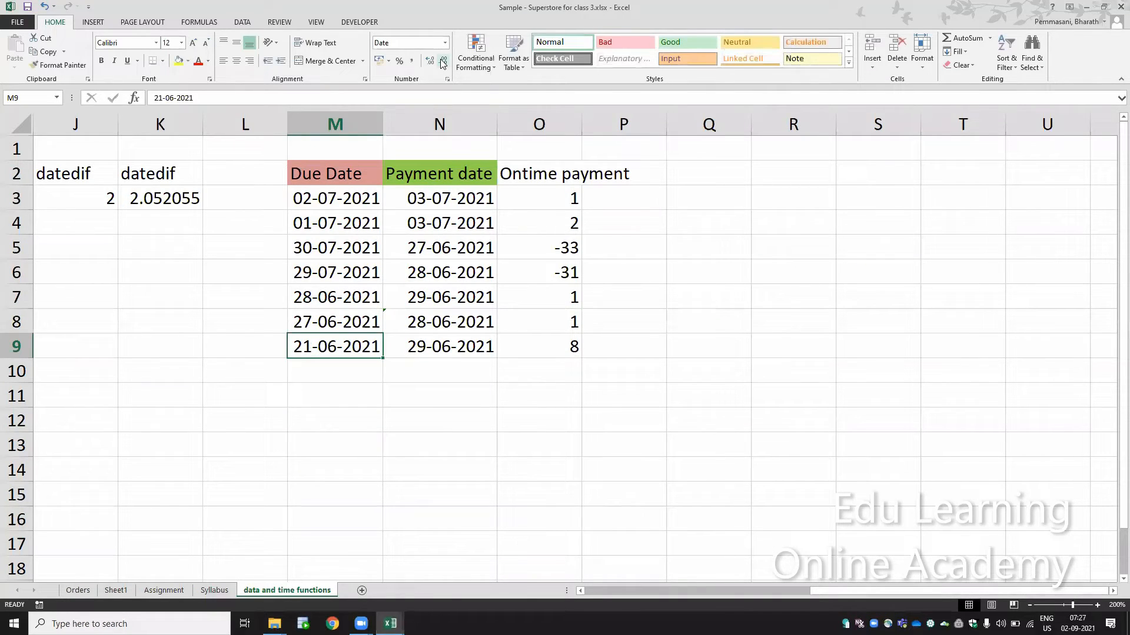
key("Right")
key("Right")
key("Right")
key("Right")
key("Right")
key("Right")
key("Up")
key("Up")
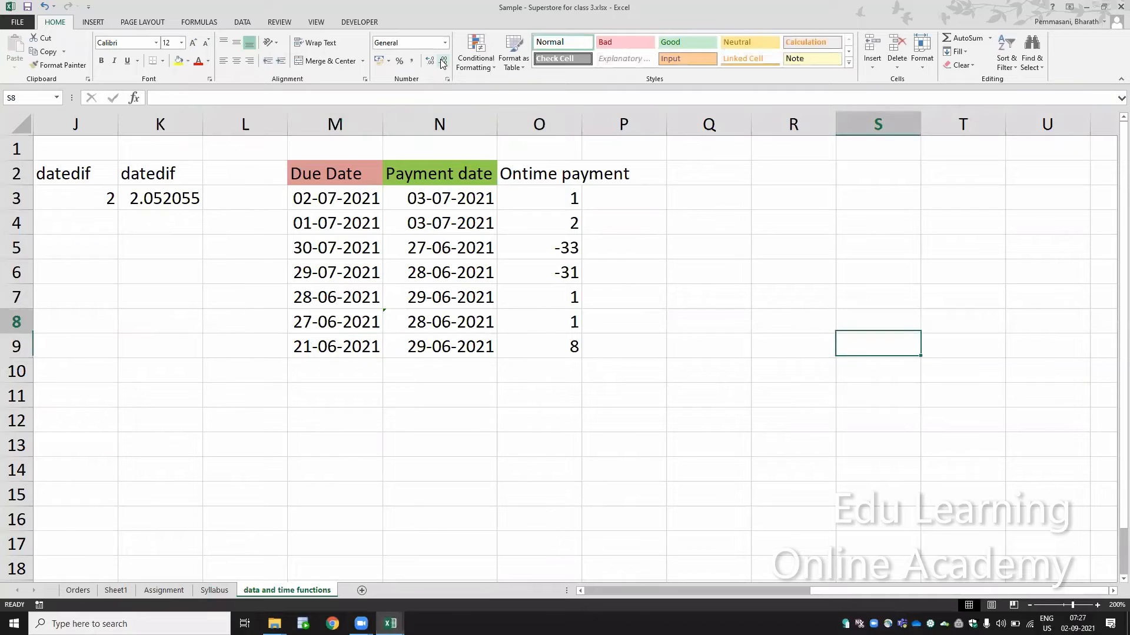
key("Up")
key("Up")
key("Up")
key("Up")
key("Up")
key("Up")
key("Left")
key("Left")
key("Down")
key("Down")
key("Down")
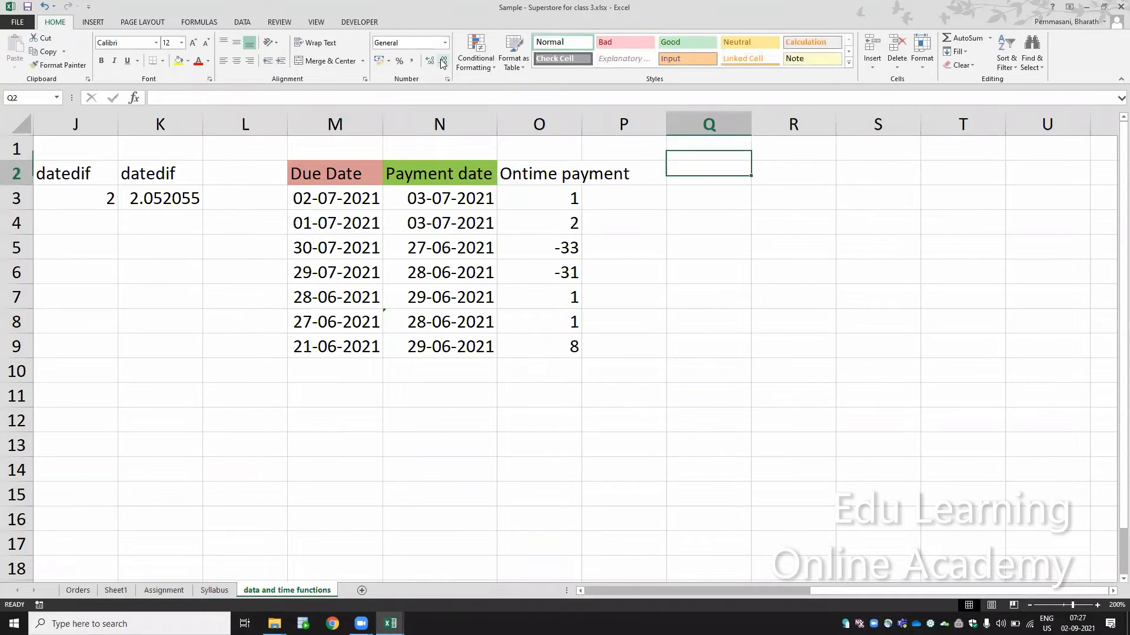
key("Left")
key("Down")
key("Down")
key("Down")
key("Down")
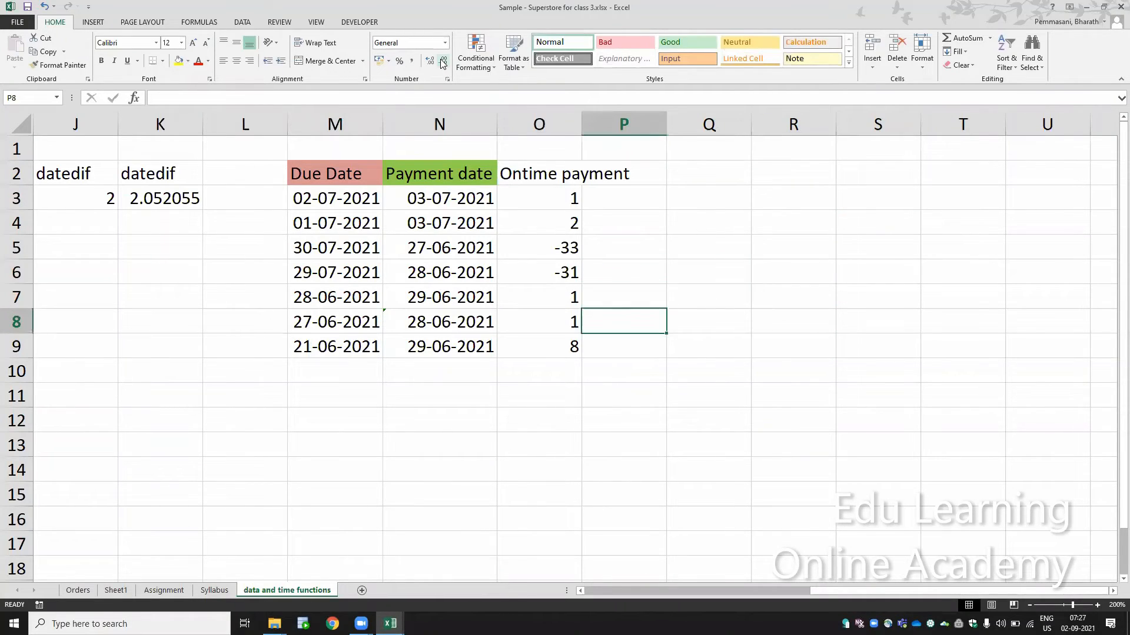
Set the due date in M8 to 13-06-2021
key("Left")
key("Left")
key("Left")
key("F2")
key("Left")
key("Left")
key("Left")
key("Left")
key("Left")
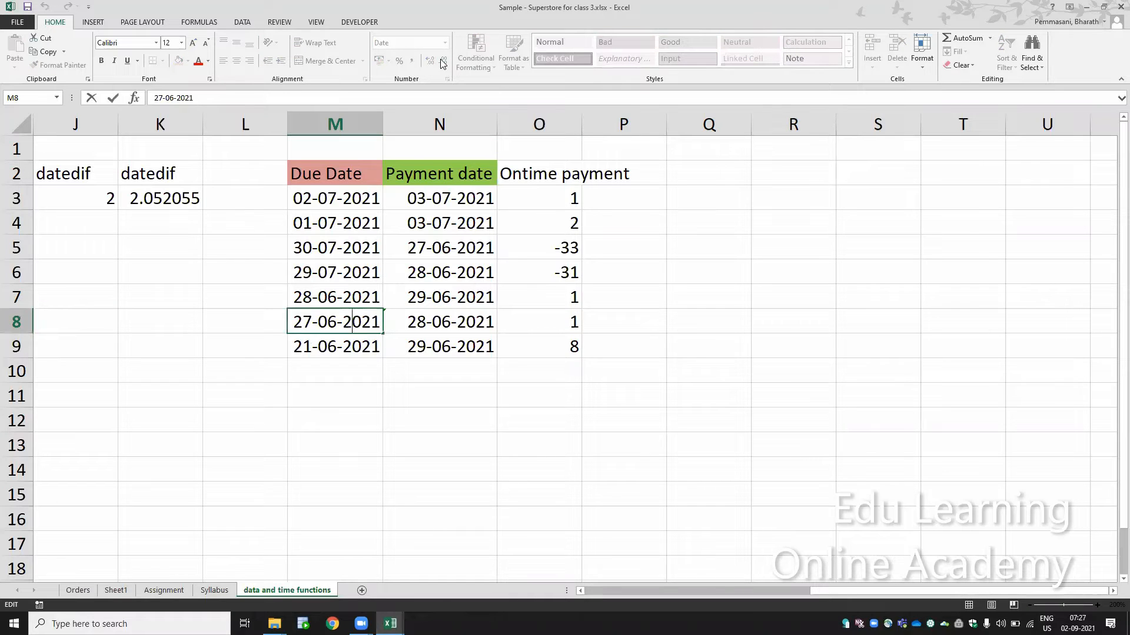
key("Left")
key("Left")
key("Left")
key("BackSpace")
key("BackSpace")
type("13")
key("Return")
key("Up")
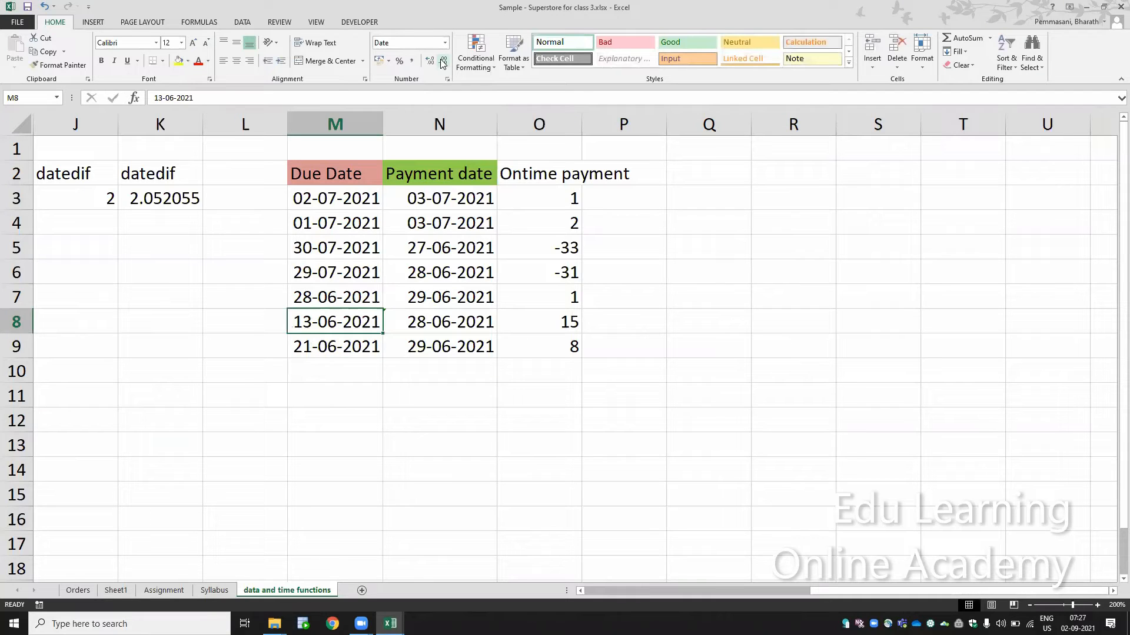
Set the due date in M7 to 22-06-2021
key("Up")
key("F2")
key("Left")
key("Left")
key("Left")
key("Left")
key("Left")
key("Left")
key("Left")
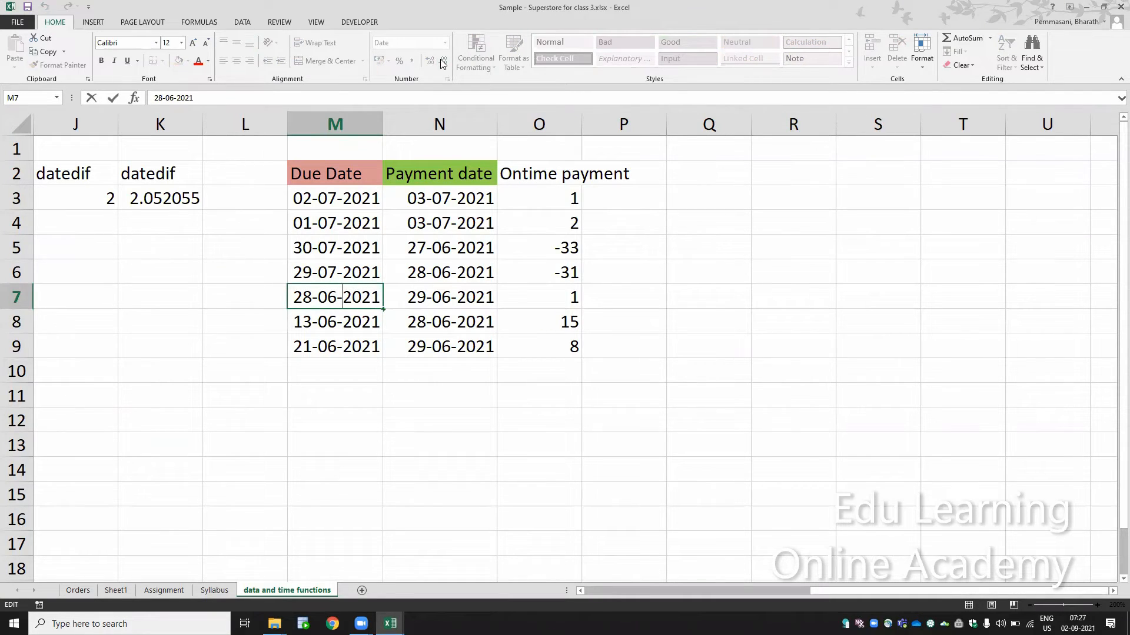
key("Left")
key("Left")
key("BackSpace")
type("2")
key("Return")
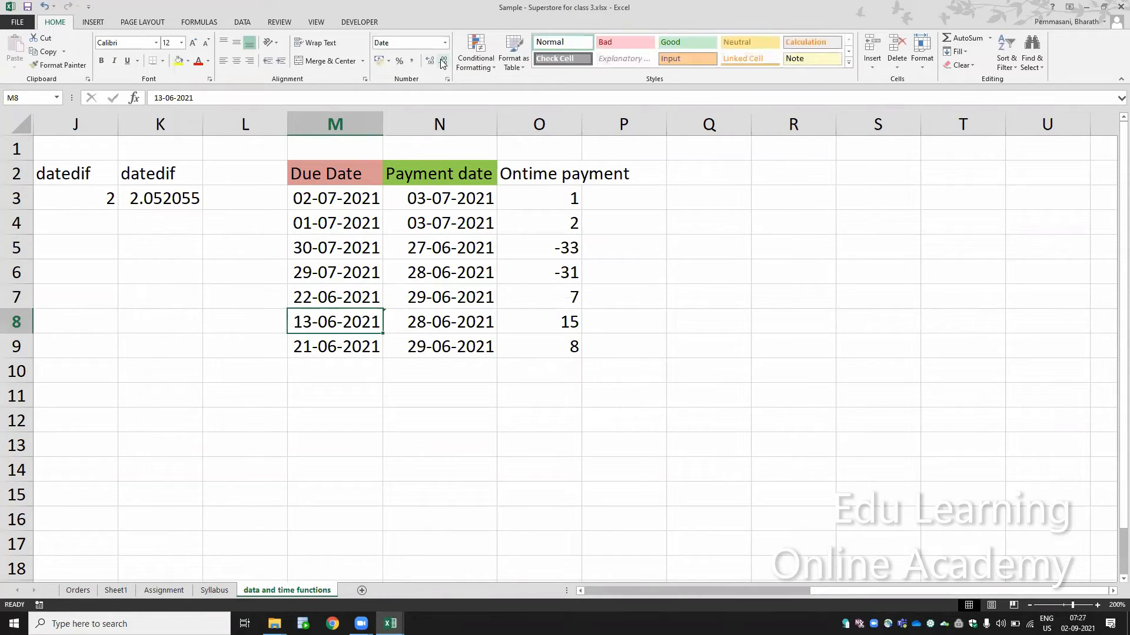
Set the due date in M6 to 29-08-2021
key("Right")
key("Right")
key("Up")
key("Up")
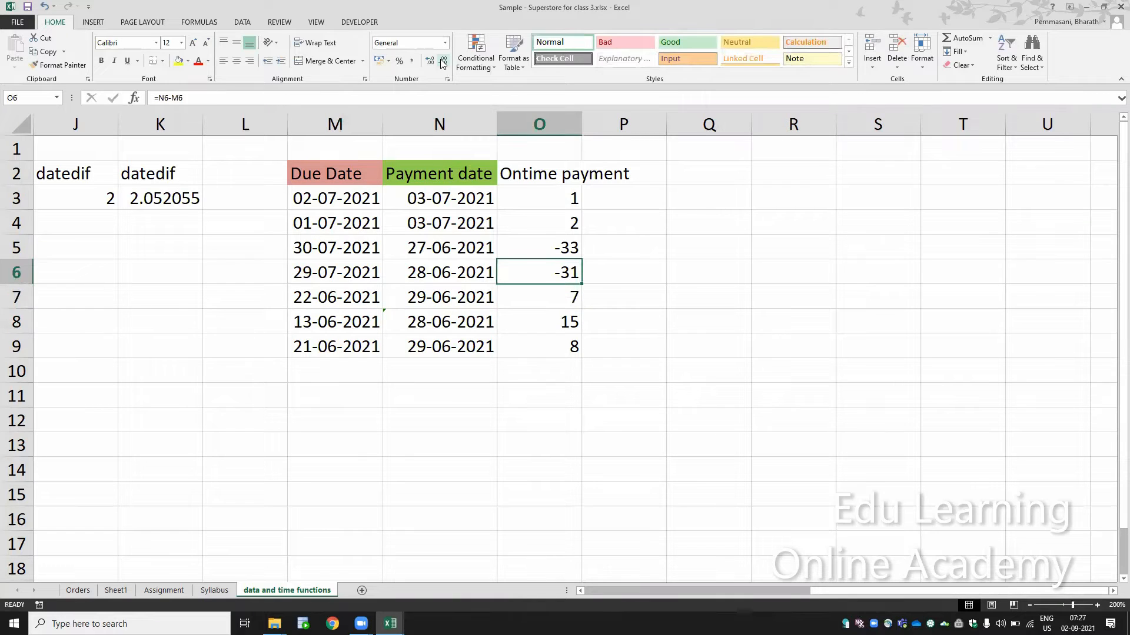
key("Left")
key("Left")
key("F2")
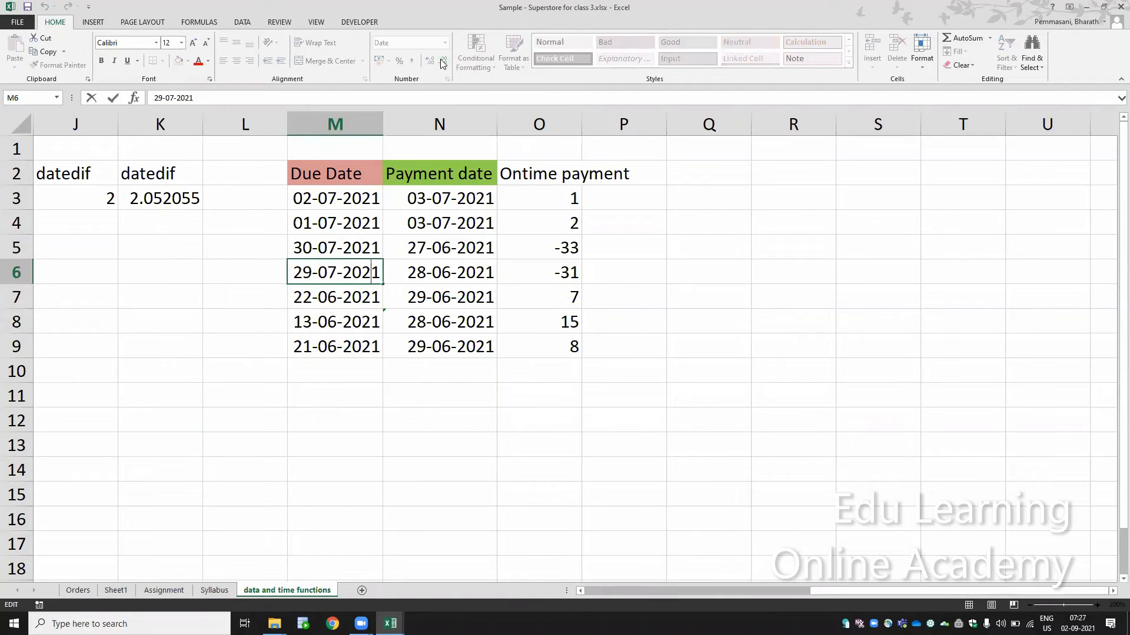
key("Left")
key("Left")
key("Left")
key("Left")
key("Left")
key("Left")
key("Left")
key("Left")
key("Right")
key("Right")
key("Right")
key("BackSpace")
type("7")
key("BackSpace")
type("8")
key("Return")
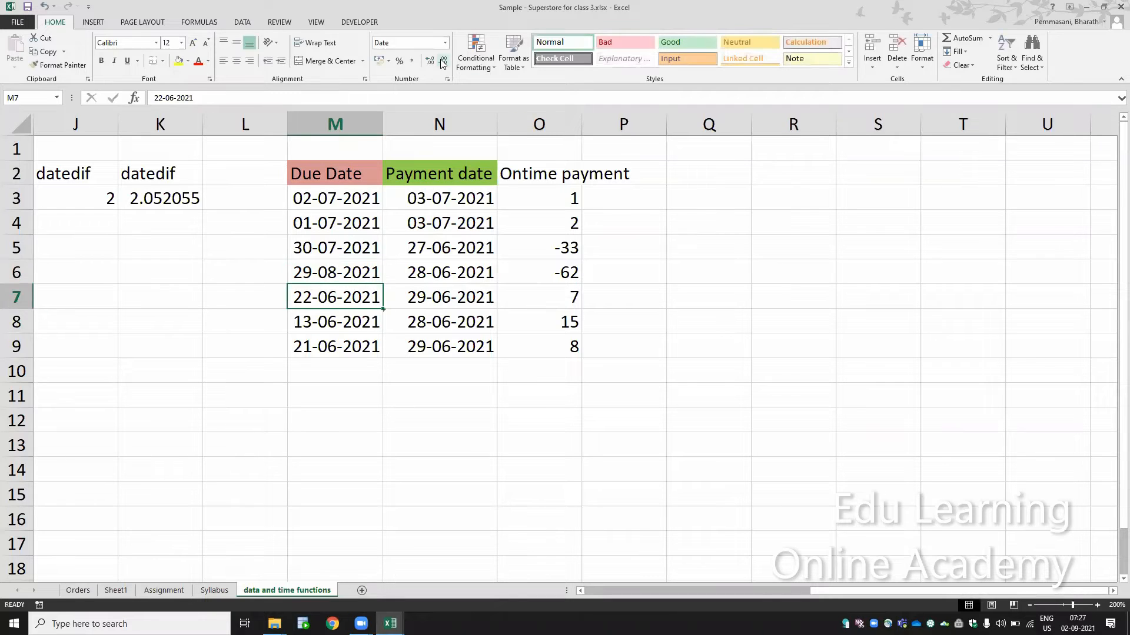
Set the due date in M6 to 29-06-2021
key("Up")
key("F2")
key("Left")
key("Left")
key("Left")
key("Left")
key("Left")
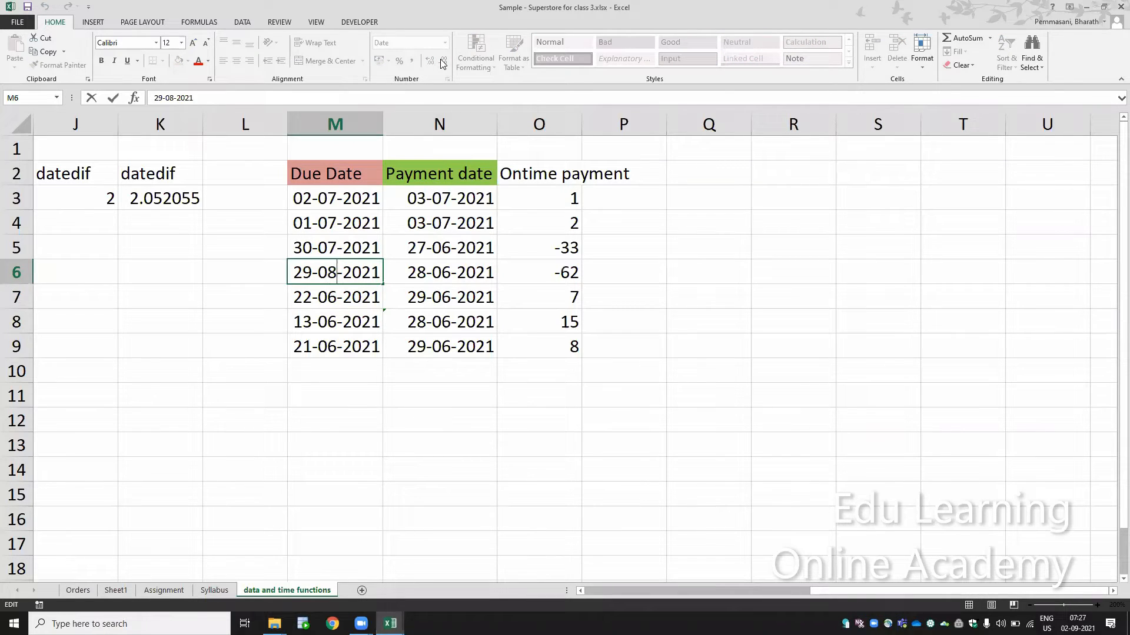
key("BackSpace")
type("6")
key("Return")
Set the due date in M5 to 30-06-2021
key("Up")
key("Up")
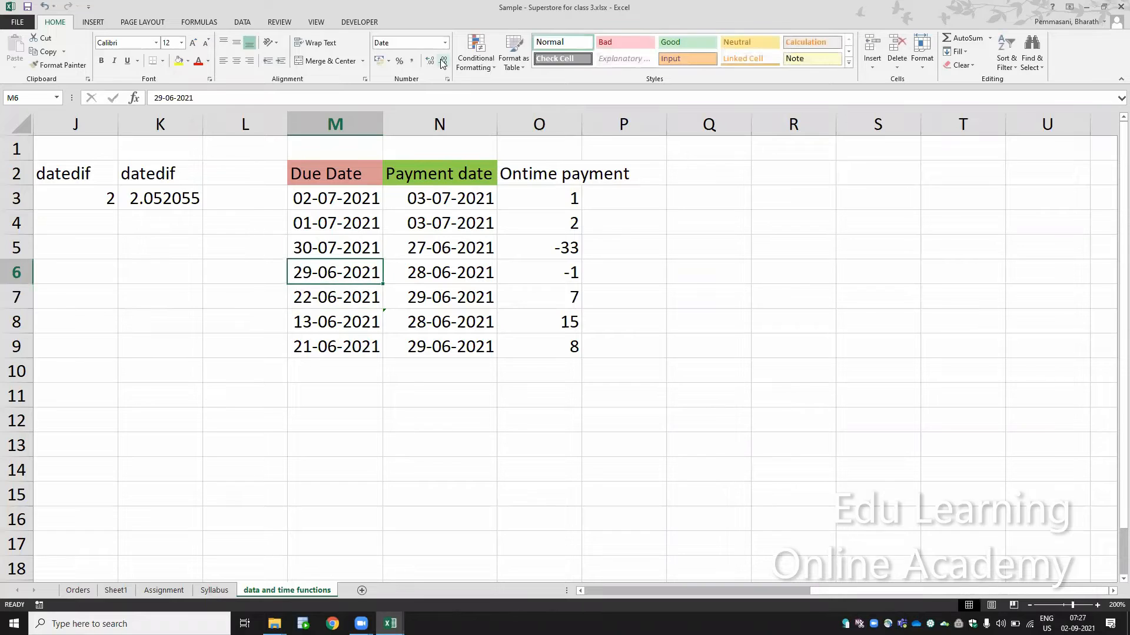
key("Left")
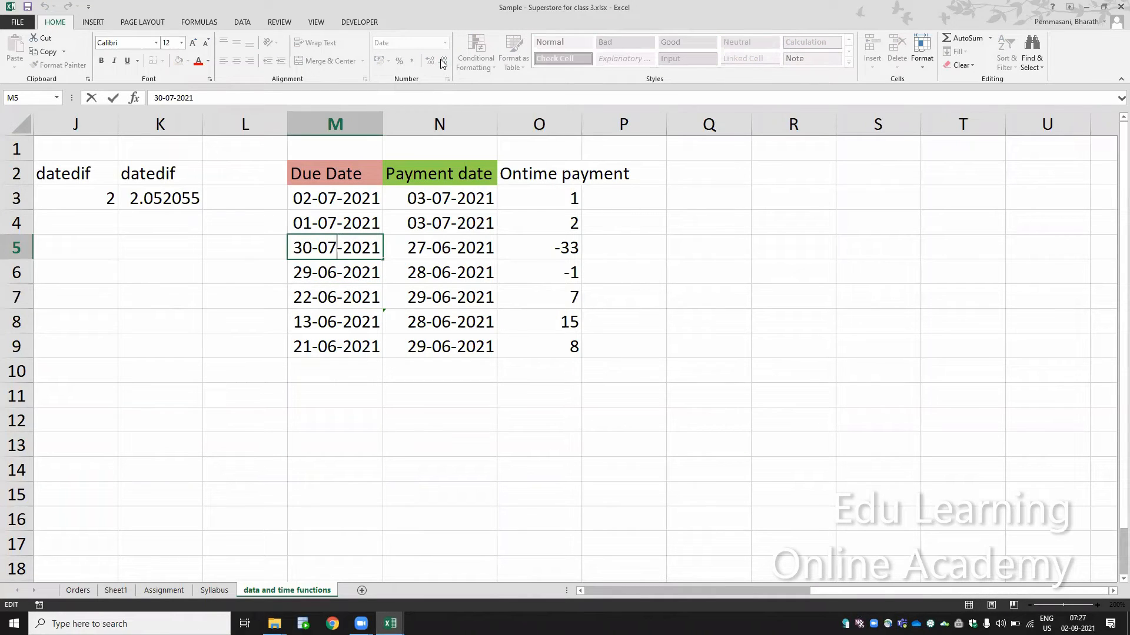
key("BackSpace")
type("6")
key("Return")
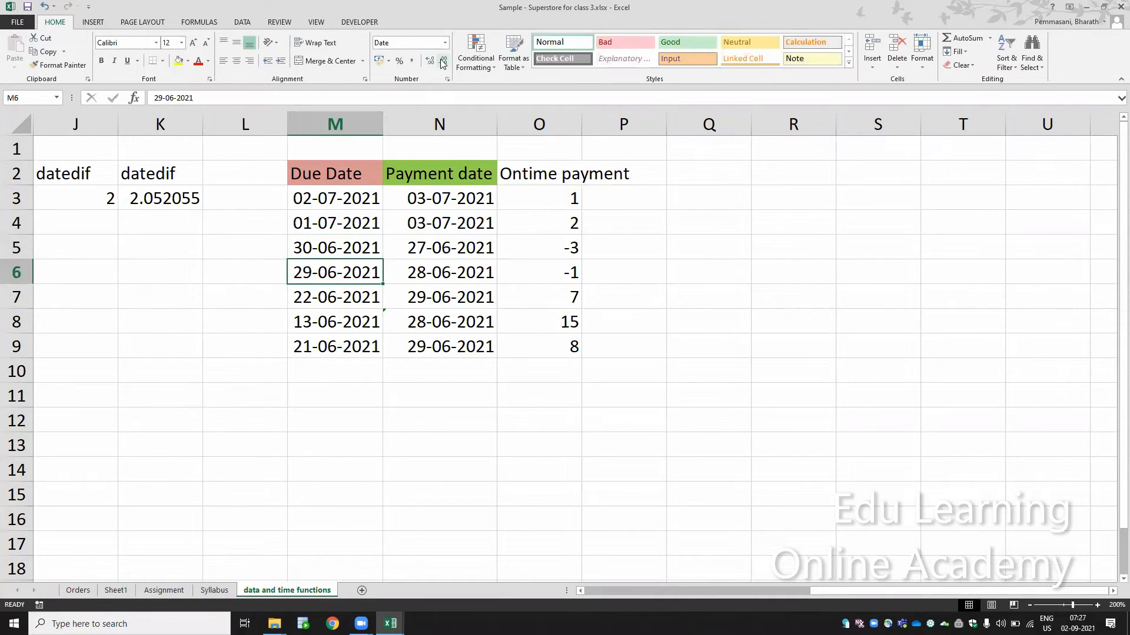
Set the due date in M4 to 01-08-2021
key("Up")
key("Up")
key("F2")
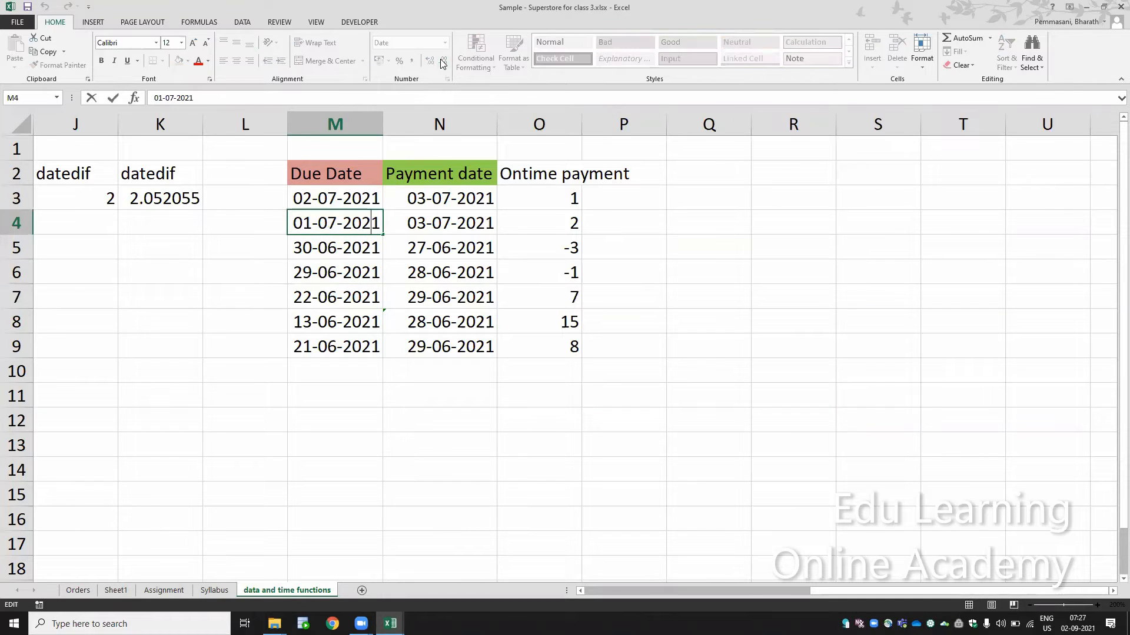
key("Left")
key("Left")
key("Left")
key("Left")
key("Left")
key("Left")
key("Left")
key("Left")
key("Right")
key("Right")
key("Right")
key("BackSpace")
type("8")
key("Return")
Set the due date in M4 to 12-07-2021
key("Up")
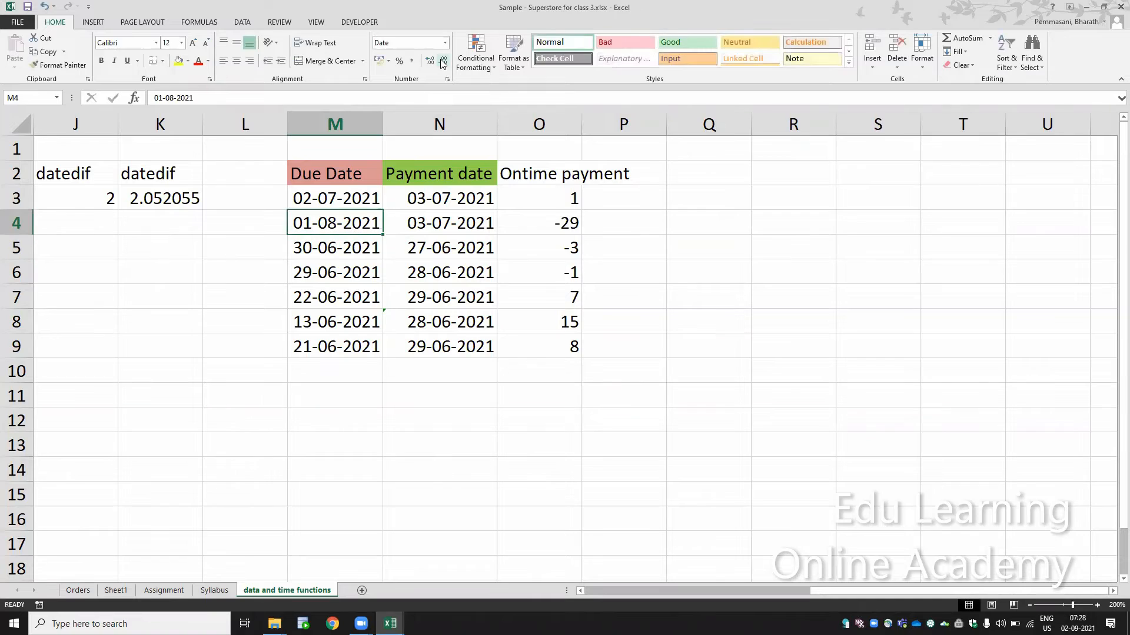
key("F2")
key("Left")
key("Left")
key("Left")
key("Left")
key("Left")
key("Left")
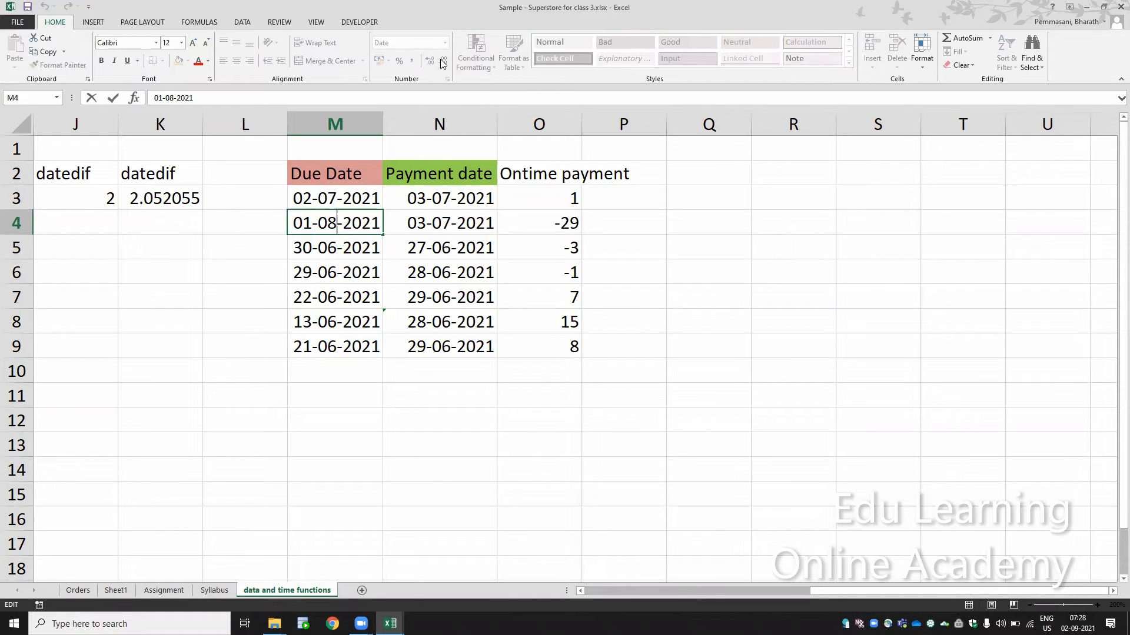
key("Right")
key("BackSpace")
type("7")
key("Left")
key("Left")
key("Left")
key("BackSpace")
key("BackSpace")
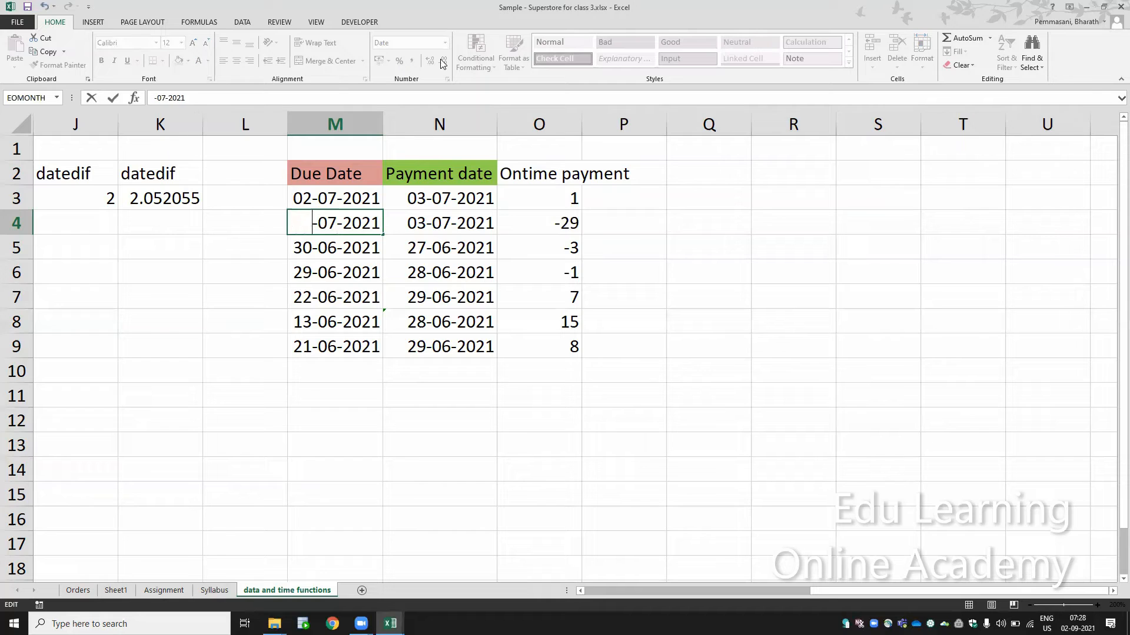
type("12")
key("Return")
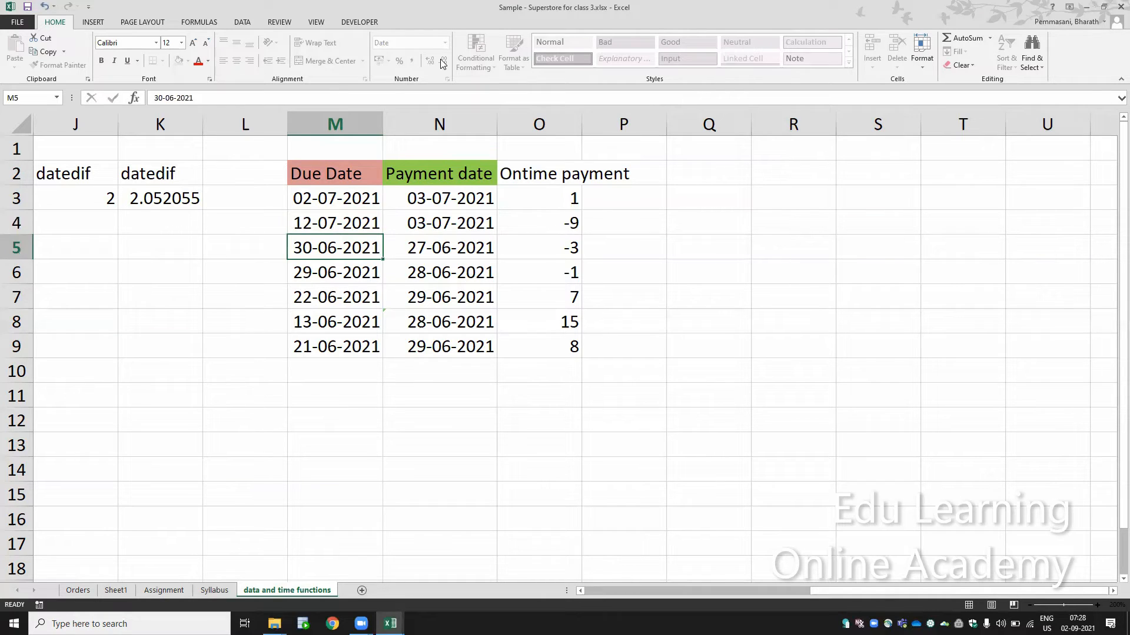
Set the due date in M4 to 12-06-2021
key("Up")
key("F2")
key("Left")
key("Left")
key("Left")
key("Left")
key("Left")
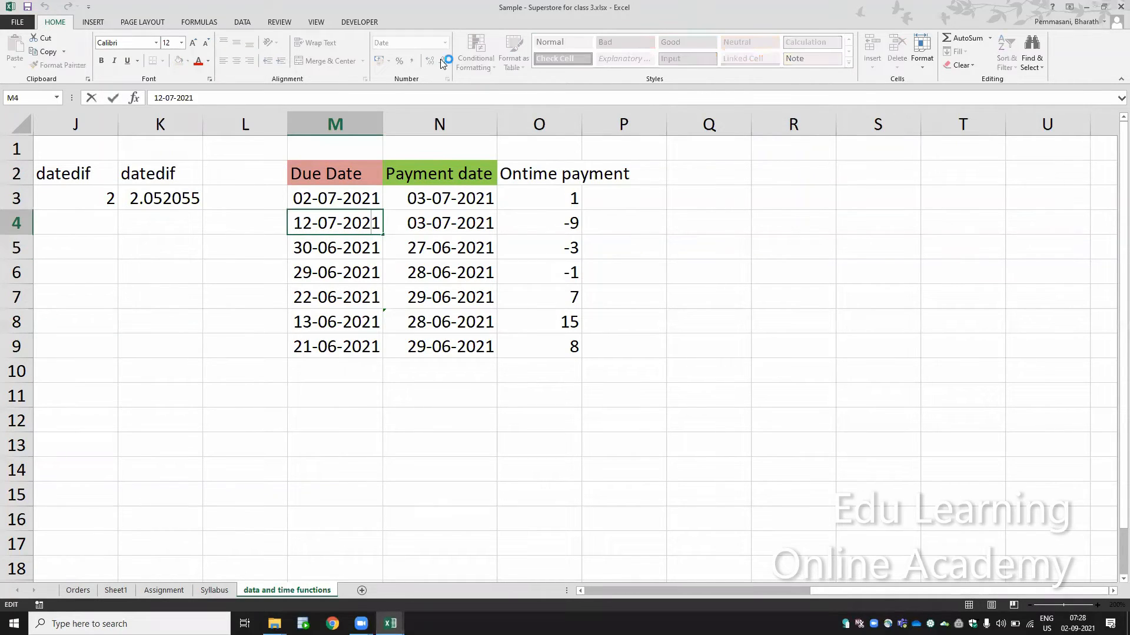
key("BackSpace")
key("F1")
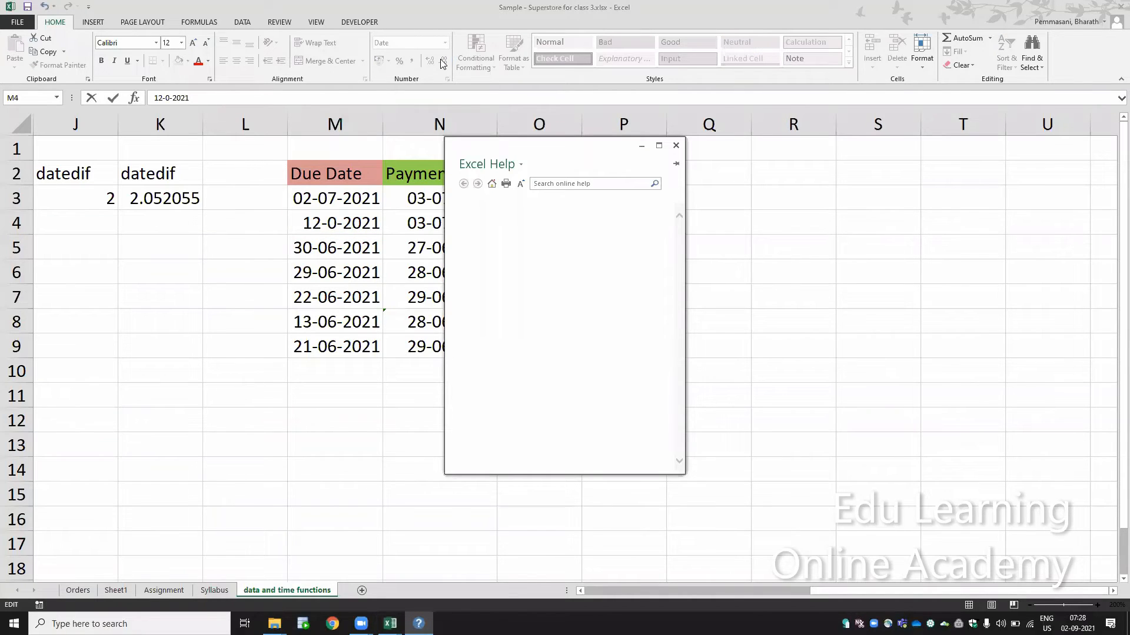
left_click(676, 145)
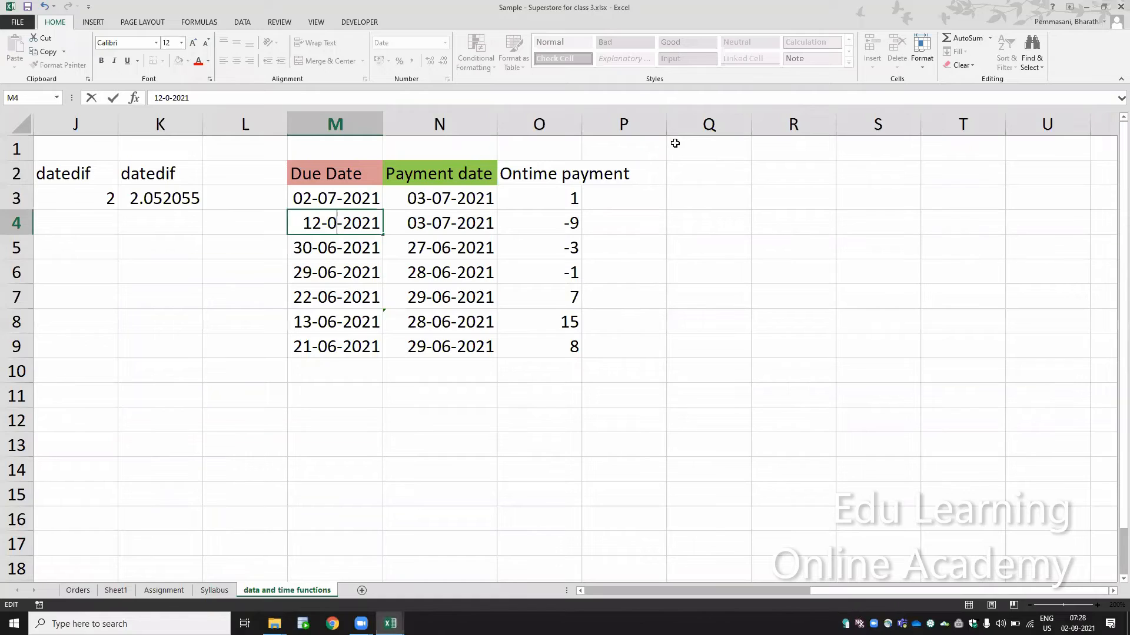
type("6")
key("Return")
Enter the heading "Bucket" in P2, beside the Ontime payment heading
key("Up")
key("Right")
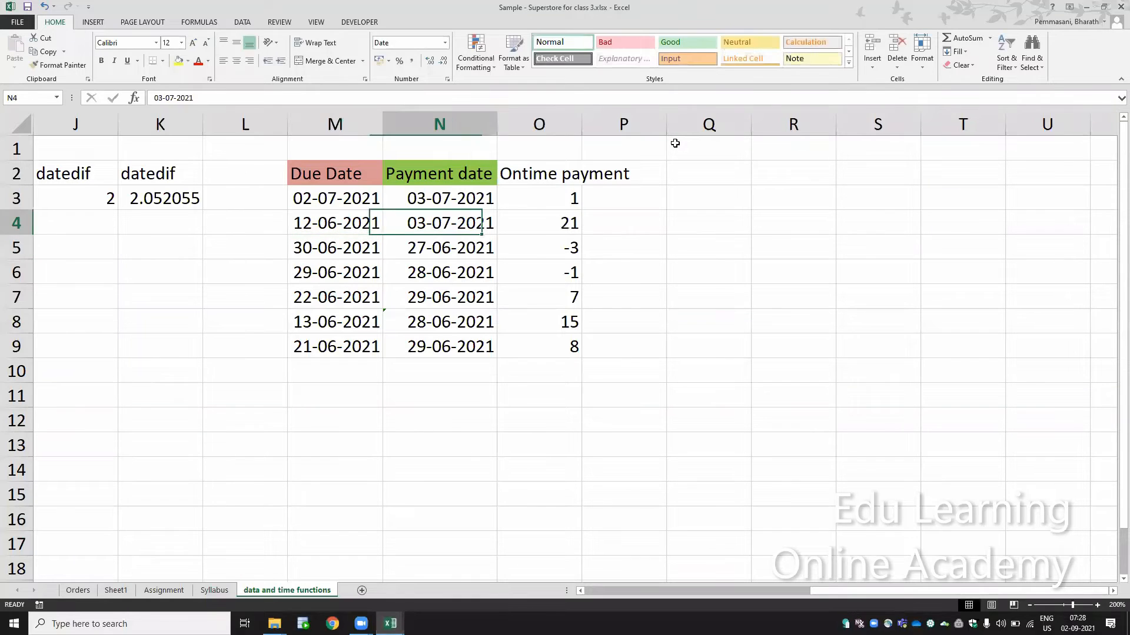
key("Right")
key("Right")
key("Right")
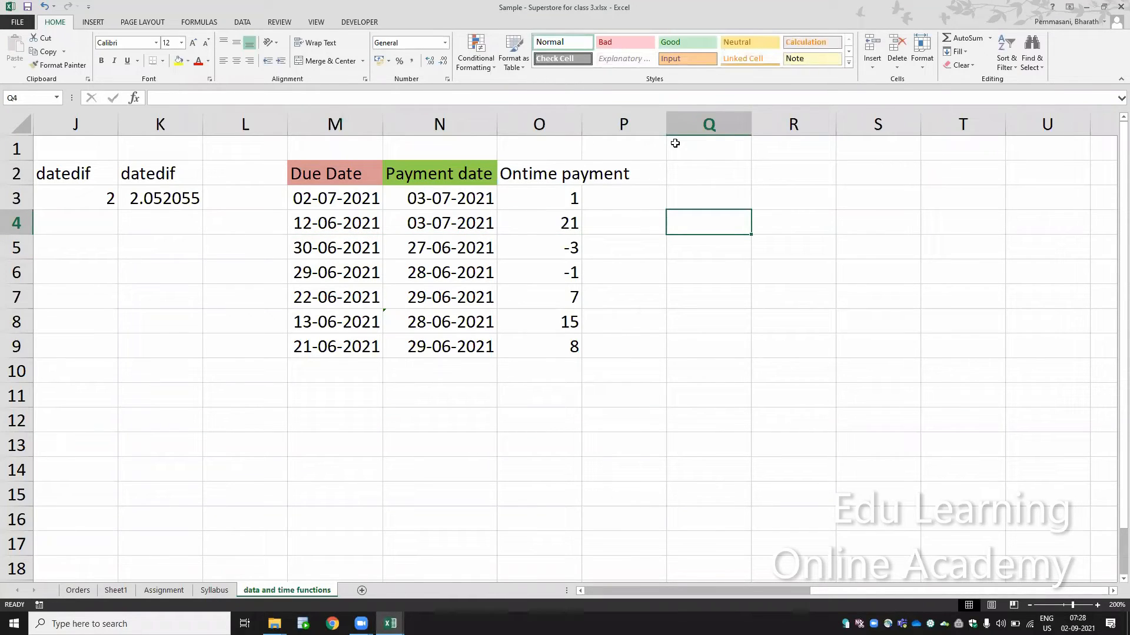
key("Up")
key("Up")
key("Left")
type("Bucket")
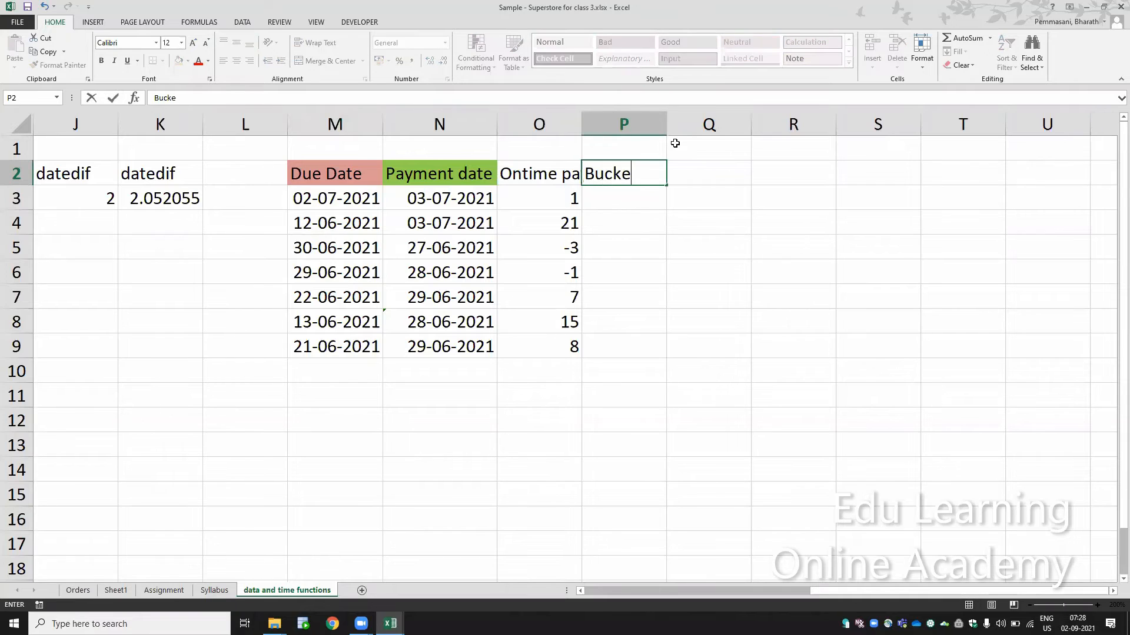
key("Return")
Change the heading in P2 to "Ageing Bucket"
key("Up")
key("F2")
type("A")
key("BackSpace")
key("BackSpace")
key("BackSpace")
key("BackSpace")
key("BackSpace")
key("BackSpace")
key("BackSpace")
key("BackSpace")
type("Agei")
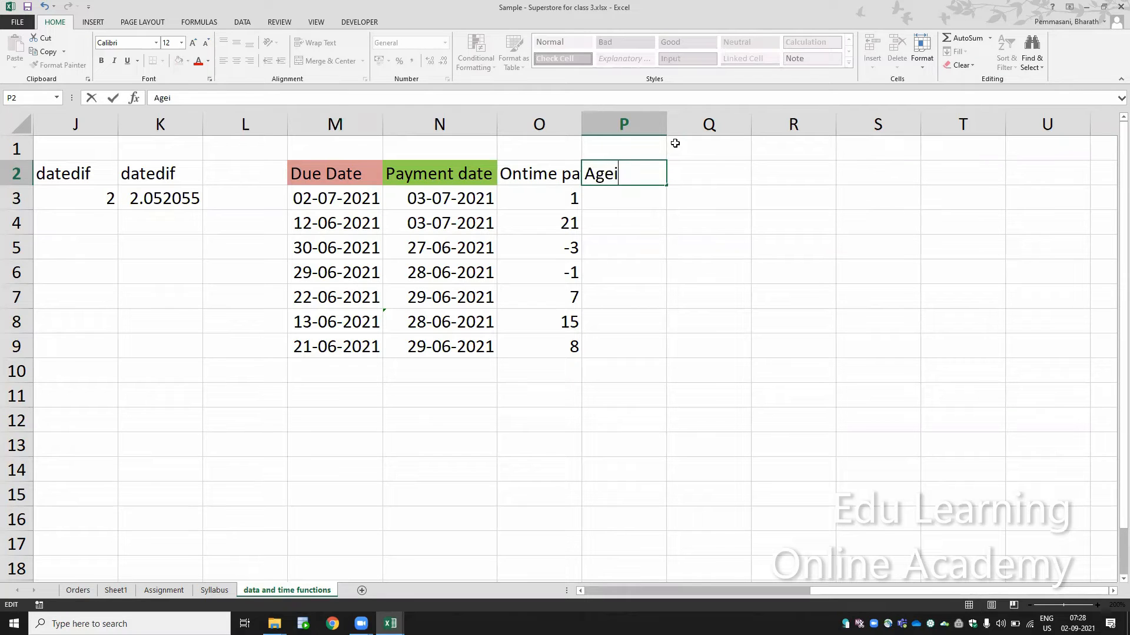
type("ng Bucket")
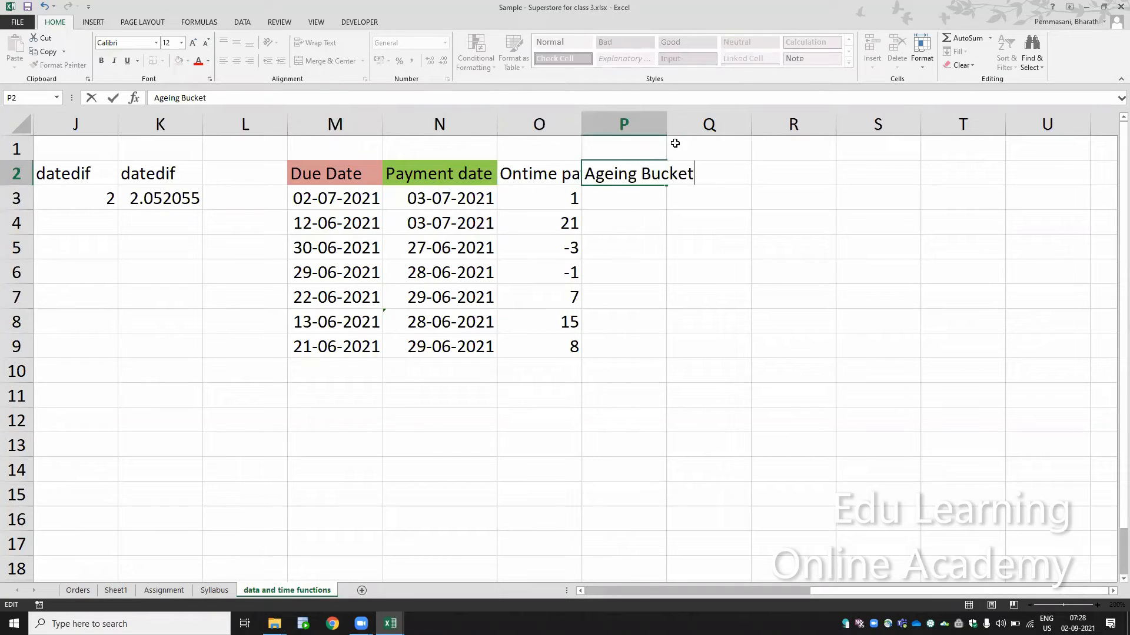
key("ctrl+Return")
Autofit the width of column P to its Ageing Bucket heading
key("alt")
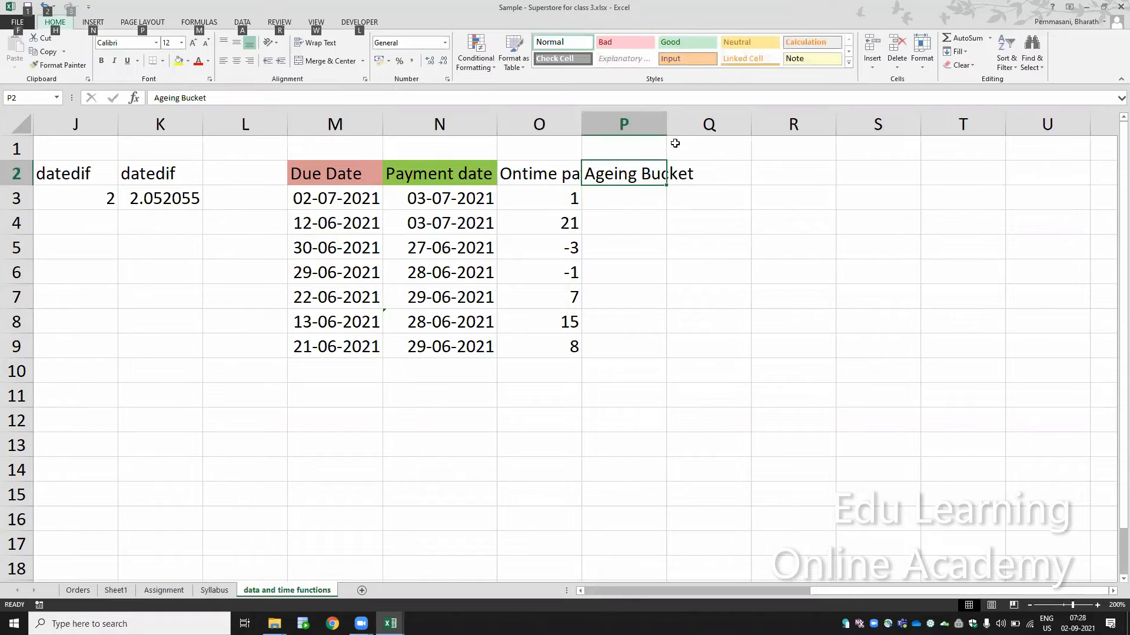
key("h")
key("o")
key("i")
Enter "0 days" in R2 as the first ageing category
key("Right")
key("Right")
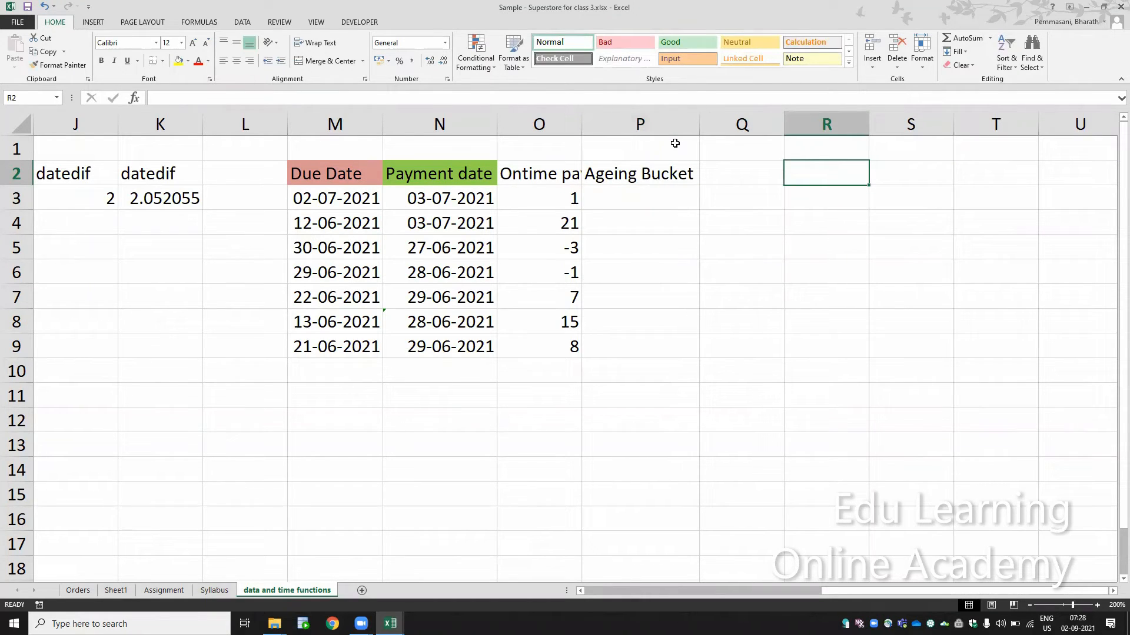
type("0days")
key("BackSpace")
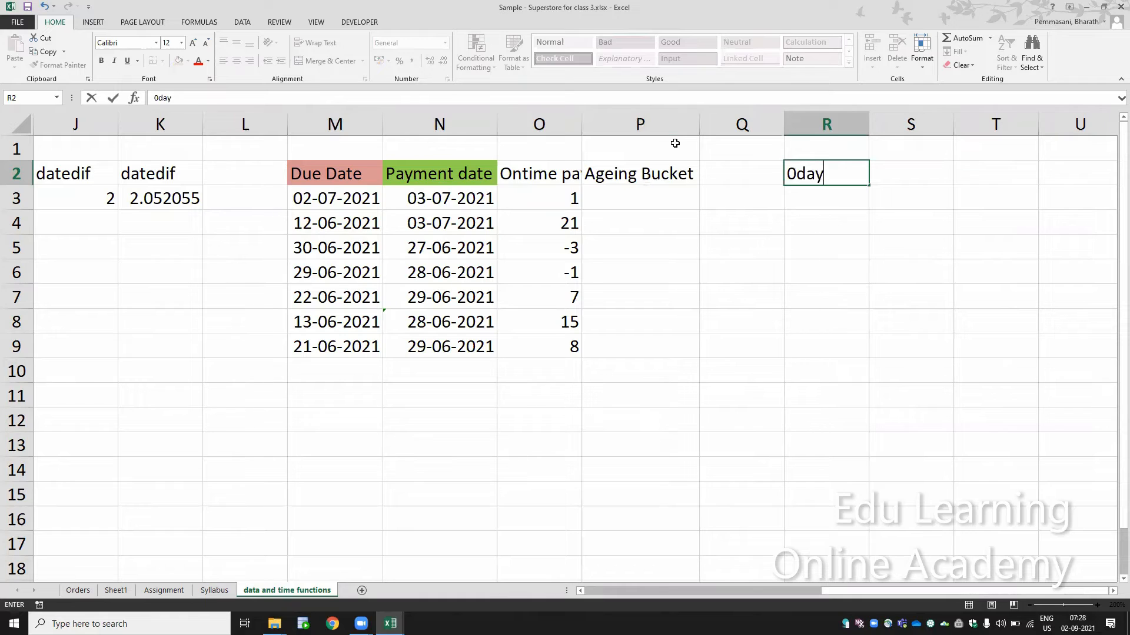
key("BackSpace")
key("BackSpace")
key("BackSpace")
key("BackSpace")
type("0 days")
key("Return")
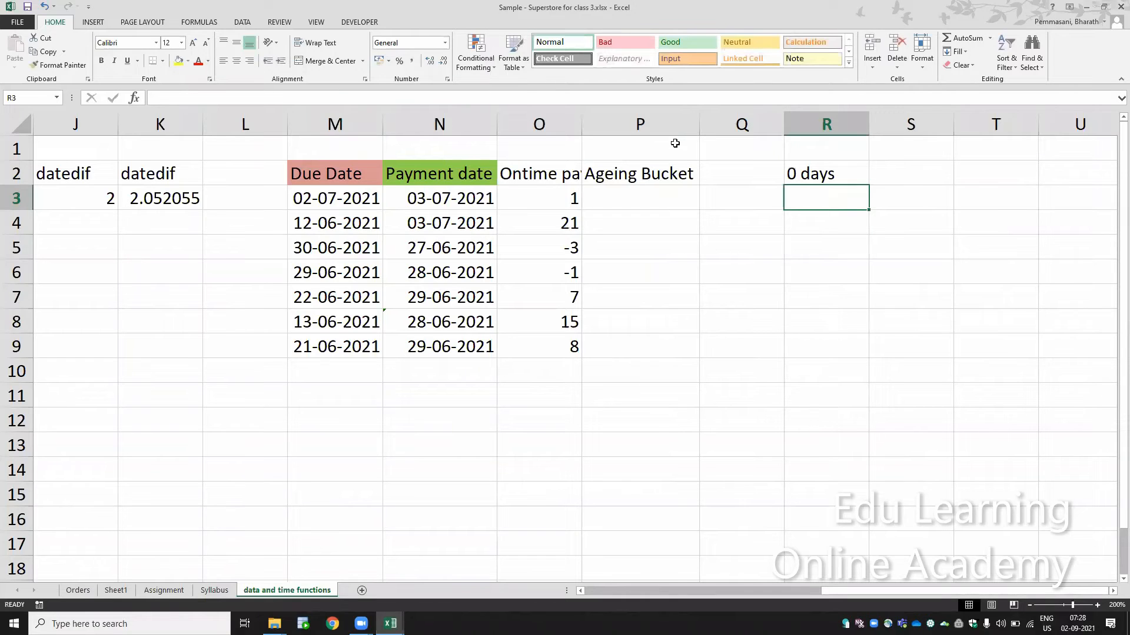
List the ageing categories "1-5 days", "5-10 days" and "10> above" in cells R3 to R5
type("1-")
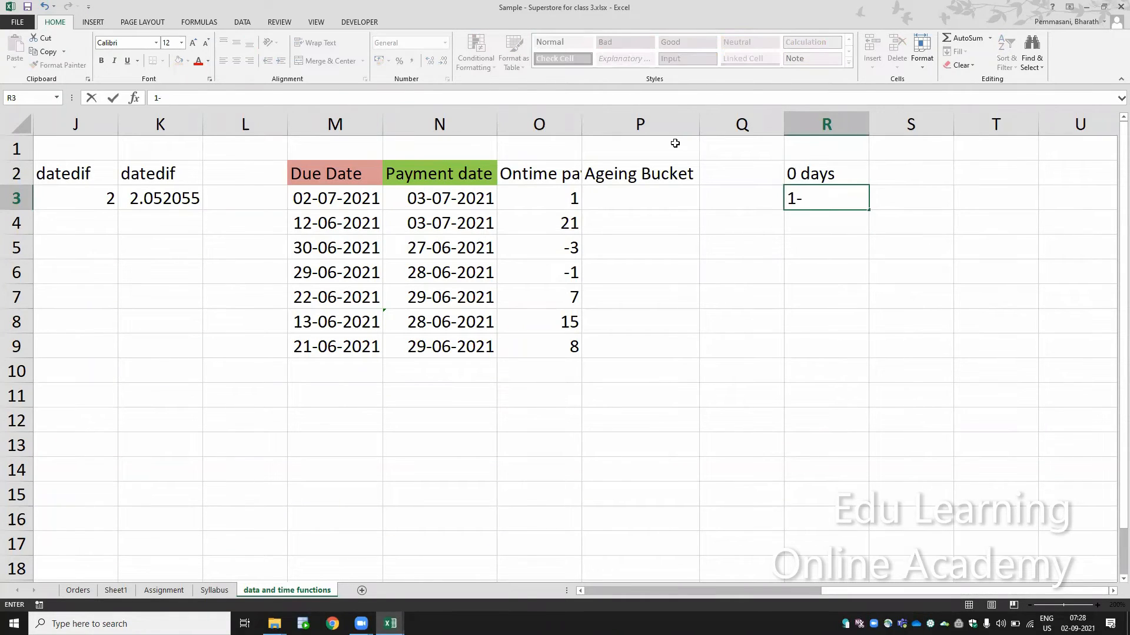
type("5 days")
key("Return")
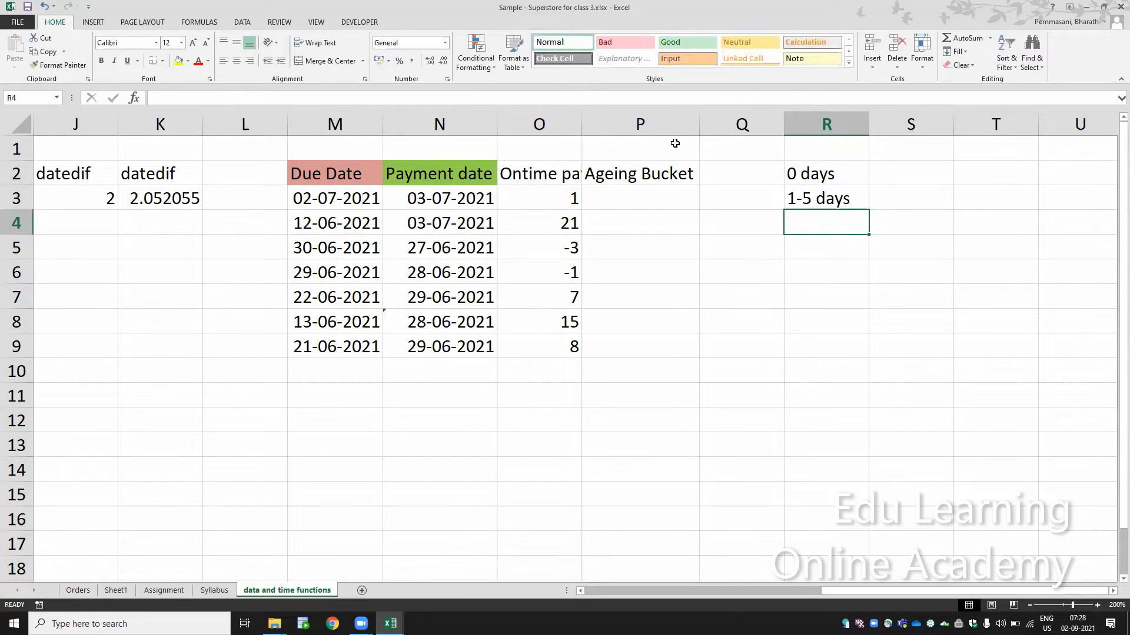
type("5-10 fy")
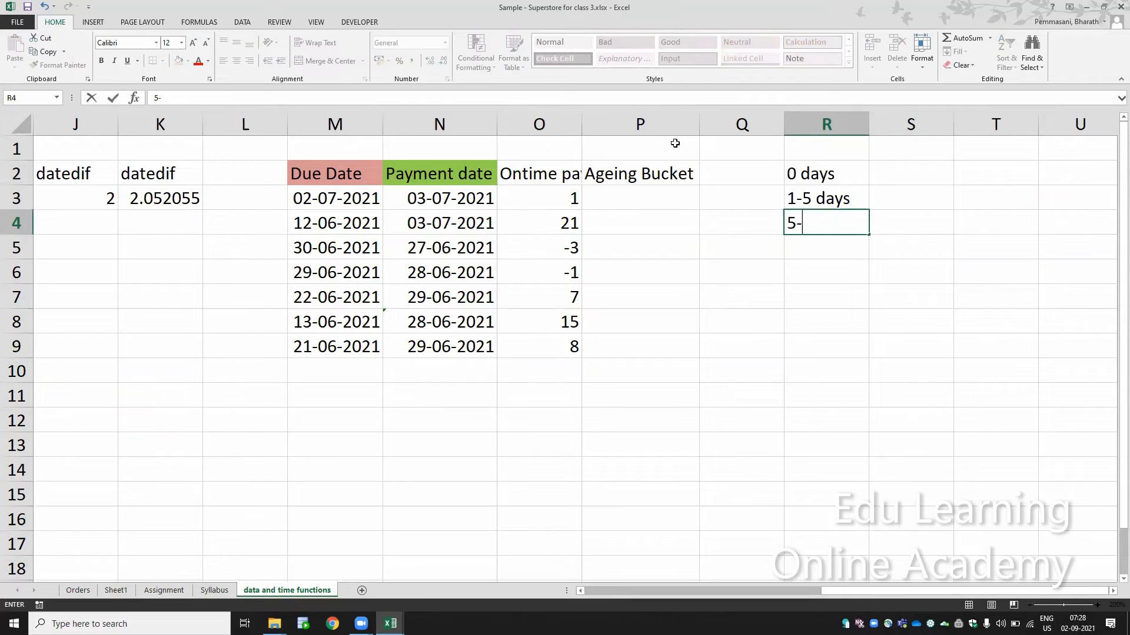
key("BackSpace")
key("BackSpace")
type("days")
key("Return")
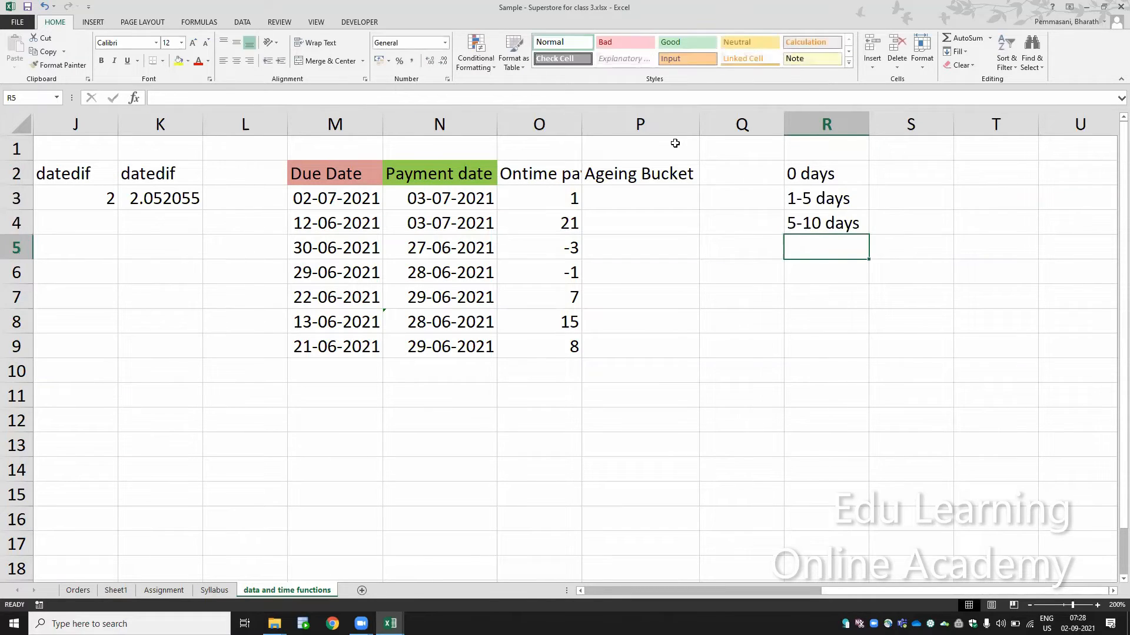
type("10> above")
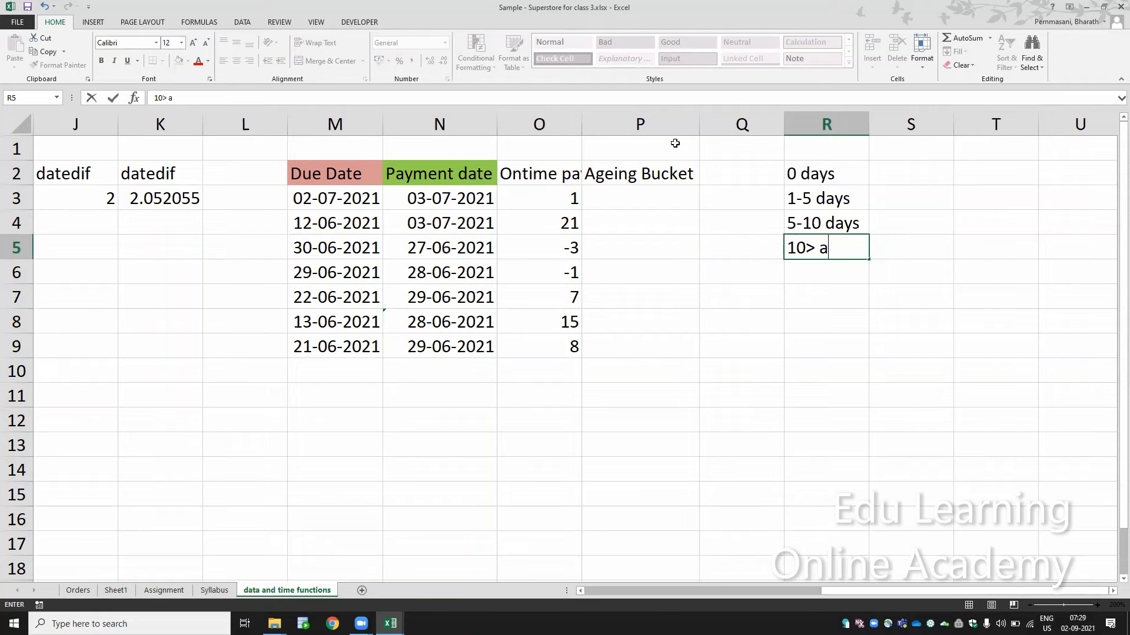
key("Return")
Replace the first ageing category in R2 with "ontime"
key("Up")
key("Up")
key("Up")
key("Up")
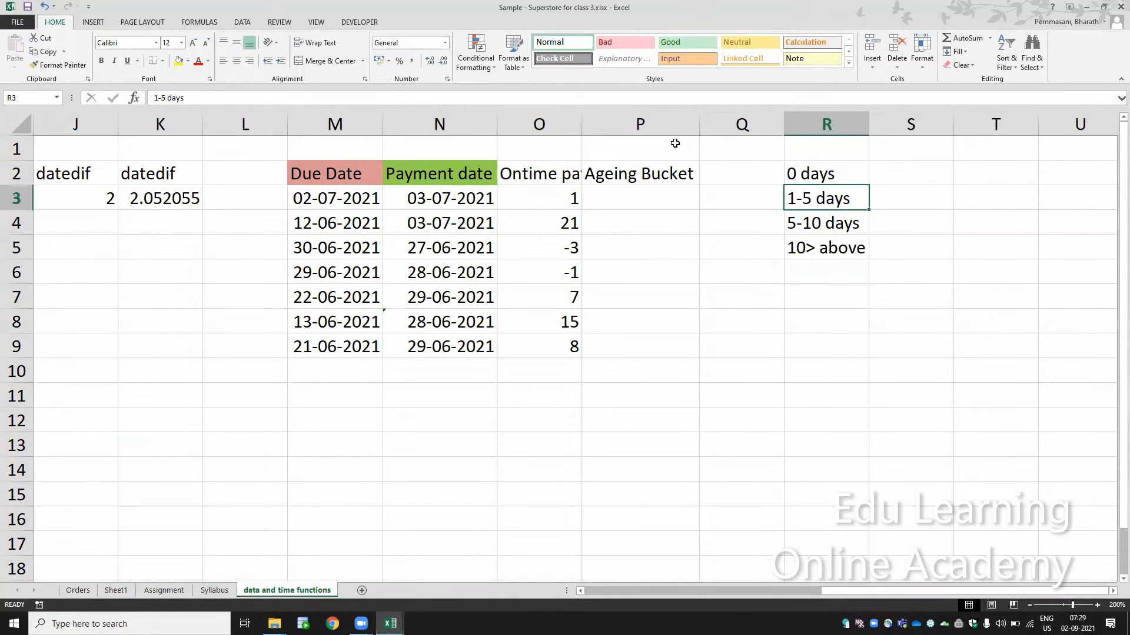
type("ontime")
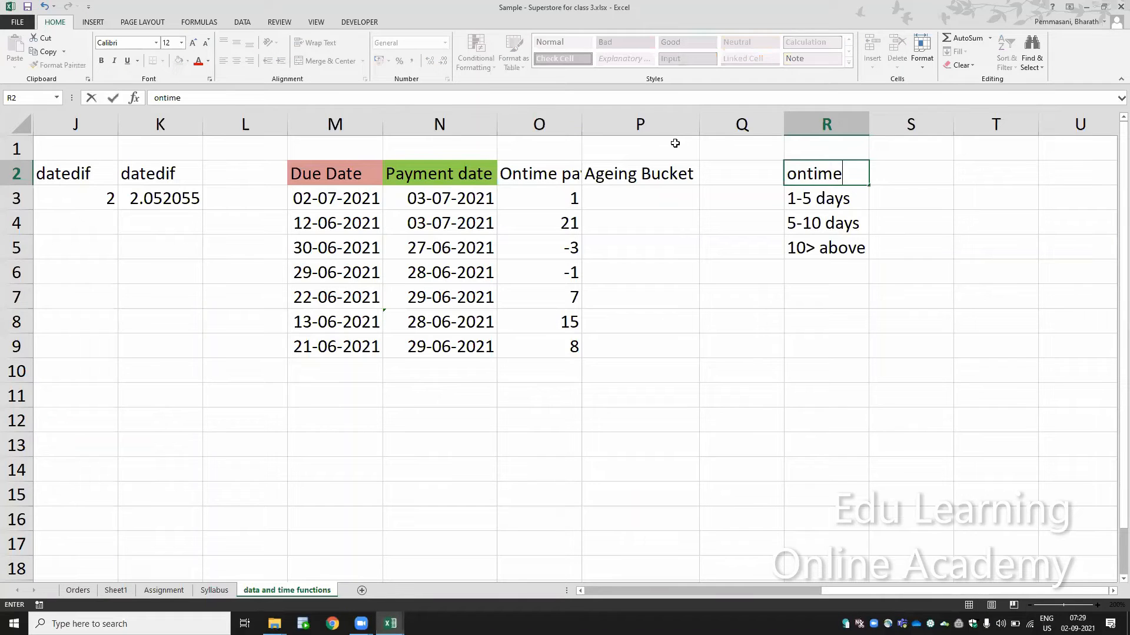
key("Return")
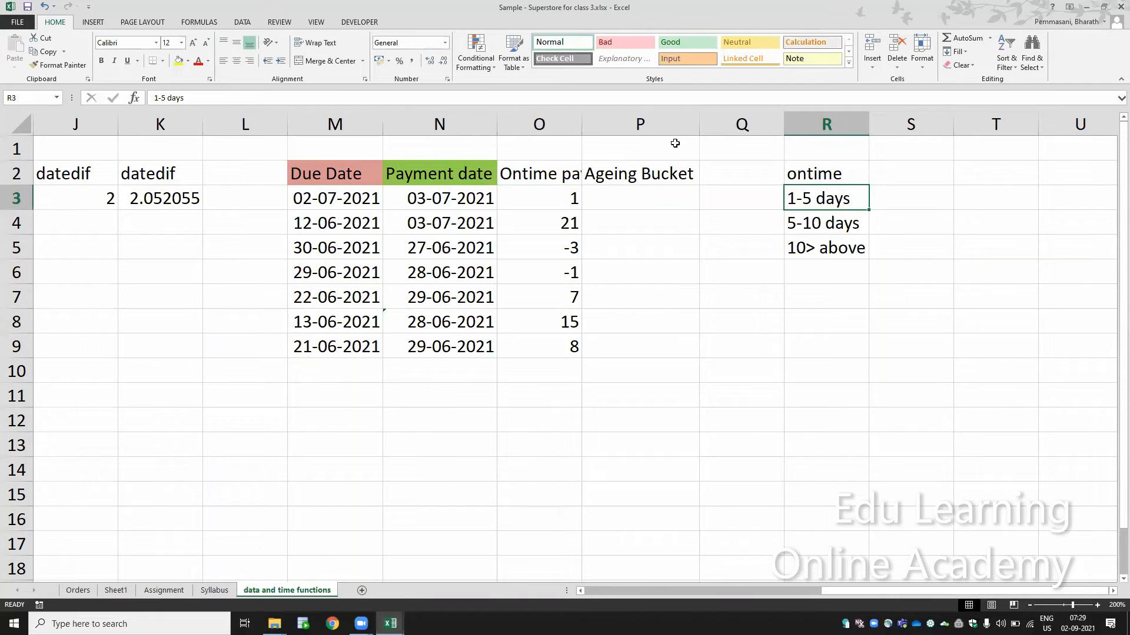
Enter the condition "<0" in S2, beside the ontime category
key("Up")
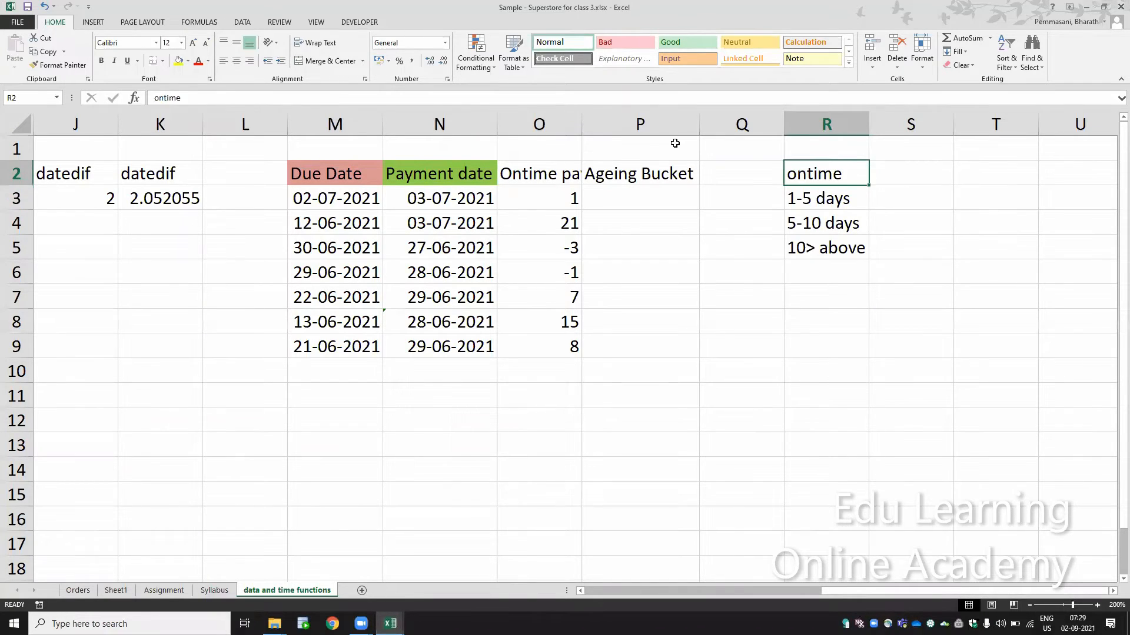
key("Right")
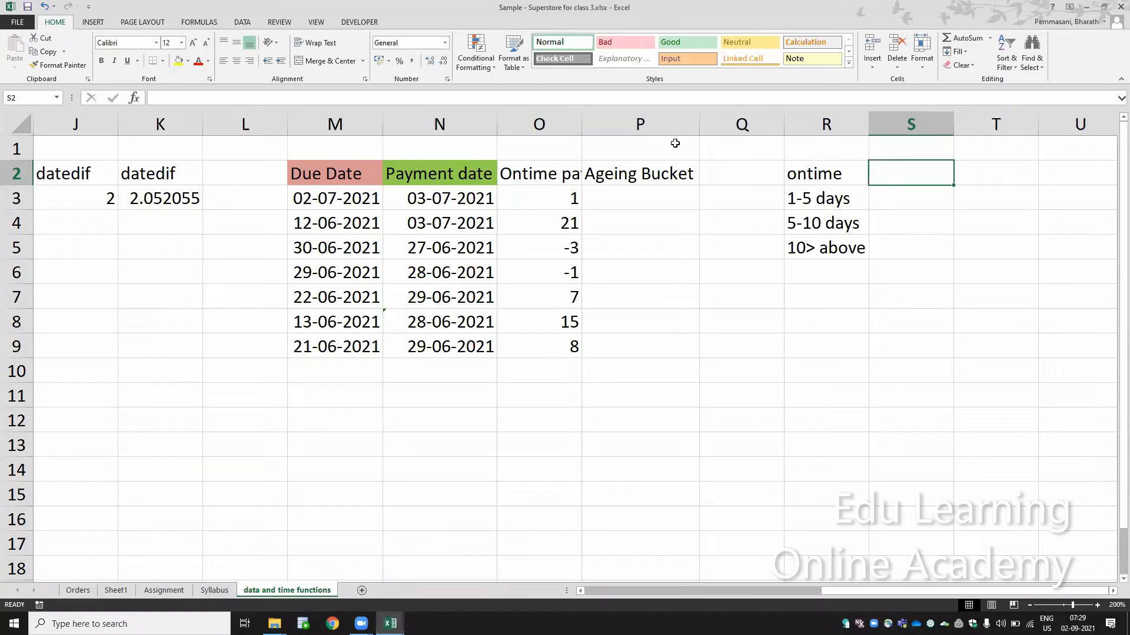
type("<0")
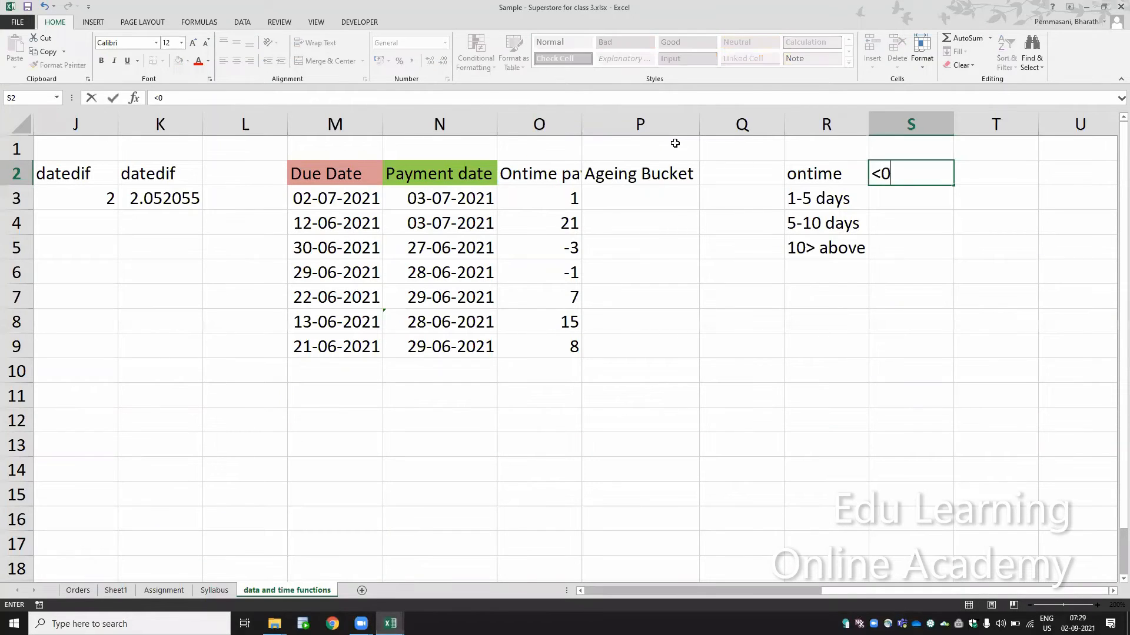
key("Return")
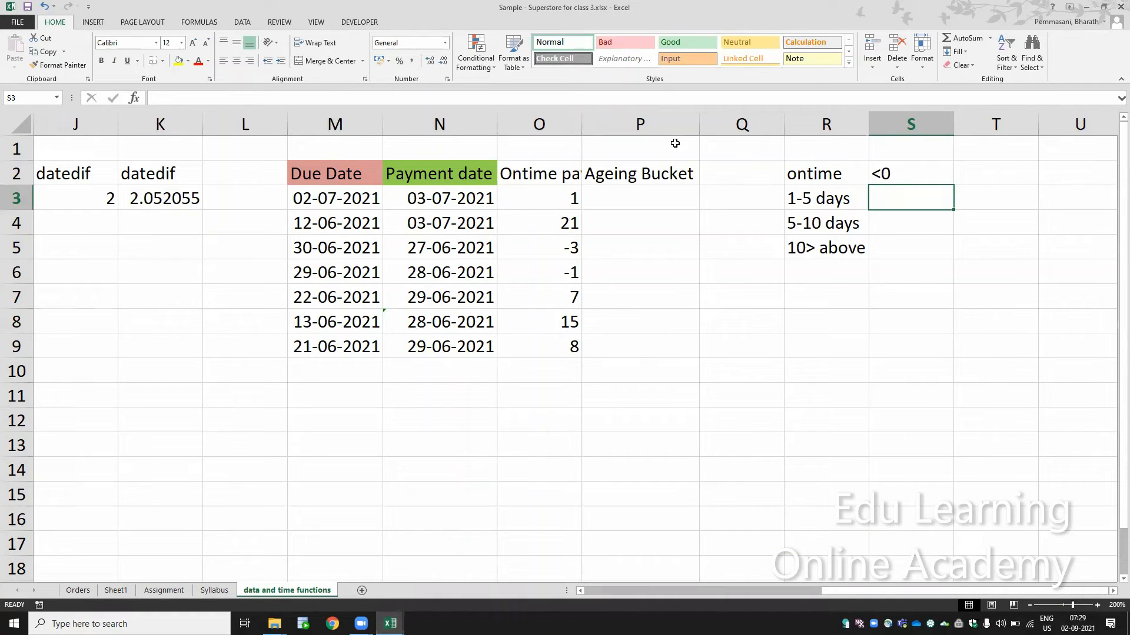
Examine the due date, payment date and Ontime payment values in row 3 against the ageing categories
key("Left")
key("Left")
key("Left")
key("Left")
key("Left")
key("Left")
key("Left")
key("Right")
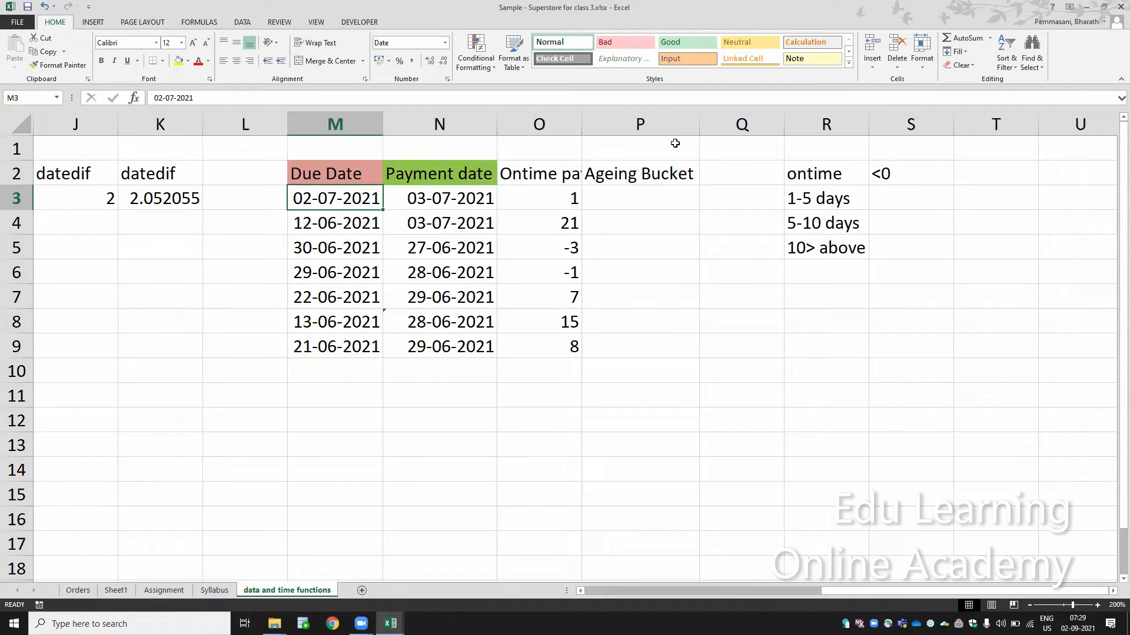
key("Right")
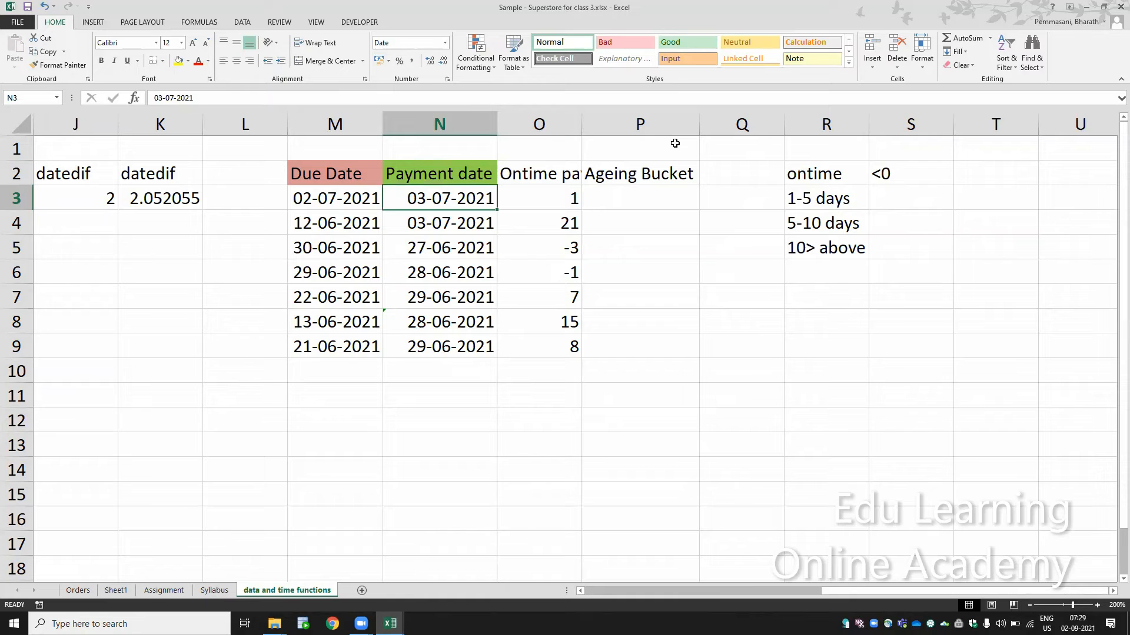
key("Right")
key("Right")
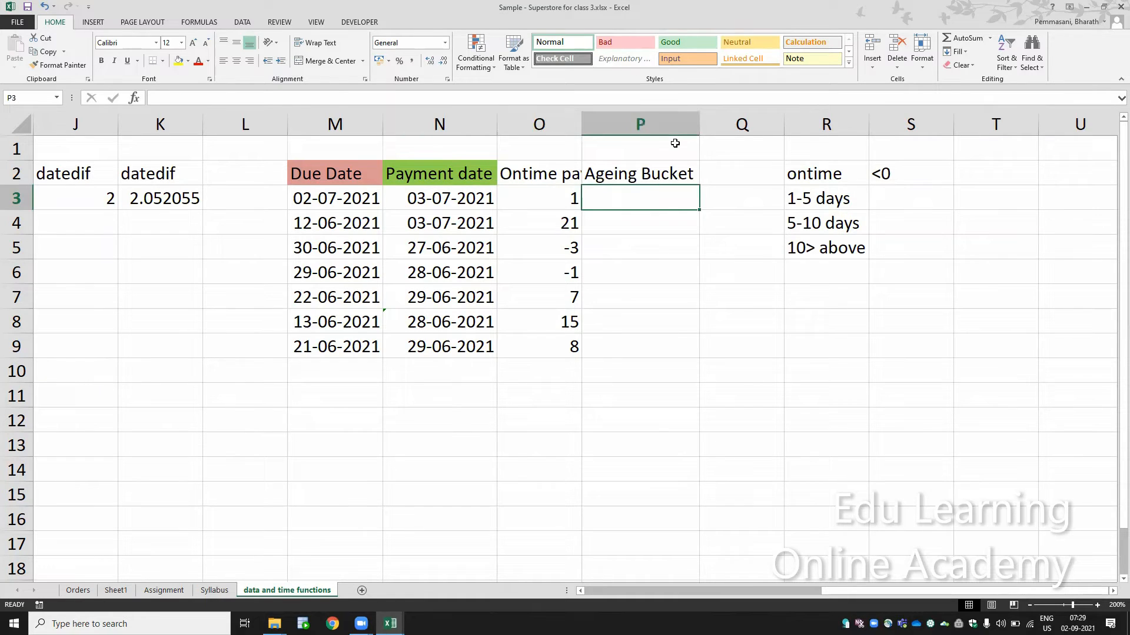
key("Down")
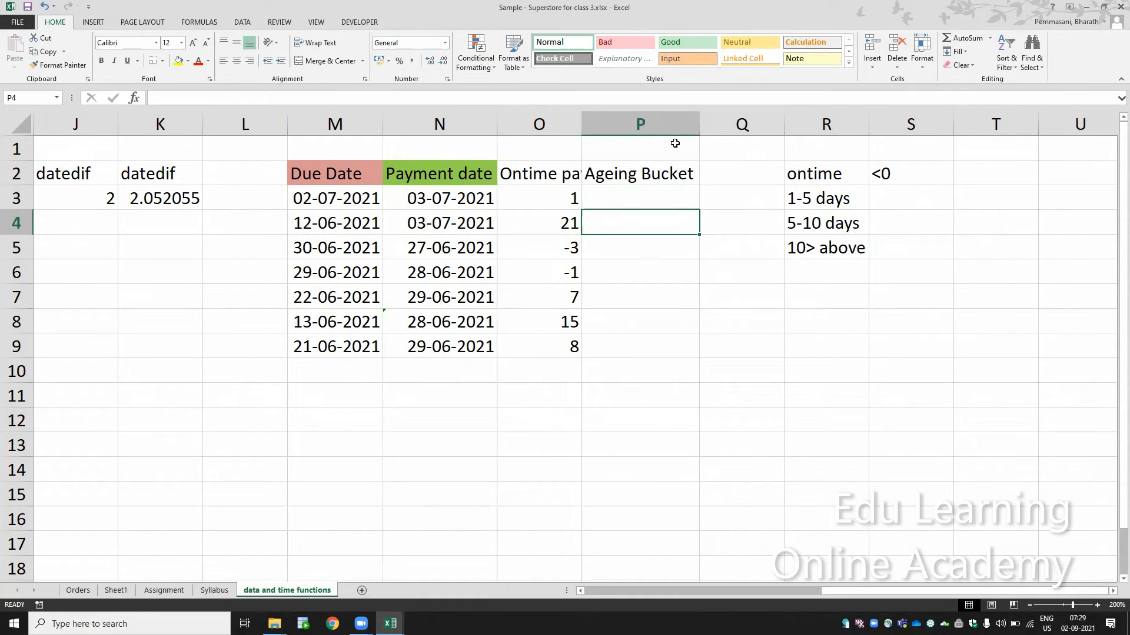
Change the last ageing category in R5 to "10 days above"
key("Right")
key("Right")
key("Down")
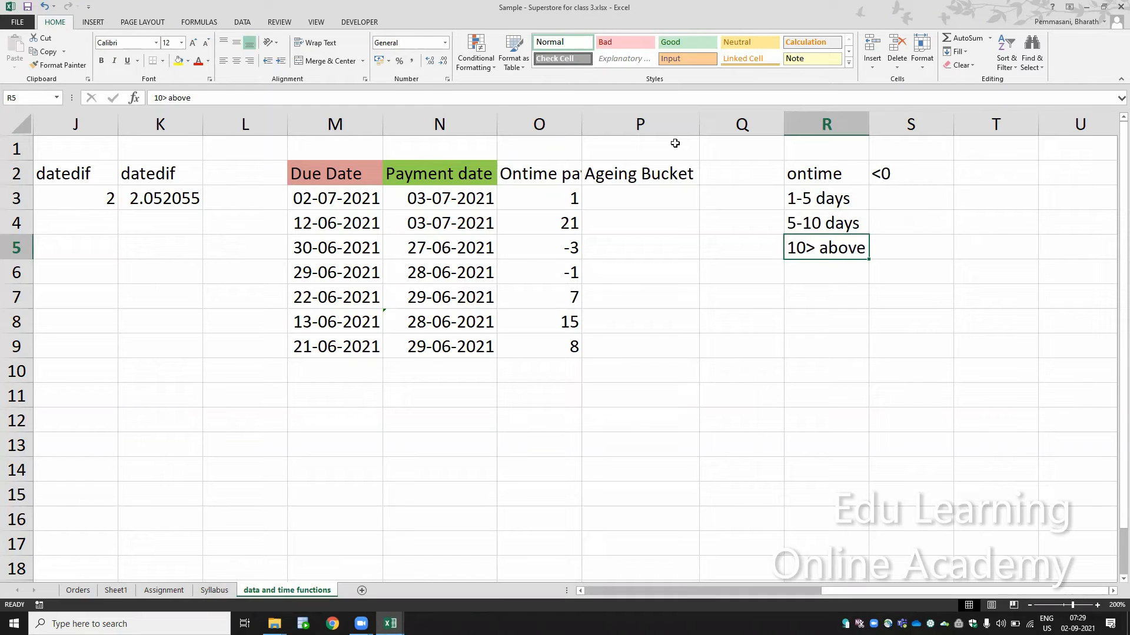
key("F2")
key("BackSpace")
key("BackSpace")
key("BackSpace")
key("BackSpace")
key("BackSpace")
key("BackSpace")
key("BackSpace")
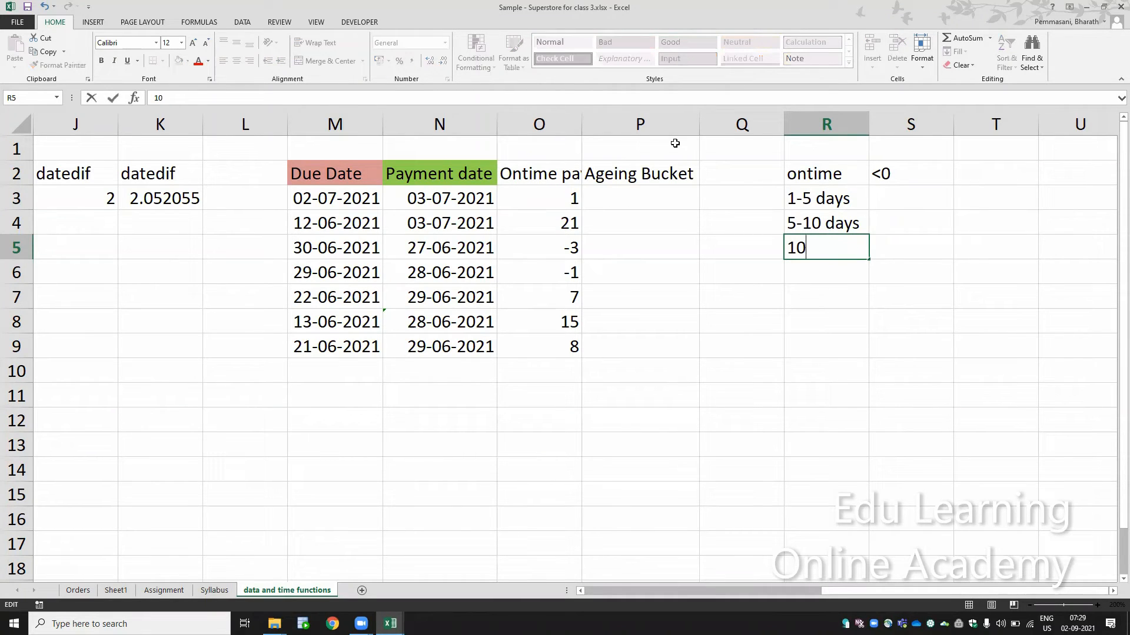
type("days above")
key("ctrl+Return")
key("Return")
key("Up")
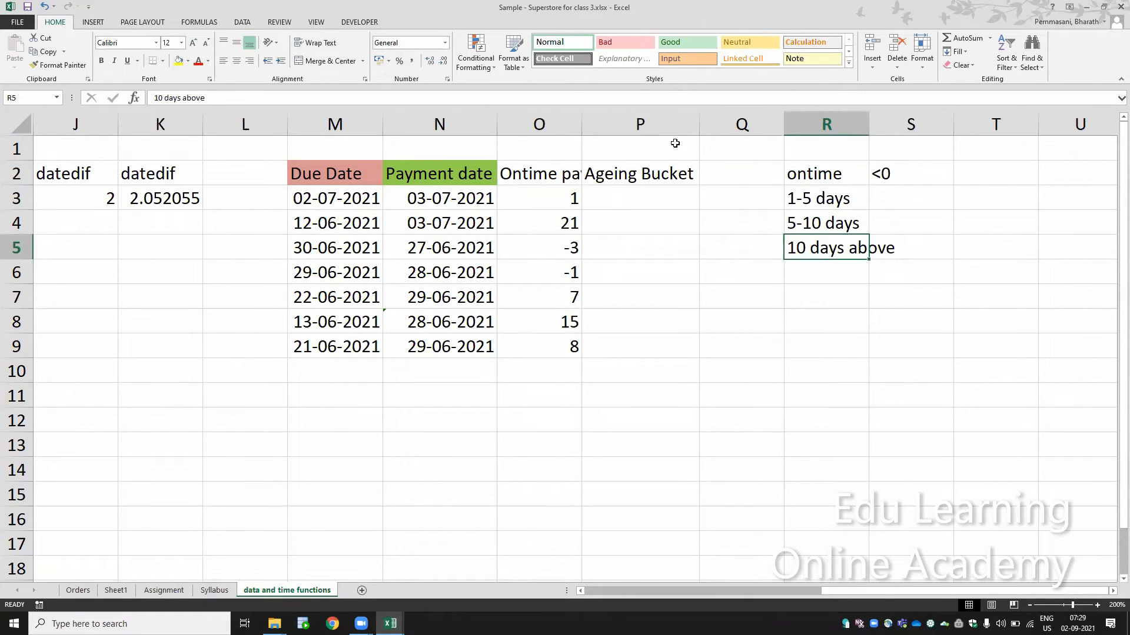
Start an IF formula in P3 under Ageing Bucket that returns R5 when O3>10
key("Up")
key("Up")
key("Left")
key("Left")
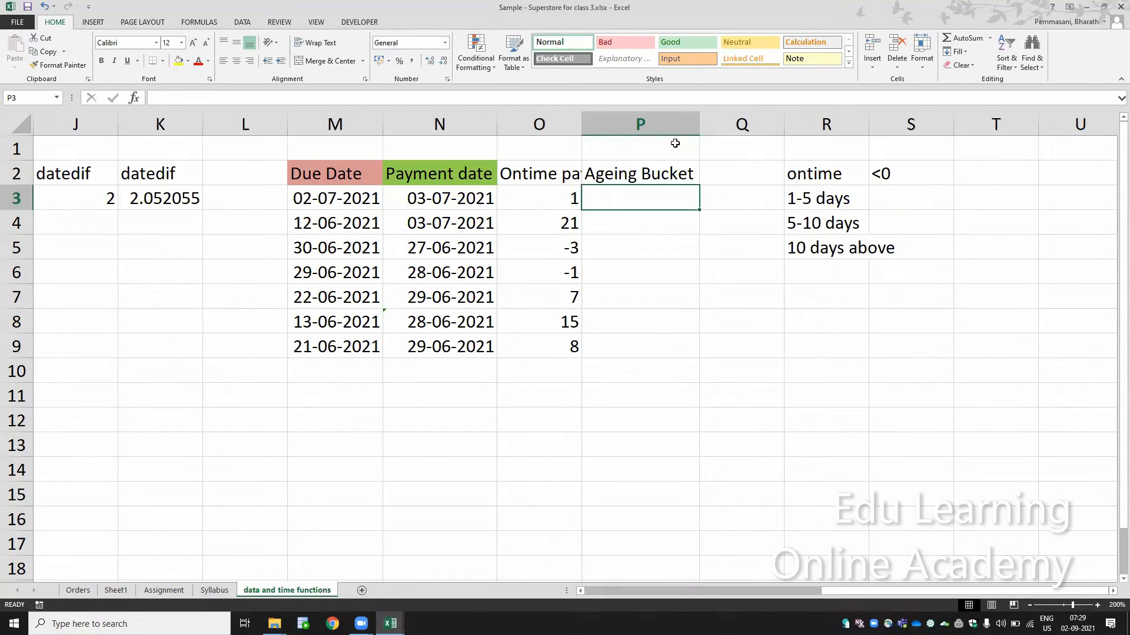
type("=if")
key("Tab")
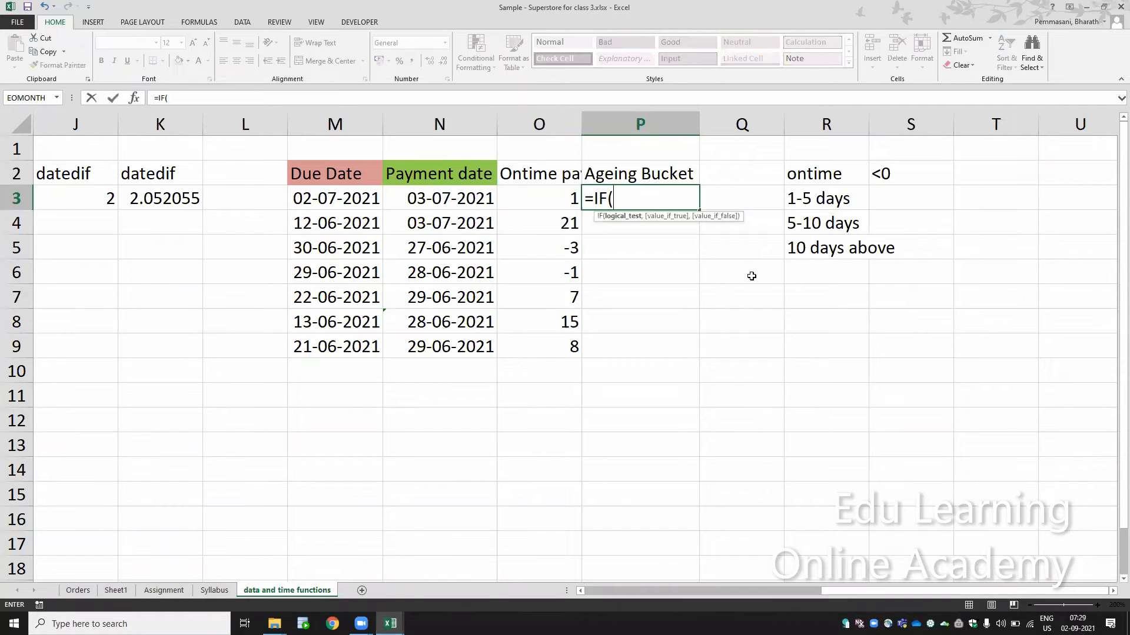
left_click(569, 201)
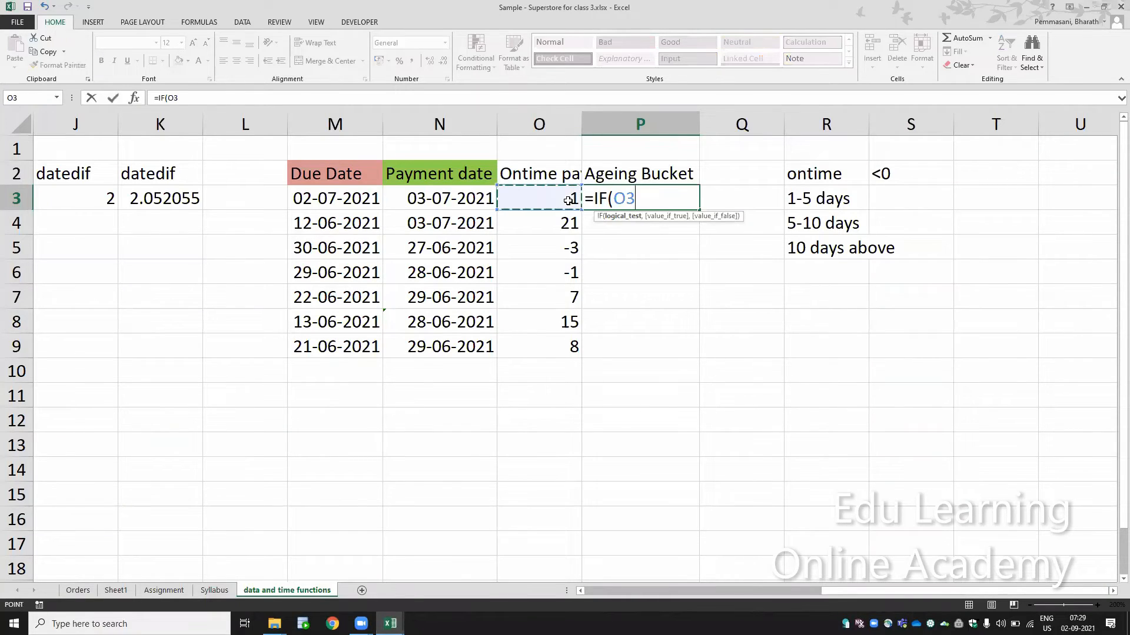
type(">")
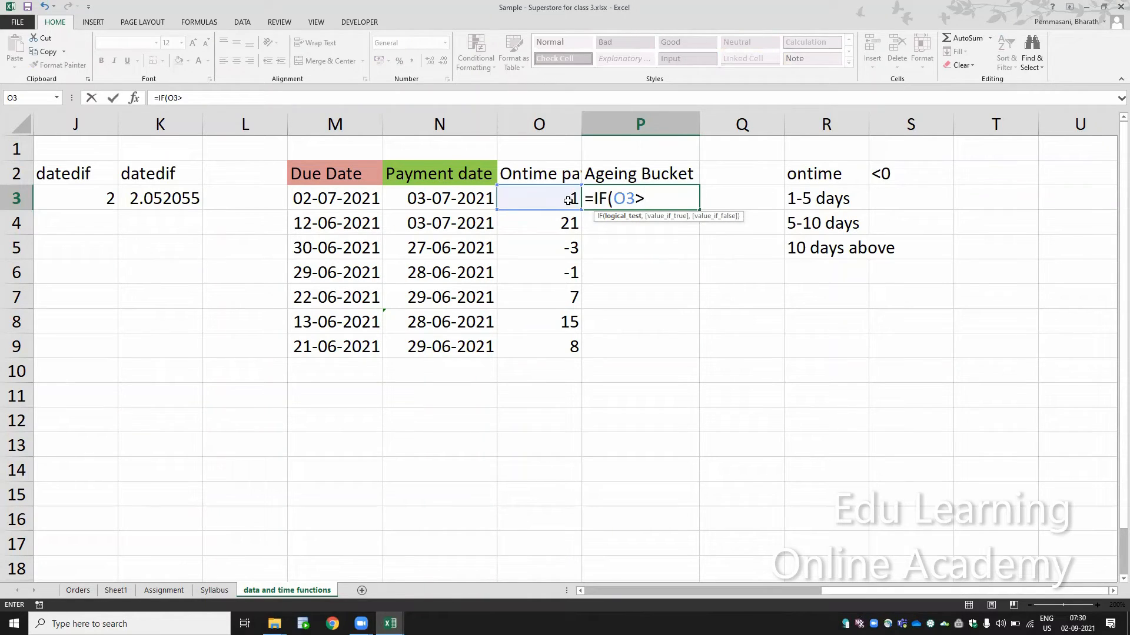
type("10,")
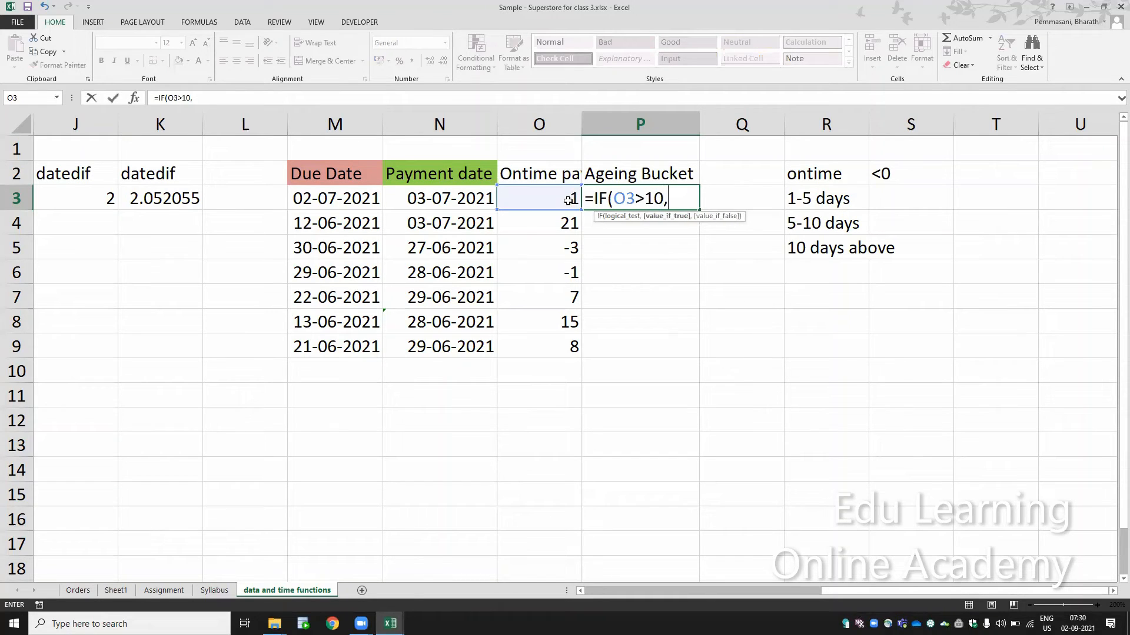
left_click(829, 248)
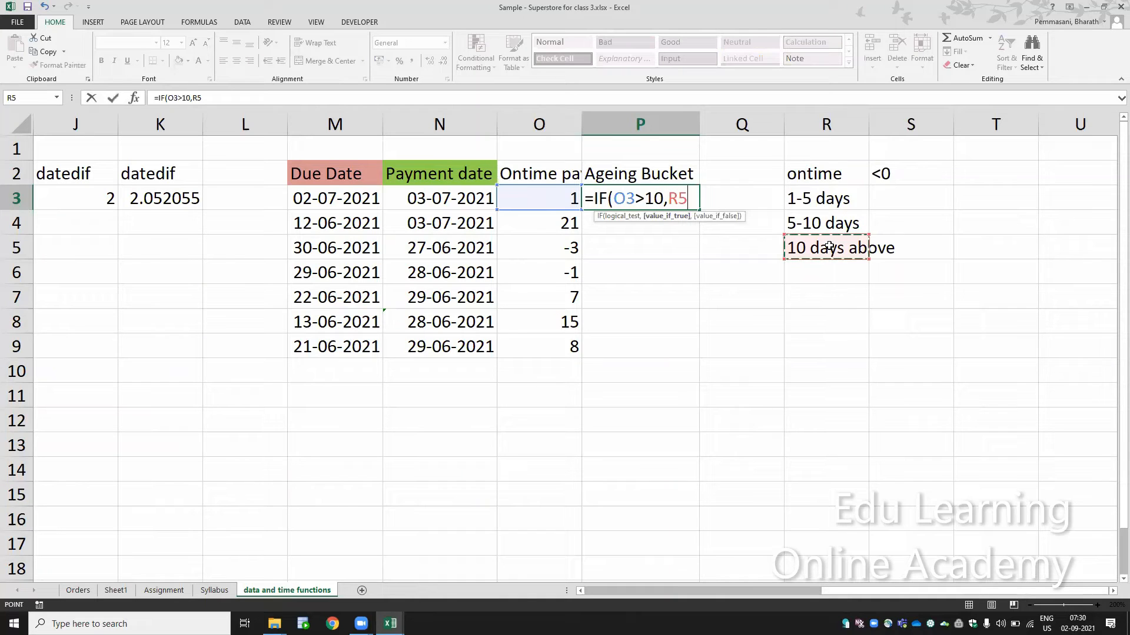
type(",,")
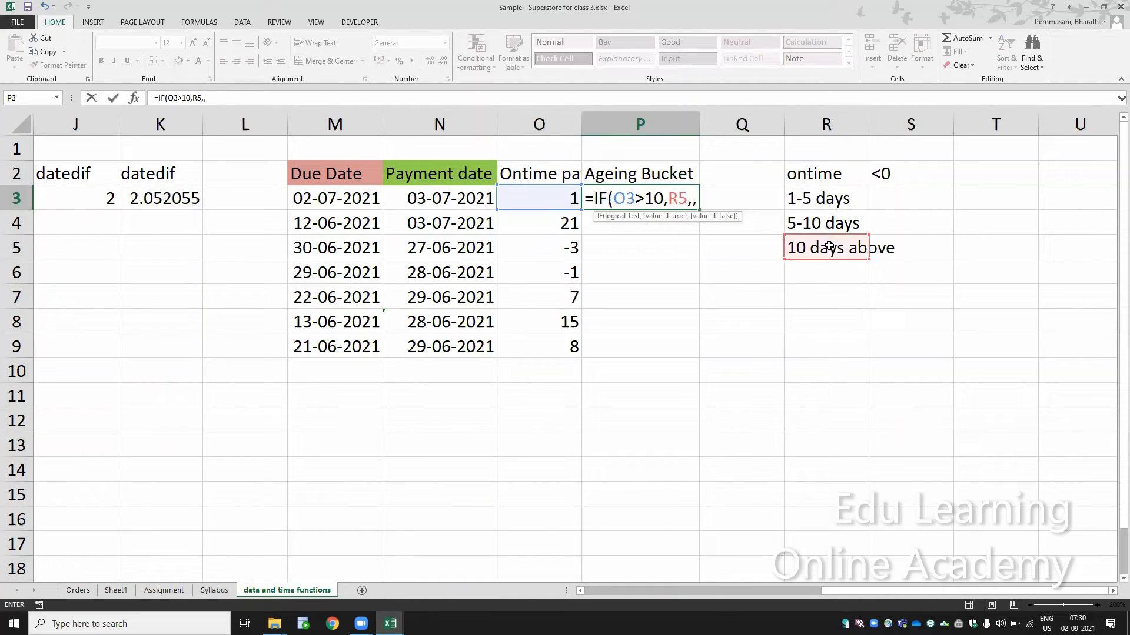
key("BackSpace")
Nest a second IF in the P3 formula that returns R4 when O3>=5
type("IF(")
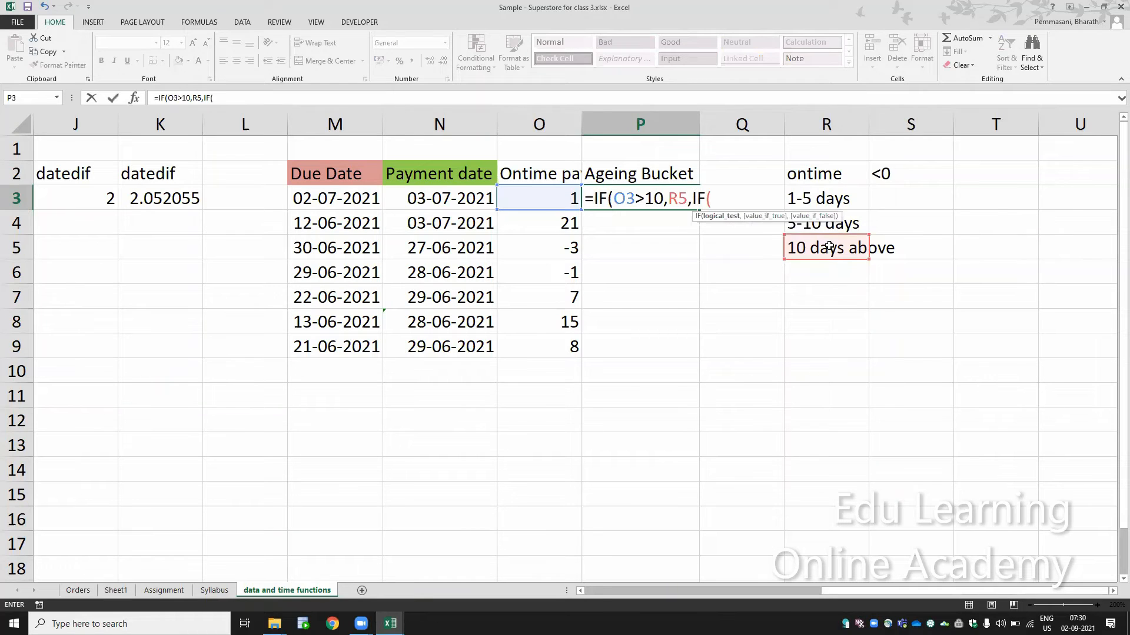
left_click(563, 200)
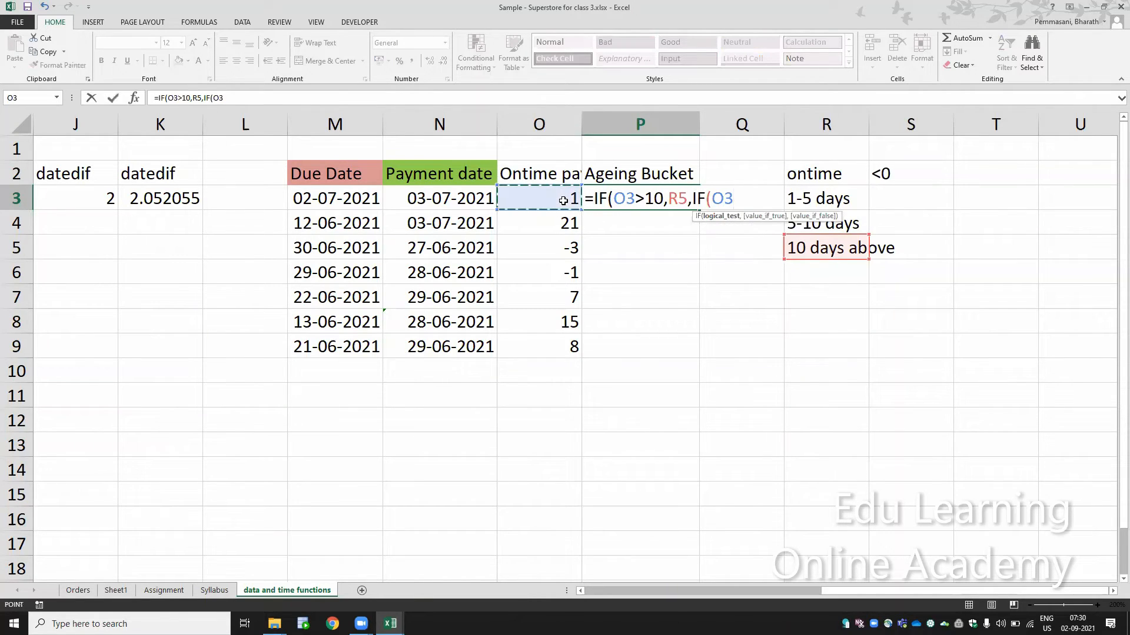
type(">=5")
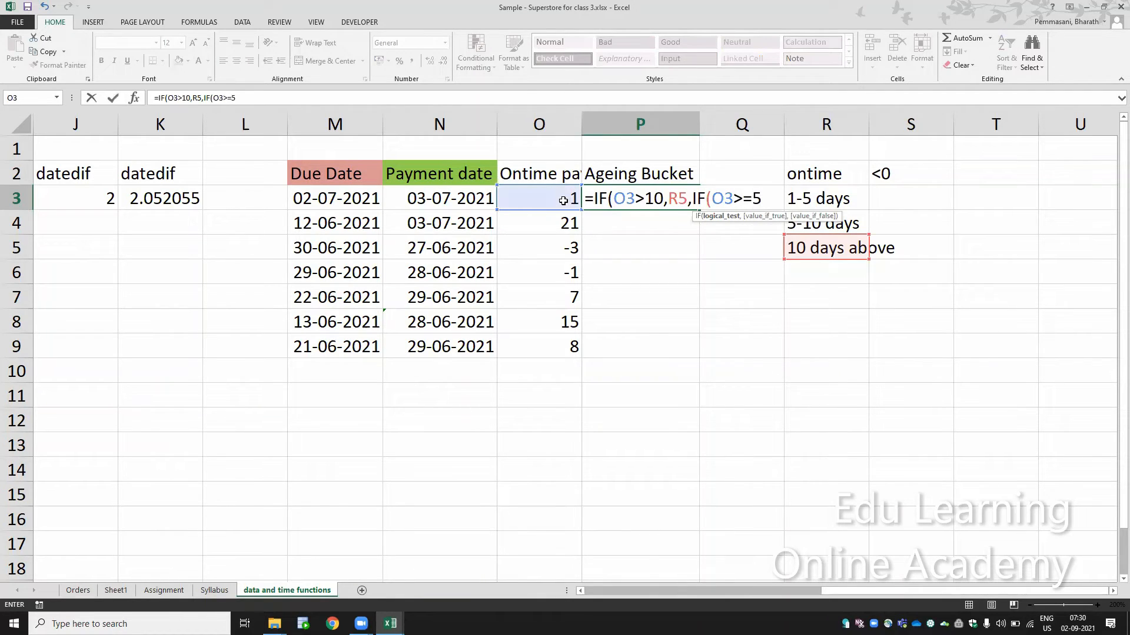
type(",")
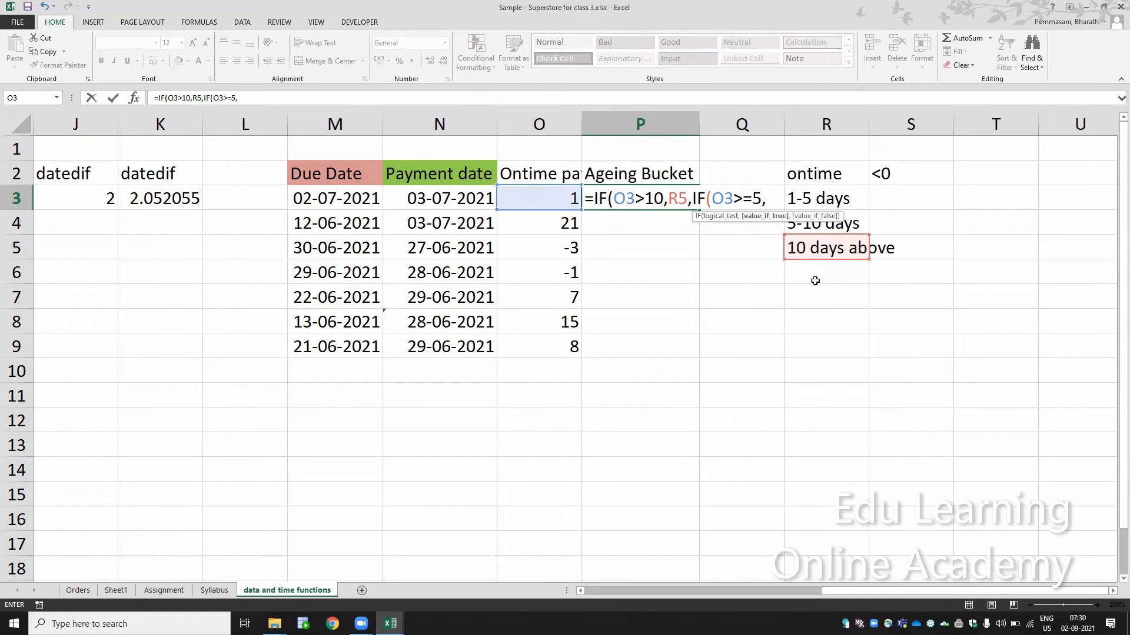
left_click(853, 221)
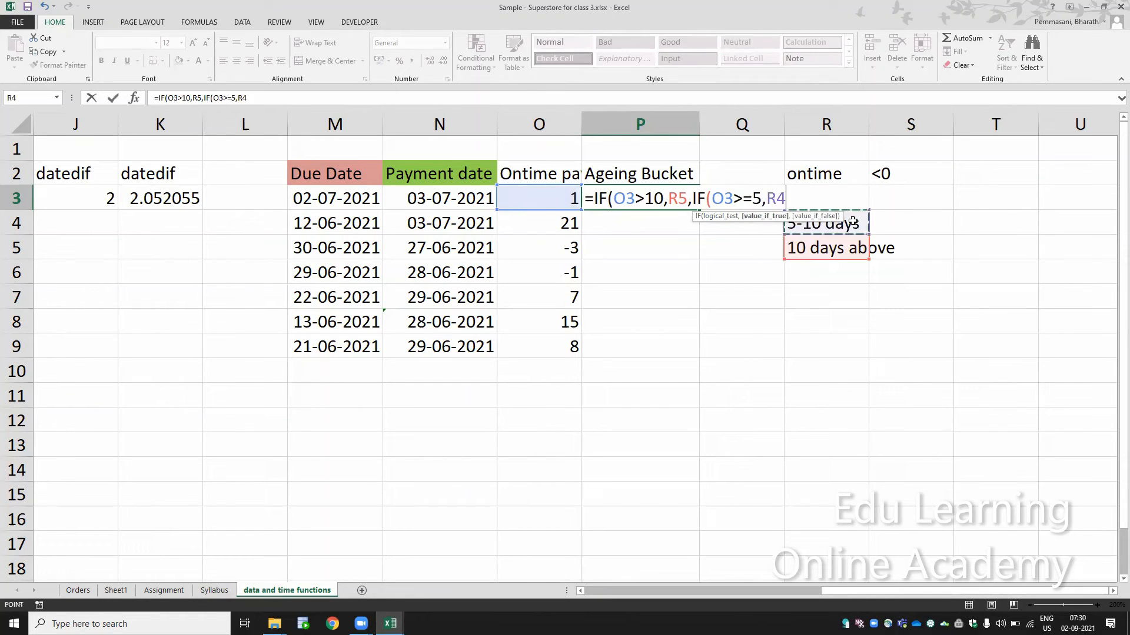
type(",")
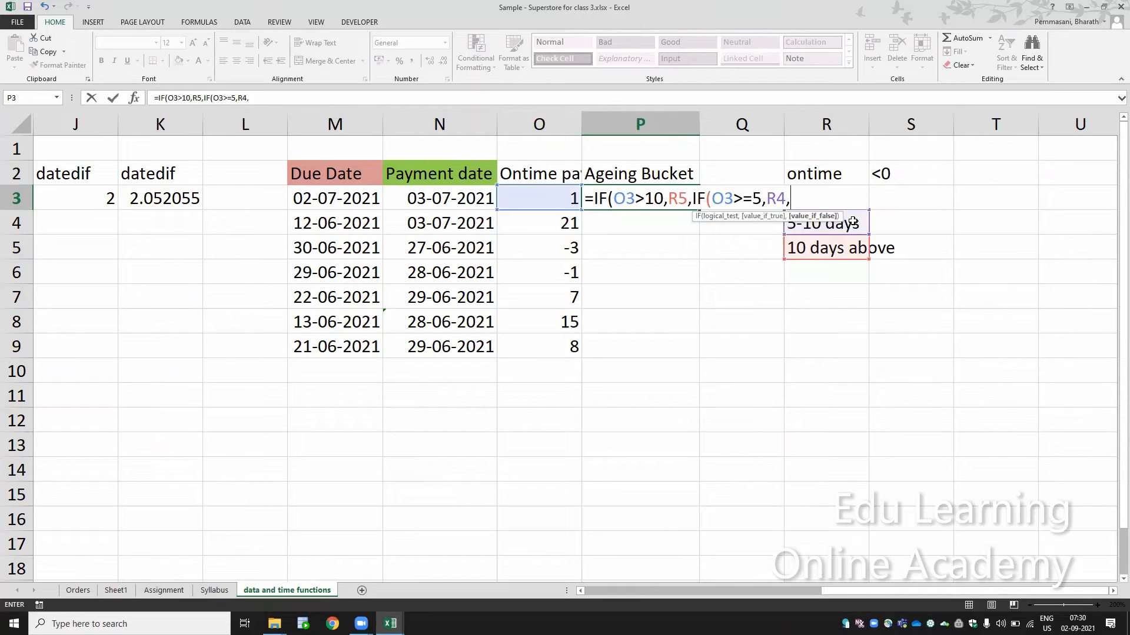
Nest a third IF returning R3 when O3>=1 and R2 otherwise, and complete the P3 formula with all closing brackets
type("IF(")
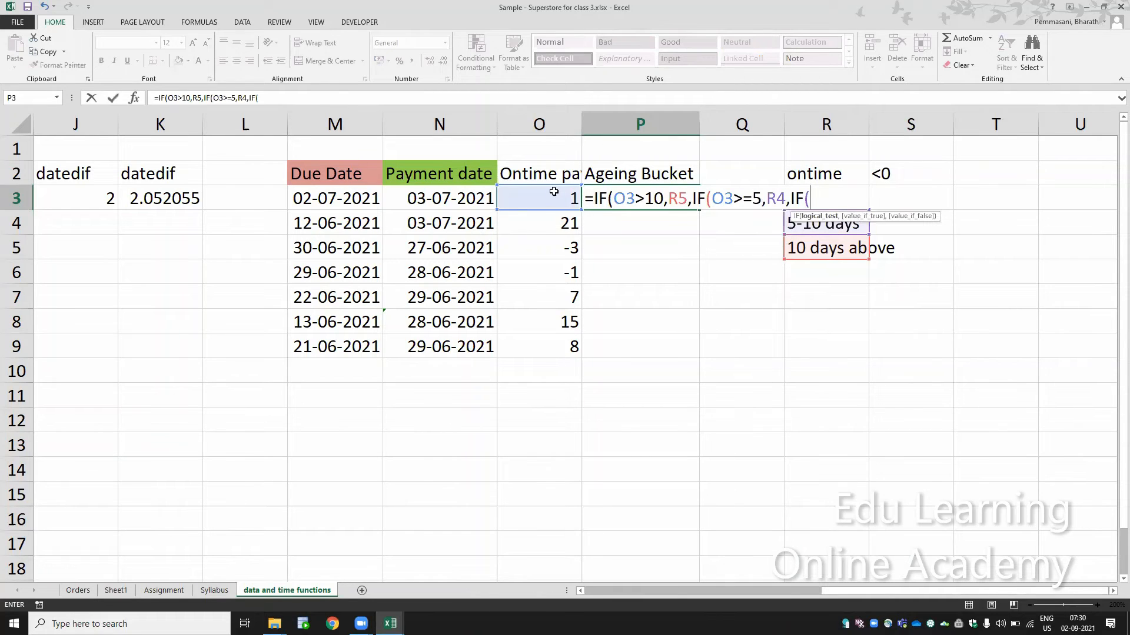
left_click(552, 194)
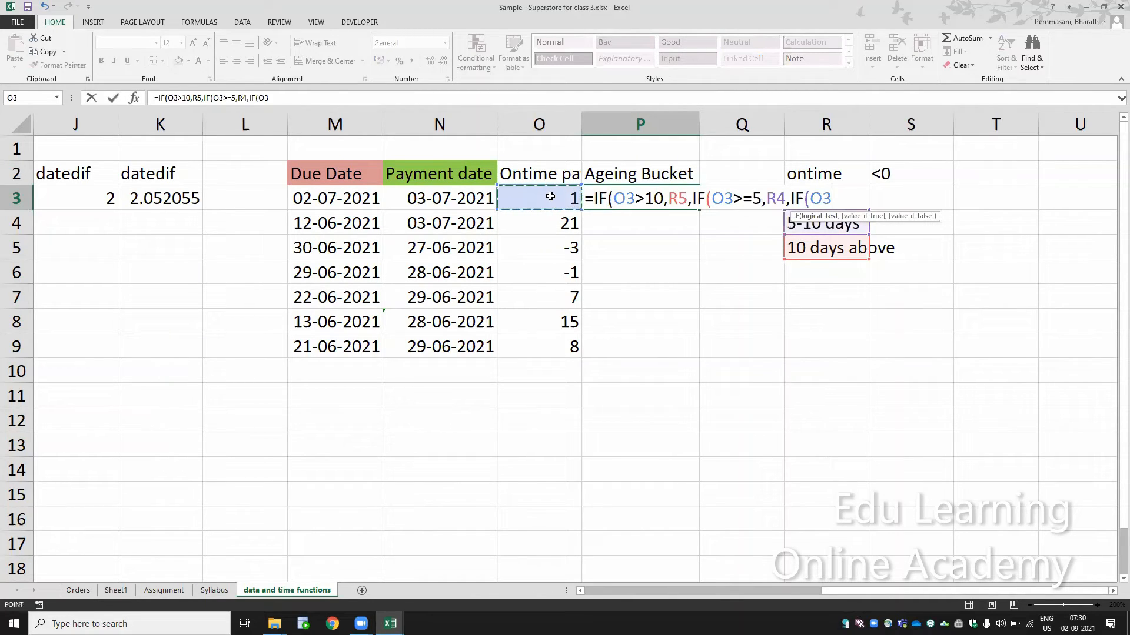
type(">=1,")
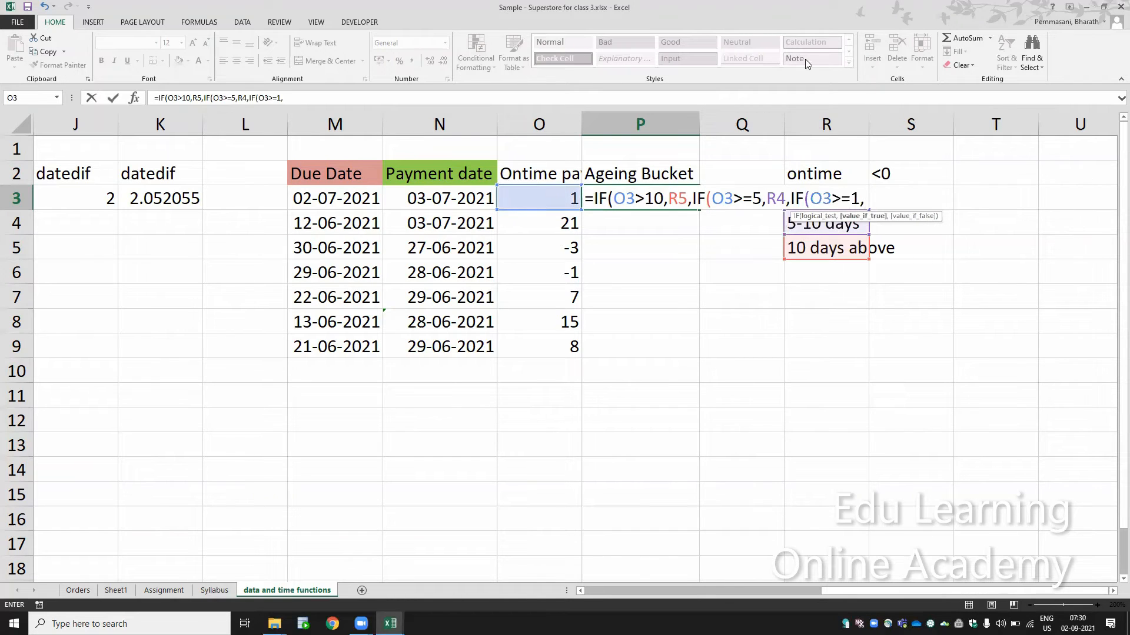
left_click(910, 197)
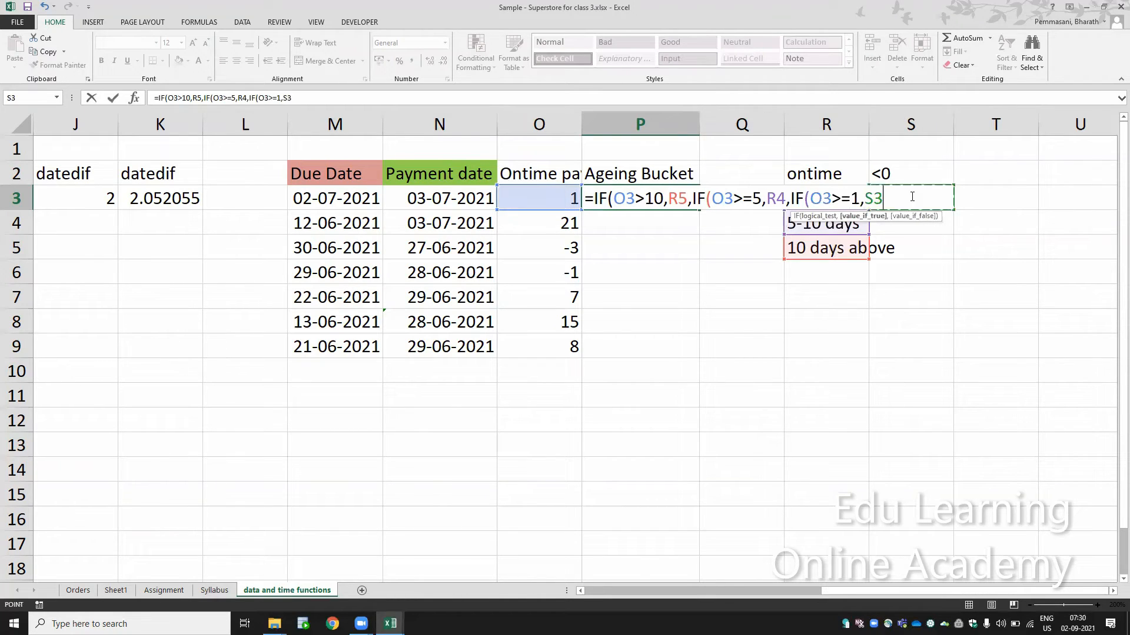
key("Left")
type(",")
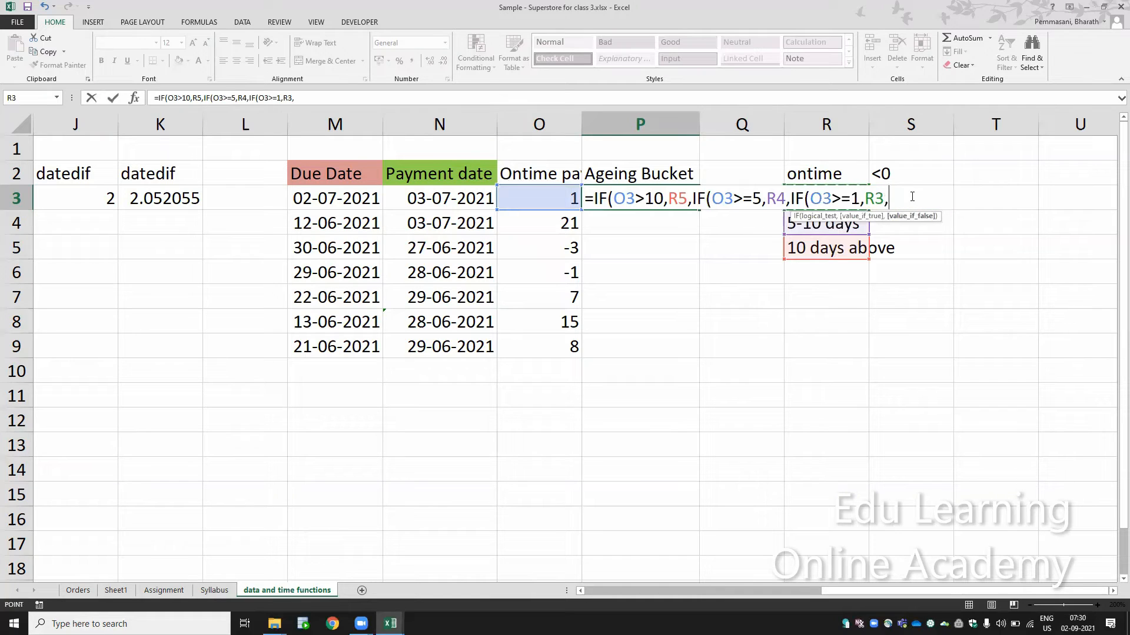
left_click(930, 171)
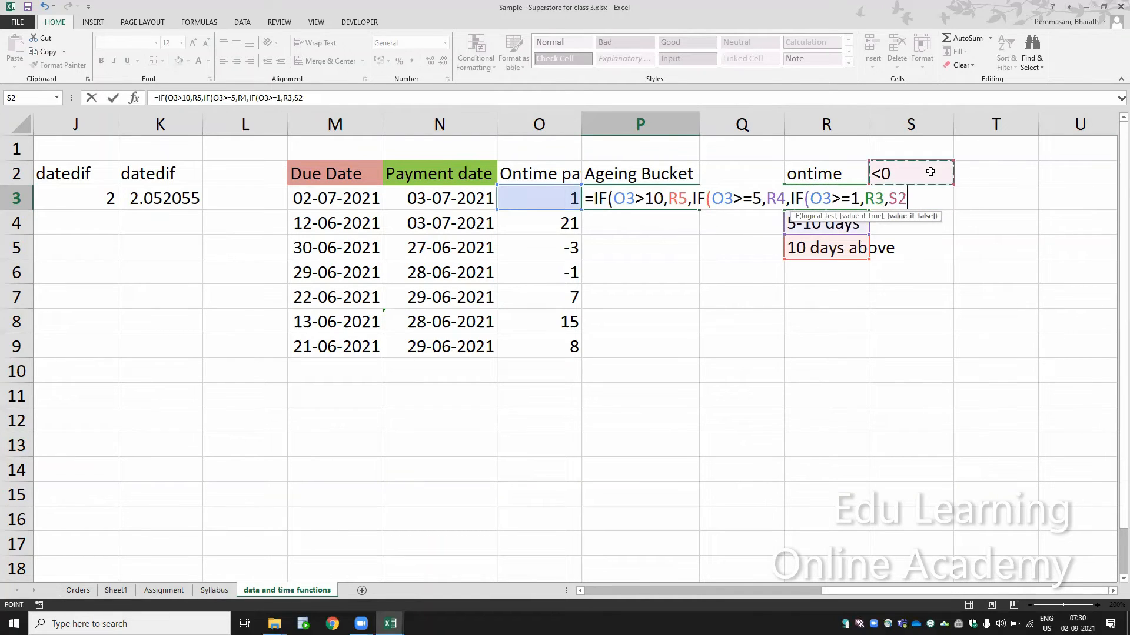
key("Left")
type(")")
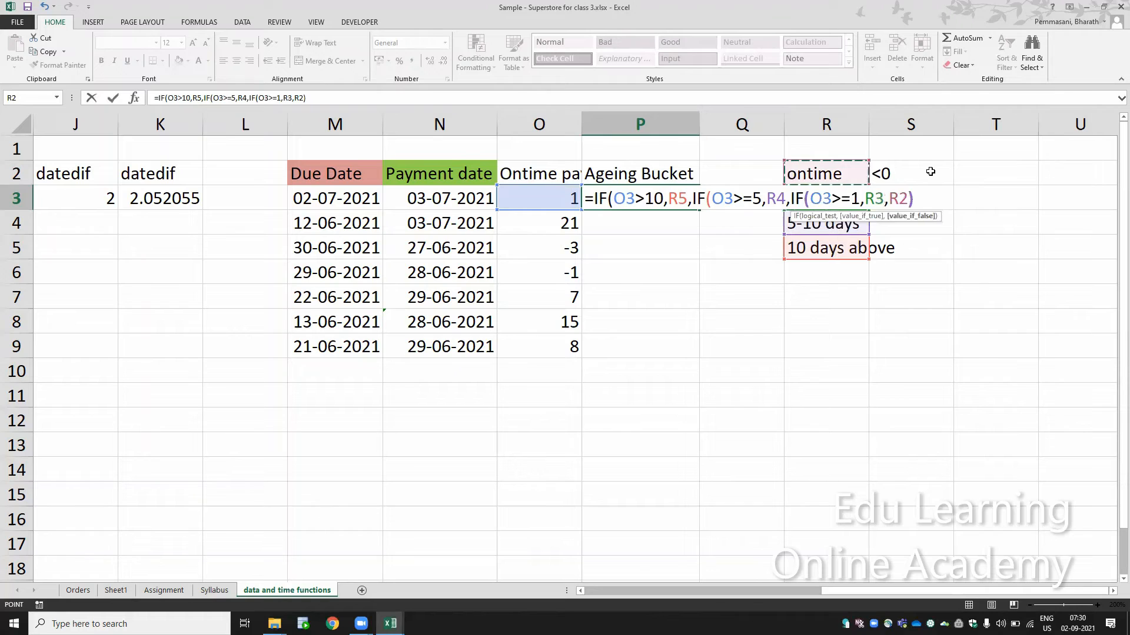
key("Return")
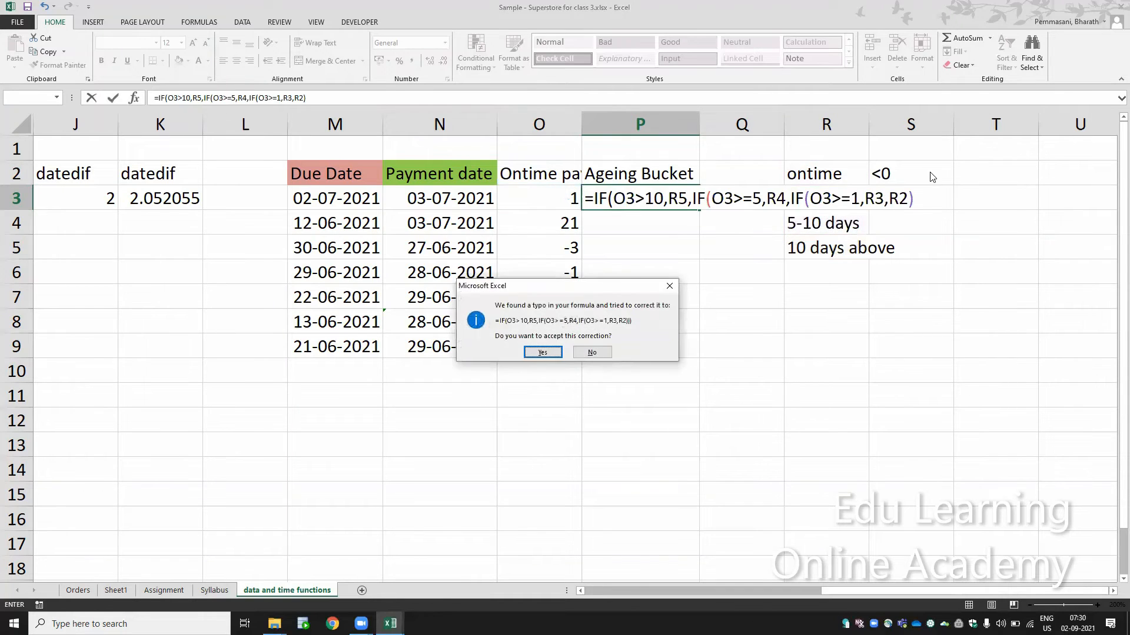
key("Return")
Copy the ageing formula from P3 down through P9
key("Up")
key("ctrl+c")
key("shift+Down")
key("shift+Down")
key("shift+Down")
key("shift+Down")
key("shift+Down")
key("shift+Down")
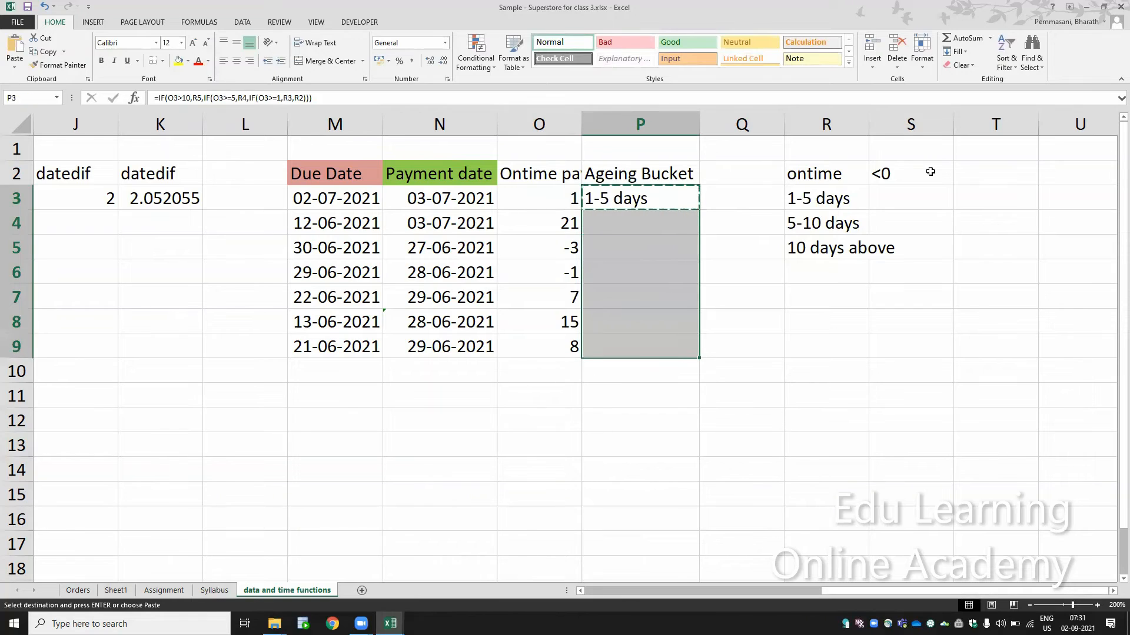
key("ctrl+v")
key("Escape")
key("Down")
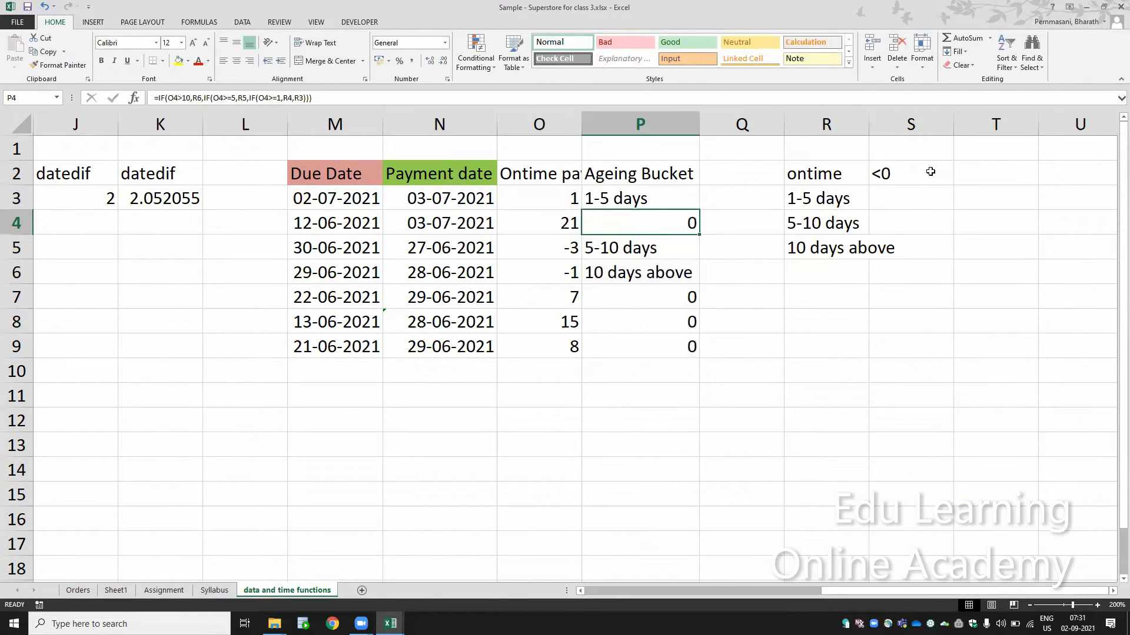
Check the references in the copied P4 formula and make the R2 reference in P3 absolute as $R$2
key("F2")
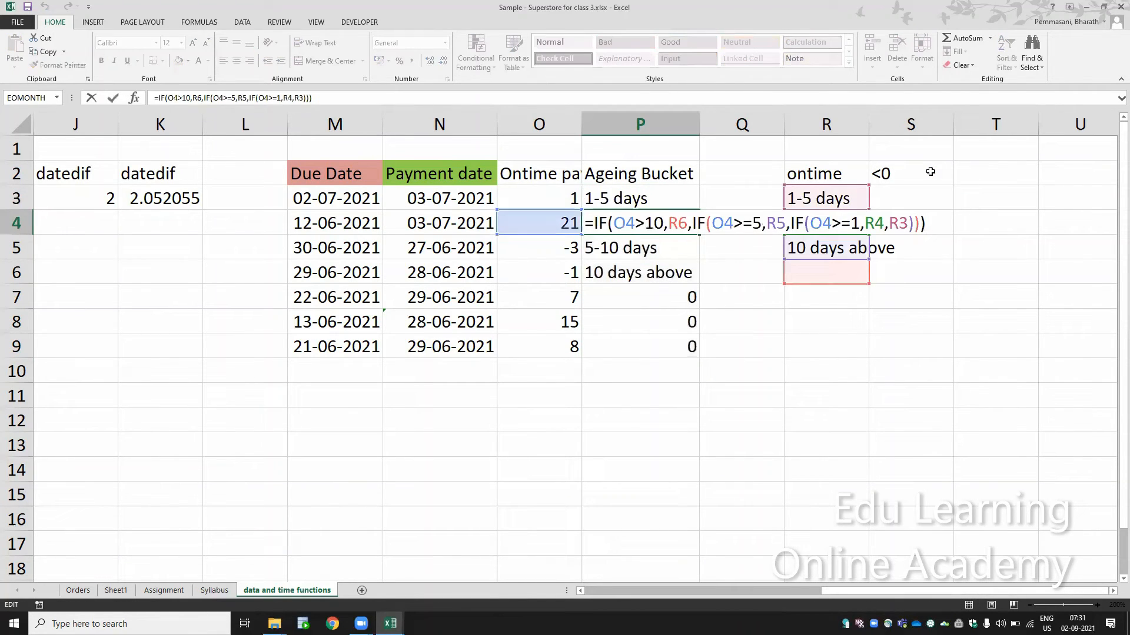
key("Escape")
key("Up")
key("F2")
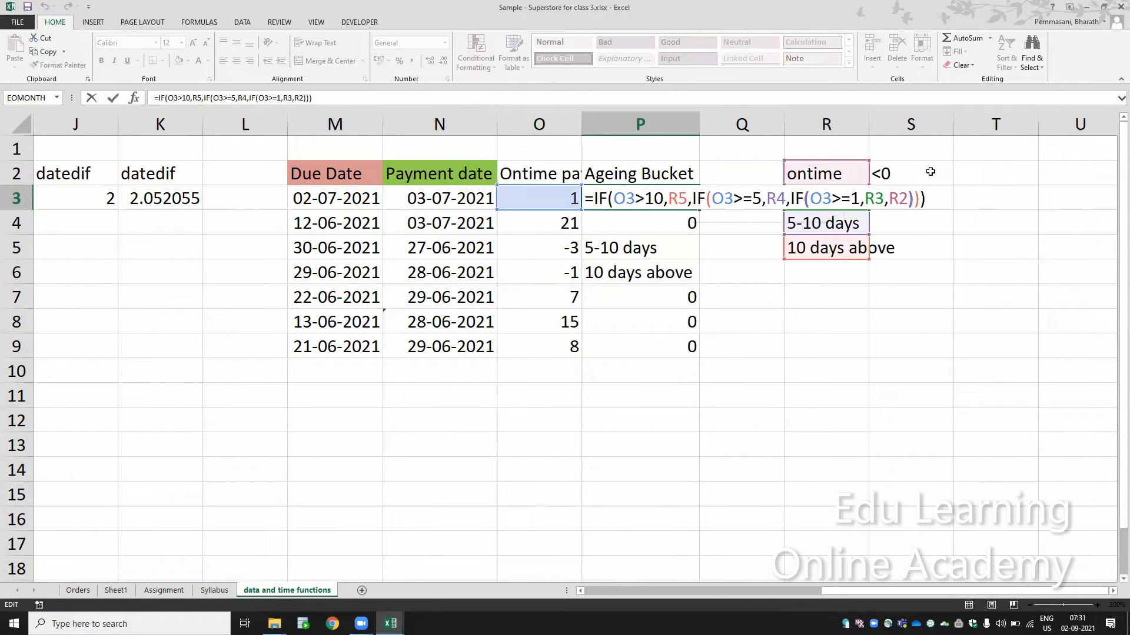
key("Left")
key("Left")
key("Left")
key("Left")
key("shift+Left")
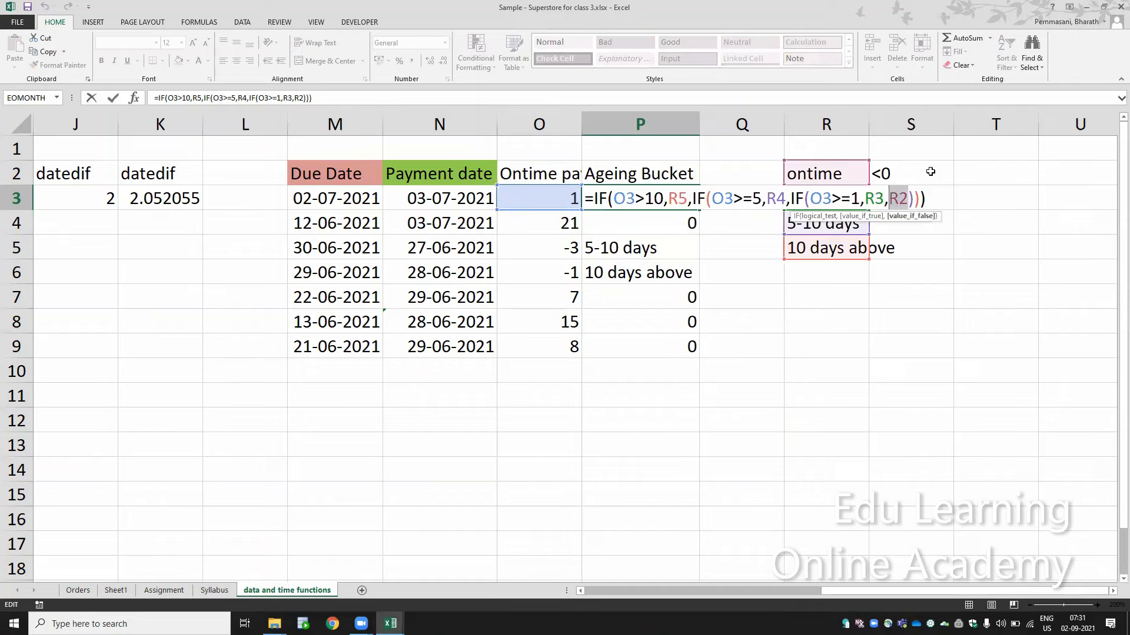
key("F4")
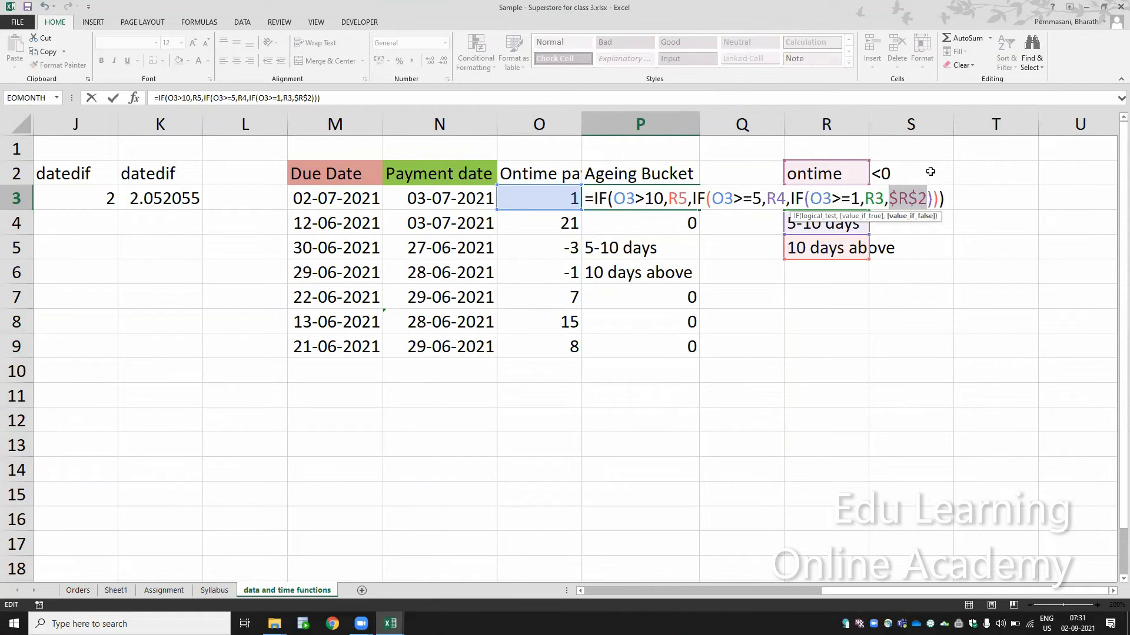
Make the R4 reference in the P3 formula absolute as $R$4
key("Left")
key("Left")
key("Left")
key("Left")
key("Left")
key("Left")
key("Left")
key("Left")
key("Left")
key("Left")
key("Left")
key("Left")
key("Left")
key("Left")
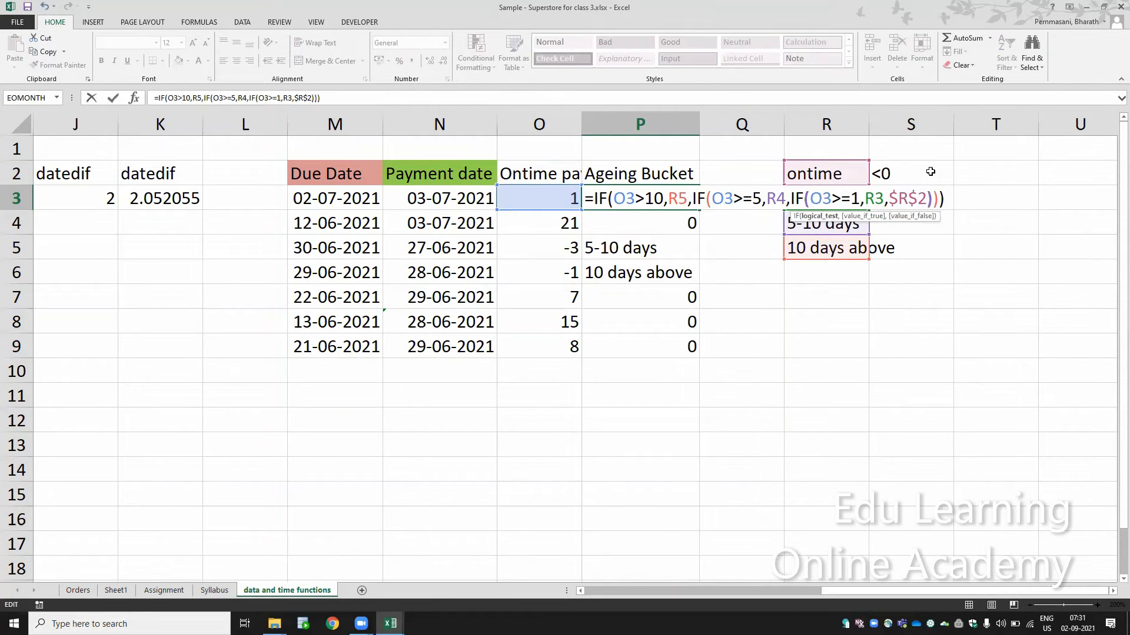
key("Left")
key("Left")
key("Left")
key("Left")
key("shift+Left")
key("shift+Left")
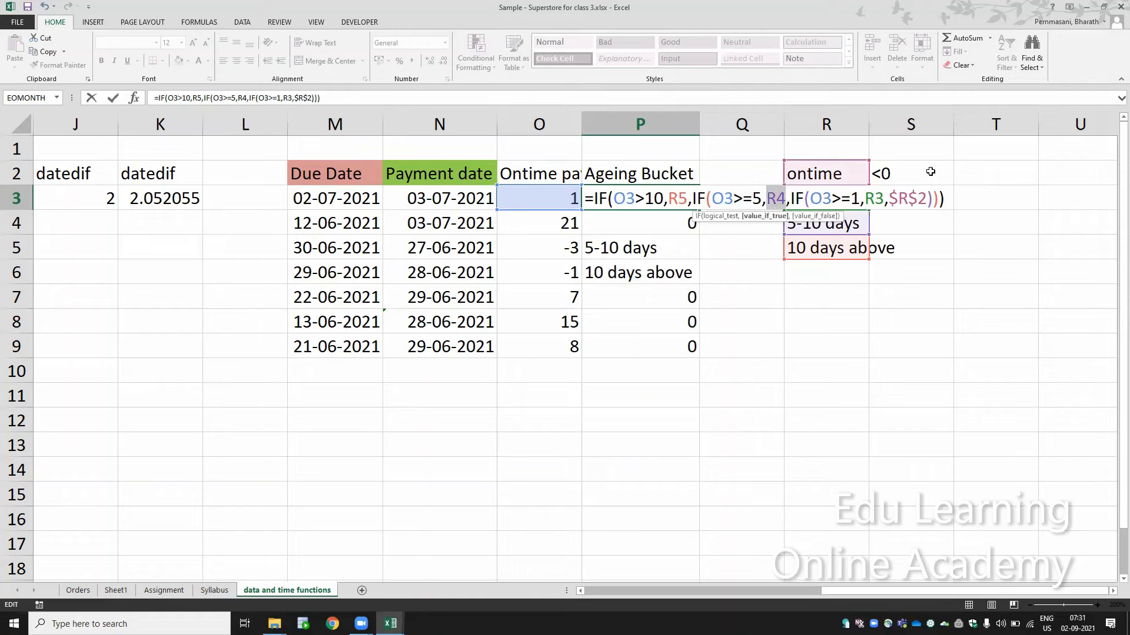
key("F4")
Make the R5 reference in the P3 formula absolute as $R$5 and commit the edited formula
key("Left")
key("Left")
key("Left")
key("Left")
key("Left")
key("Left")
key("Left")
key("Left")
key("Left")
key("Left")
key("Left")
key("Left")
key("Left")
key("Left")
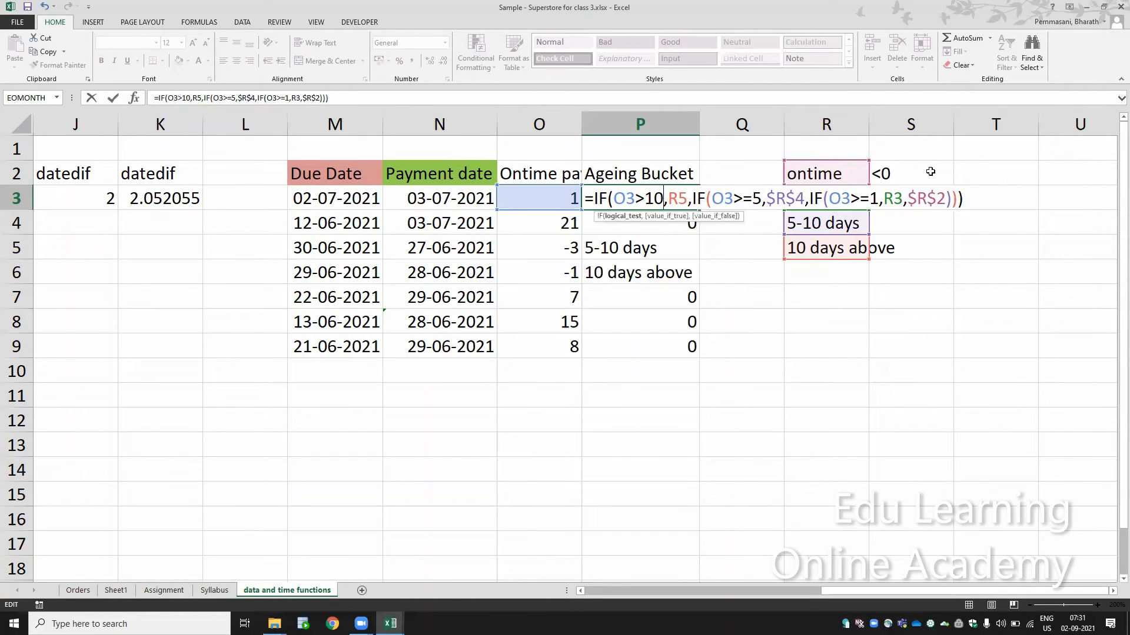
key("Right")
key("Right")
key("Right")
key("shift+Left")
key("shift+Left")
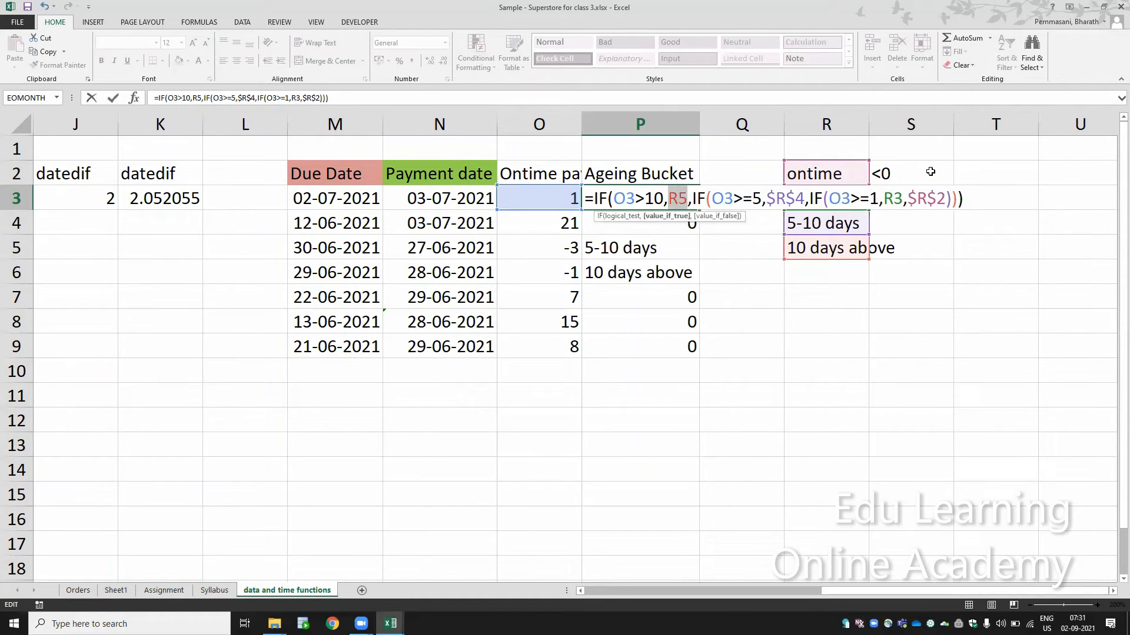
key("F4")
key("Return")
key("Up")
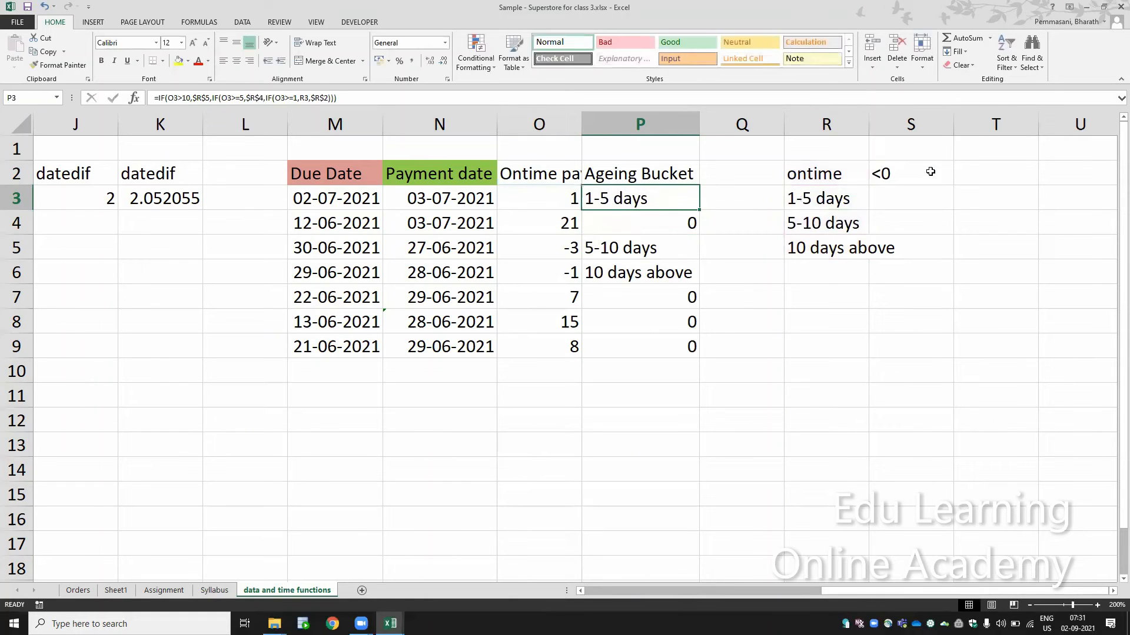
Copy the revised ageing formula from P3 down through P9
key("ctrl+c")
key("ctrl+shift+Down")
key("ctrl+v")
key("Escape")
Check the cell references in the copied ageing formulas in P4, P5 and P6
key("Down")
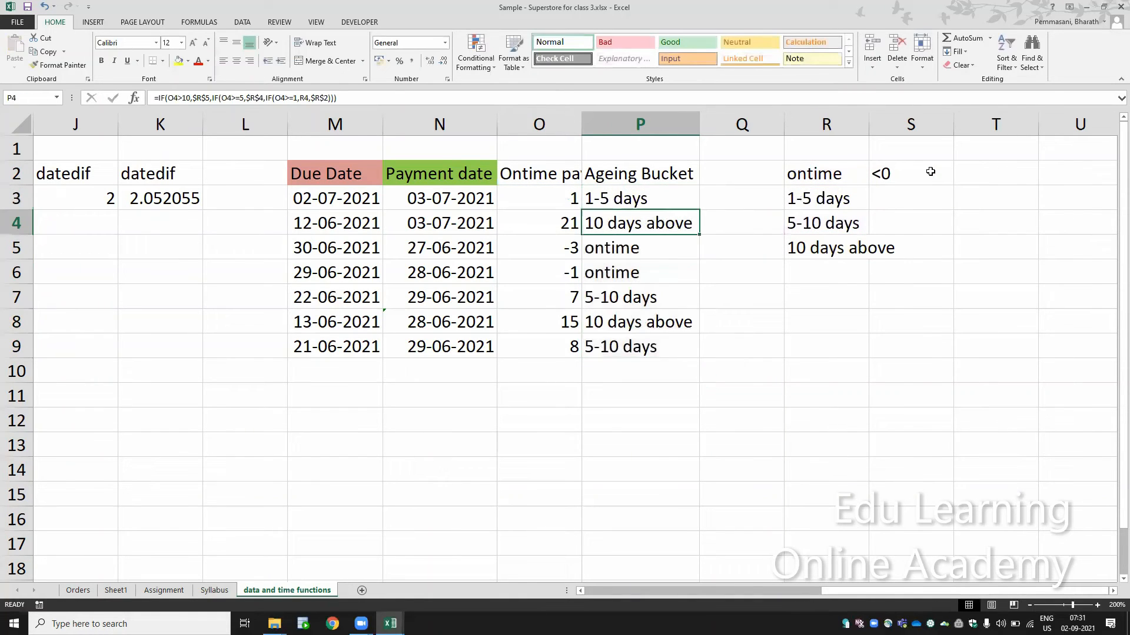
key("F2")
key("Escape")
key("Down")
key("F2")
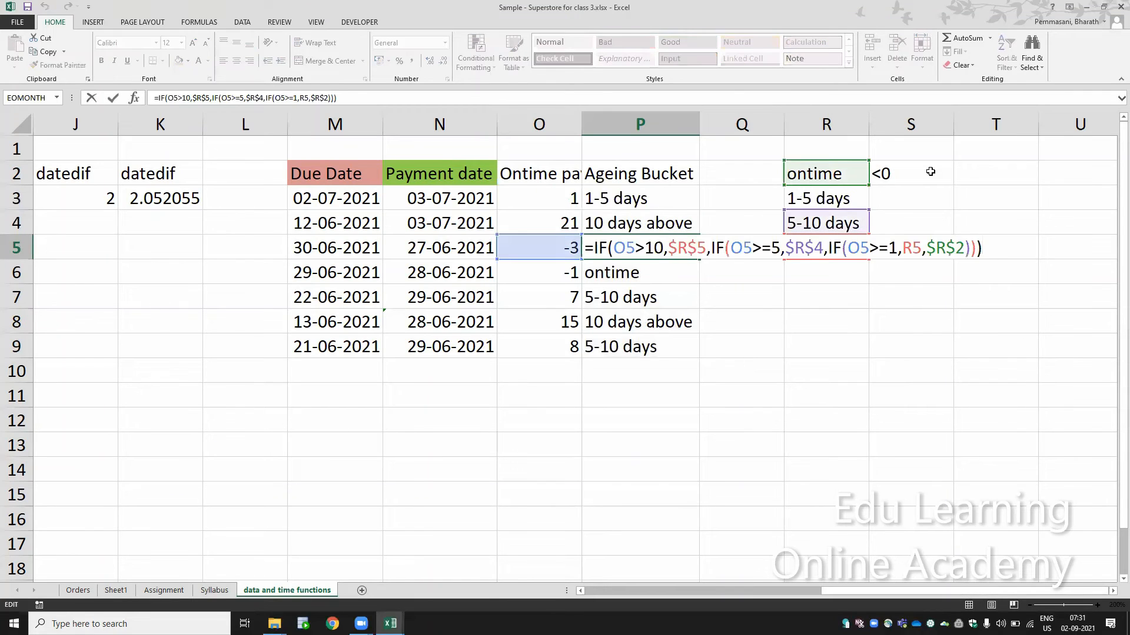
key("Escape")
key("Down")
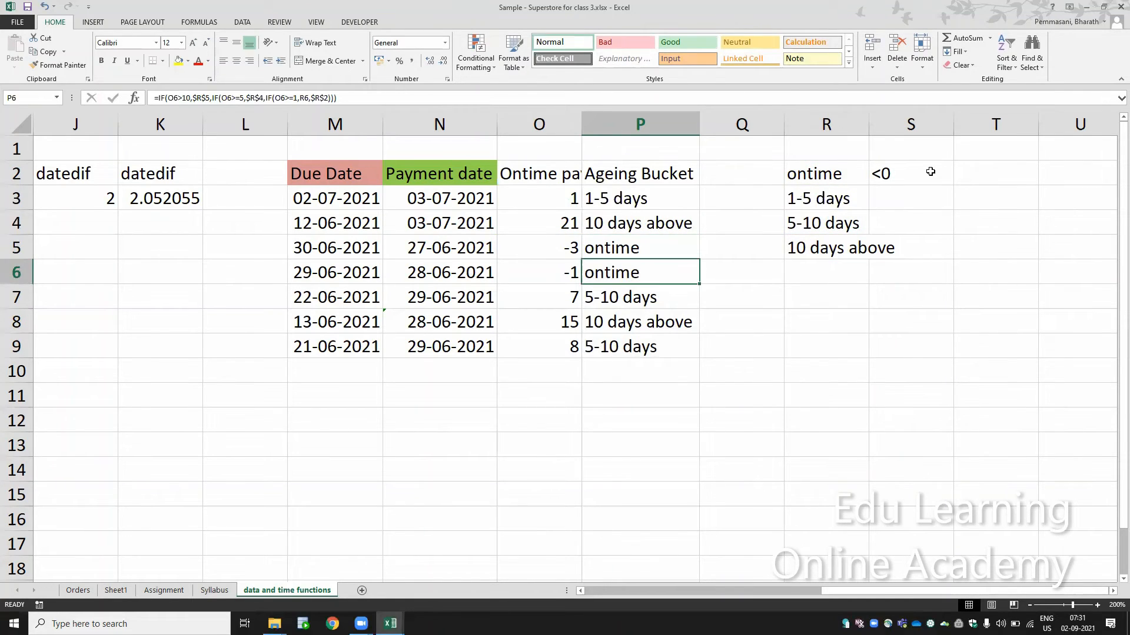
key("F2")
key("Escape")
key("Down")
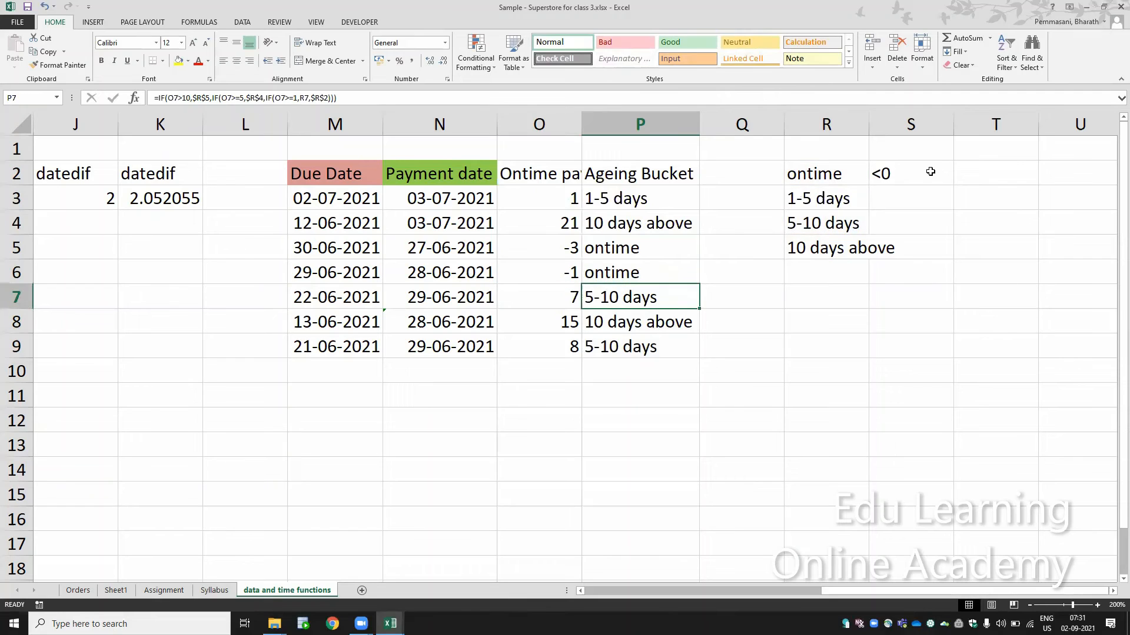
Go through the ageing bucket results and select rows 5 and 6 to compare their payment differences with their buckets
key("Up")
key("Up")
key("Up")
key("Up")
key("Up")
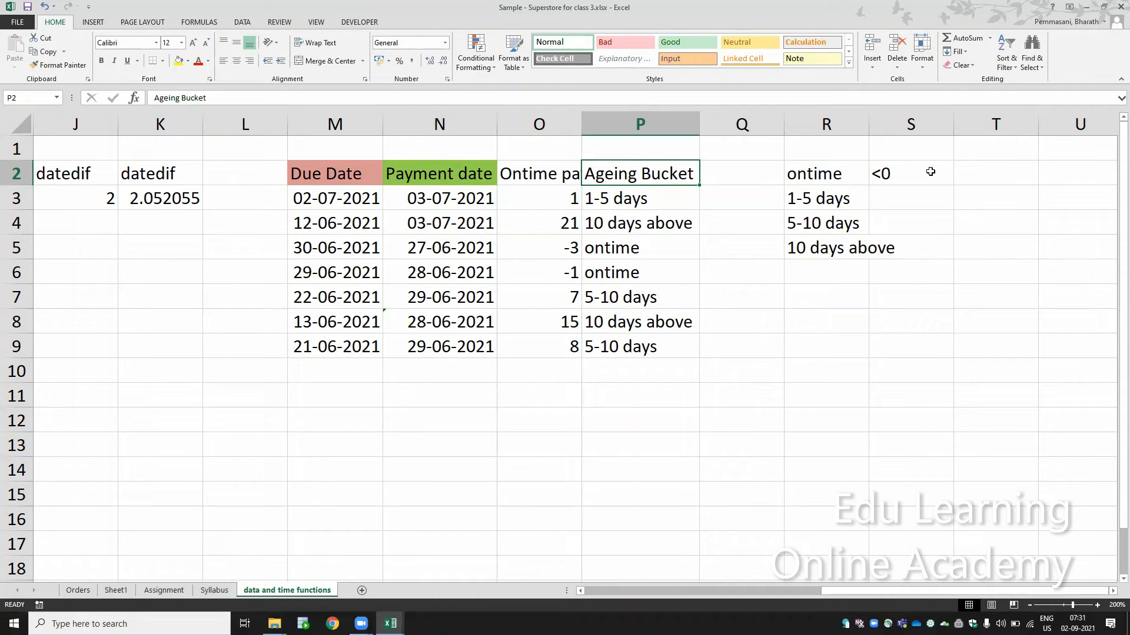
key("Down")
key("Down")
key("Down")
key("Down")
key("Up")
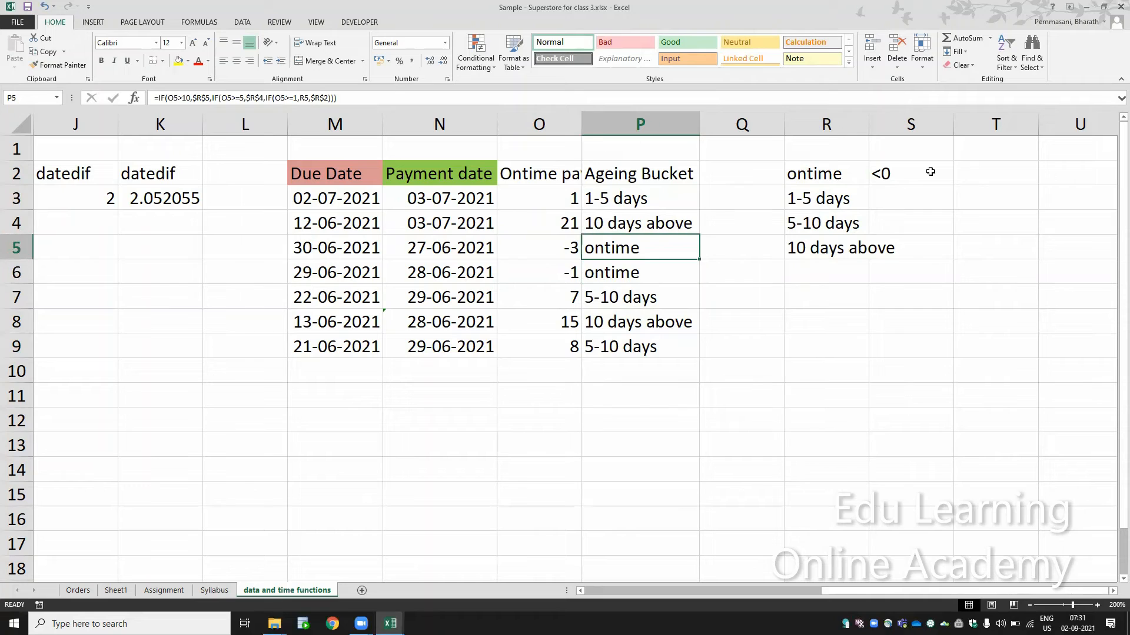
key("shift+space")
key("shift+Down")
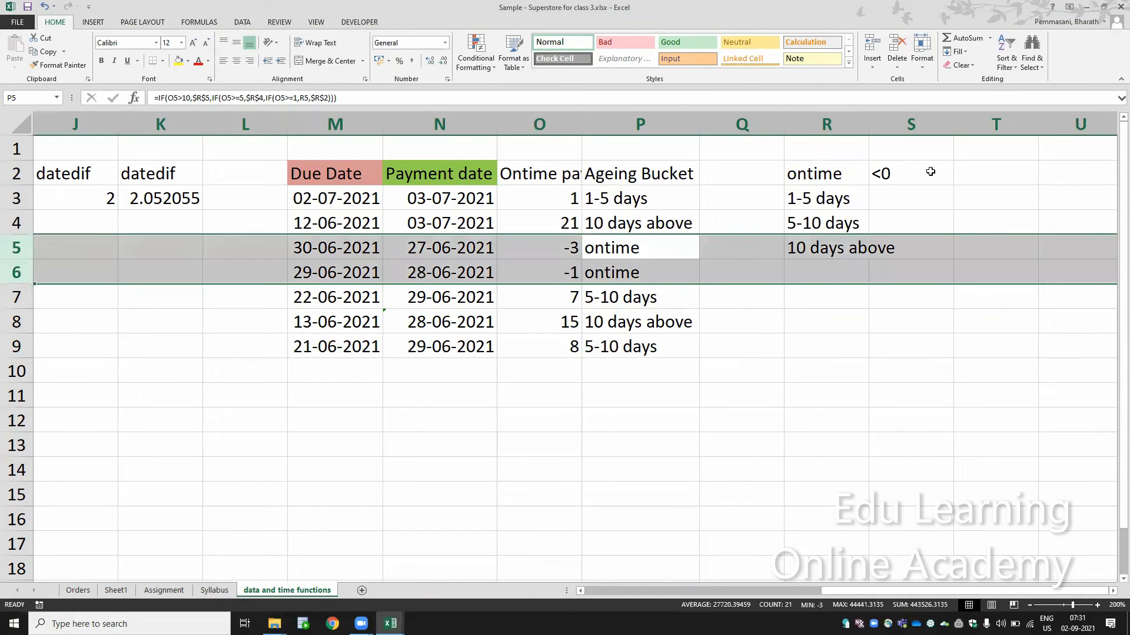
Select rows 4 and 8 in turn to compare their payment differences with their ageing buckets
key("Down")
key("Up")
key("Up")
key("shift+space")
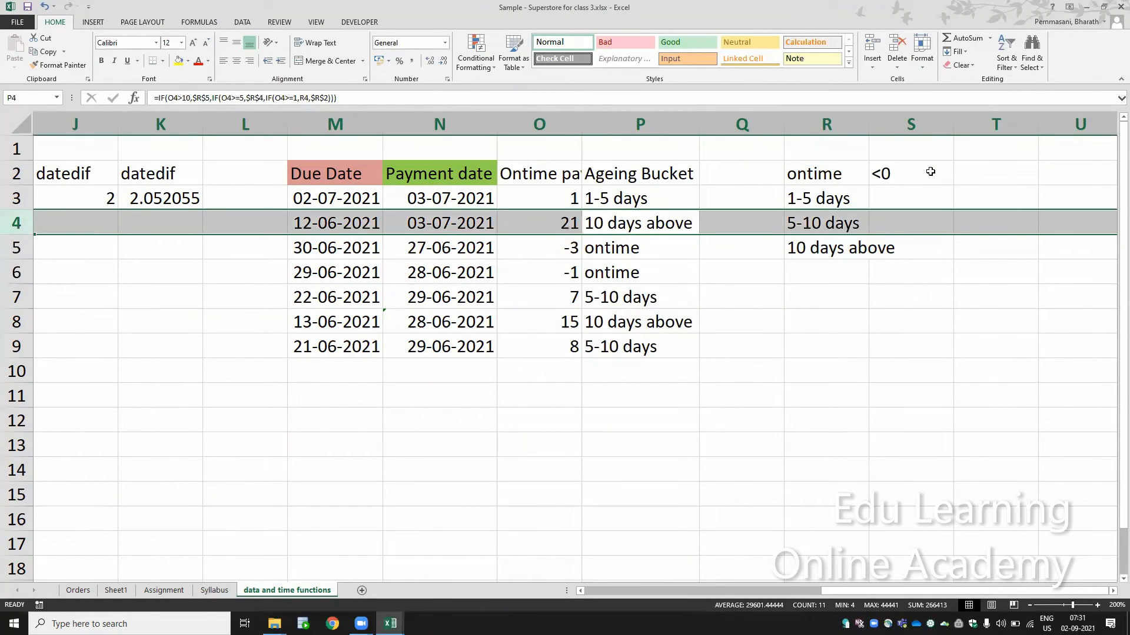
key("Down")
key("Down")
key("Down")
key("Down")
key("Down")
key("Up")
key("shift+space")
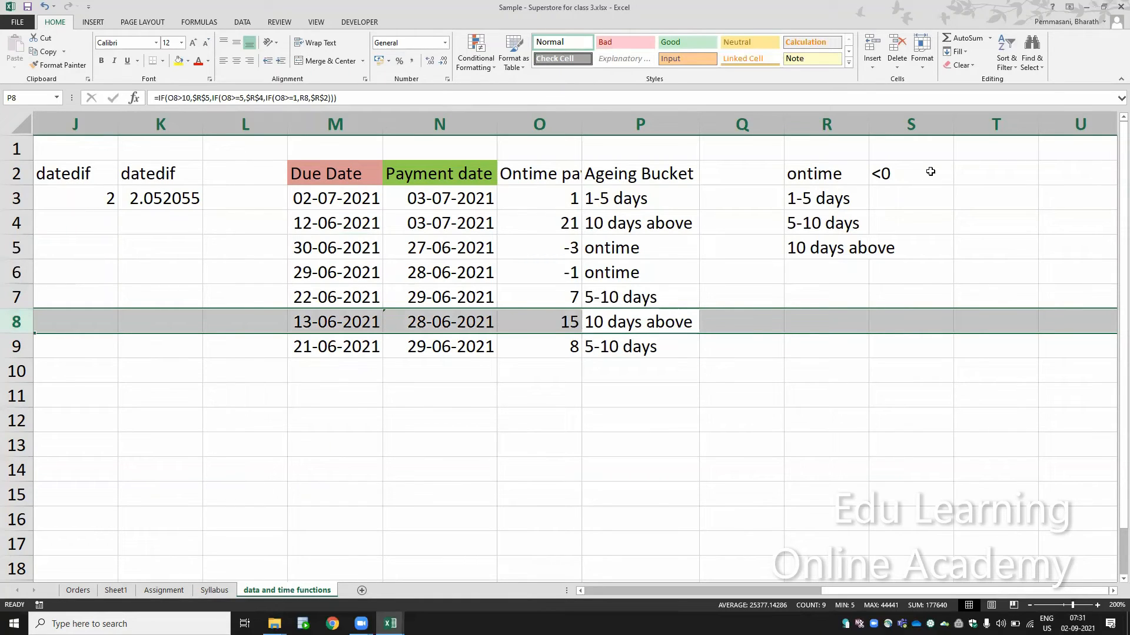
key("Up")
key("ctrl+Up")
key("ctrl+Up")
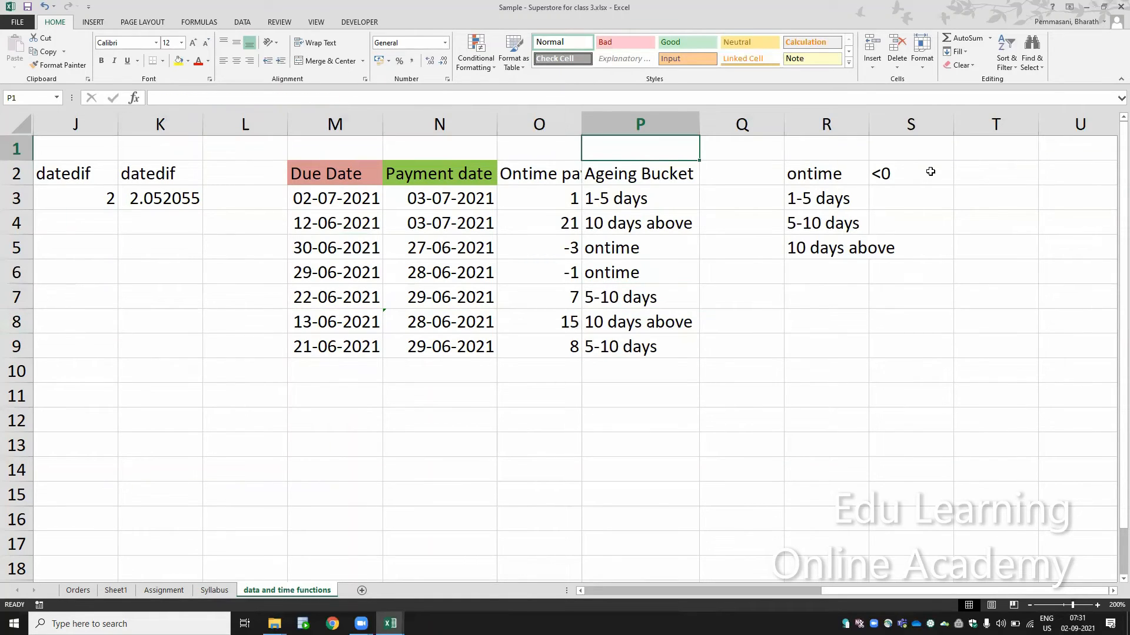
key("Down")
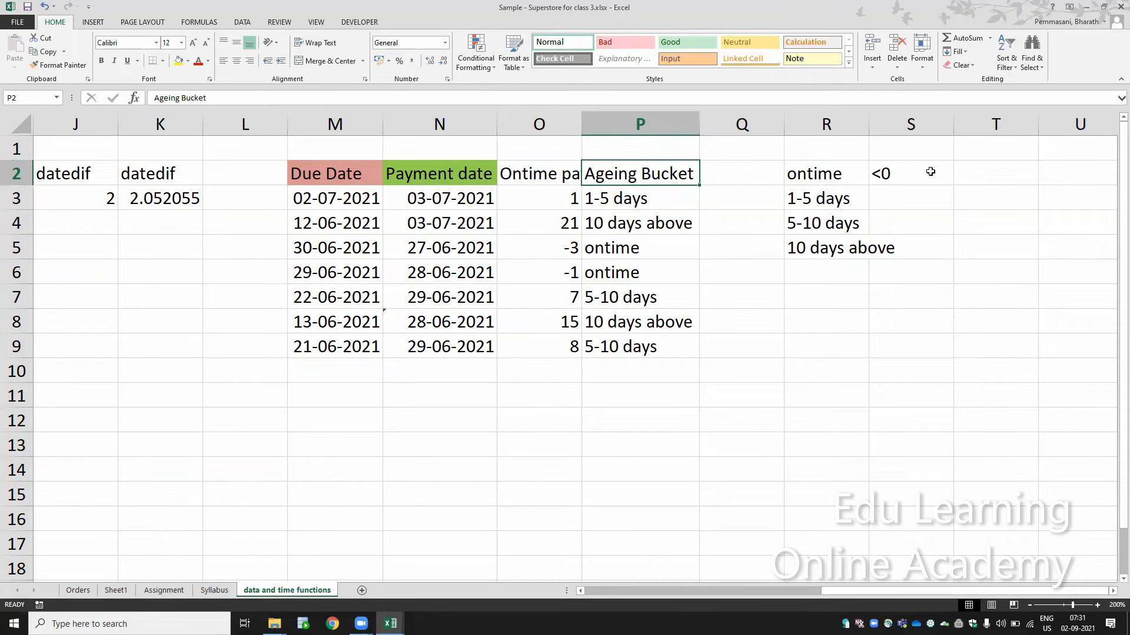
Examine the nested IF formula in P3 and the date subtraction formula in O3
key("Down")
key("Down")
key("Left")
key("Up")
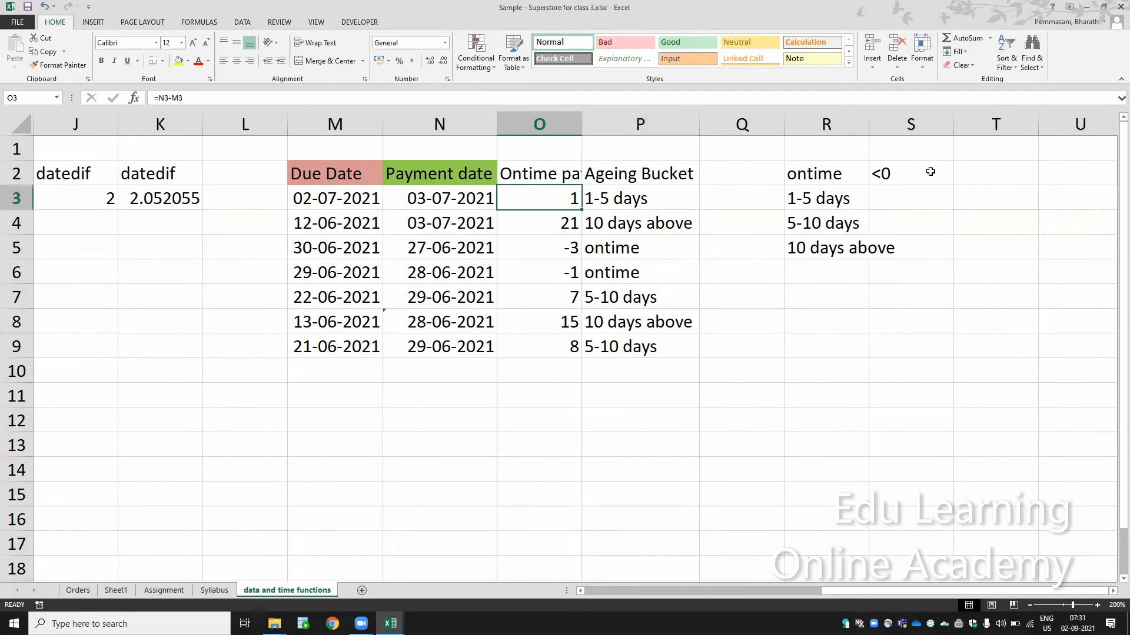
key("Left")
key("Left")
key("Right")
key("Right")
key("Right")
key("F2")
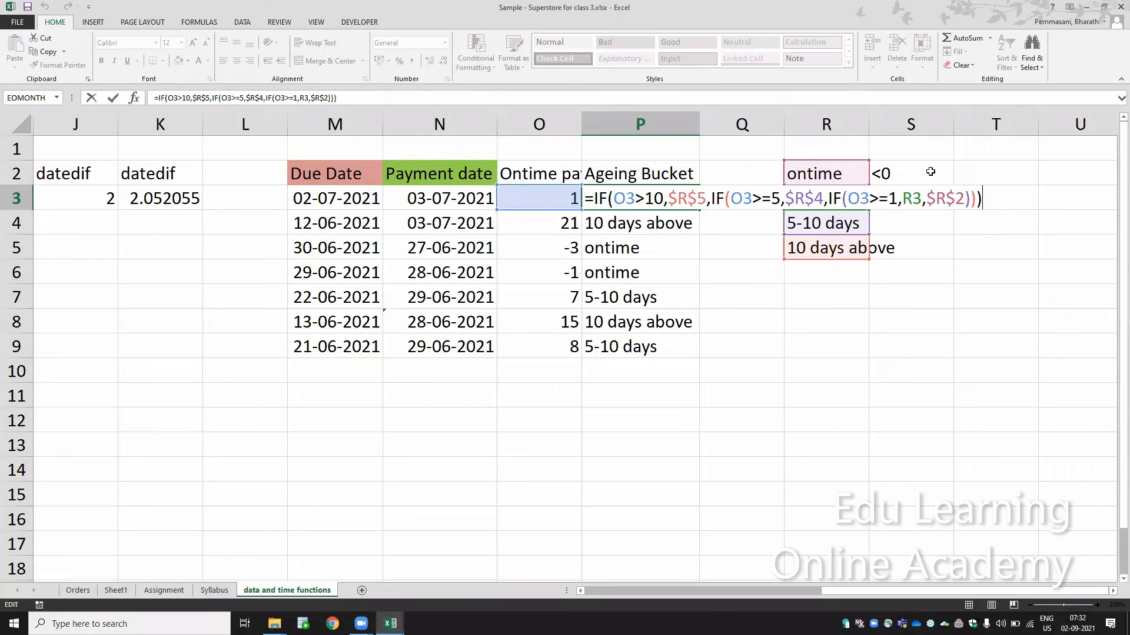
key("Escape")
key("Down")
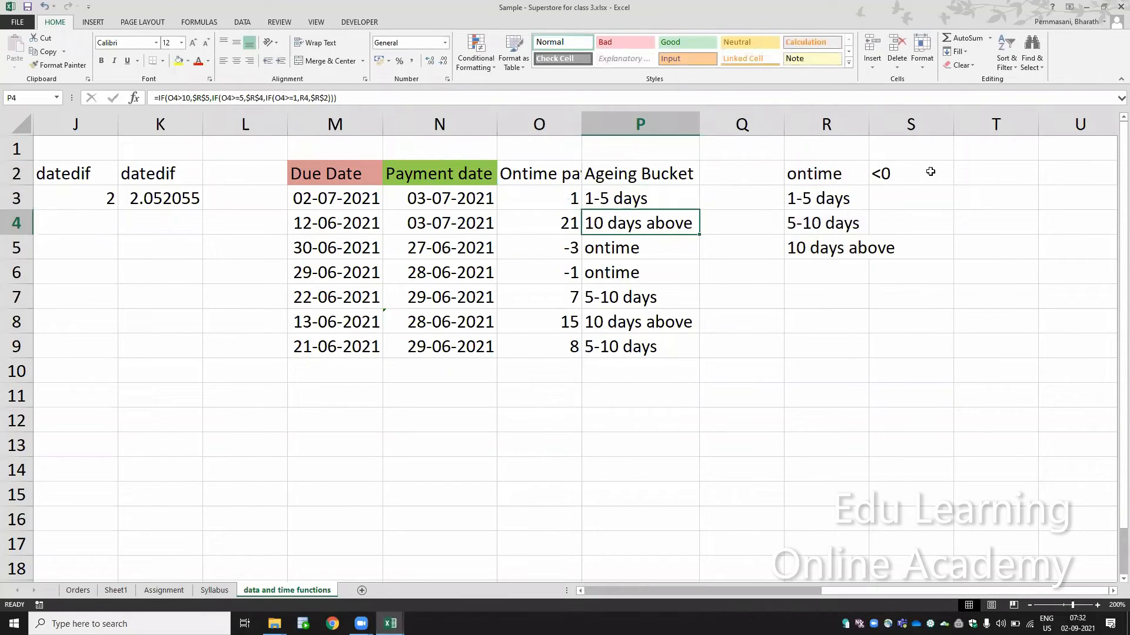
key("Up")
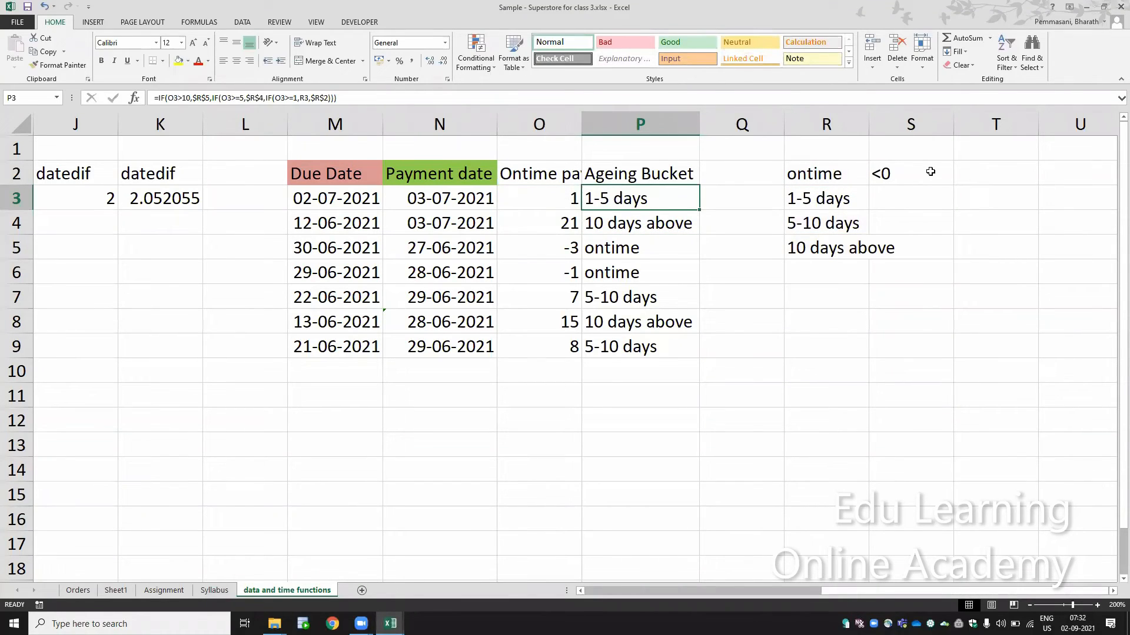
key("Down")
key("Up")
key("F2")
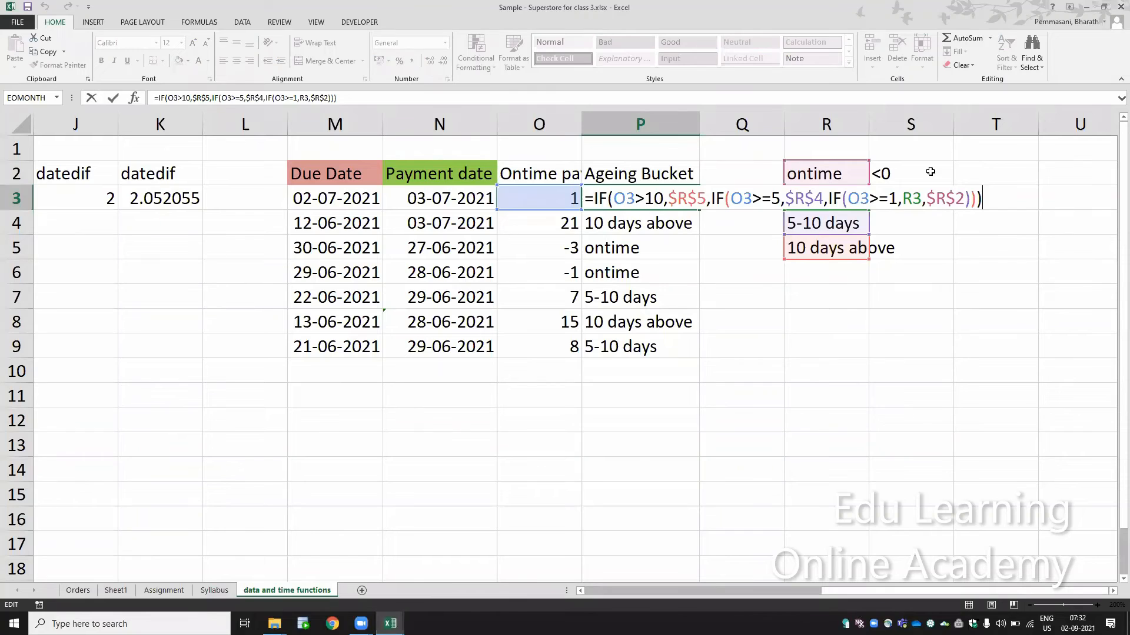
key("ctrl+Return")
key("Left")
key("F2")
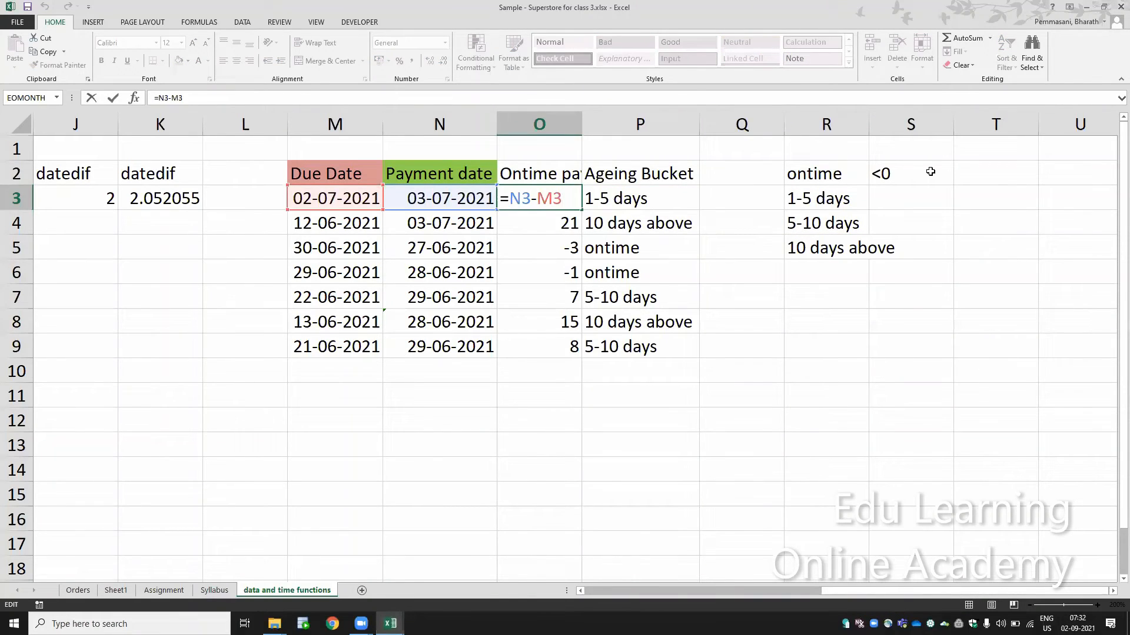
key("ctrl+Return")
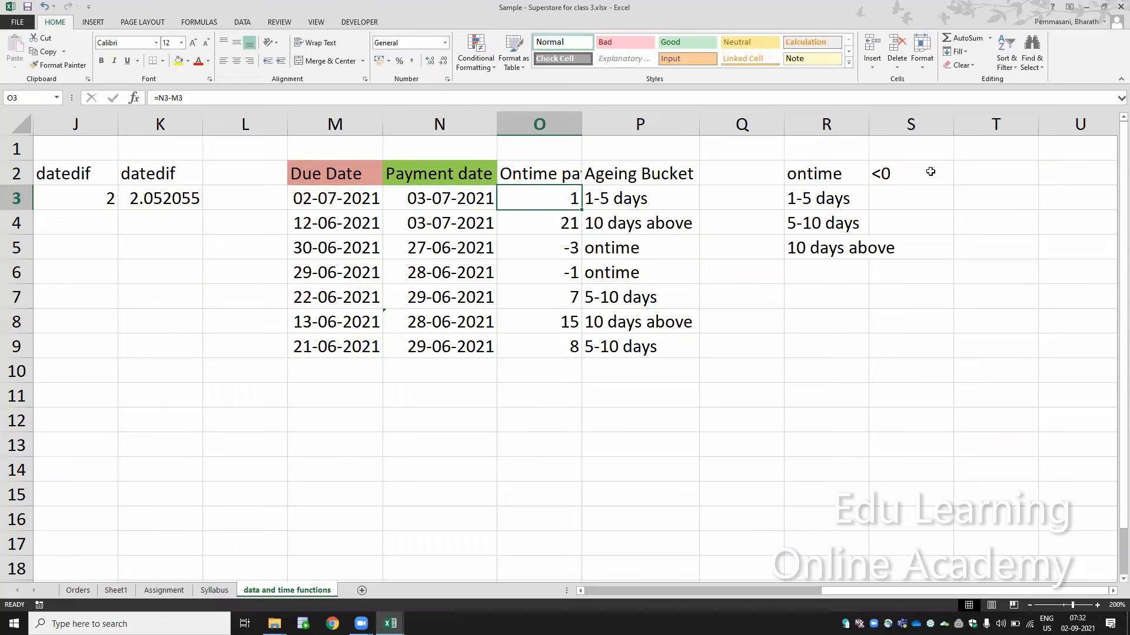
Examine the WEEKDAY formula in H3 and the WEEKNUM formula in I3
key("Left")
key("Left")
key("Left")
key("Left")
key("Left")
key("Left")
key("Left")
key("Left")
key("Left")
key("Left")
key("Left")
key("Left")
key("Left")
key("Left")
key("Right")
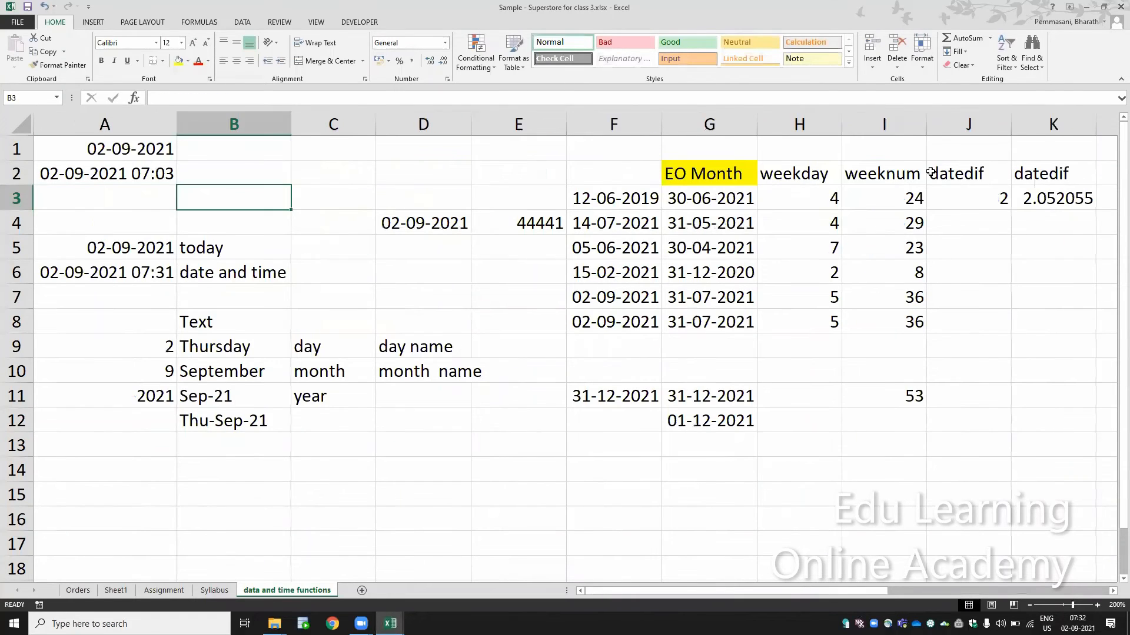
key("Right")
key("Right")
key("Right")
key("Right")
key("Right")
key("Right")
key("Right")
key("Right")
key("Left")
key("Left")
key("F2")
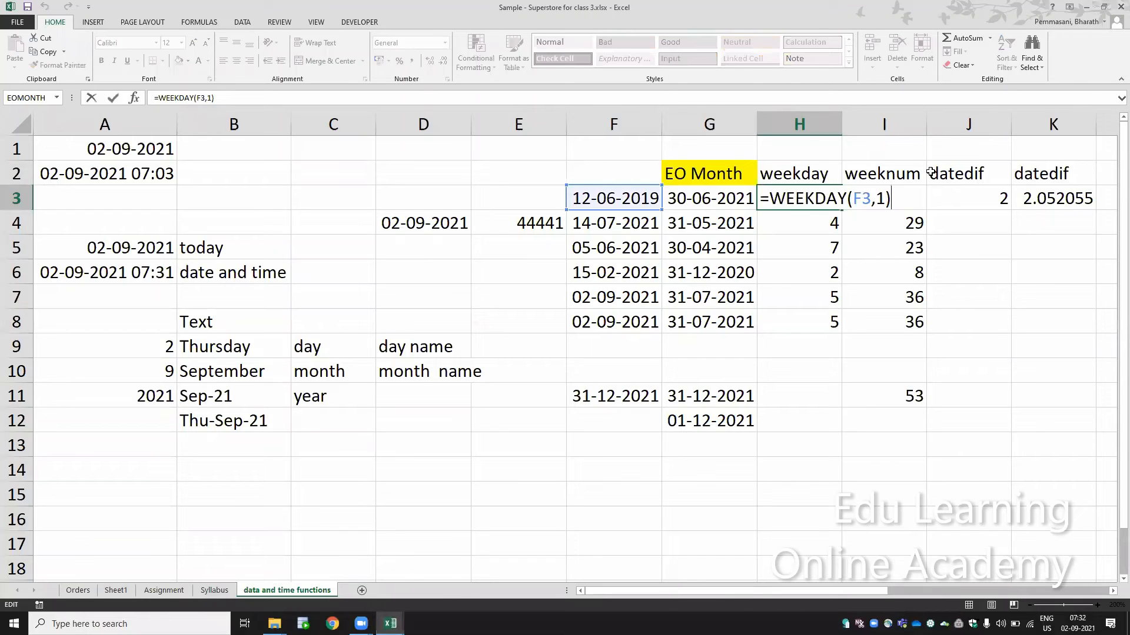
key("Tab")
key("F2")
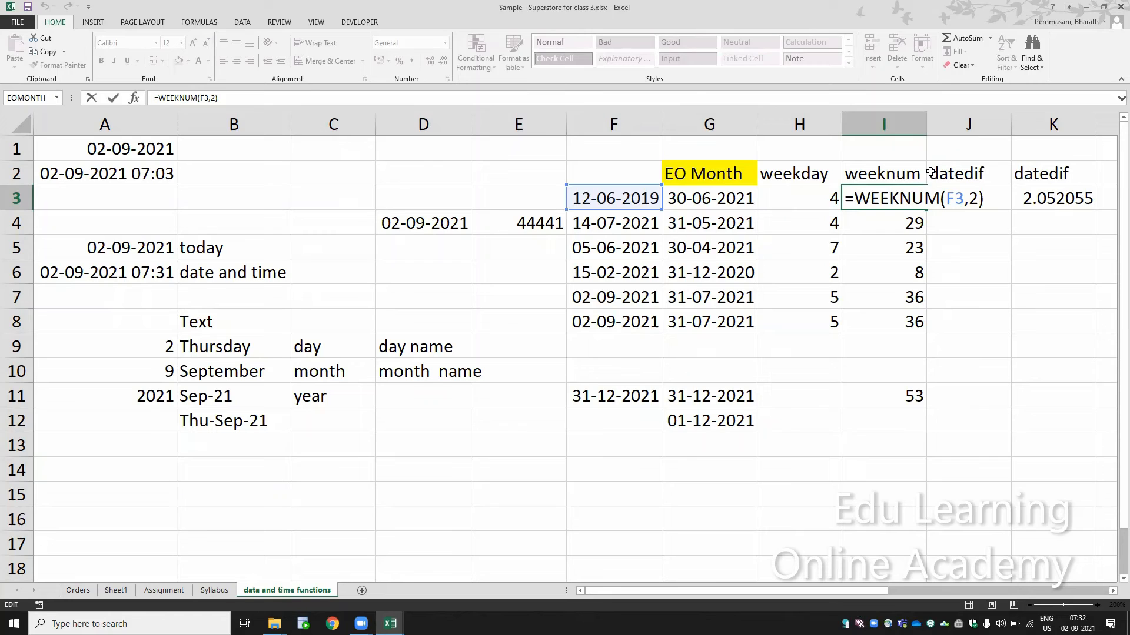
key("Tab")
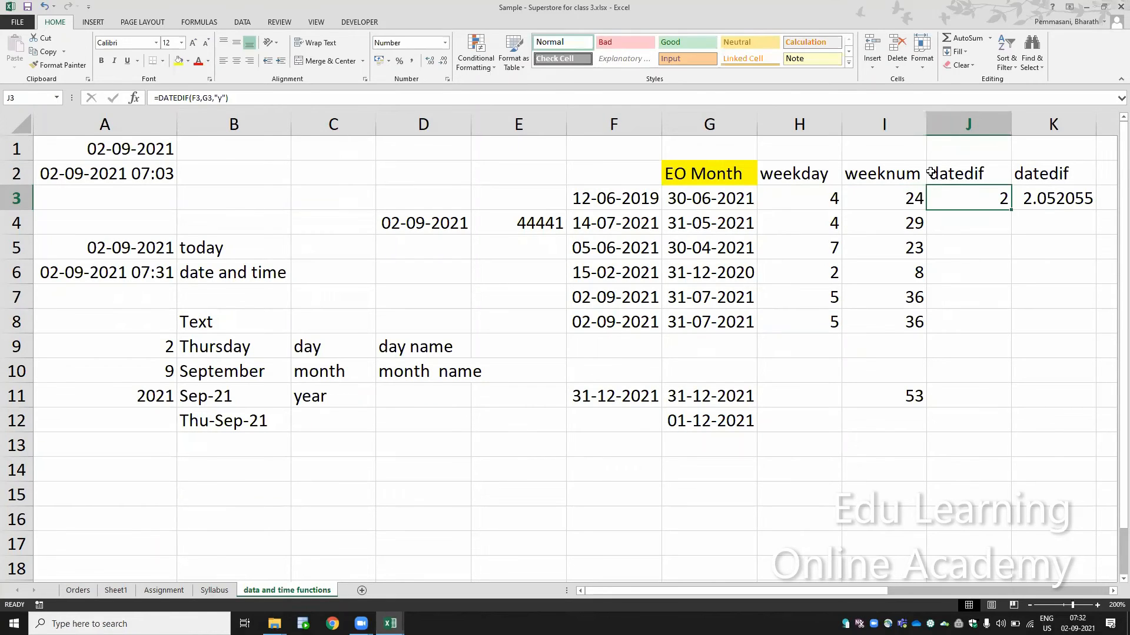
Examine the year-difference formula in K3 and the DATEDIF formula in J3
key("Left")
key("Right")
key("Right")
key("Right")
key("Right")
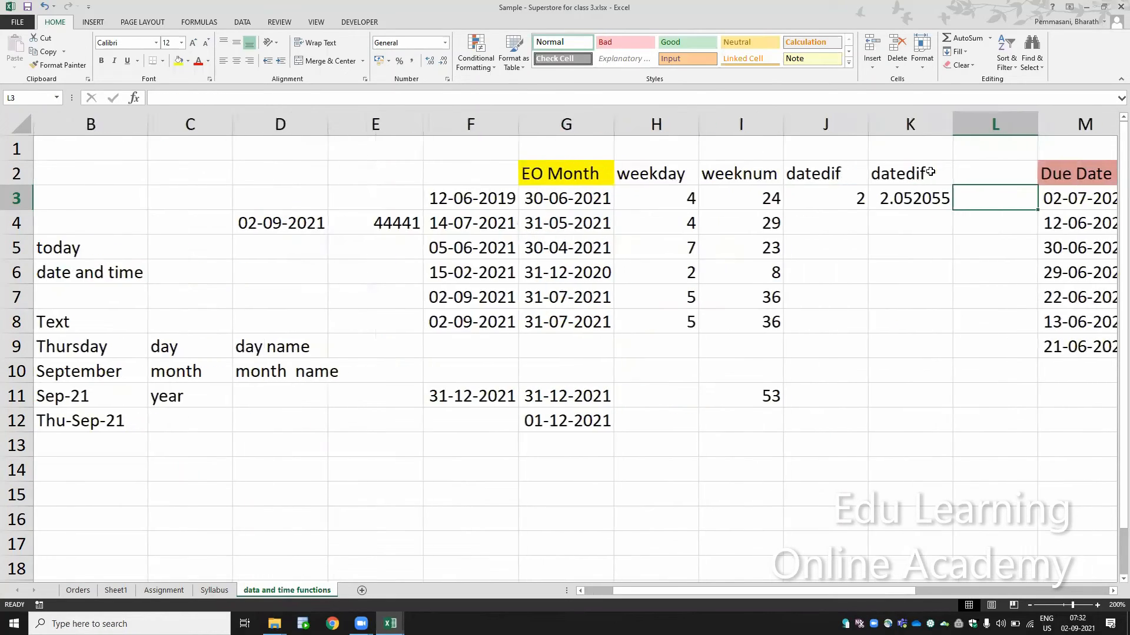
key("Right")
key("Left")
key("Left")
key("Left")
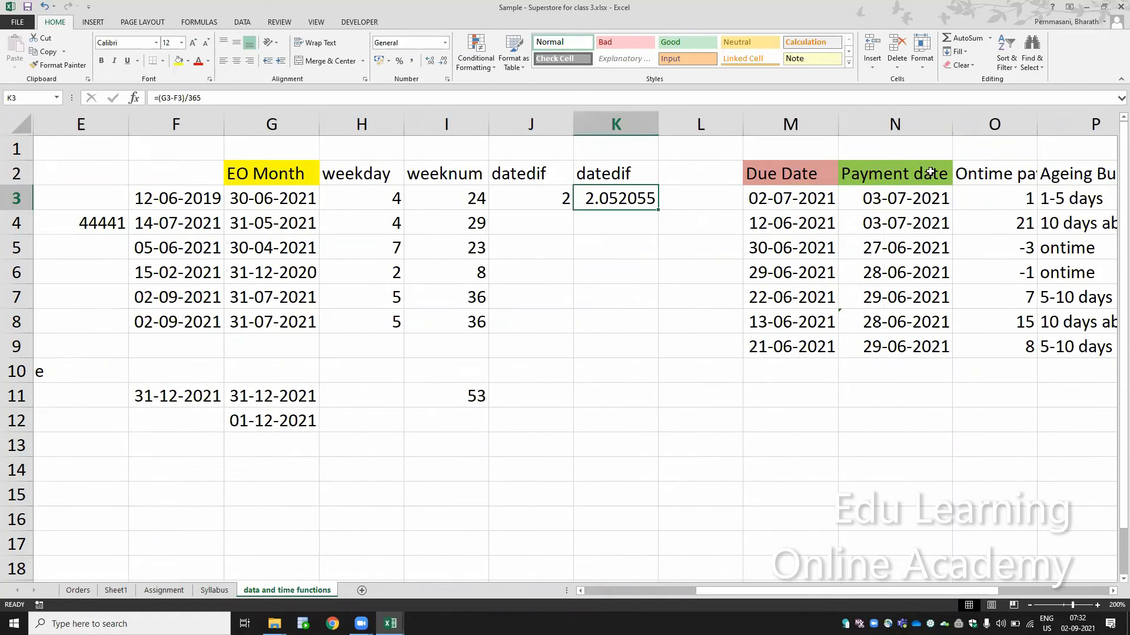
key("F2")
key("shift+Tab")
key("F2")
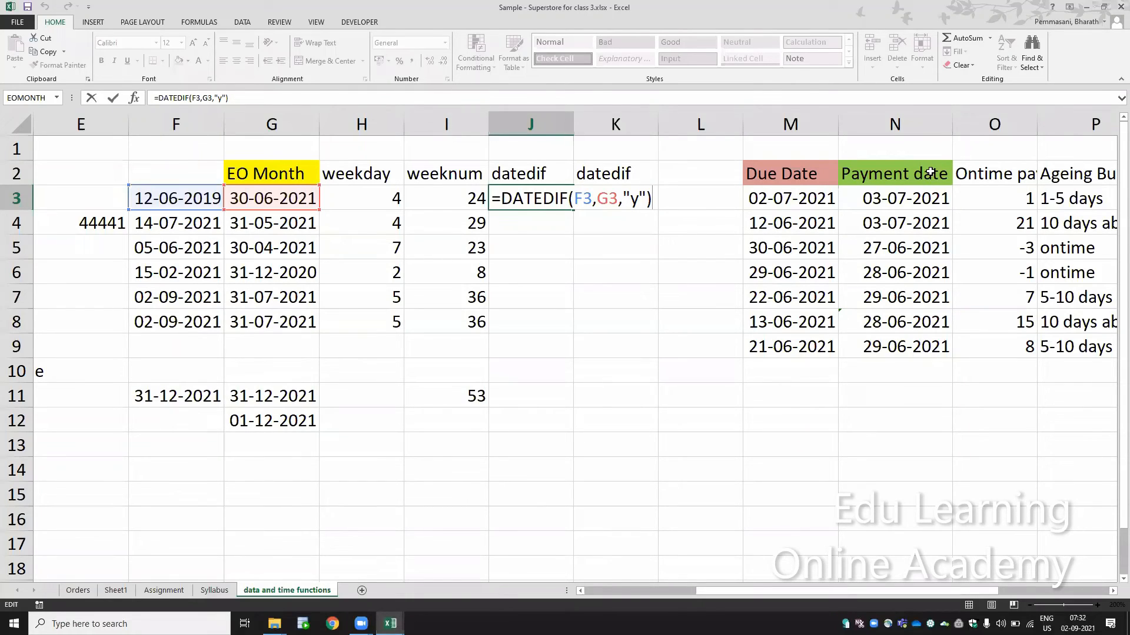
key("ctrl+Return")
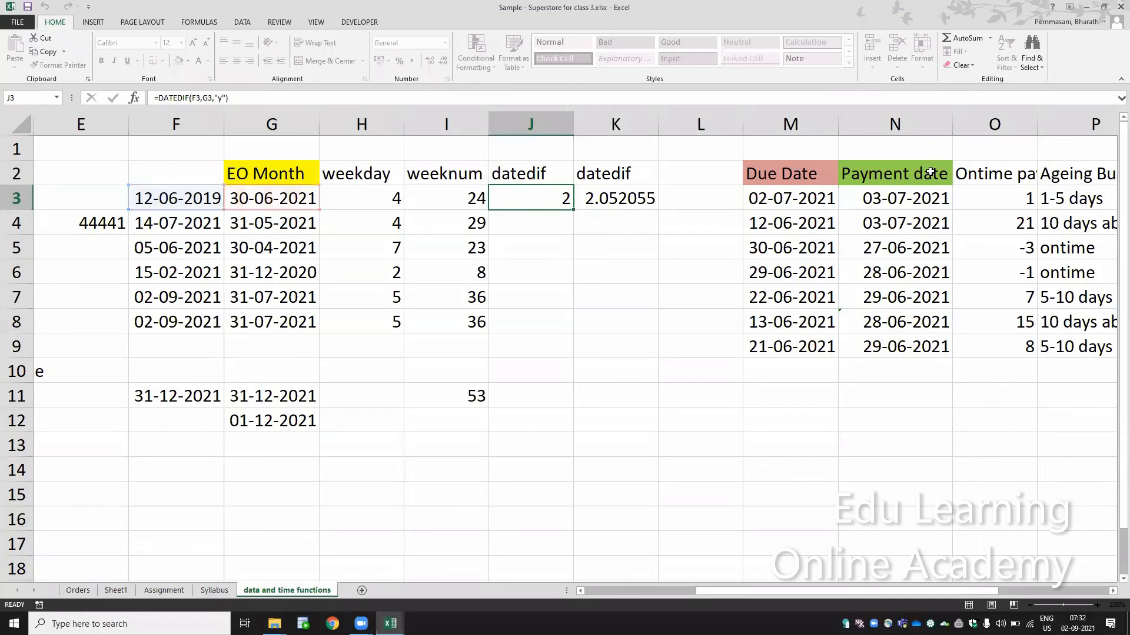
Enter the label "workday" in cell F15
key("Down")
key("Down")
key("Down")
key("Down")
key("Down")
key("Down")
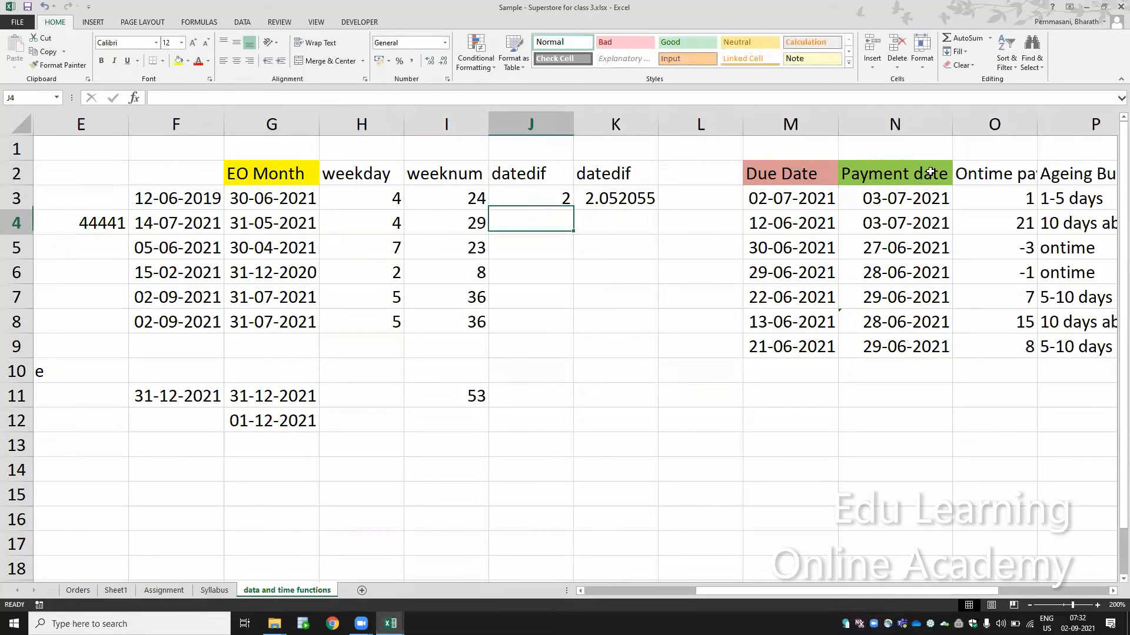
key("Down")
key("Down")
key("Down")
key("Down")
key("Down")
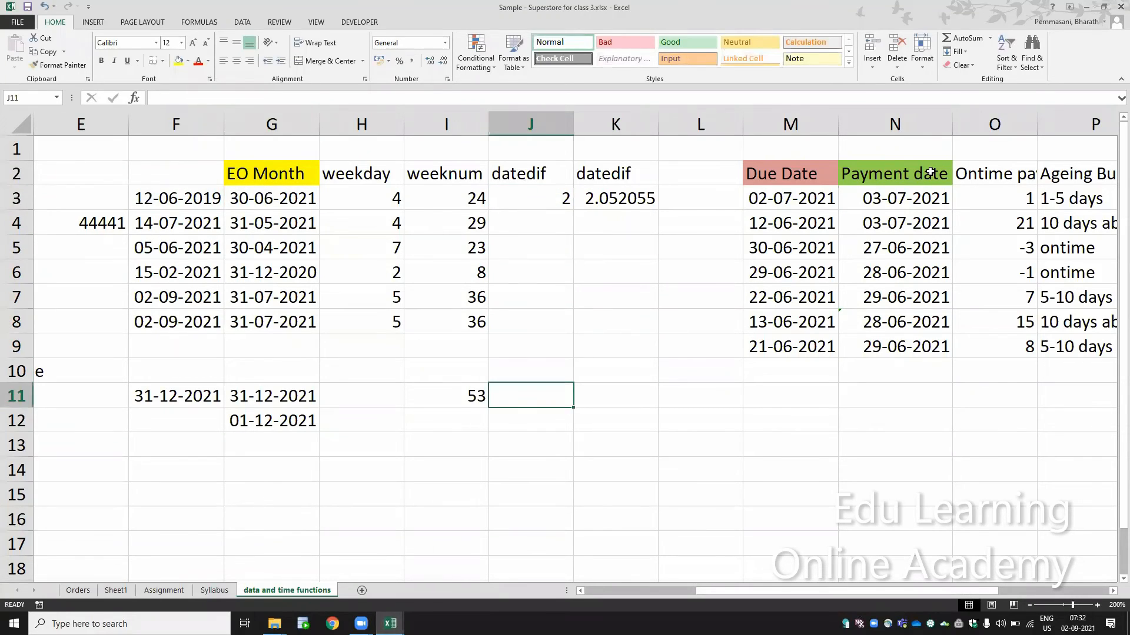
key("Down")
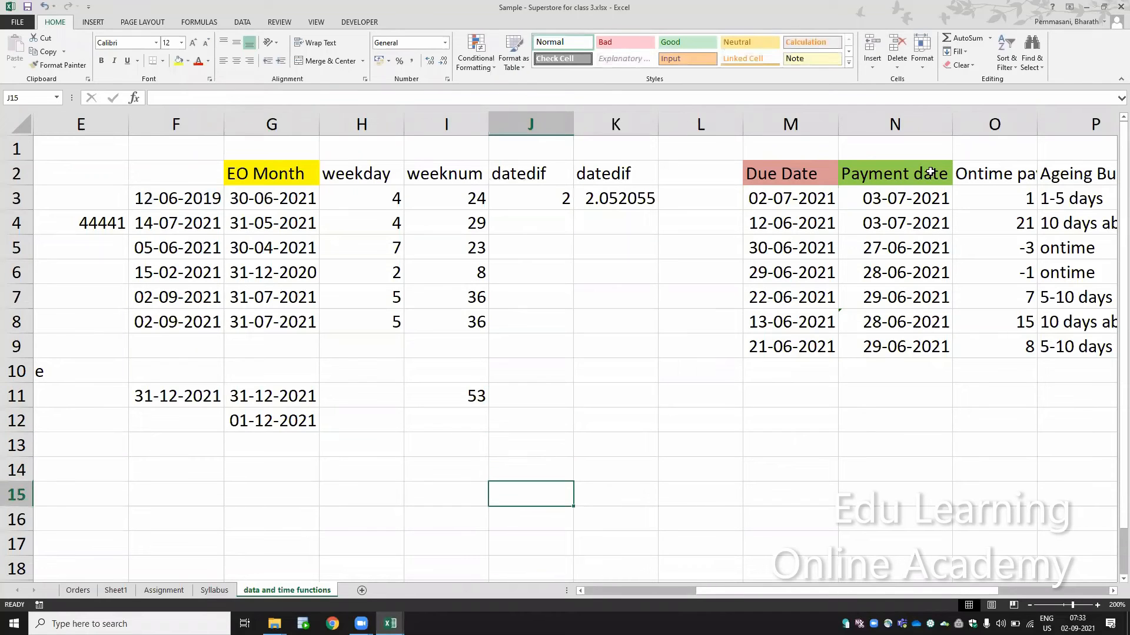
key("Left")
key("Left")
key("Left")
key("Left")
key("Left")
key("Right")
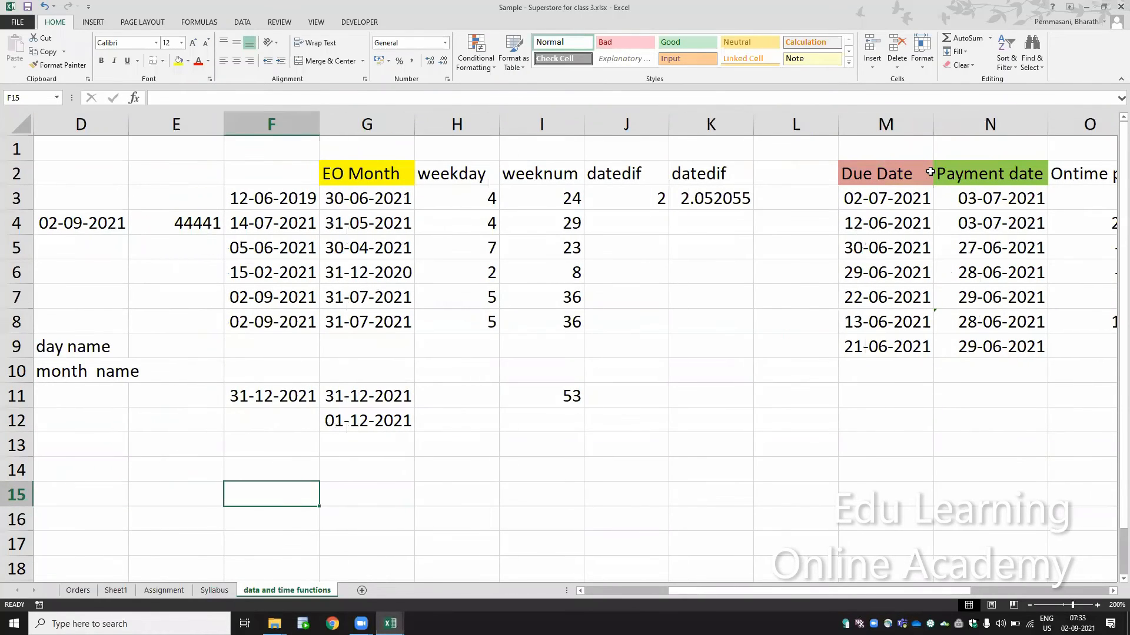
type("wor")
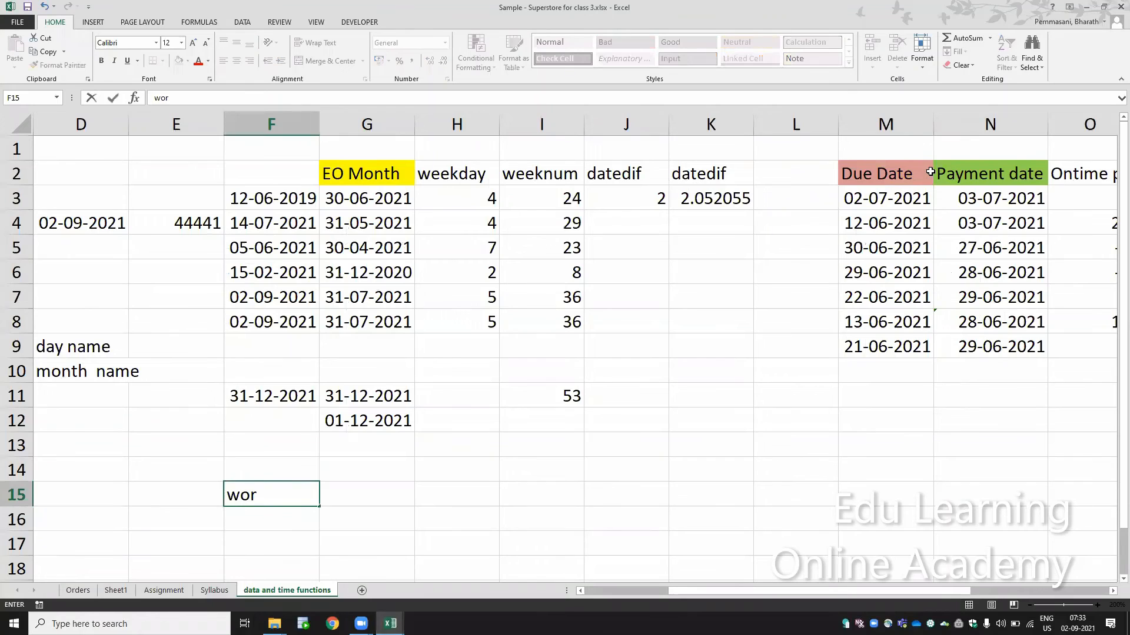
type("d")
key("BackSpace")
type("kay")
key("BackSpace")
key("BackSpace")
type("day")
key("Return")
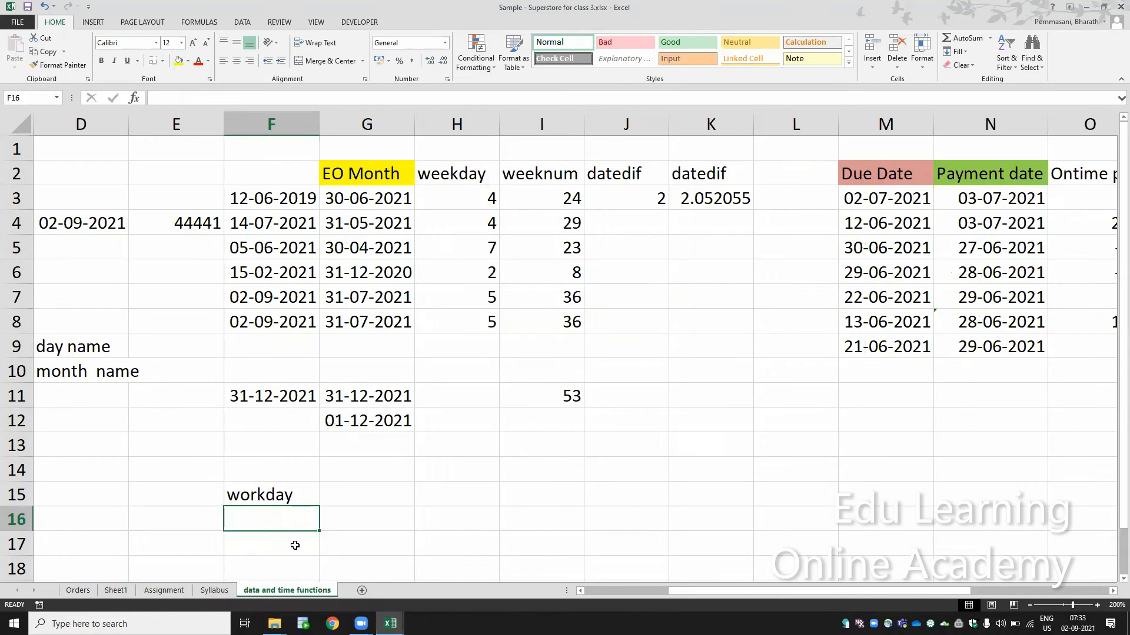
left_click(355, 492)
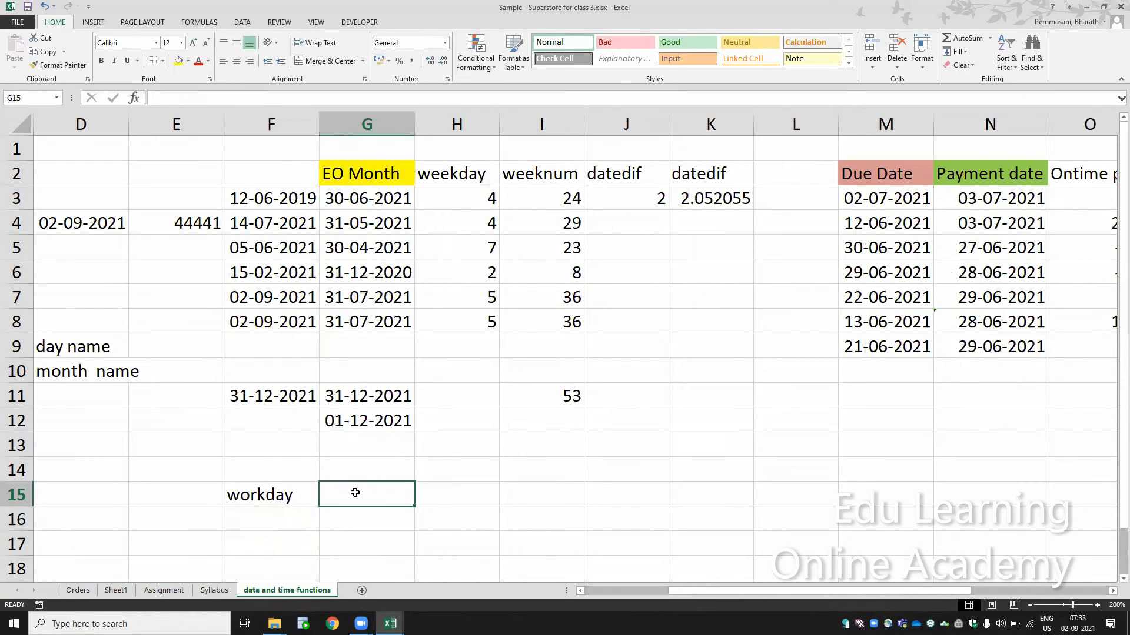
key("Down")
key("Down")
key("Down")
key("Down")
key("Down")
key("Down")
key("Down")
key("Down")
key("Down")
key("Down")
key("Down")
key("Down")
key("Down")
key("Down")
key("Down")
key("Up")
key("Up")
key("Up")
key("Up")
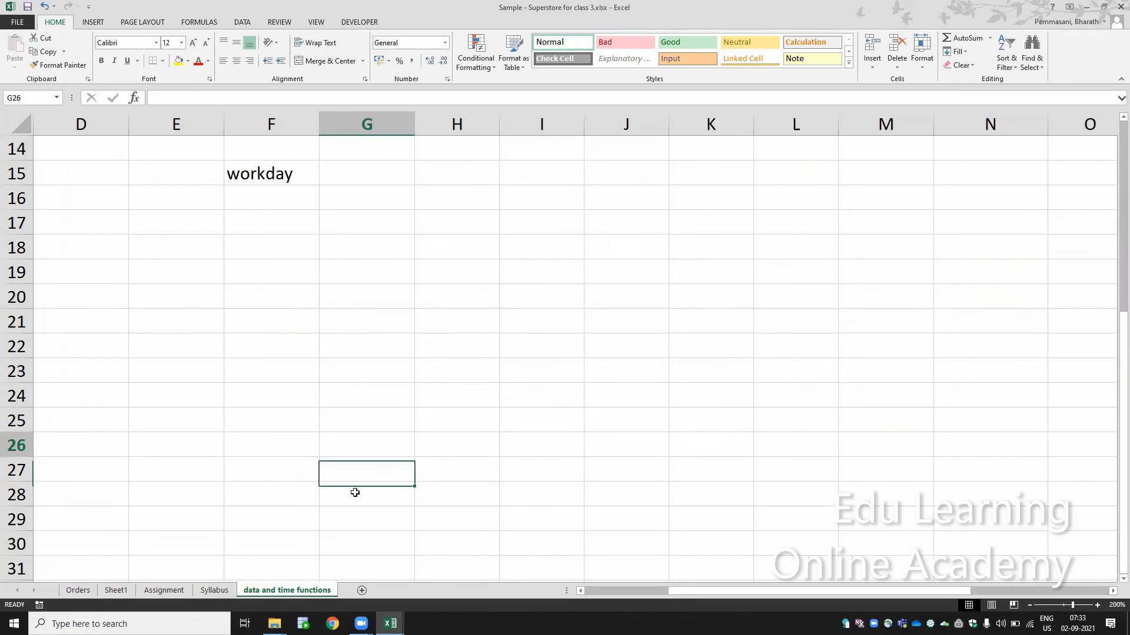
key("Up")
key("Up")
key("Up")
key("Up")
key("Up")
key("Up")
key("Up")
key("Up")
key("Up")
key("Up")
key("Up")
key("Up")
key("Up")
key("Up")
key("Up")
key("Up")
key("Down")
key("Down")
key("Down")
key("Down")
key("Down")
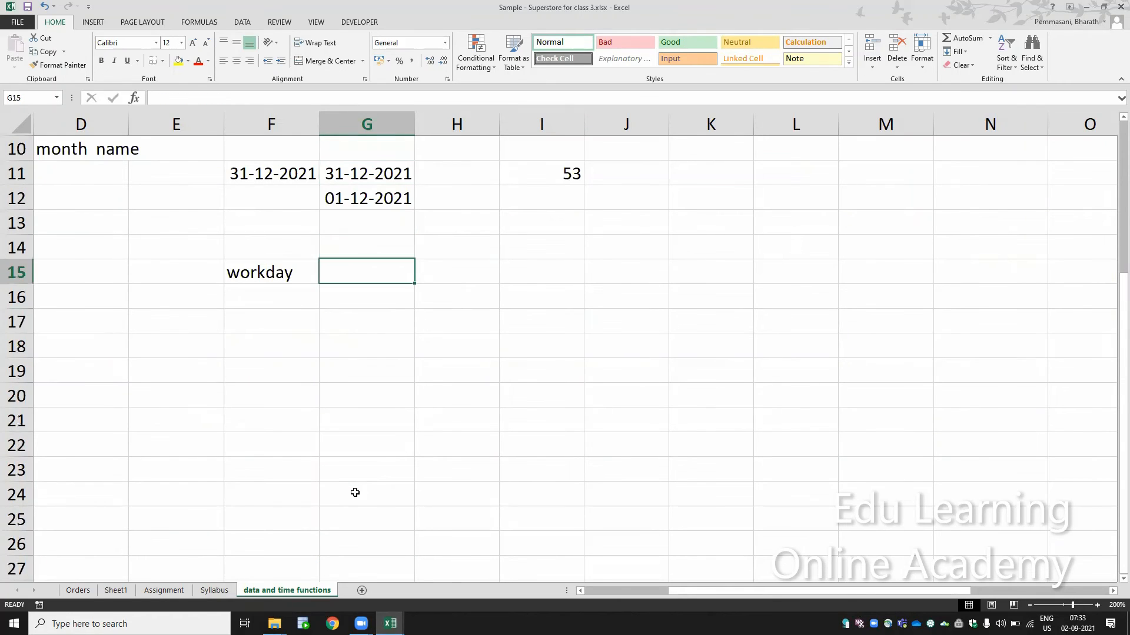
key("Down")
key("Up")
type("=work")
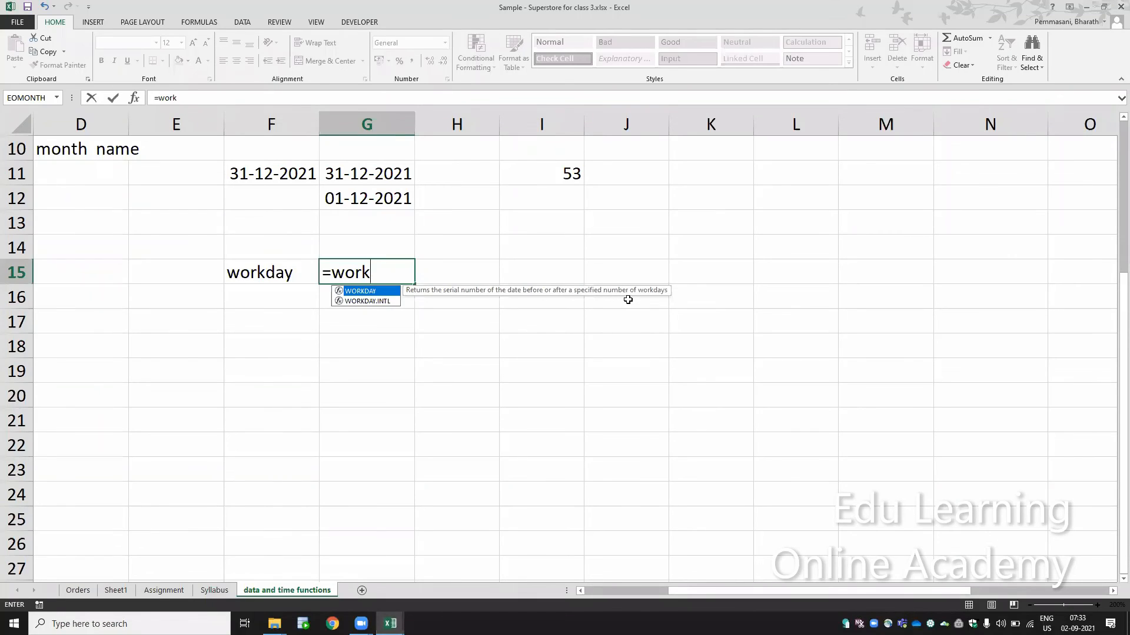
key("Tab")
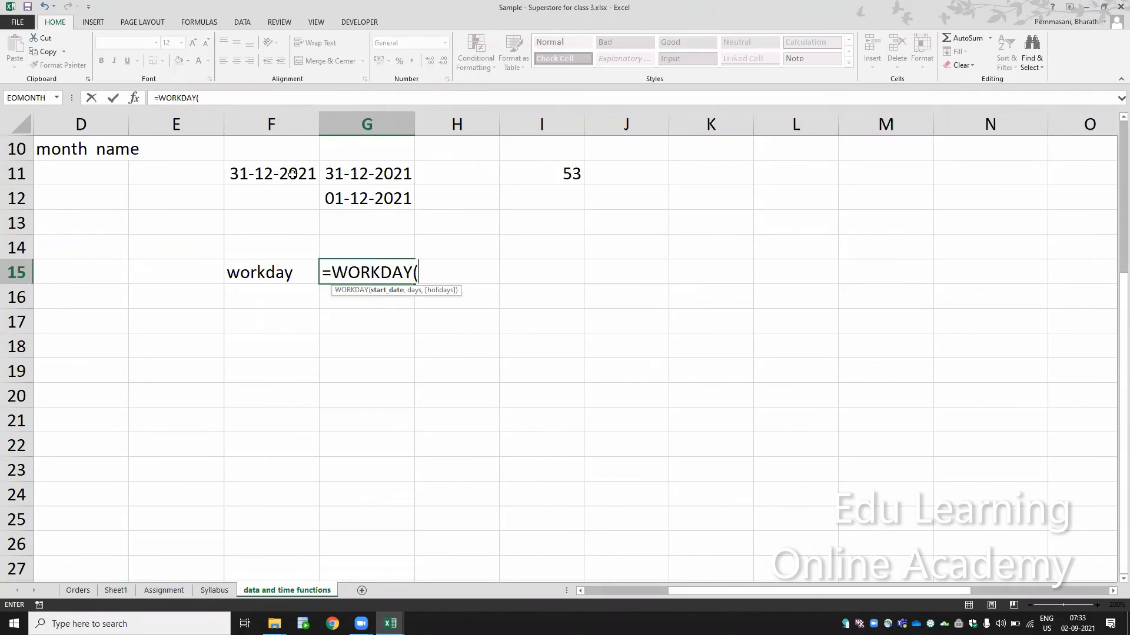
key("Escape")
Enter the TODAY function in cell G14 as the start date for the workday example
key("Up")
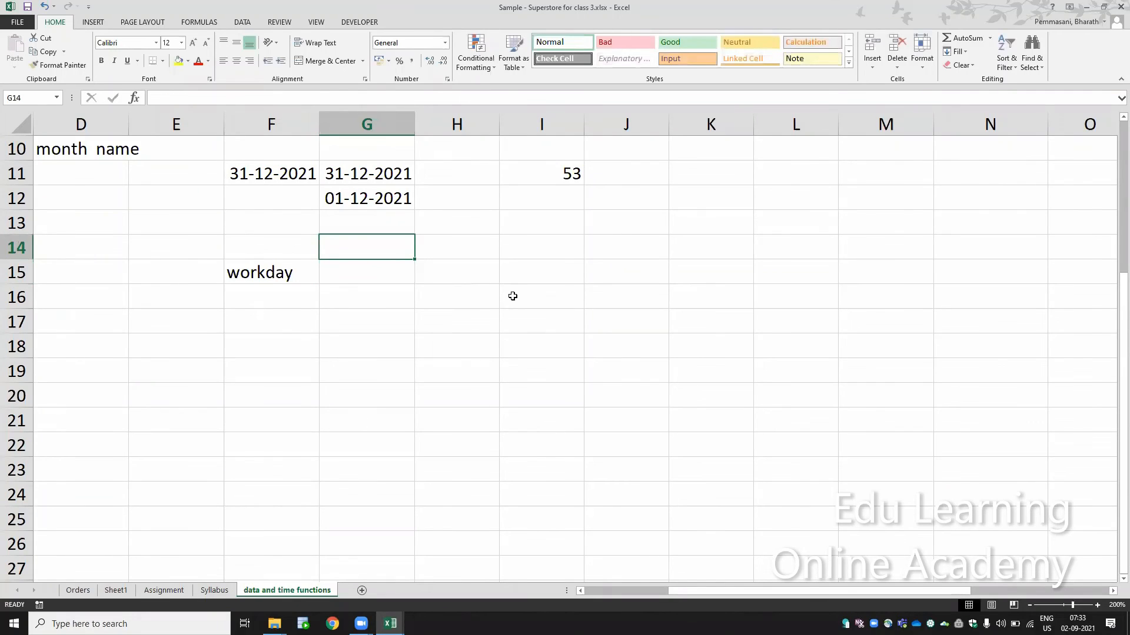
key("Down")
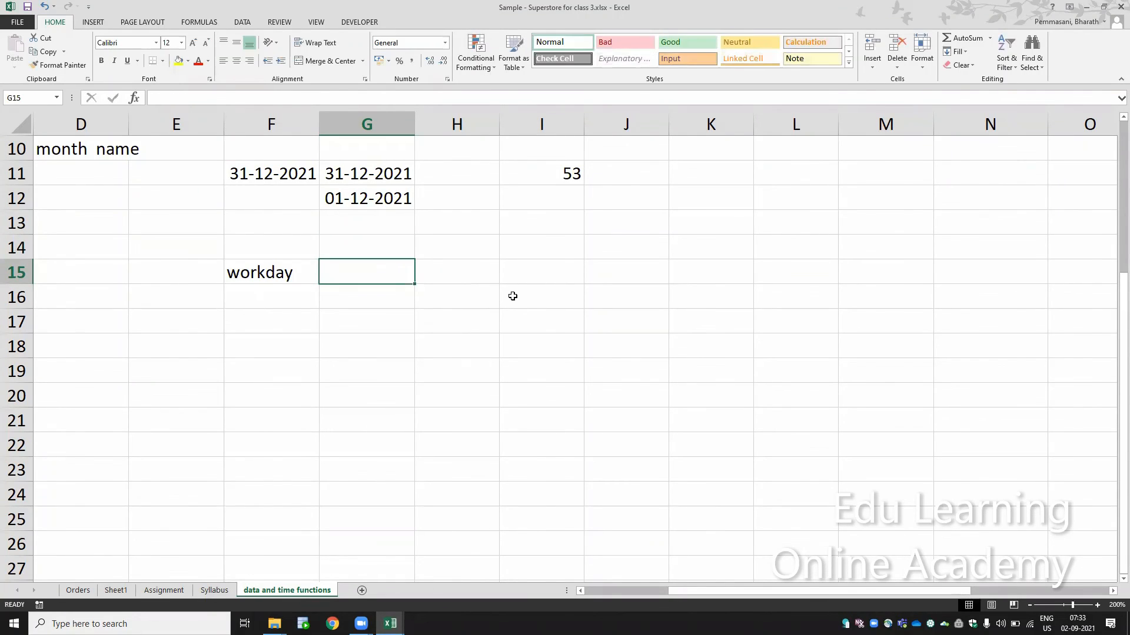
key("Up")
type("=toda")
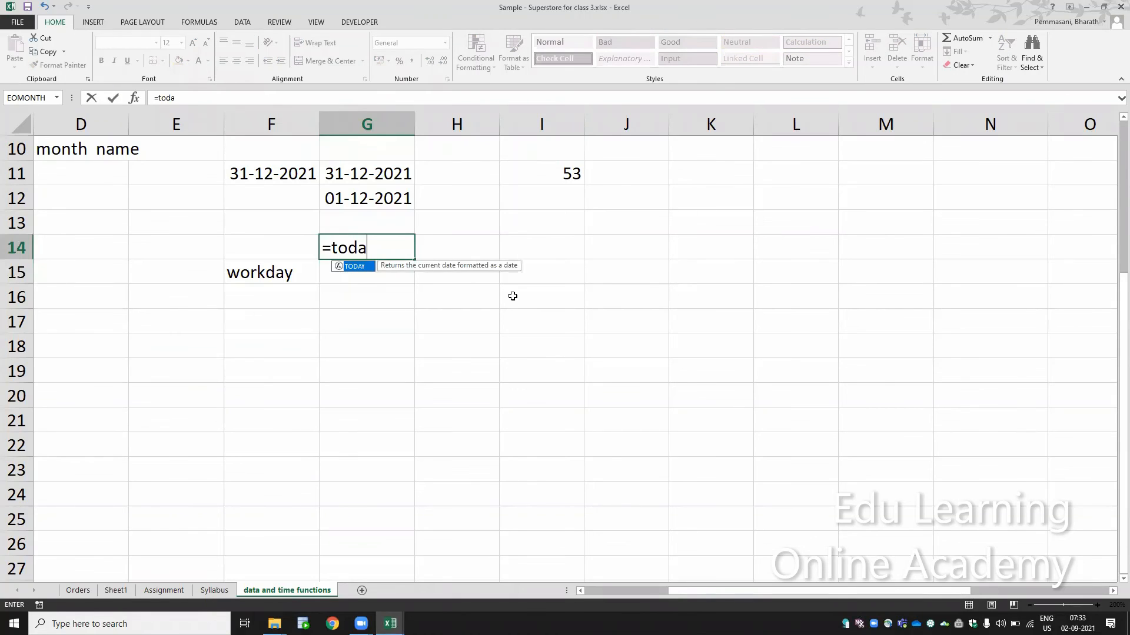
key("Tab")
key("Return")
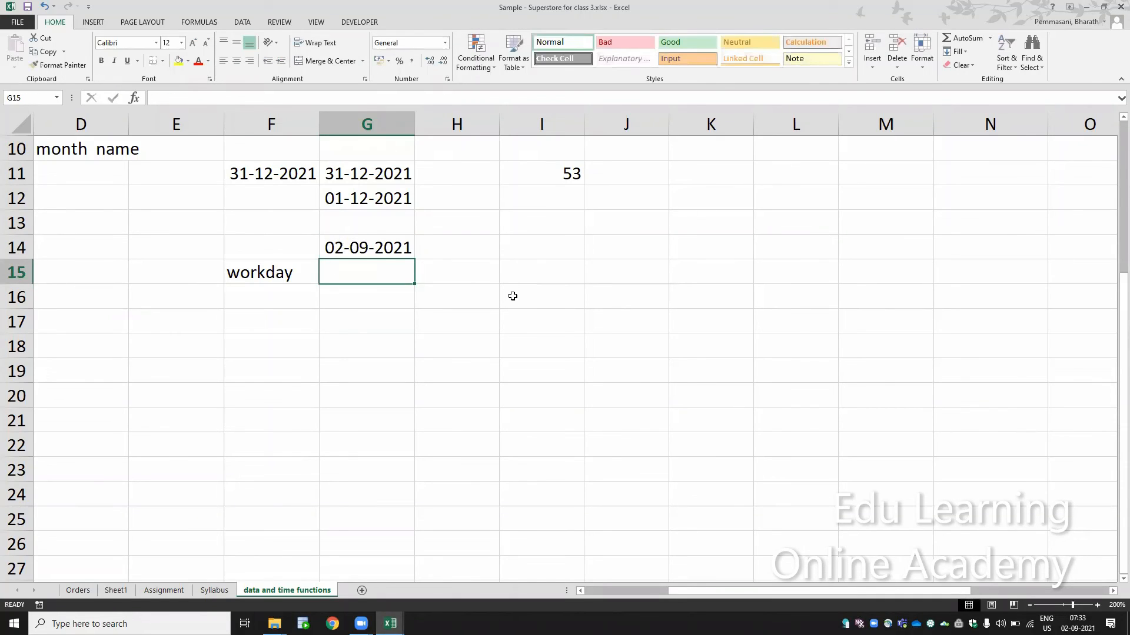
Write the formula =WORKDAY(G14,5,0) in cell G15 beside the workday label
type("=work")
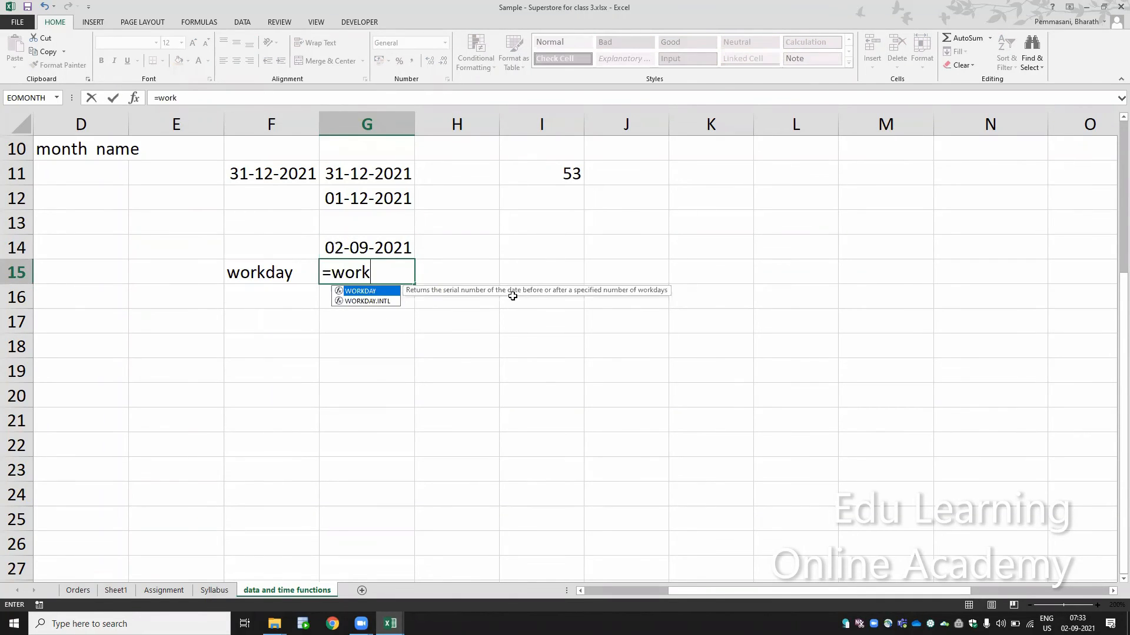
key("Tab")
key("Up")
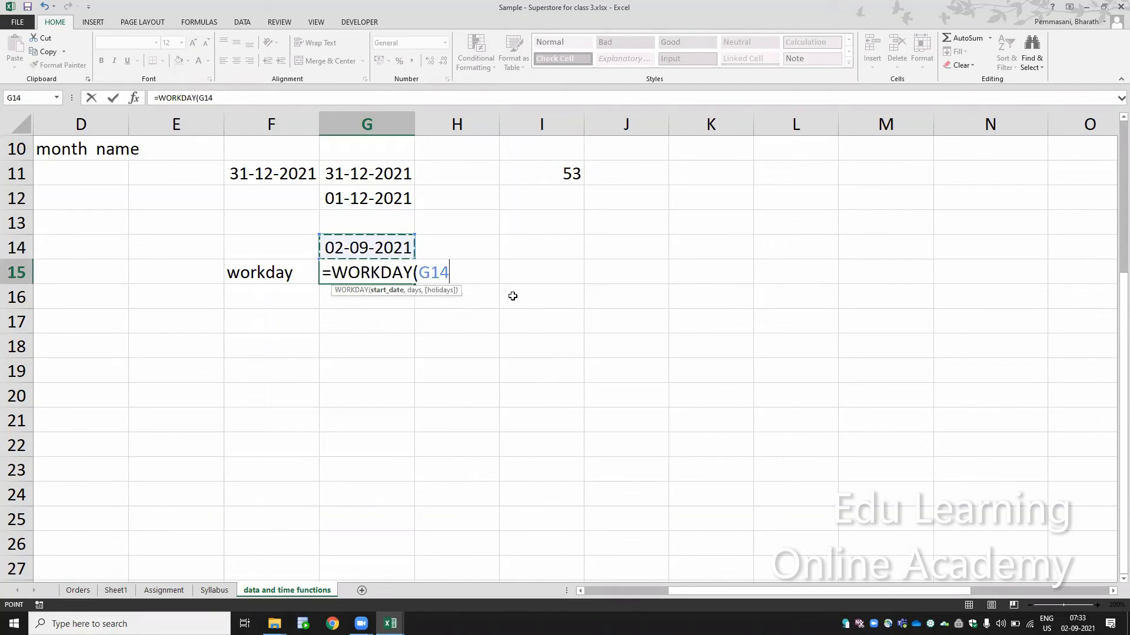
type(",")
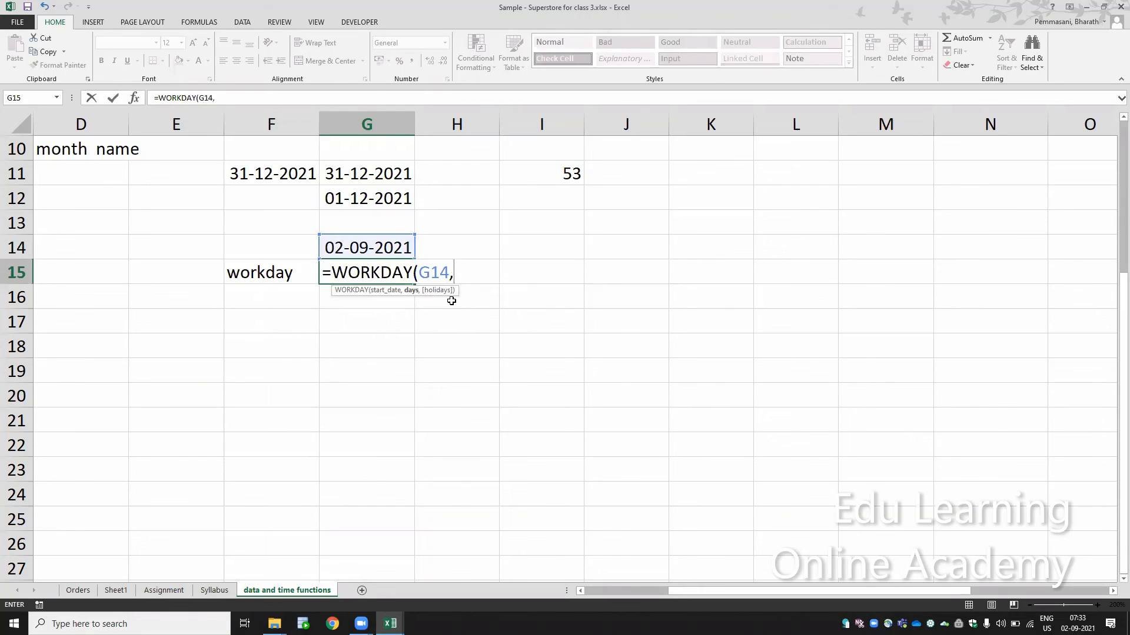
type("5,0)")
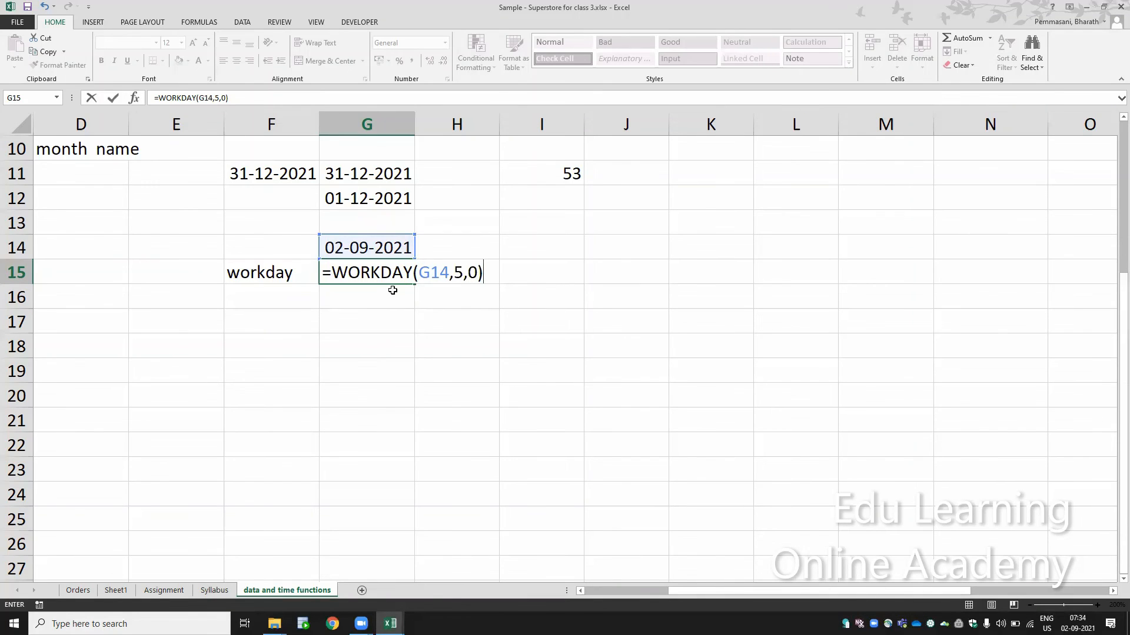
Highlight the start_date, days and holidays arguments of the WORKDAY formula in turn and commit the formula
left_click(447, 269)
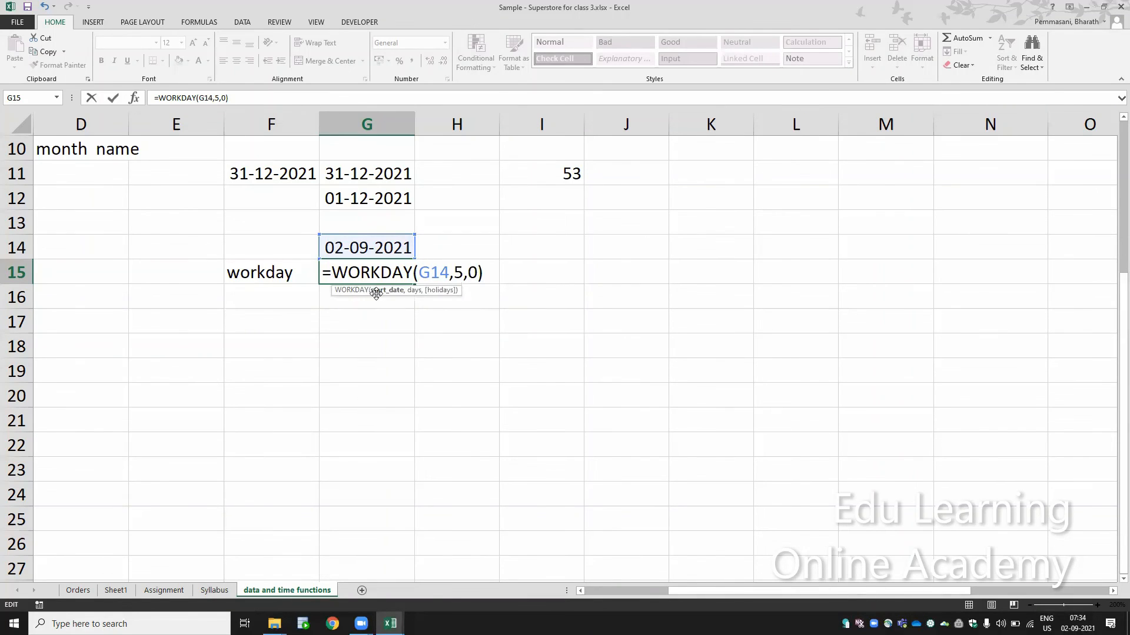
left_click(387, 291)
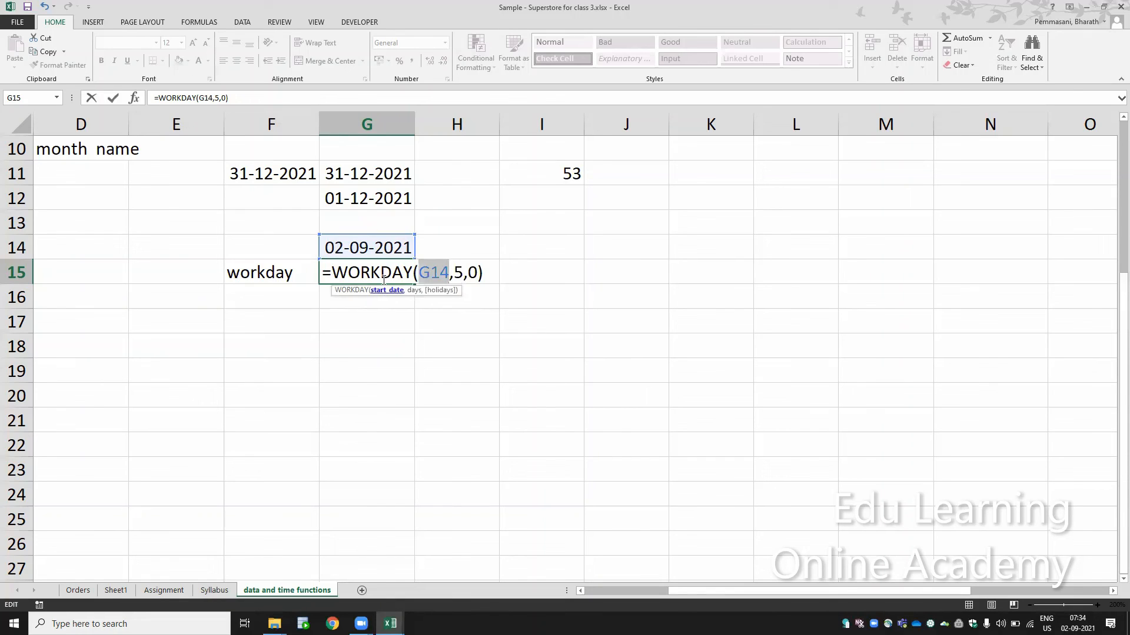
left_click(417, 290)
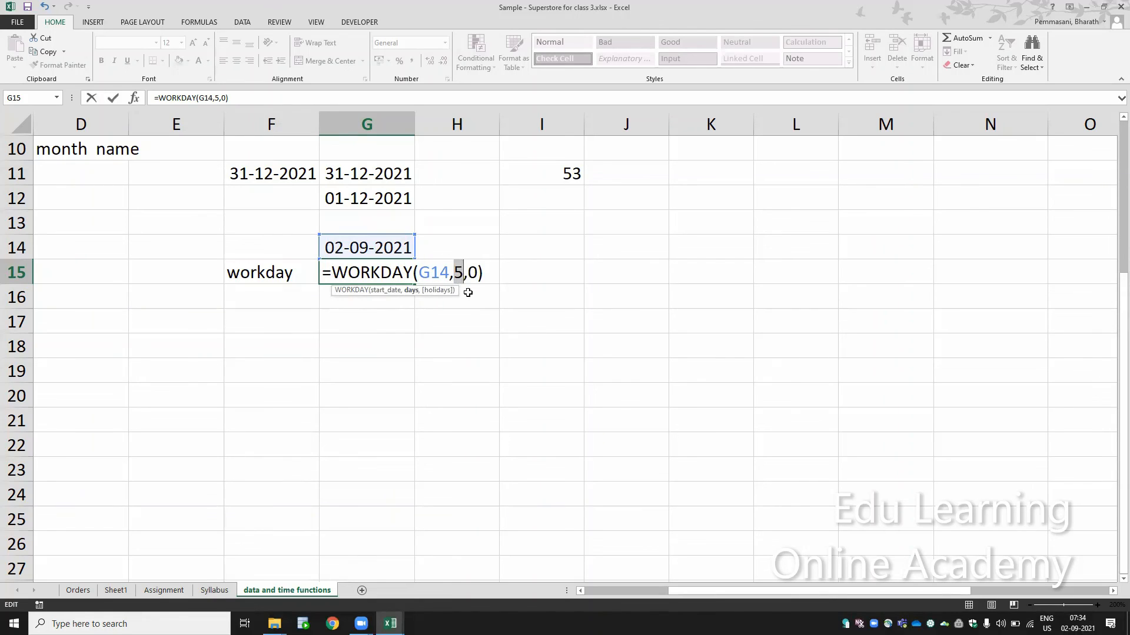
left_click(438, 292)
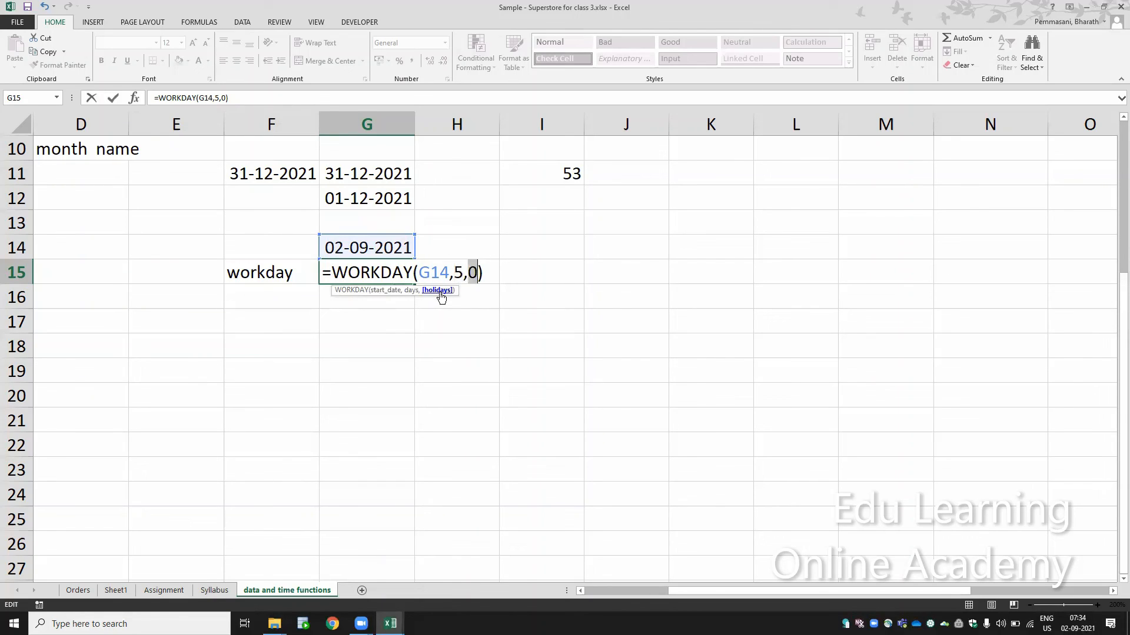
key("Return")
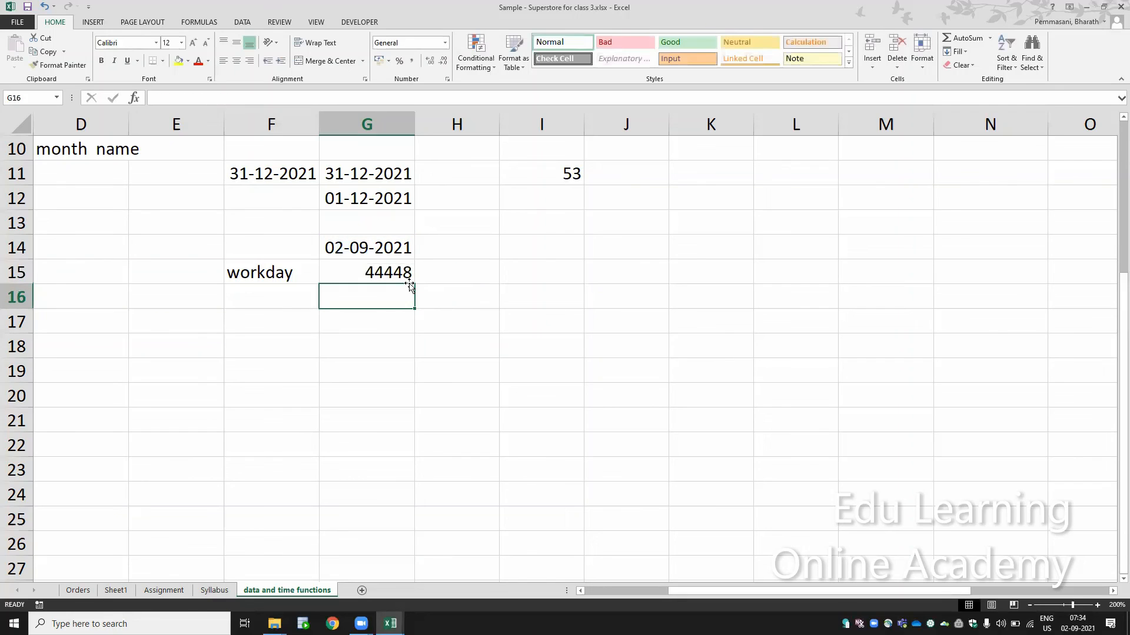
Format the WORKDAY result in G15 as a Short Date
key("Up")
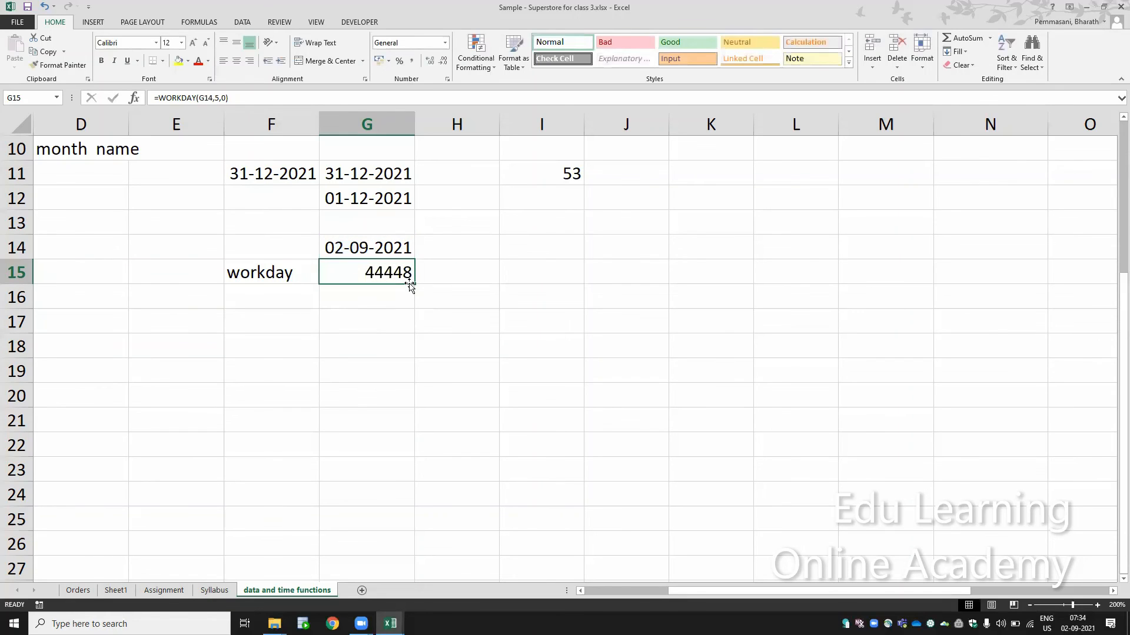
left_click(445, 43)
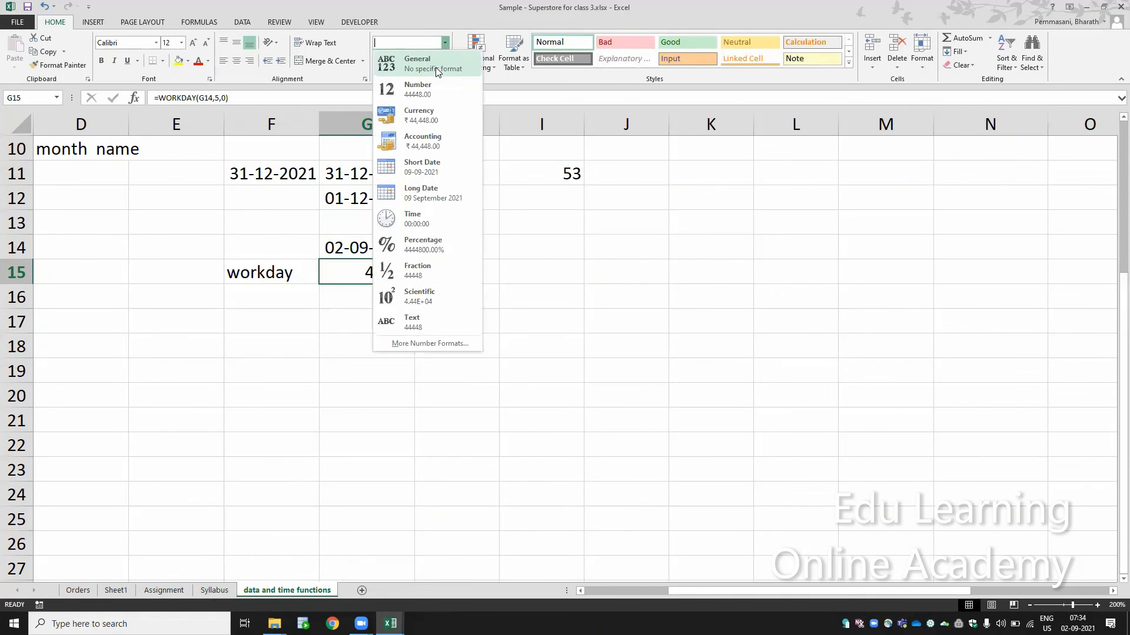
left_click(435, 67)
left_click(445, 43)
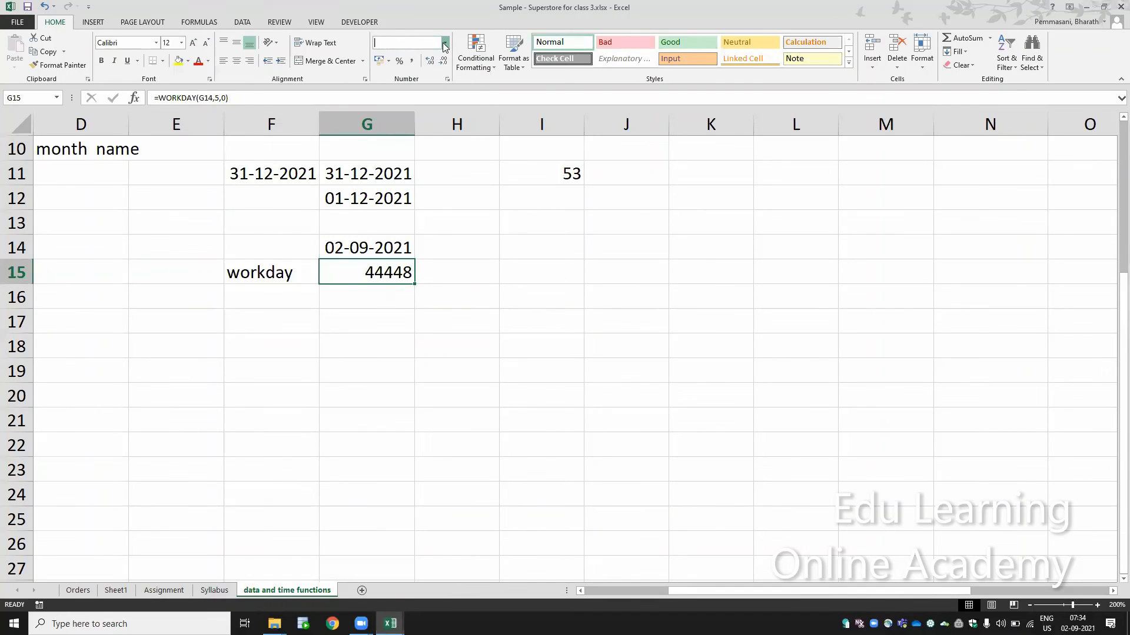
left_click(423, 167)
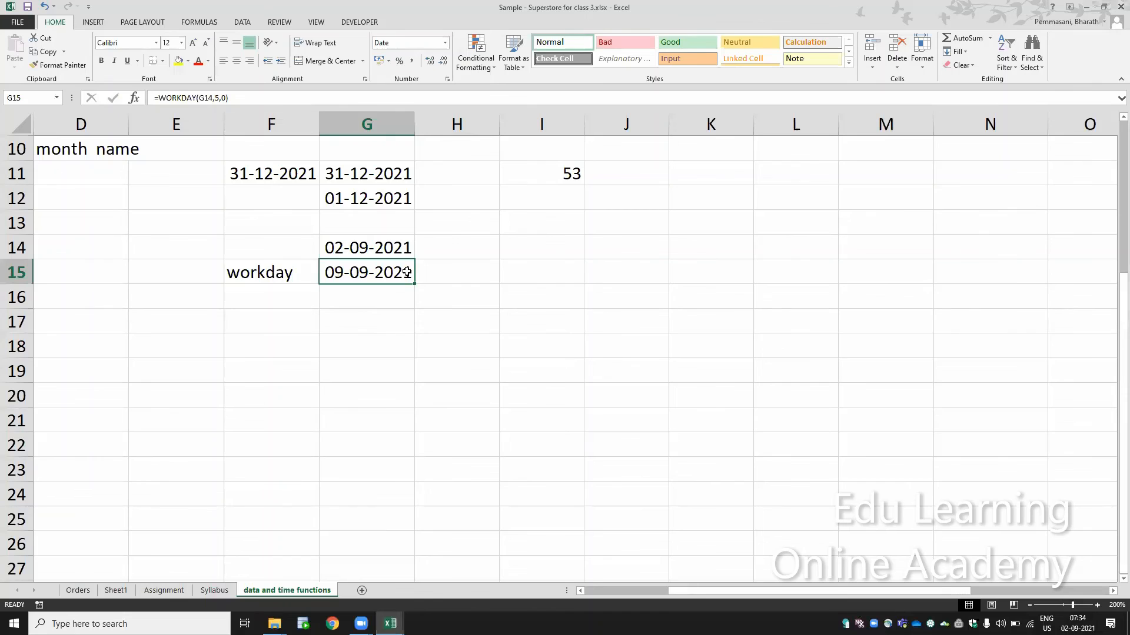
Examine the formulas in G14 and G15 and compare the resulting dates with the system calendar for September 2021
key("Up")
key("F2")
key("Return")
key("F2")
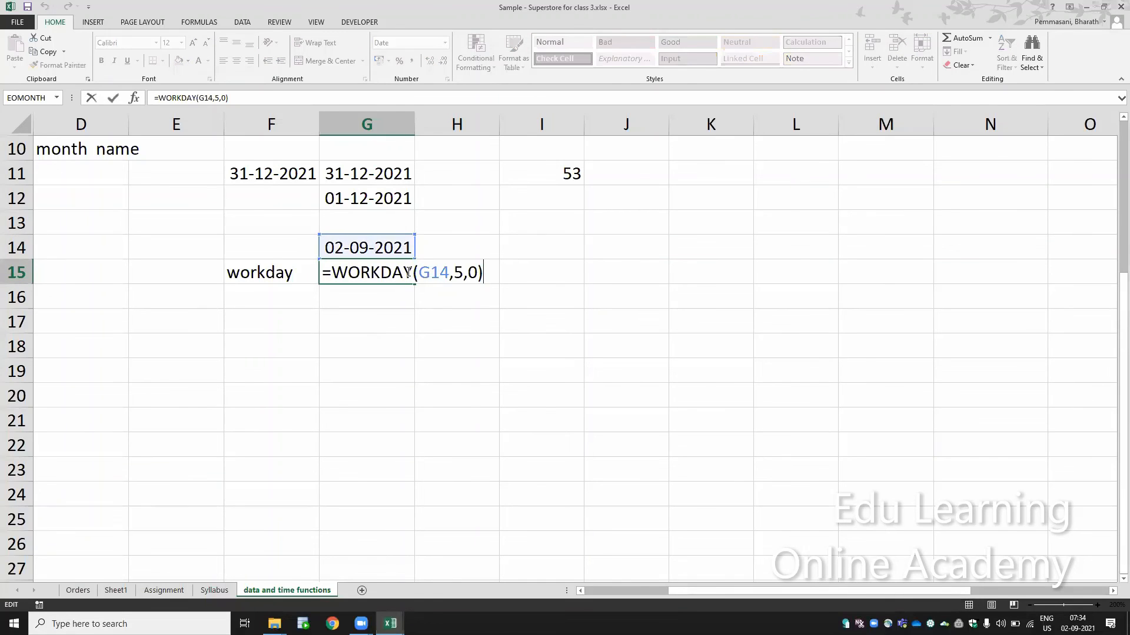
key("Escape")
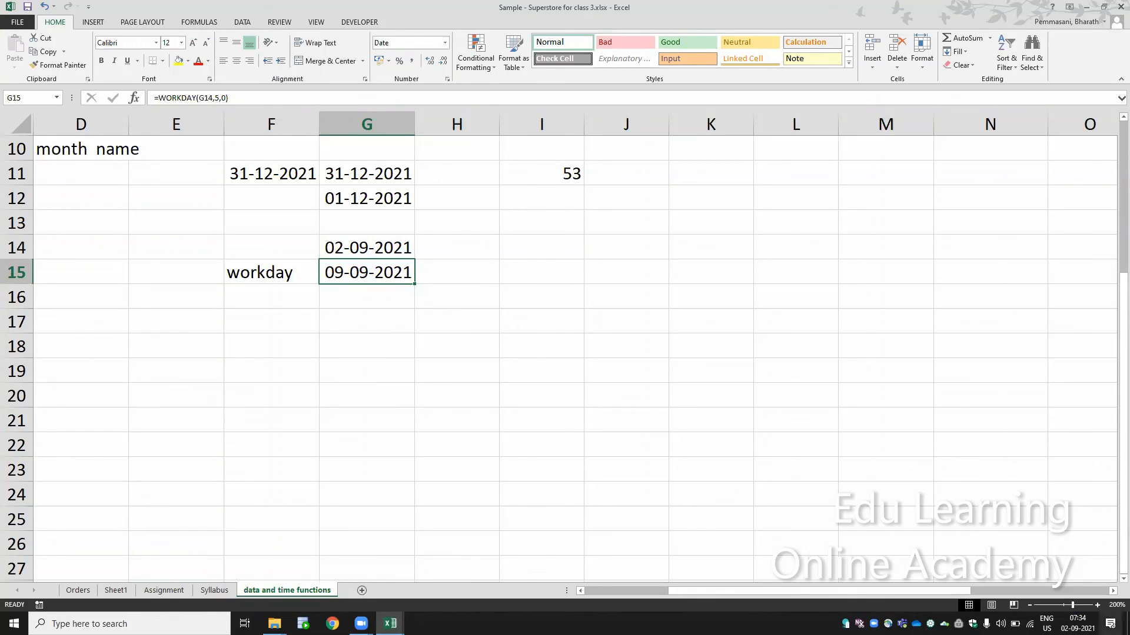
left_click(1078, 624)
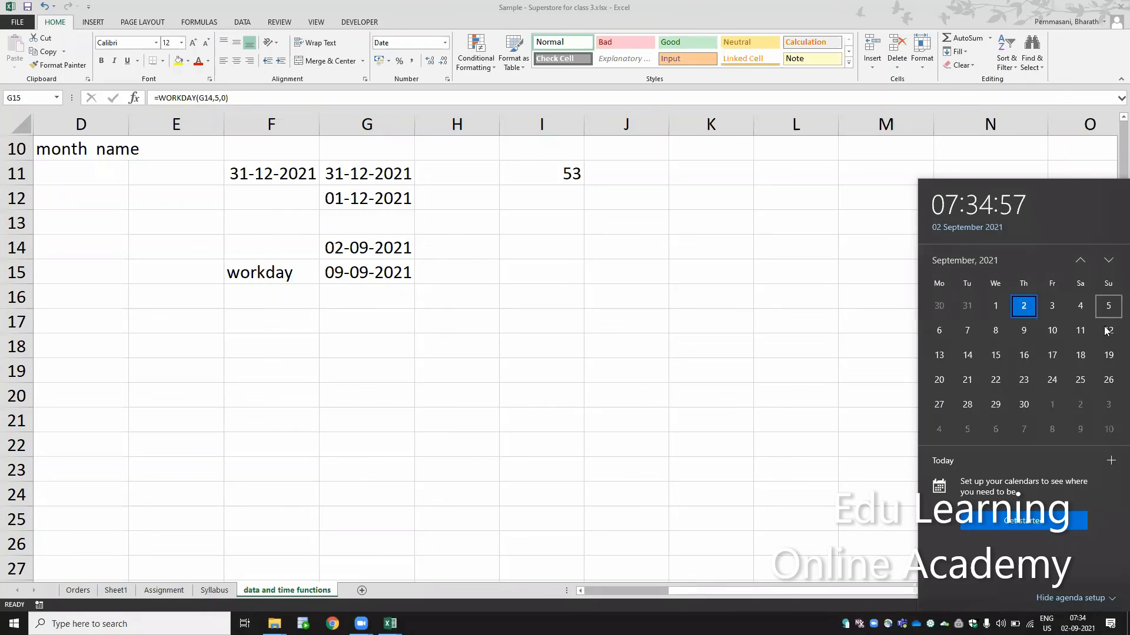
Change the days argument of the WORKDAY formula in G15 to 50
left_click(375, 272)
key("F2")
key("Left")
key("Left")
key("Left")
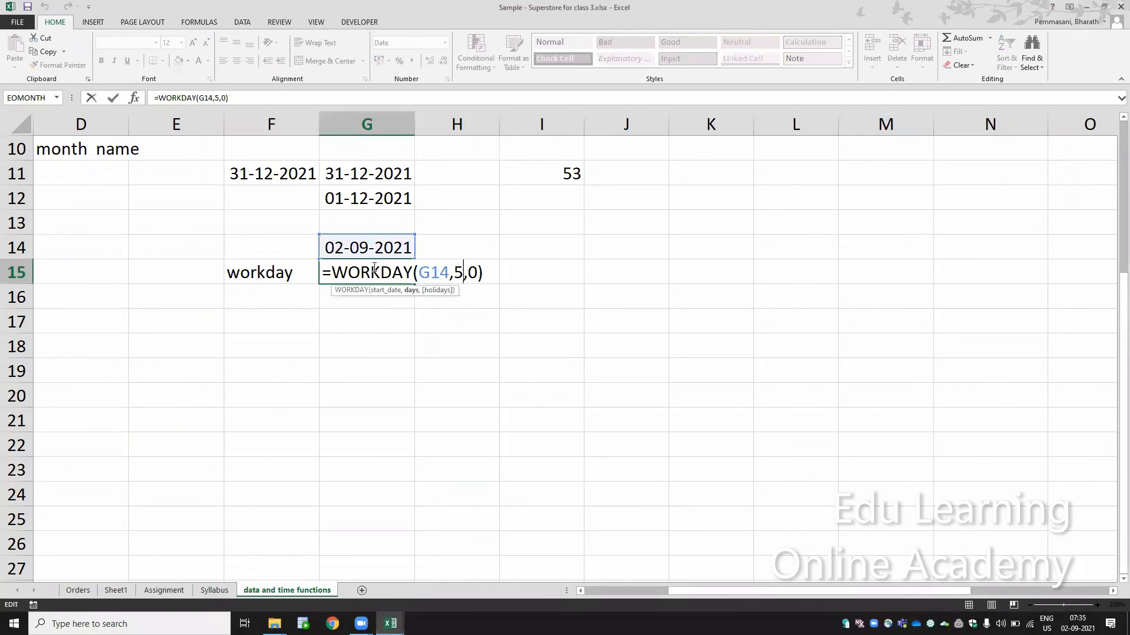
key("Left")
key("BackSpace")
type("50")
key("Return")
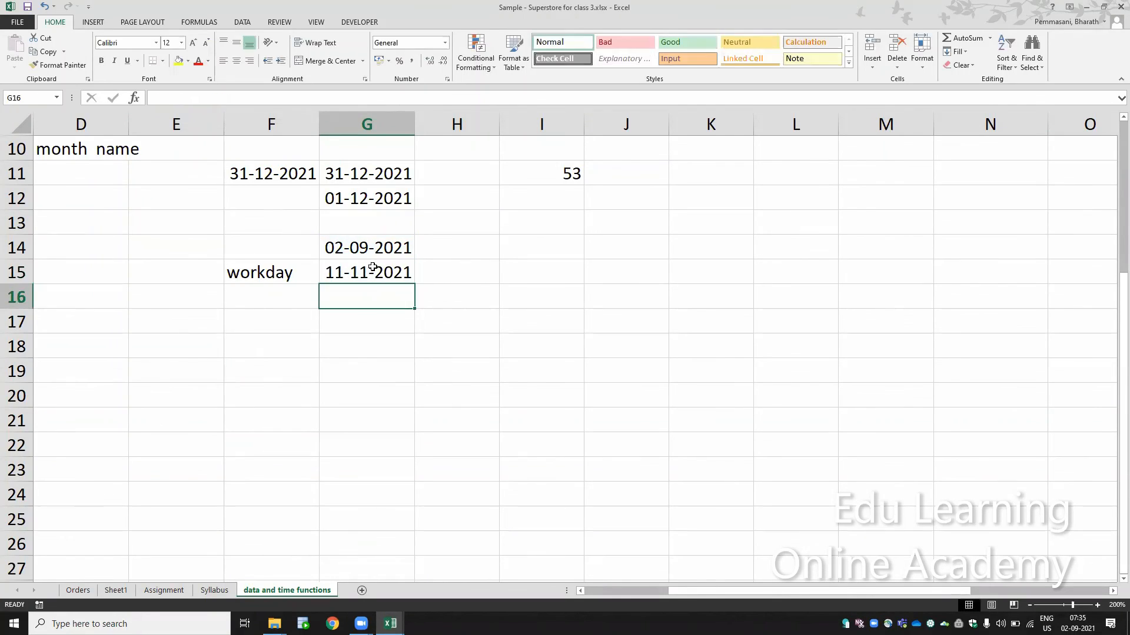
Examine the edited WORKDAY formula in G15 and its arguments
left_click(373, 267)
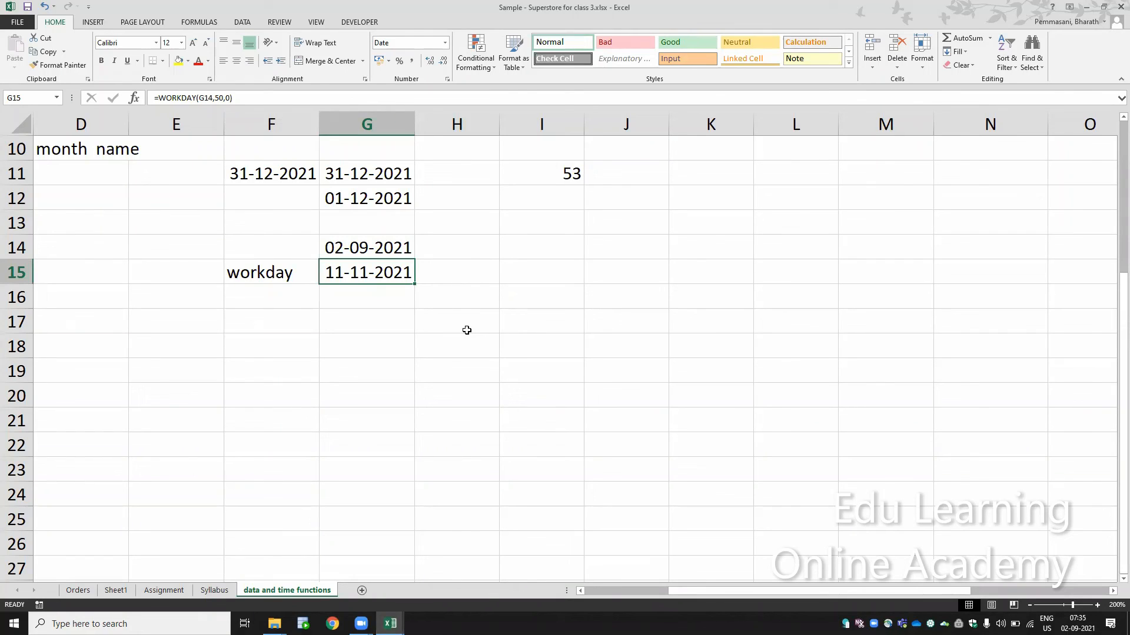
key("F2")
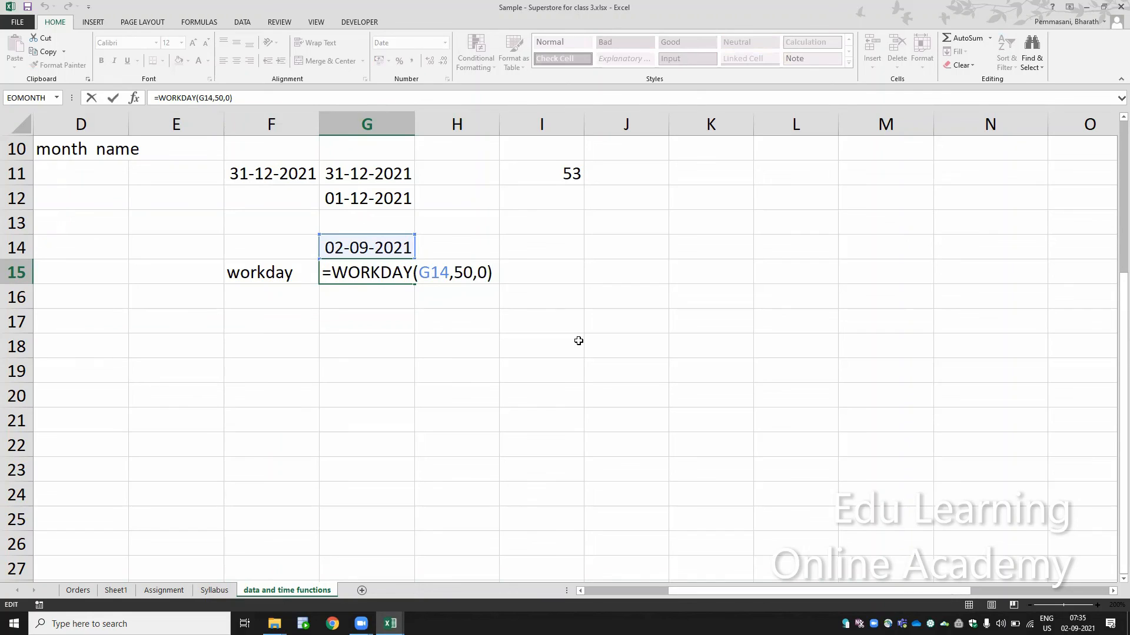
key("ctrl+Return")
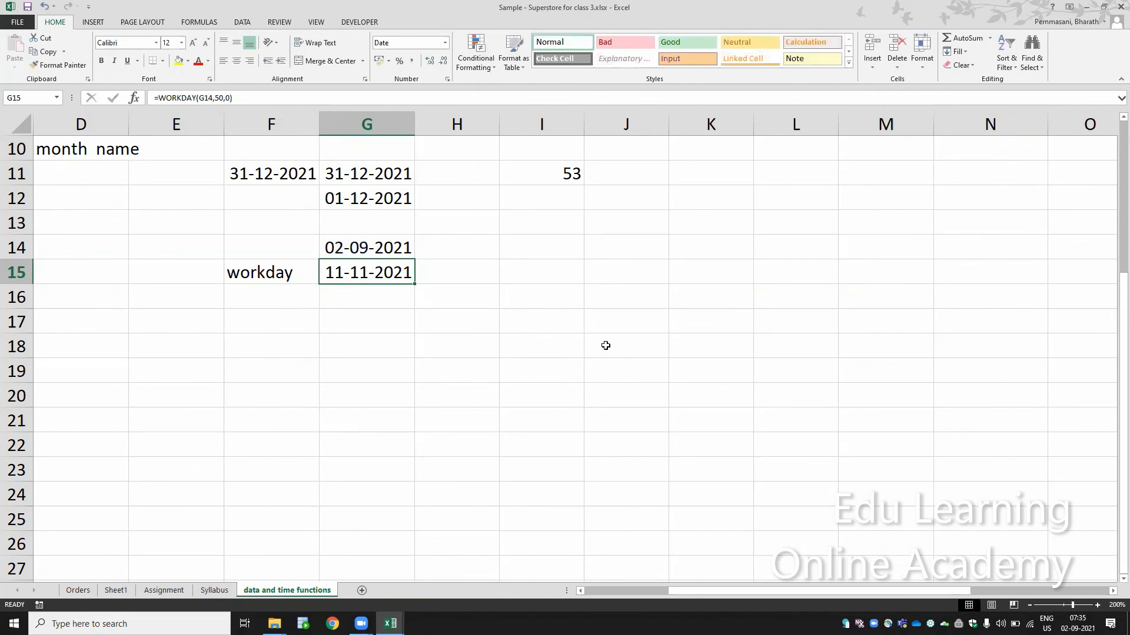
Go back to the date formulas in the upper rows of column G, such as the EOMONTH formula in G8
key("Up")
key("Up")
key("Up")
key("Up")
key("Up")
key("Up")
key("Up")
key("Up")
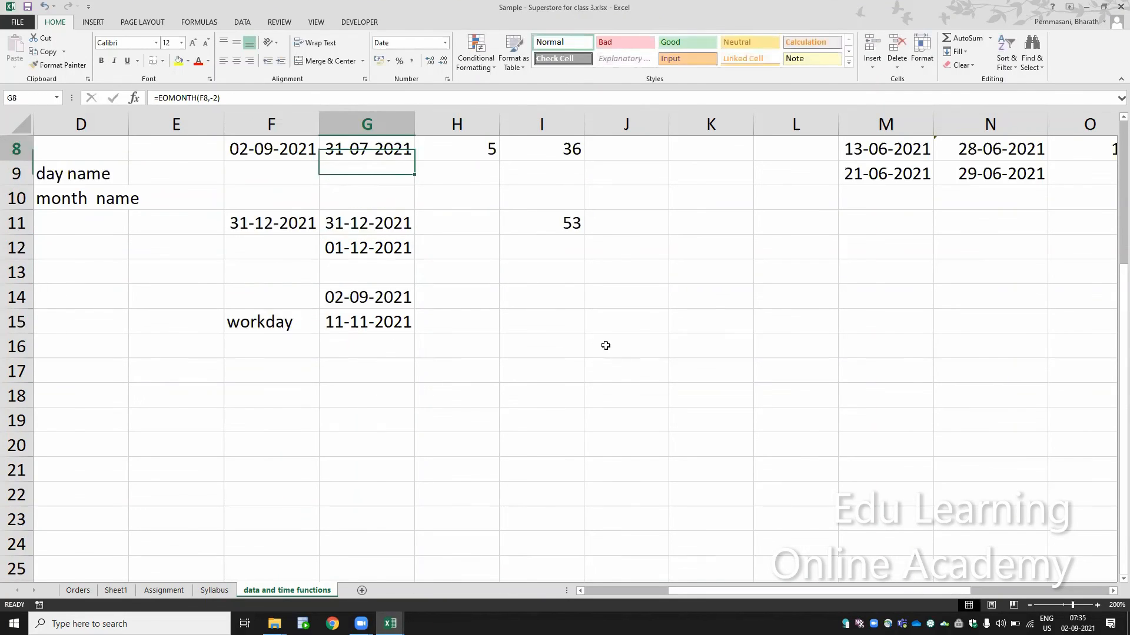